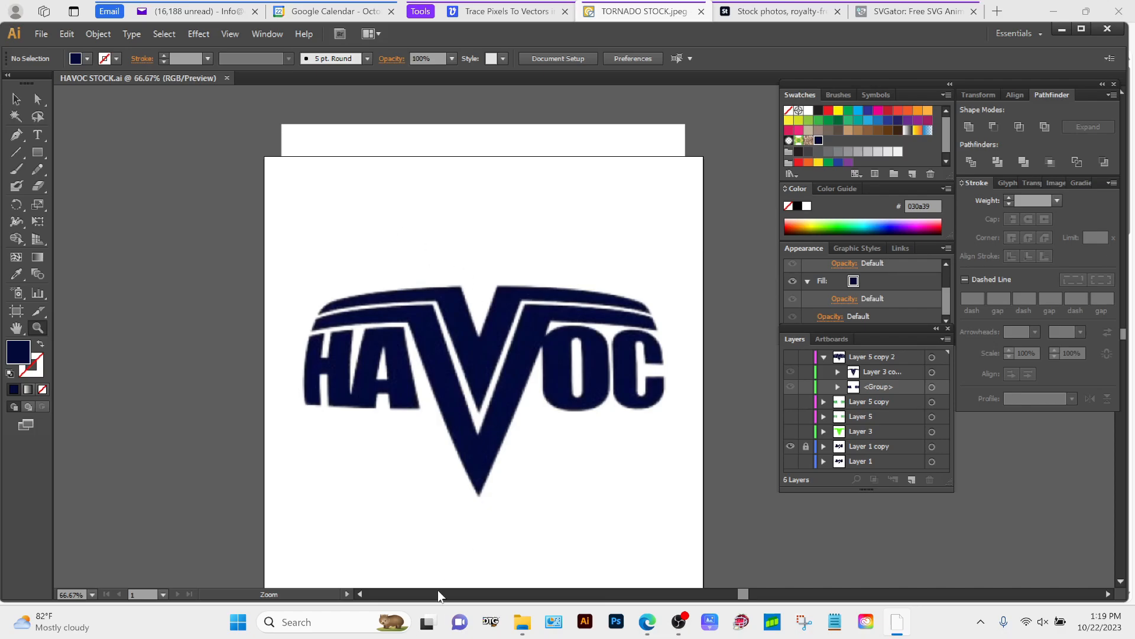
- Launch Adobe Photoshop CS6 and open the HAVOC STOCK JPEG image from the client's folder inside DELL FILES
click(322, 622)
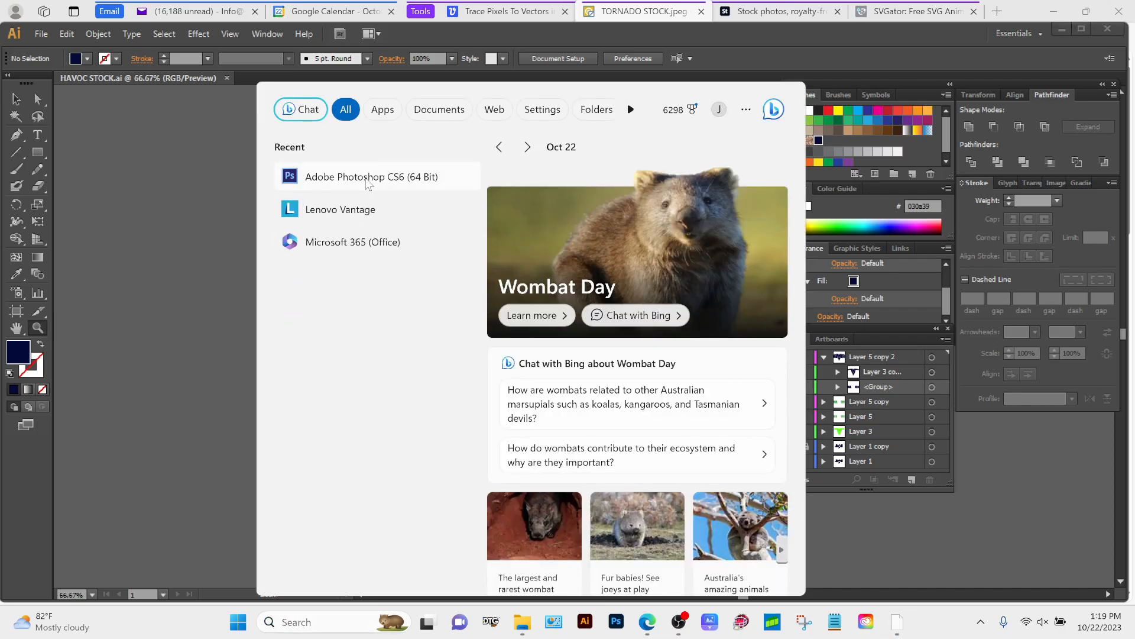
click(366, 179)
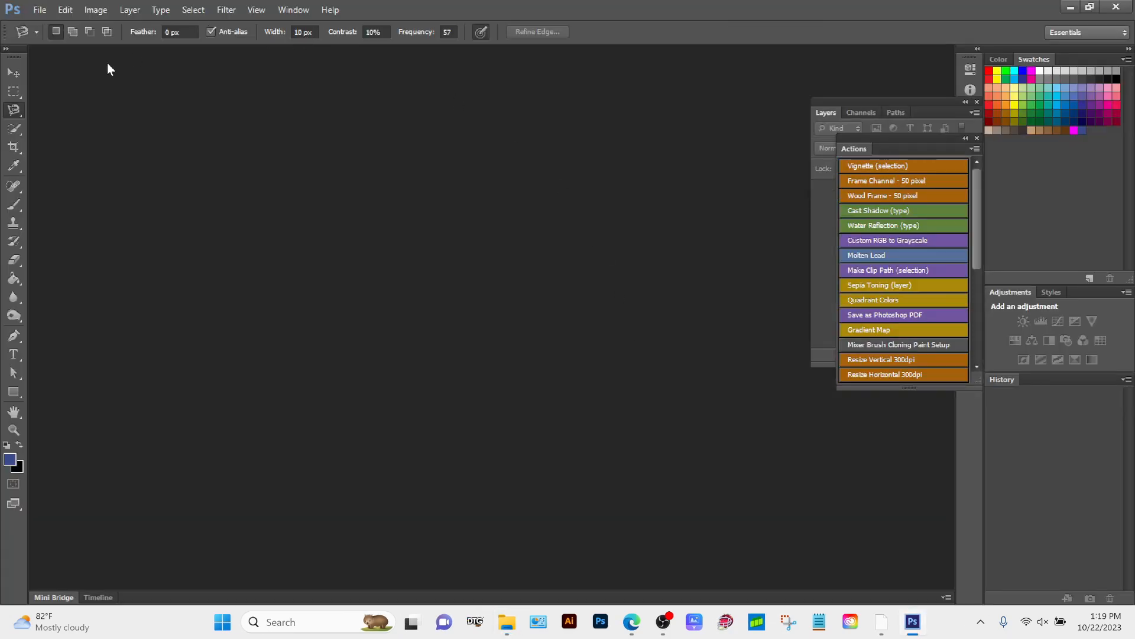
click(40, 9)
click(52, 37)
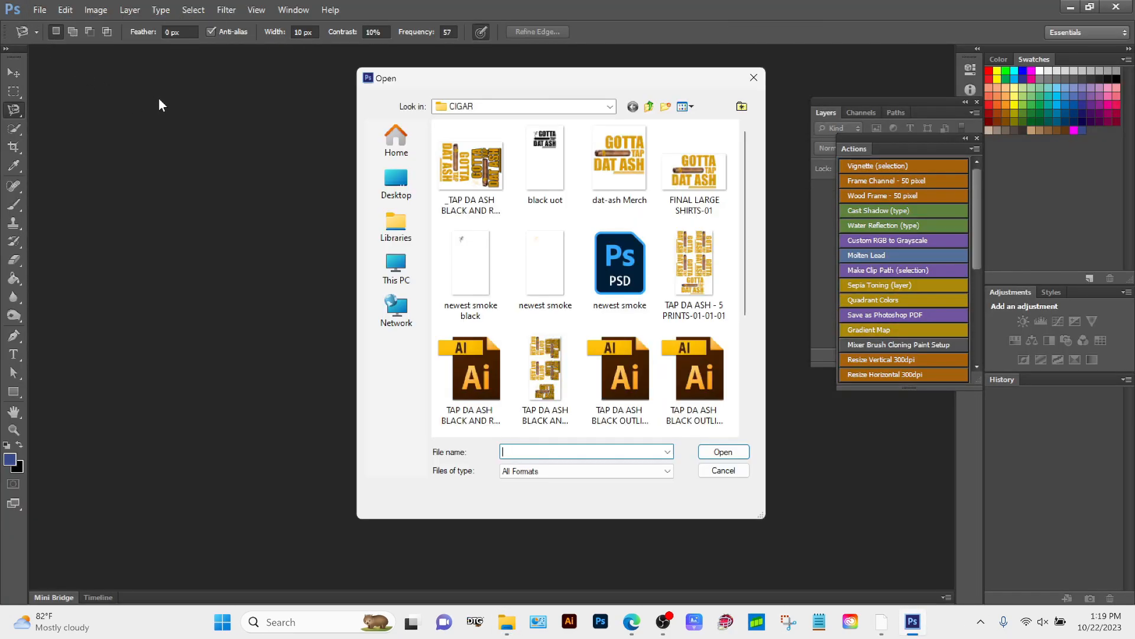
click(476, 107)
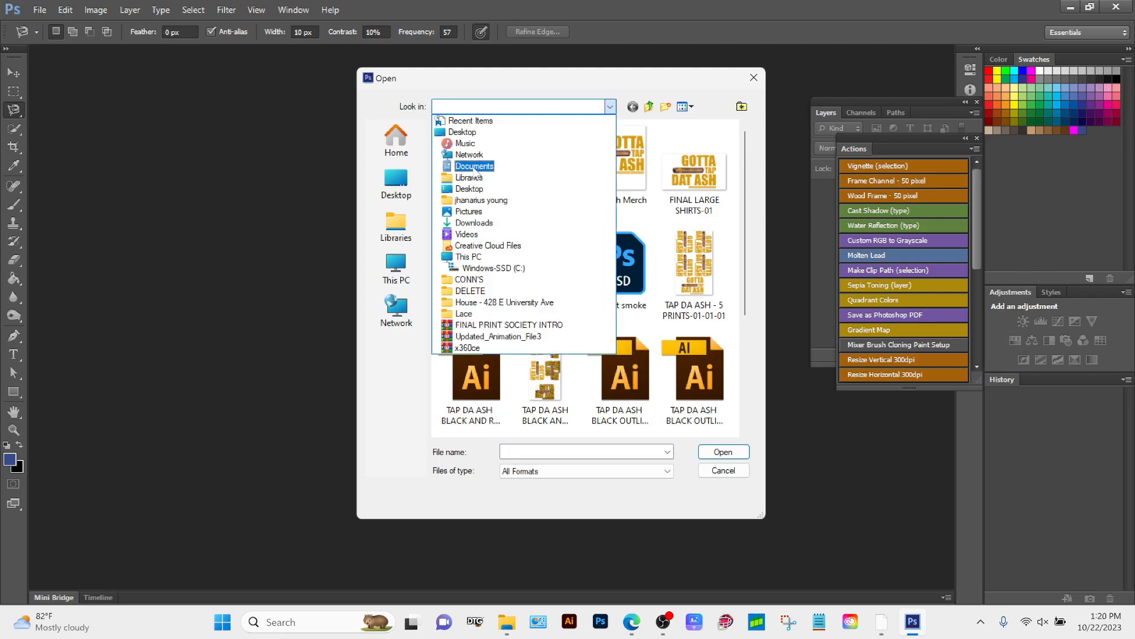
click(473, 170)
double_click(473, 172)
click(477, 185)
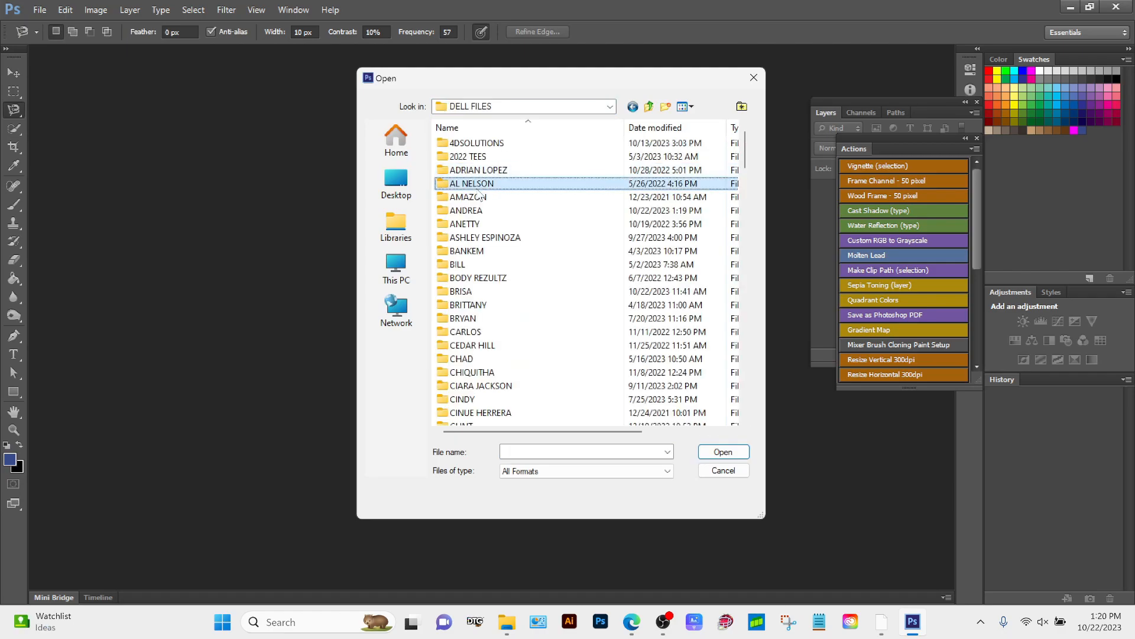
double_click(476, 211)
click(484, 161)
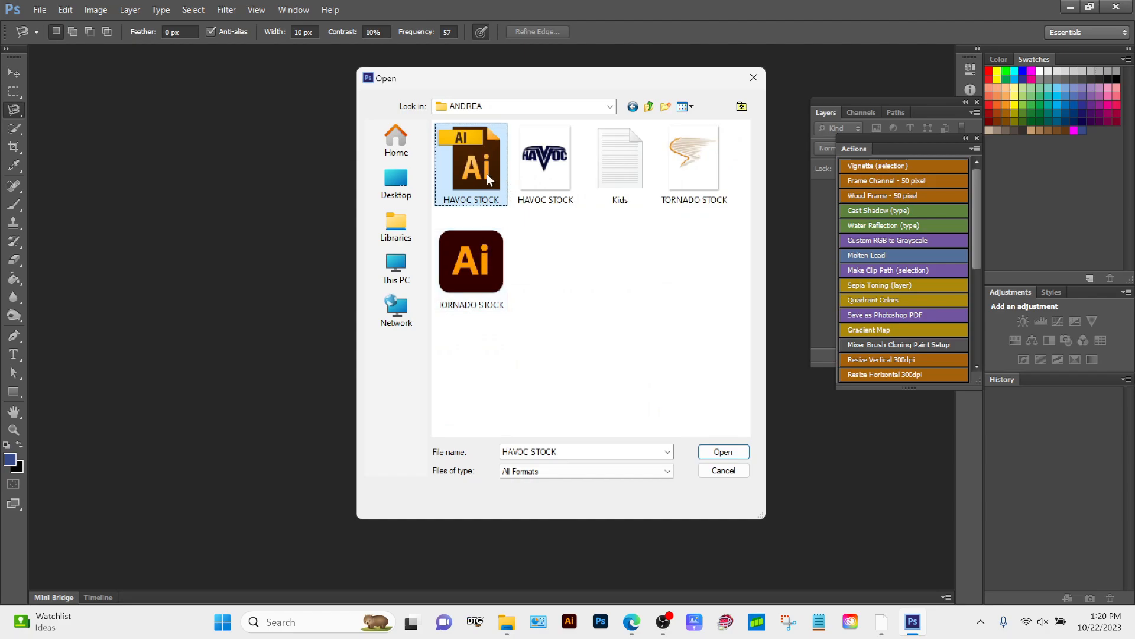
double_click(545, 158)
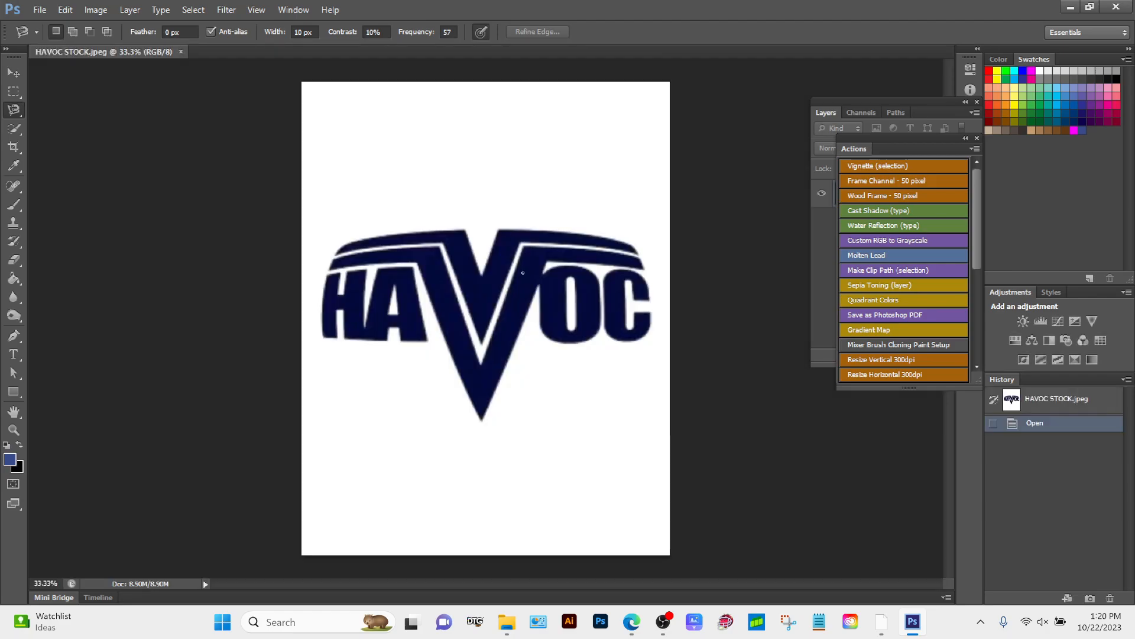
- Convert the locked Background into a regular layer, then duplicate it and hide the original Layer 0
click(832, 263)
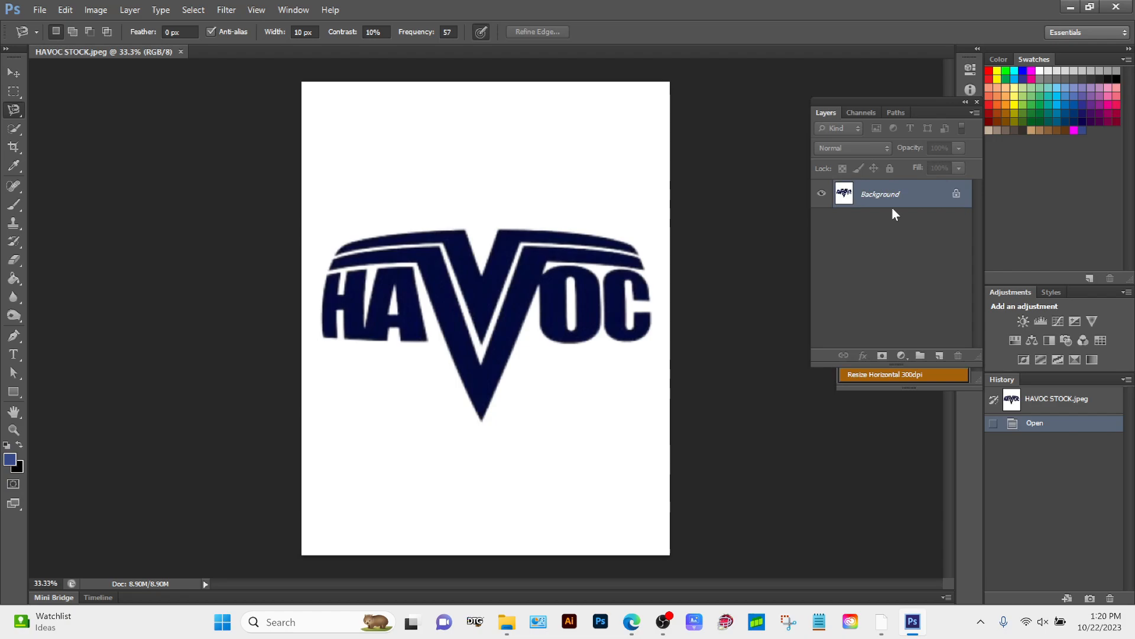
double_click(932, 199)
click(666, 191)
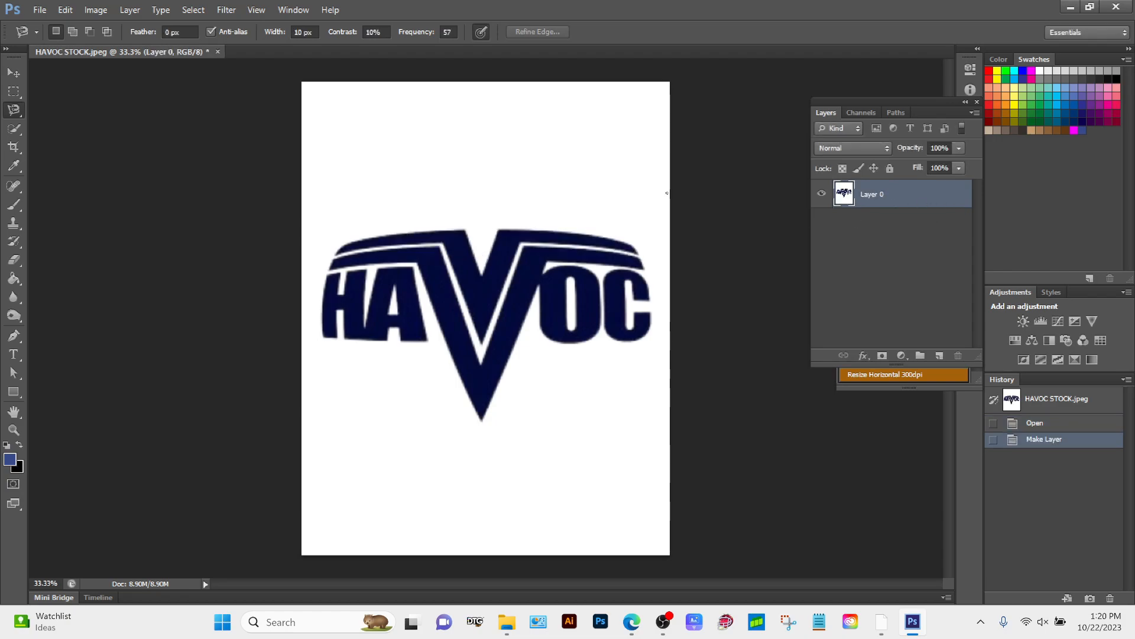
drag(910, 198, 940, 353)
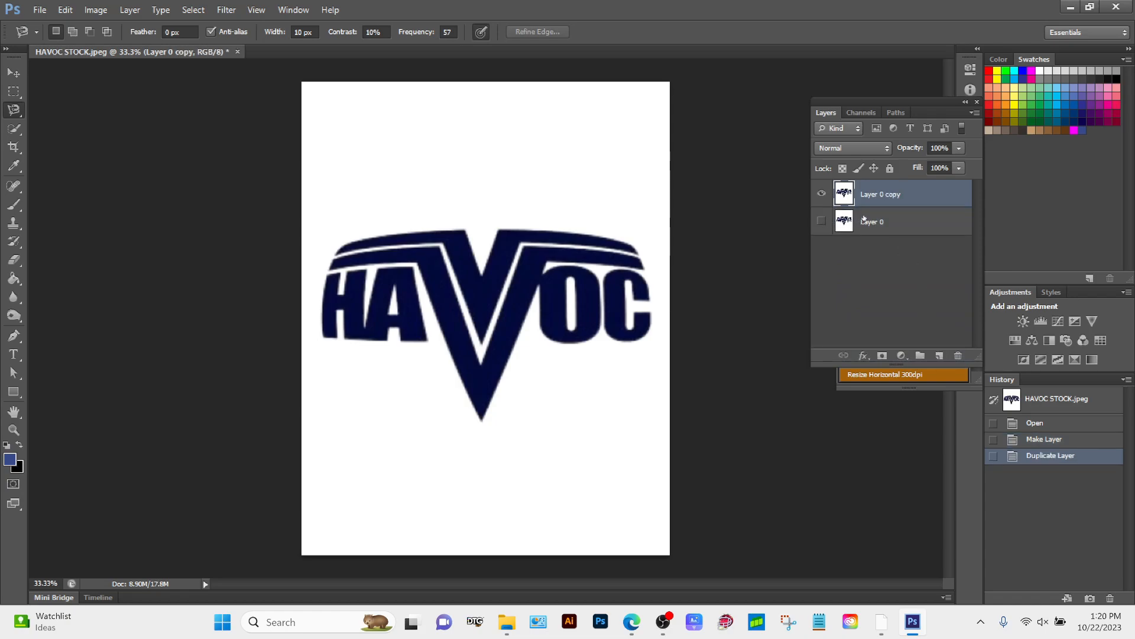
- Select the white background on Layer 0 copy with the Magic Wand, extend it to similar areas and delete them
click(14, 129)
click(77, 149)
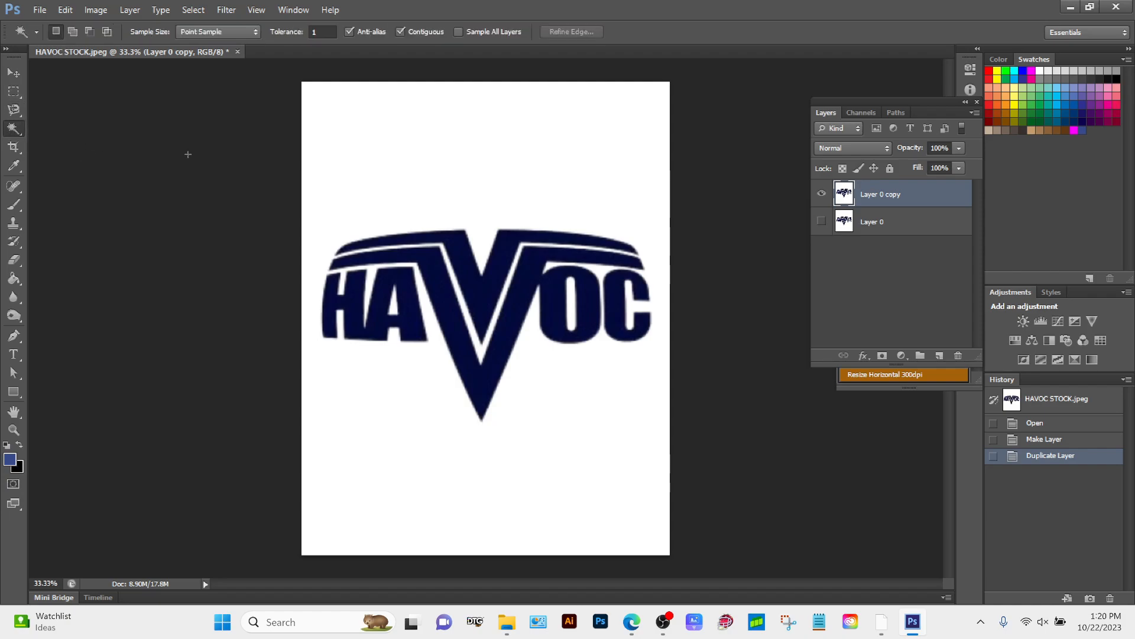
click(428, 165)
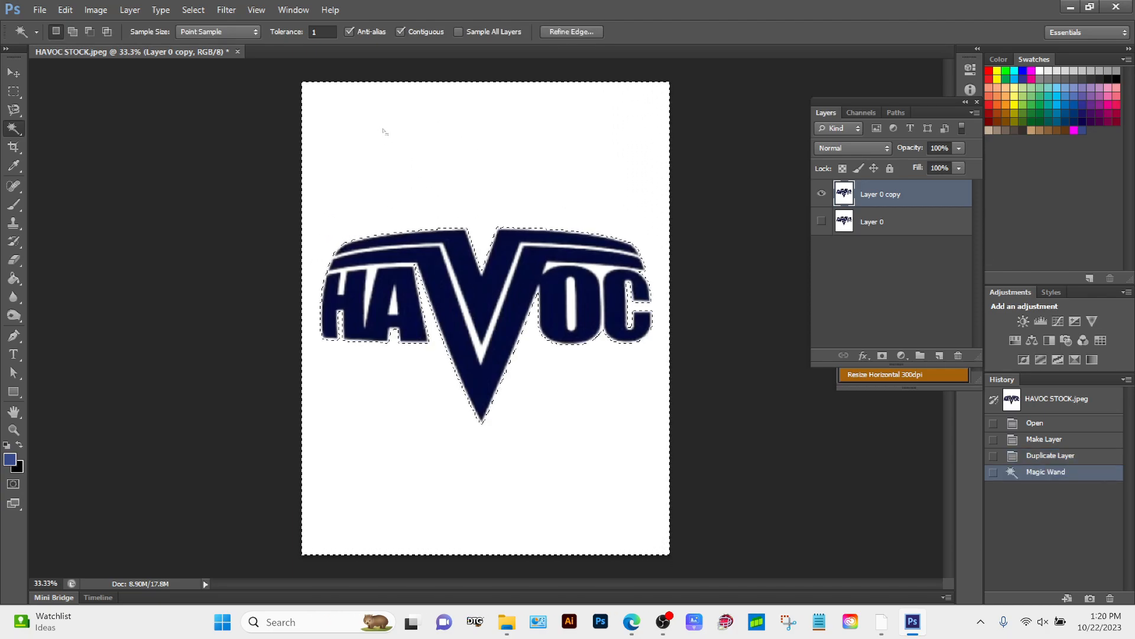
click(192, 10)
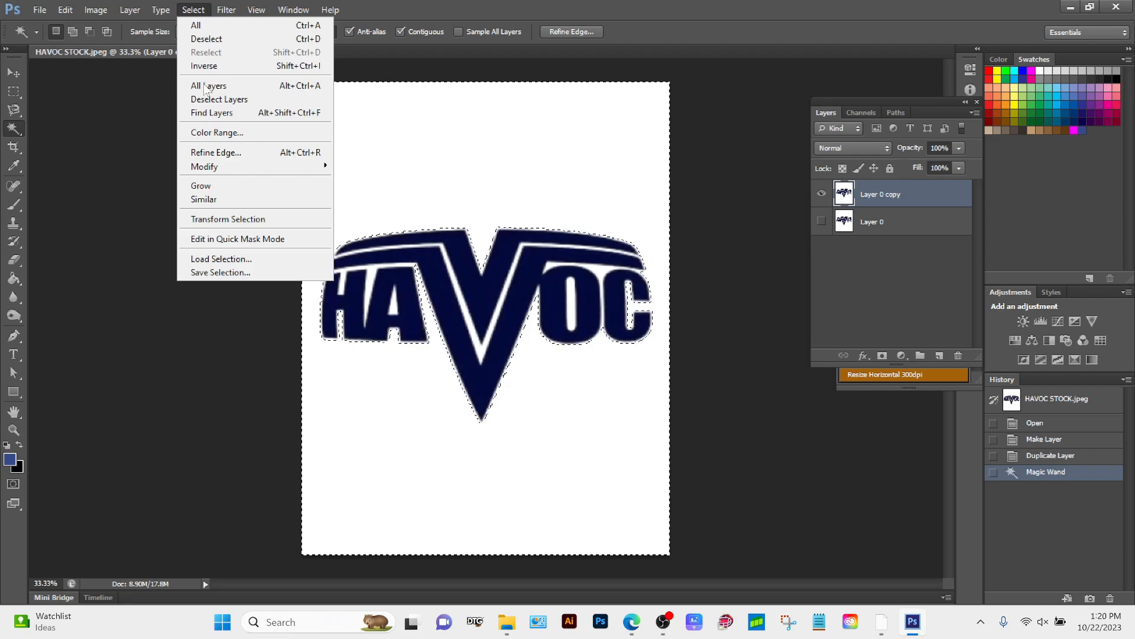
click(215, 201)
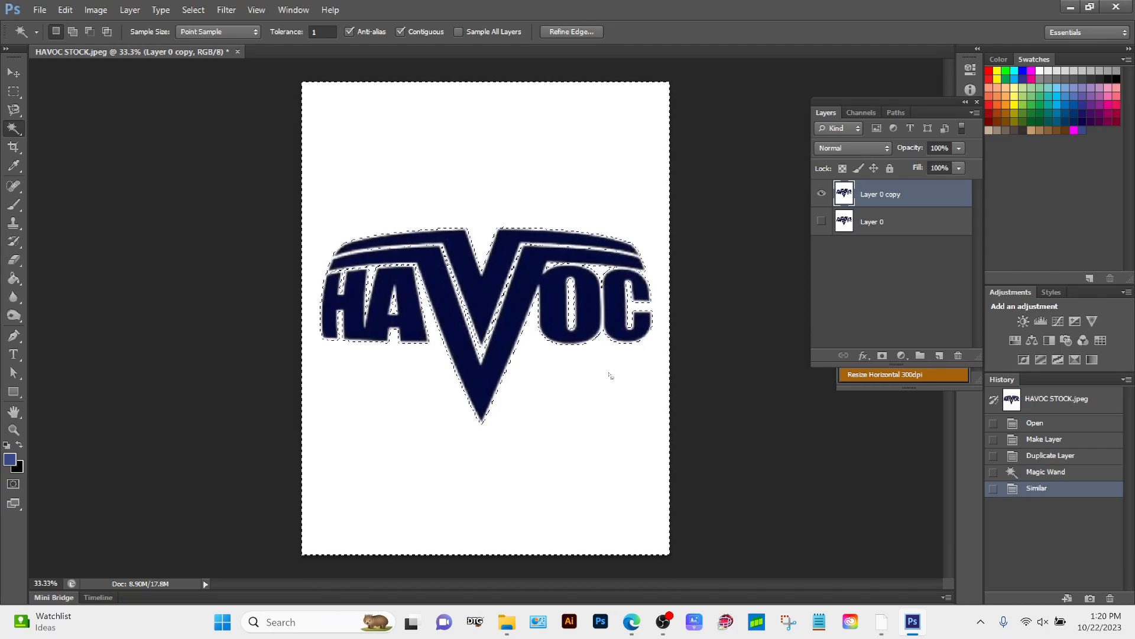
key(Delete)
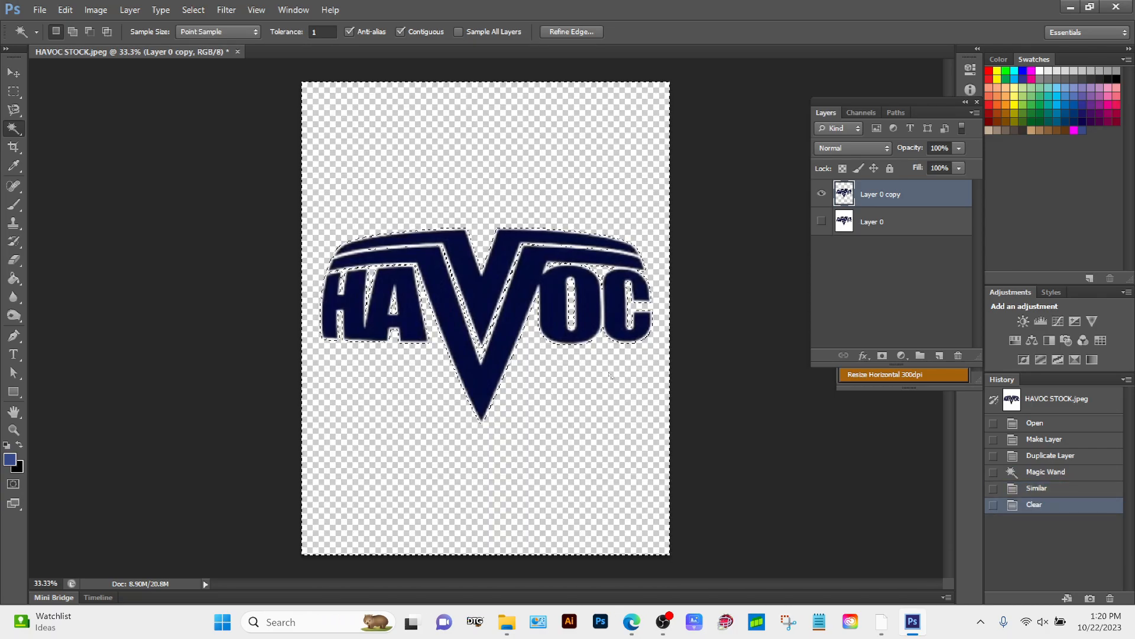
key(Delete)
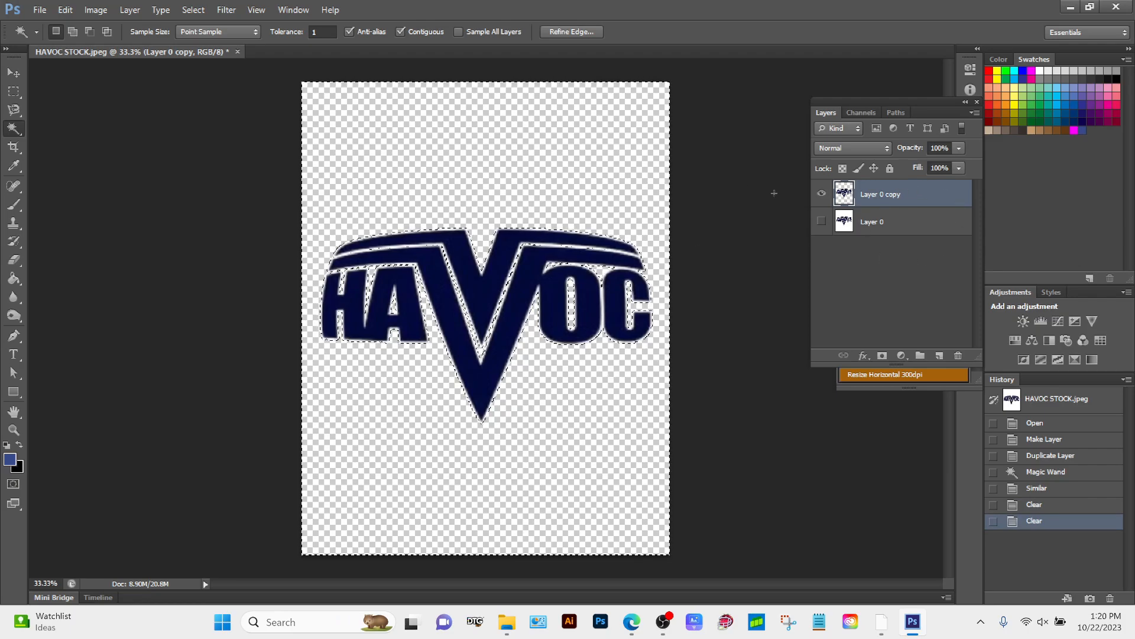
- Hide Layer 0 copy, duplicate Layer 0 again, and show the new duplicate with the selection cleared
click(822, 194)
click(900, 222)
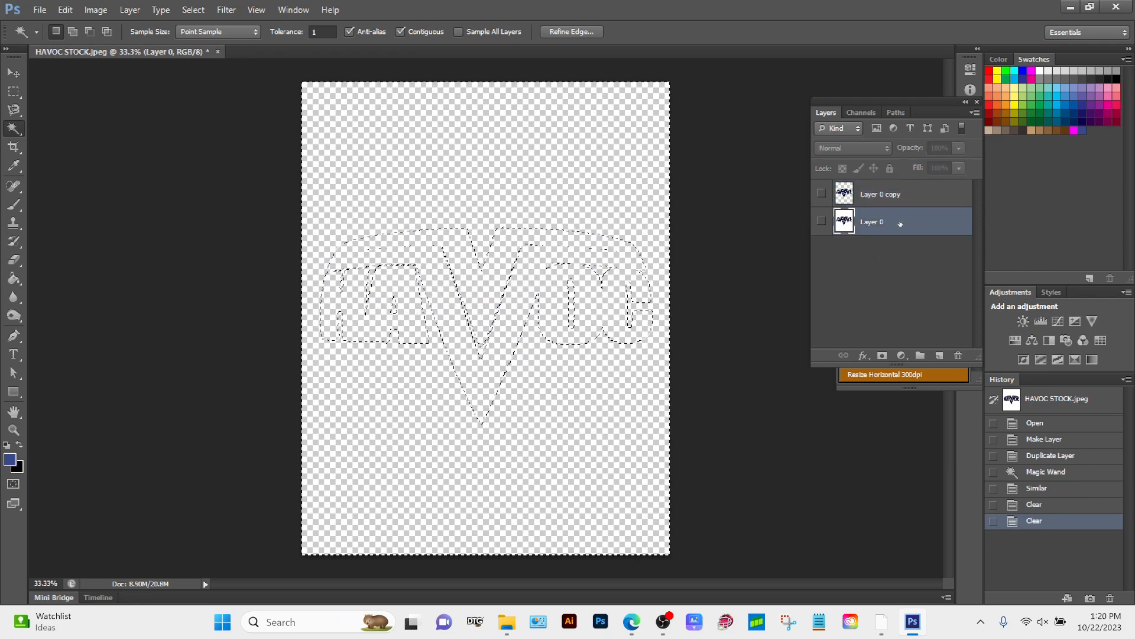
drag(900, 223, 939, 356)
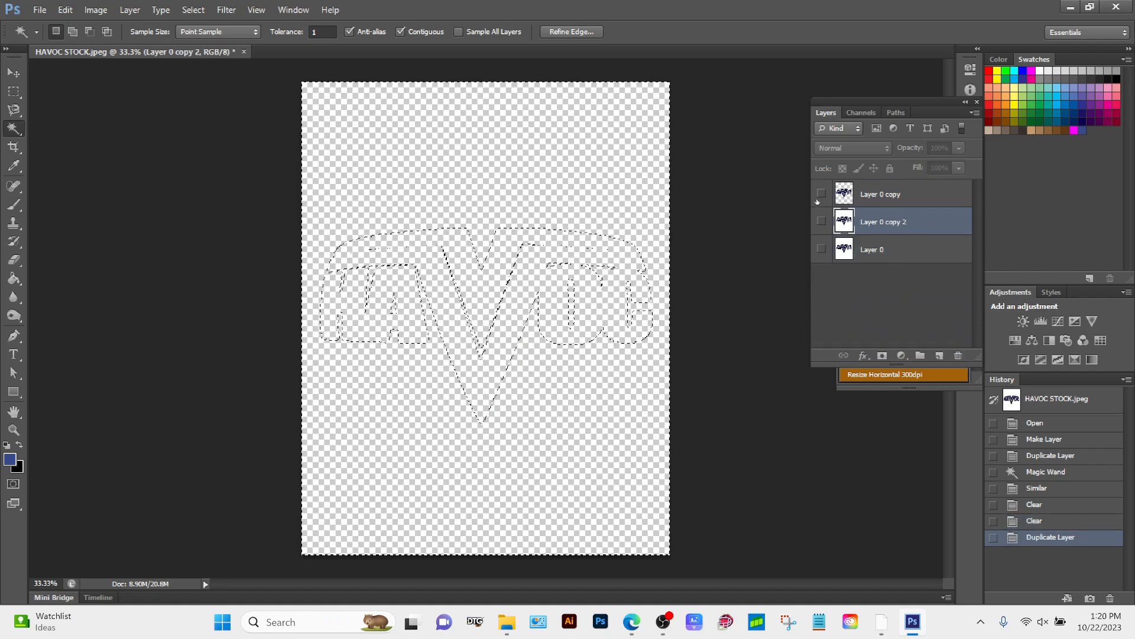
click(822, 220)
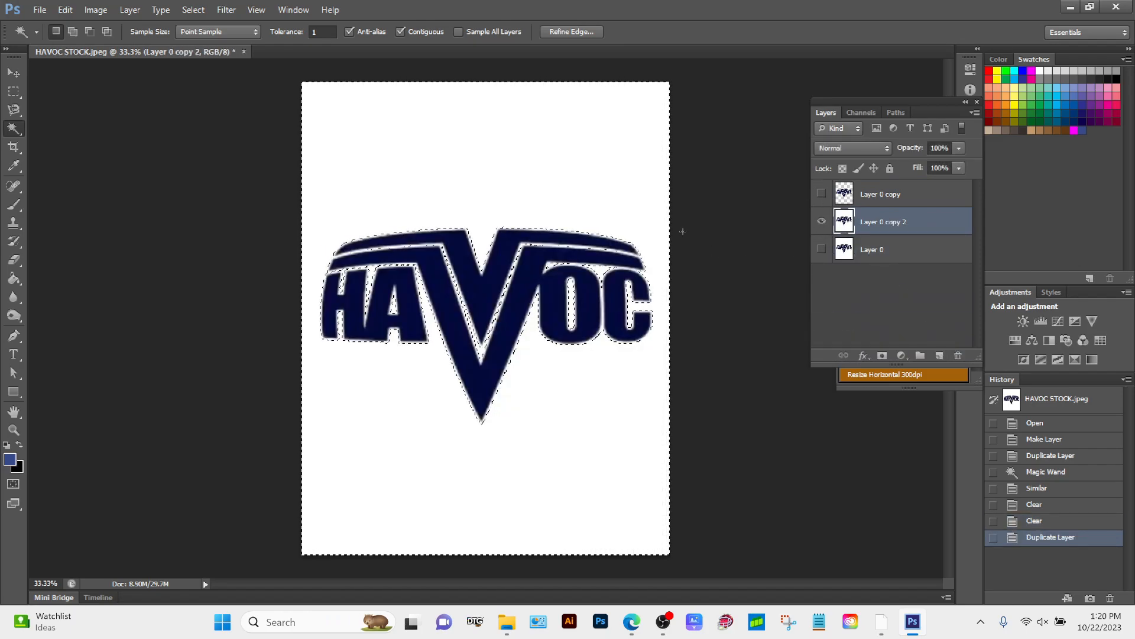
key(ctrl+d)
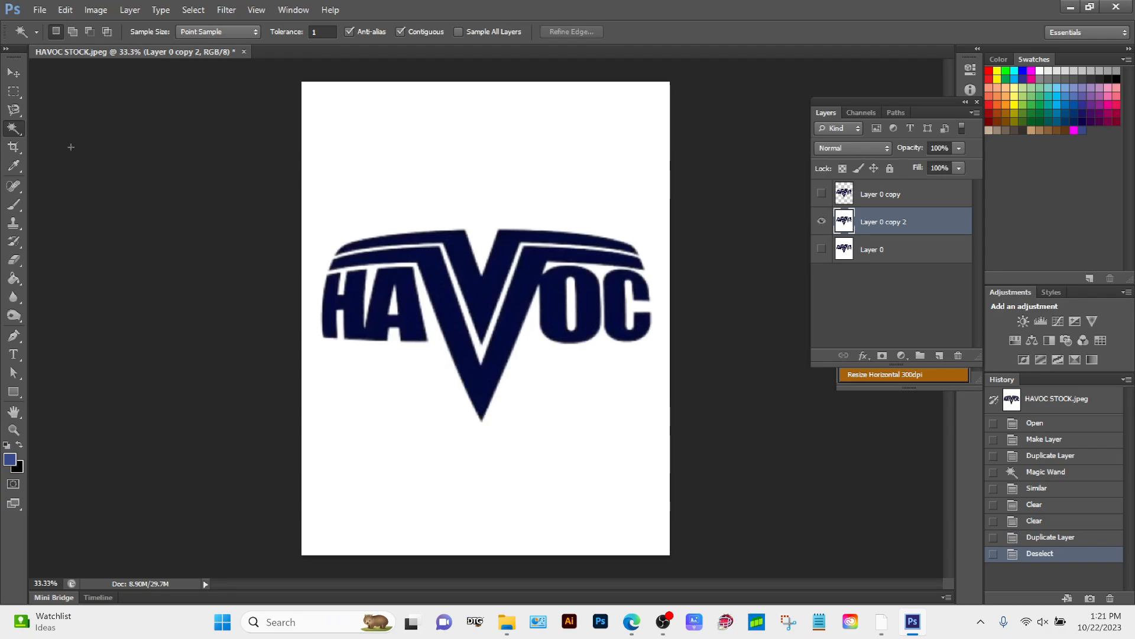
- Try to select the navy V shapes with the Magic Wand at tolerance 1 and the Quick Selection tool
click(477, 291)
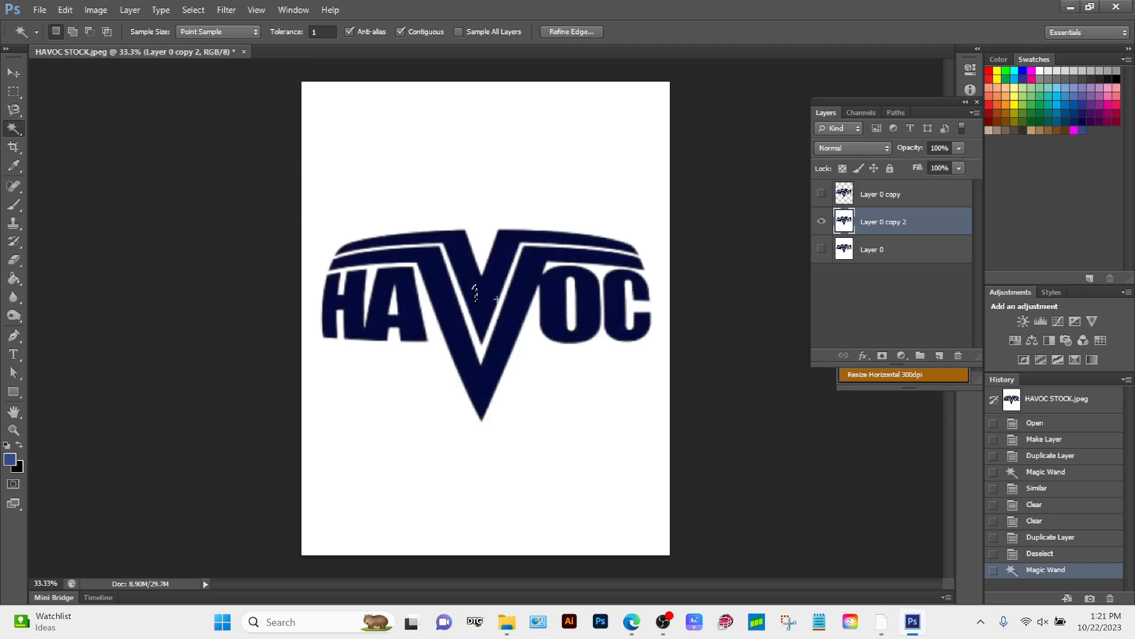
click(457, 328)
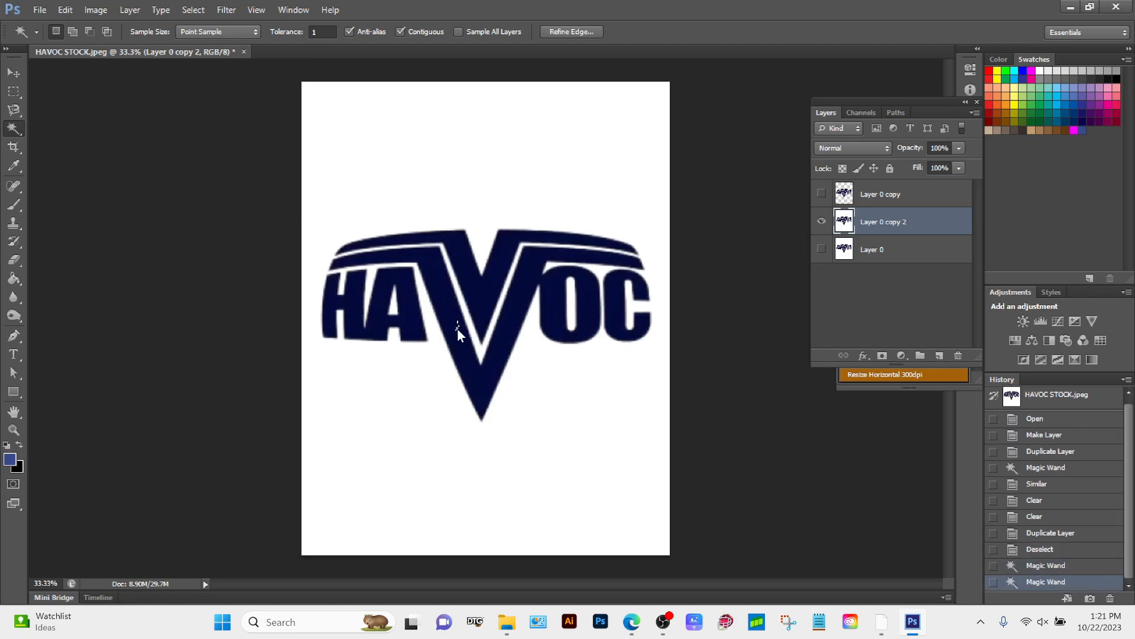
right_click(13, 121)
click(70, 128)
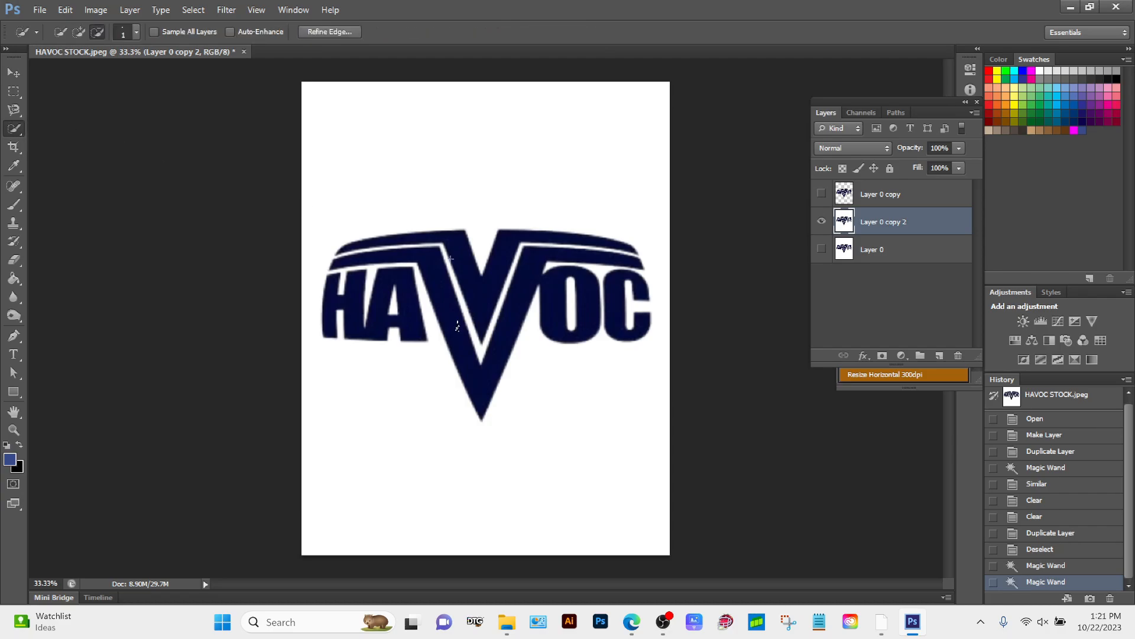
click(473, 275)
click(483, 296)
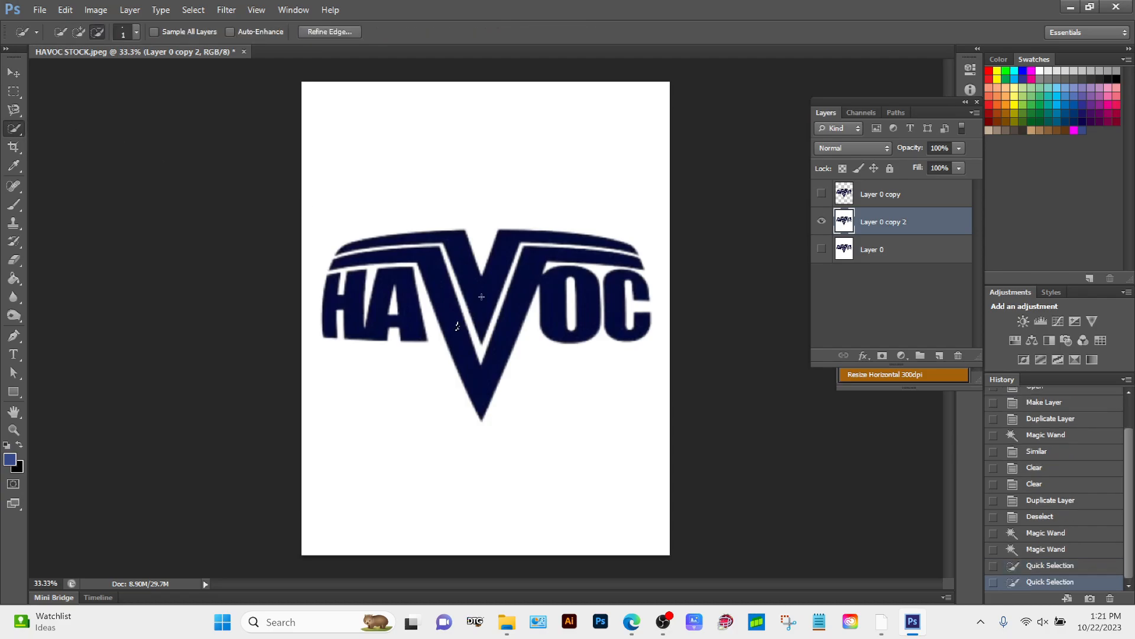
key(ctrl+d)
click(476, 290)
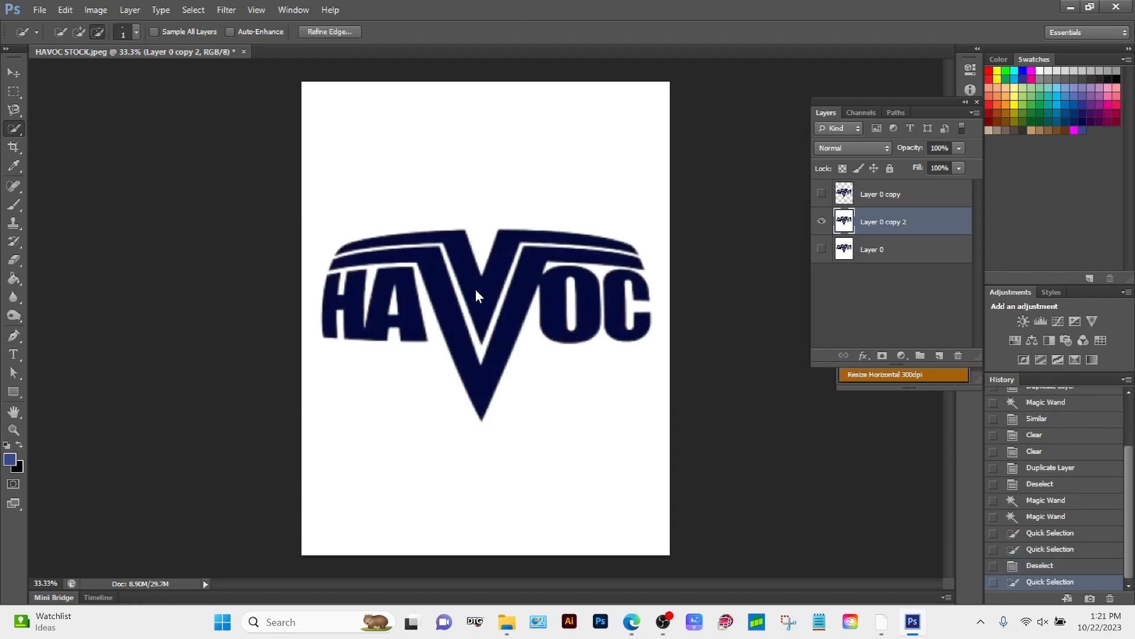
- Set the Magic Wand tolerance to 10 and select the upper navy band with the inner V
click(14, 129)
click(67, 141)
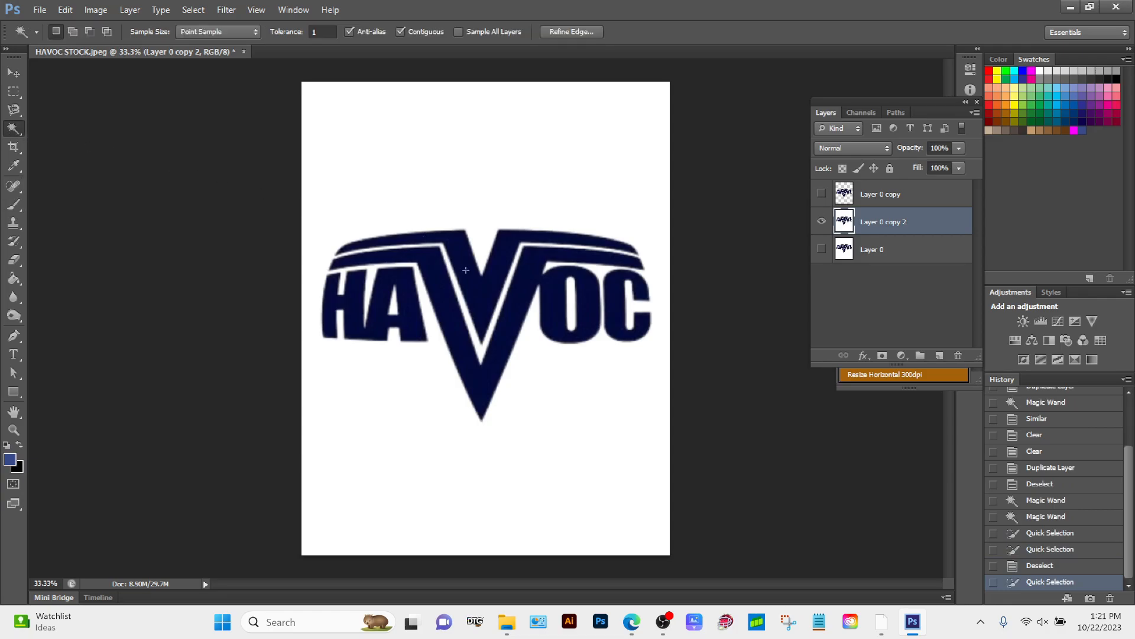
click(336, 31)
text(10)
key(Return)
click(476, 278)
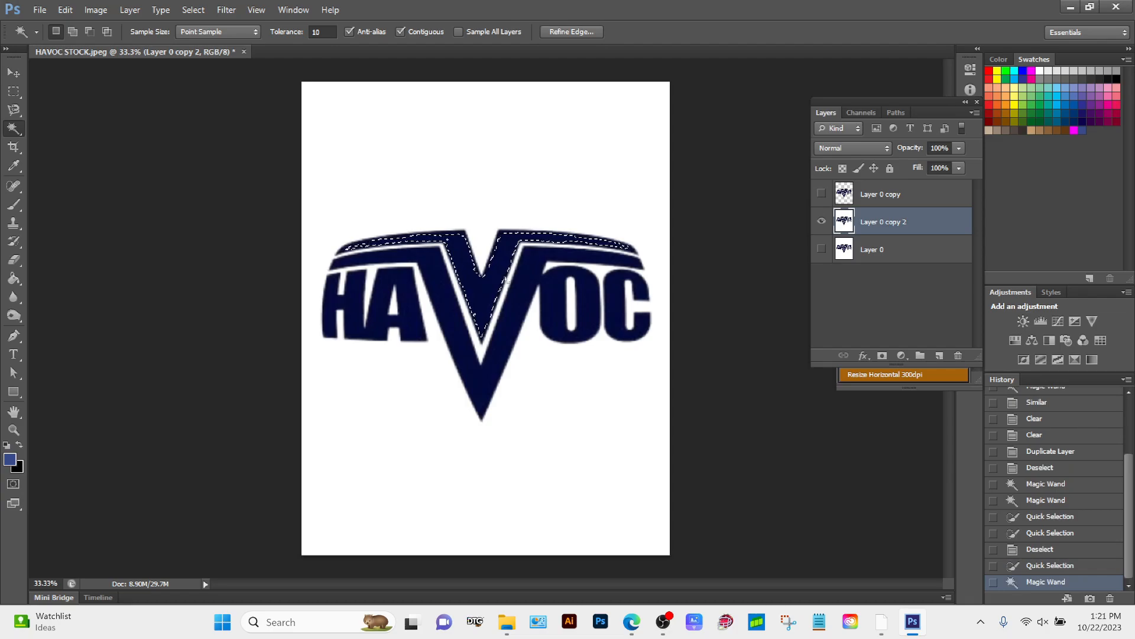
- Set the Magic Wand tolerance to 20 and select the large outer navy V
click(282, 33)
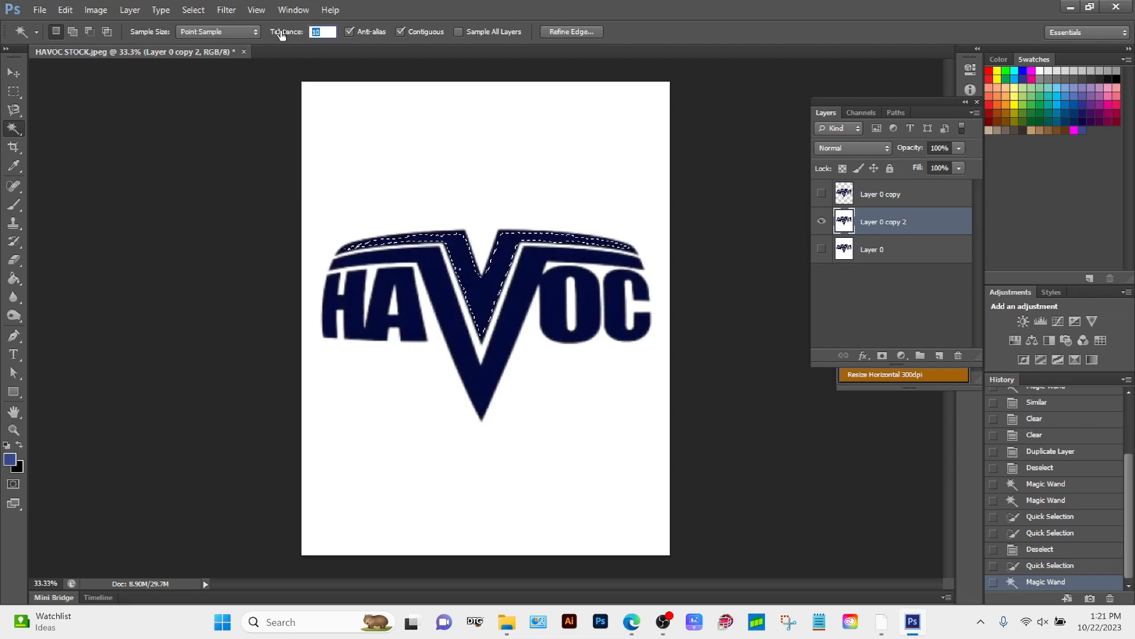
text(20)
key(Return)
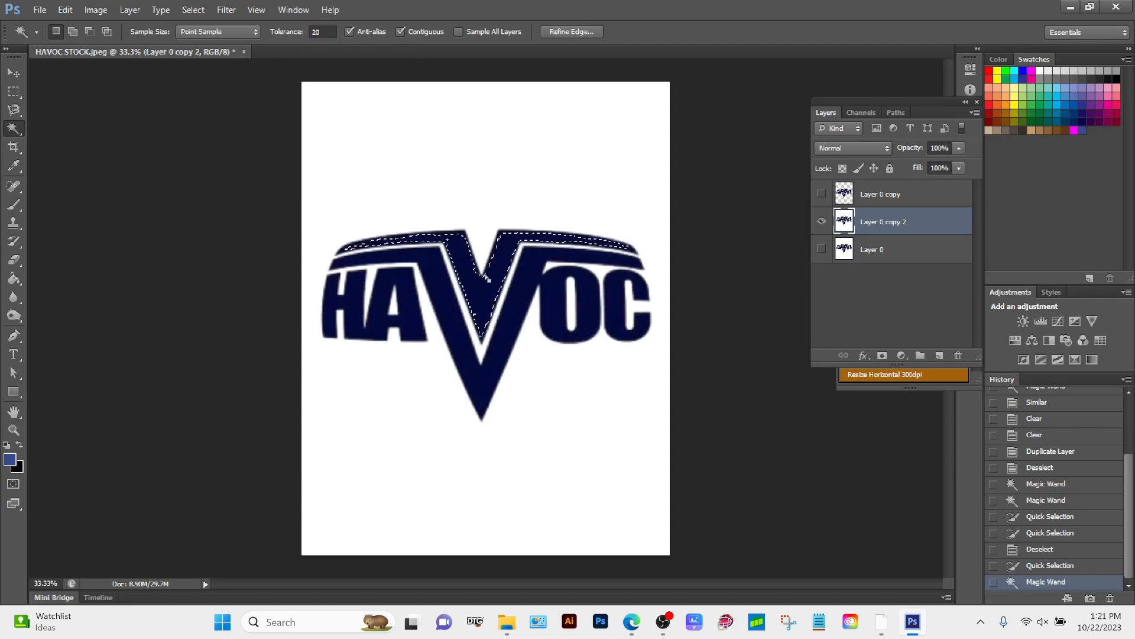
click(455, 334)
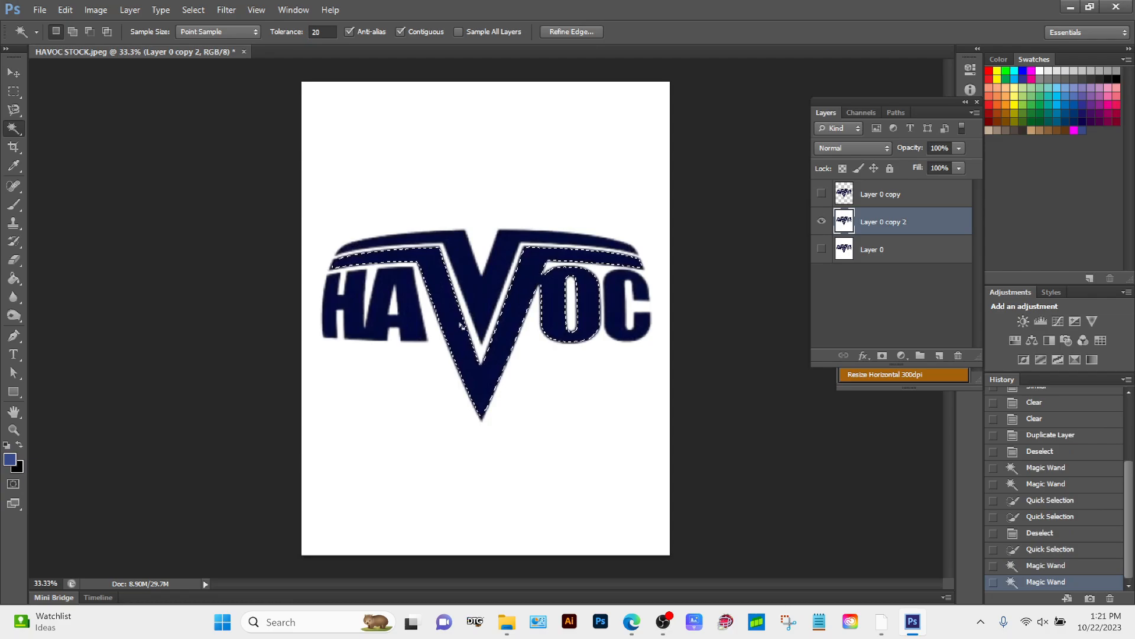
- Set the Magic Wand tolerance to 25 and try it on the inner V, ending with the large outer navy V selected
click(293, 32)
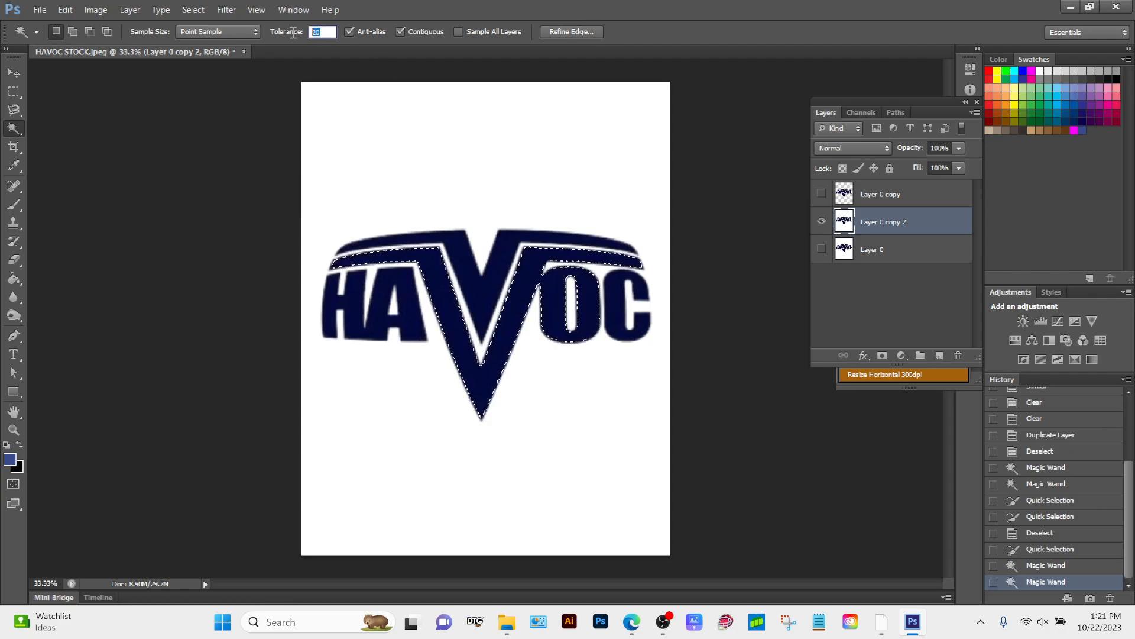
text(25)
key(Return)
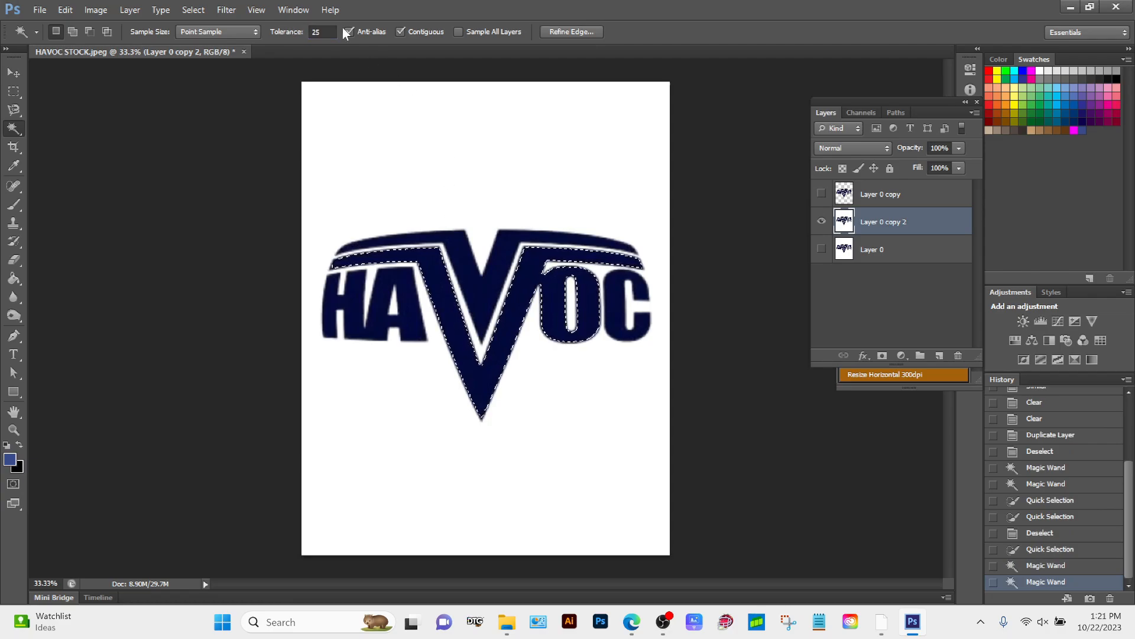
click(477, 279)
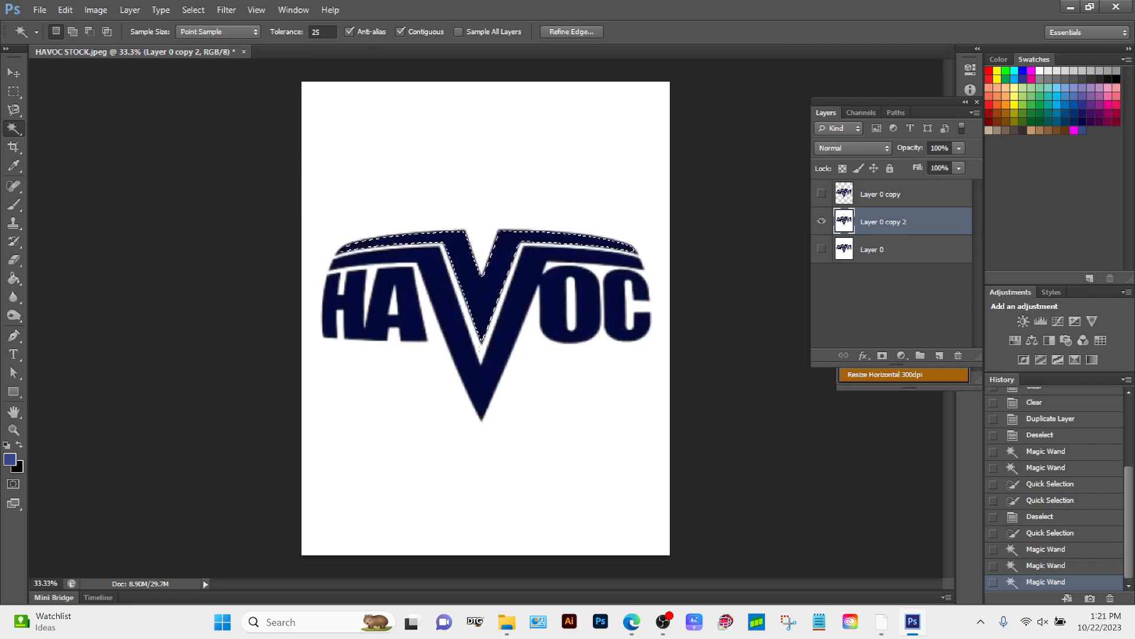
click(477, 279)
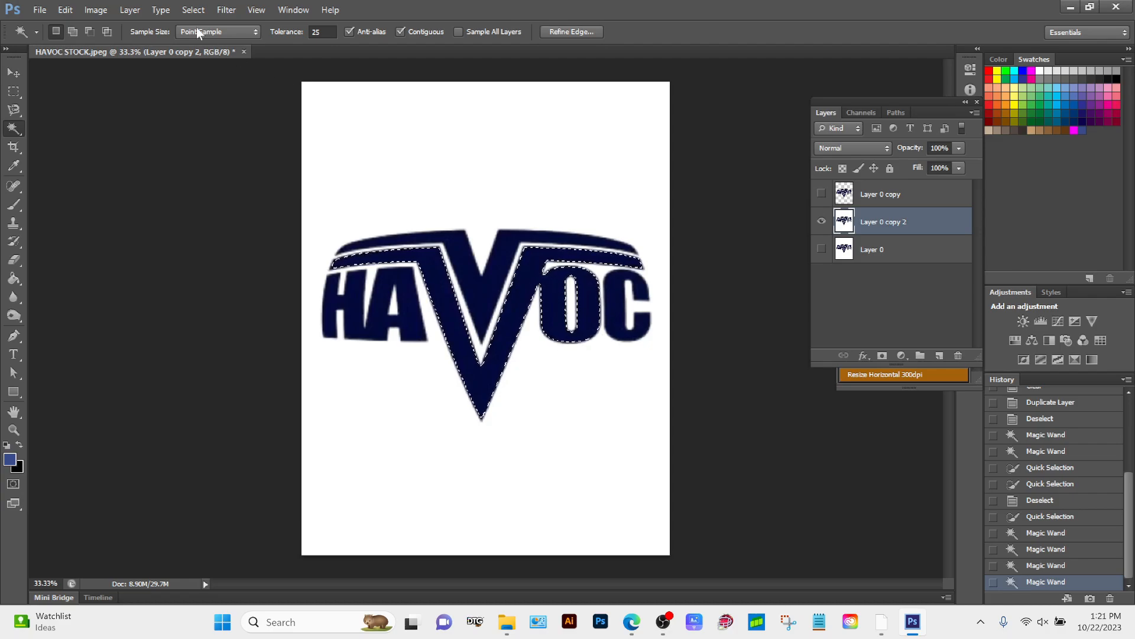
- Extend the selection to all the navy logo shapes with Similar and cut them onto a new layer
click(193, 10)
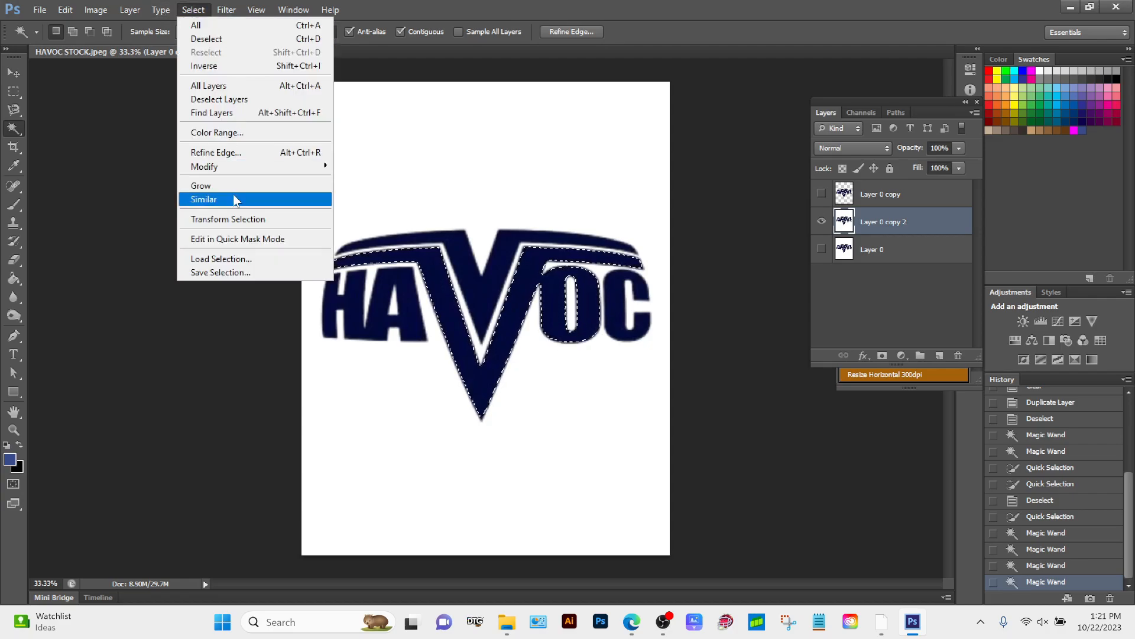
click(235, 200)
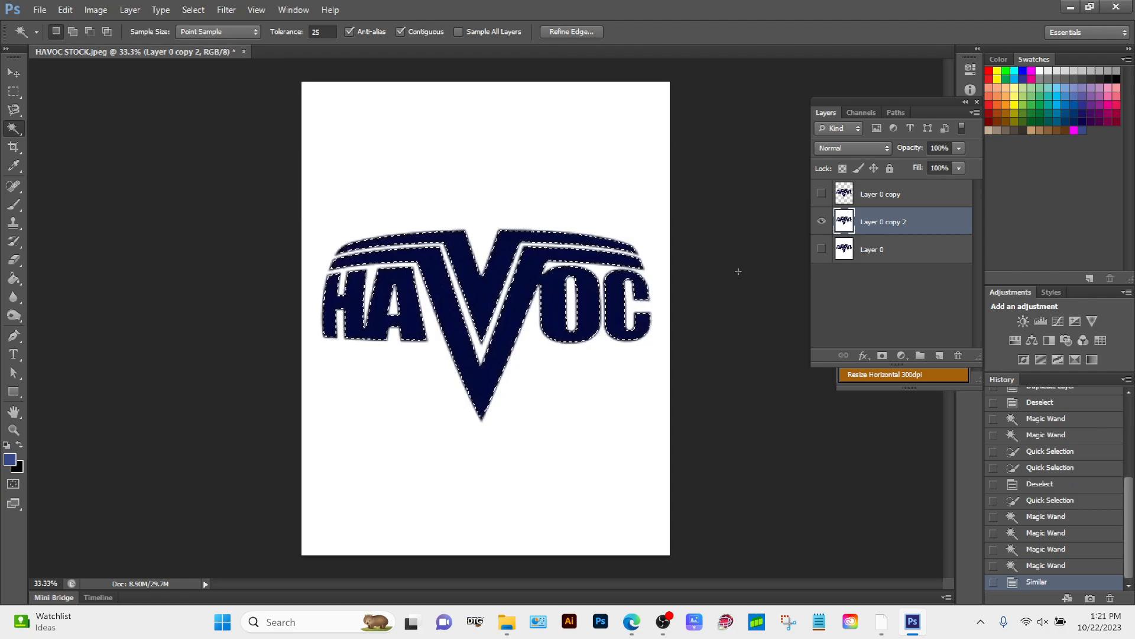
right_click(524, 283)
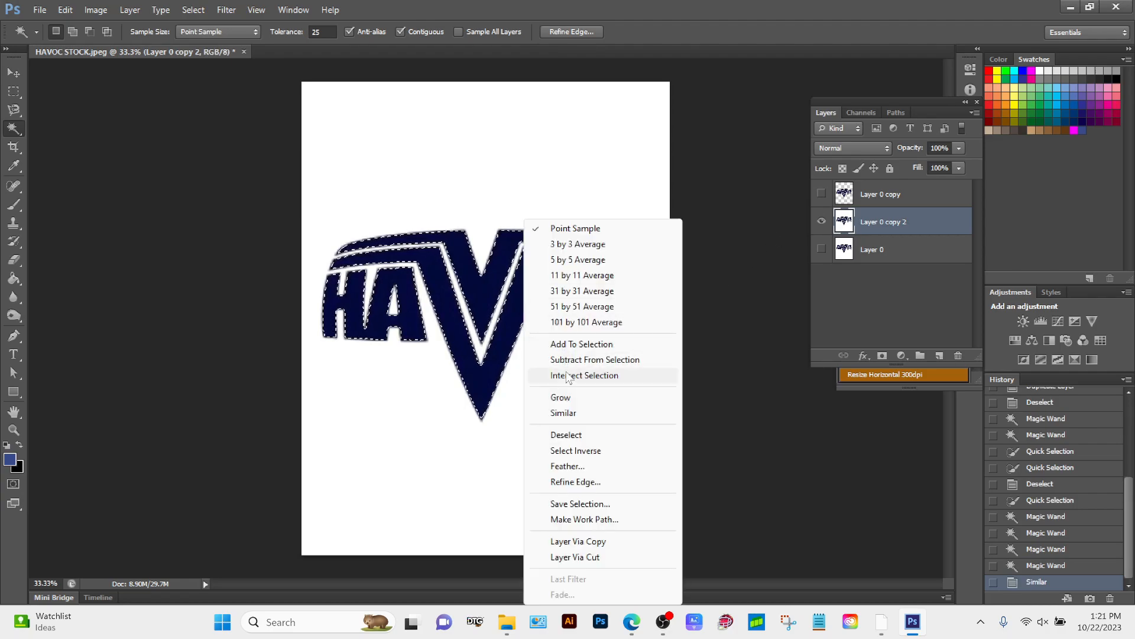
click(593, 559)
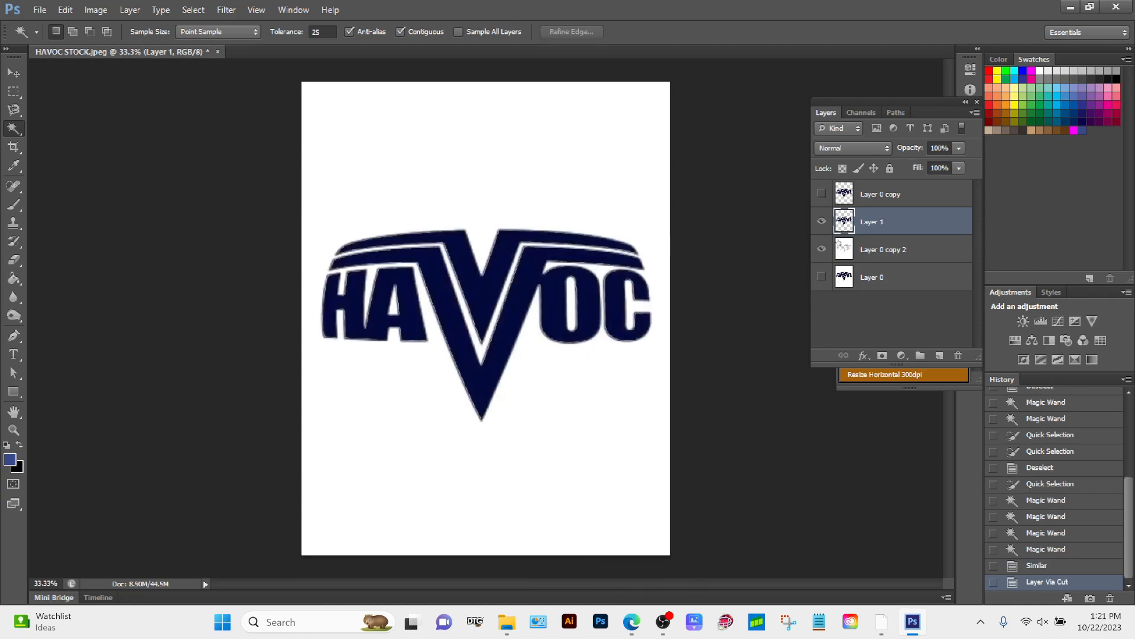
- Hide the Layer 0 copy 2 background, duplicate the cut logo layer, and leave only the duplicate visible
click(822, 221)
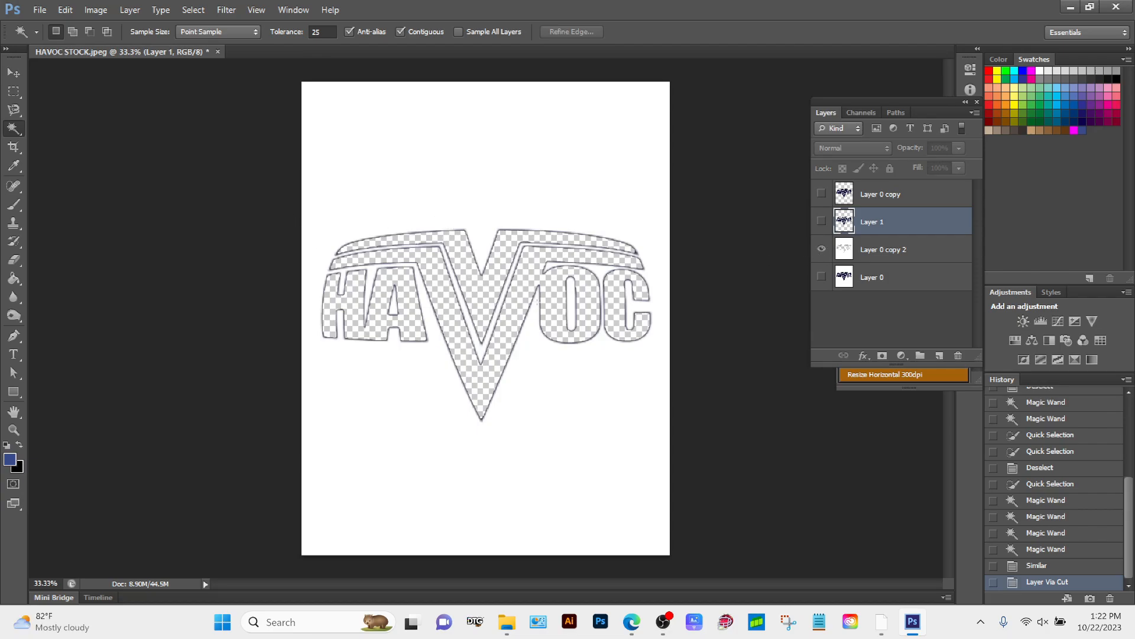
click(821, 249)
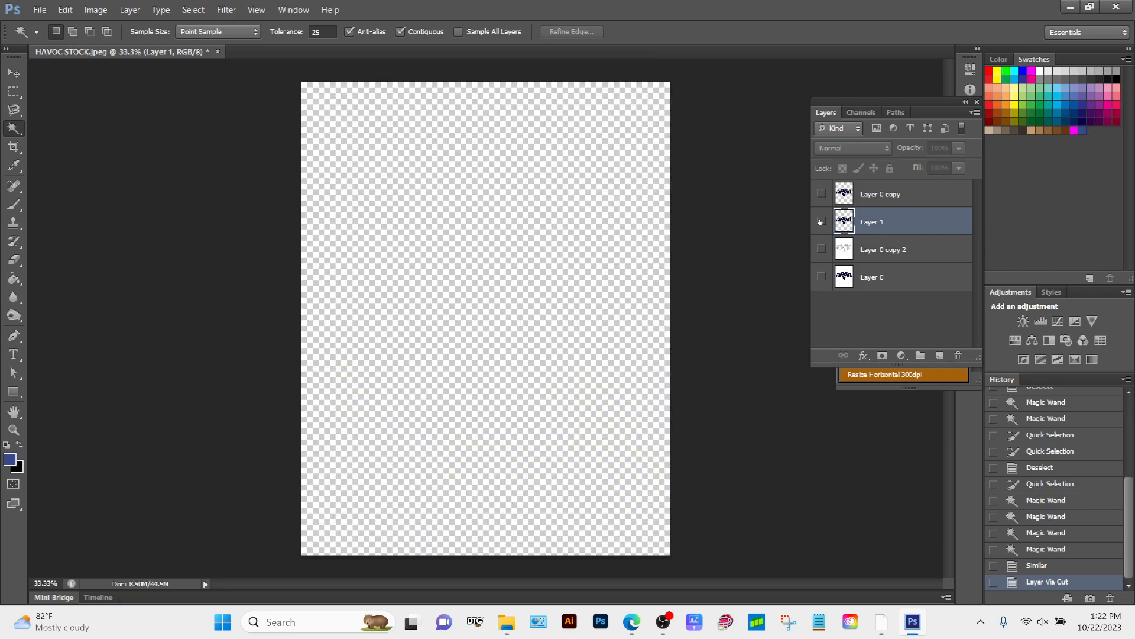
click(821, 221)
drag(893, 240, 939, 355)
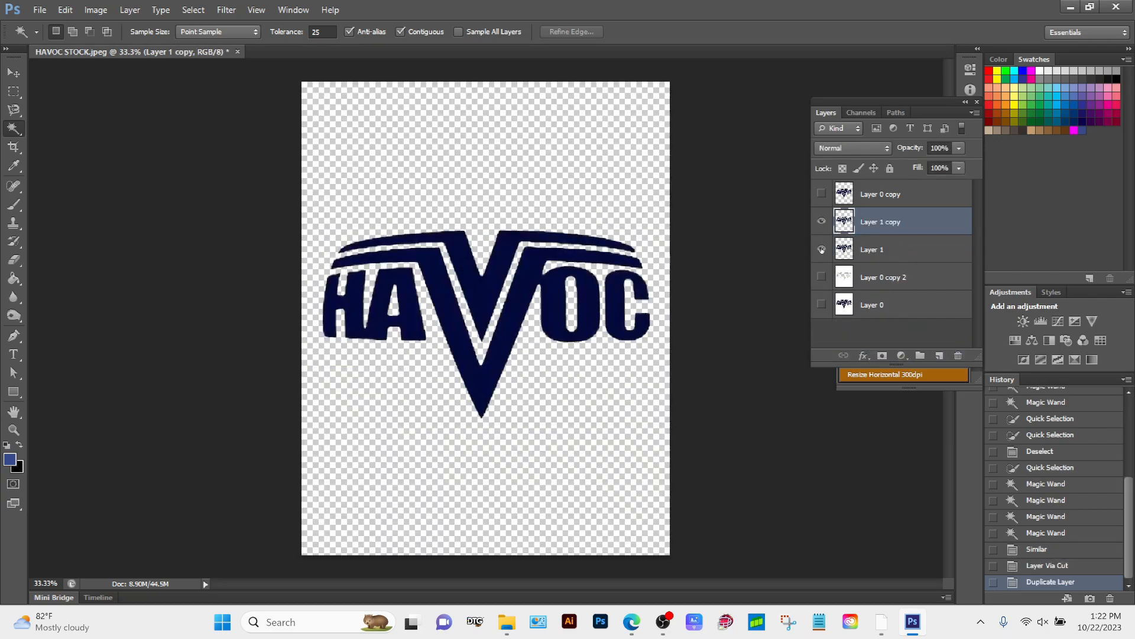
click(821, 249)
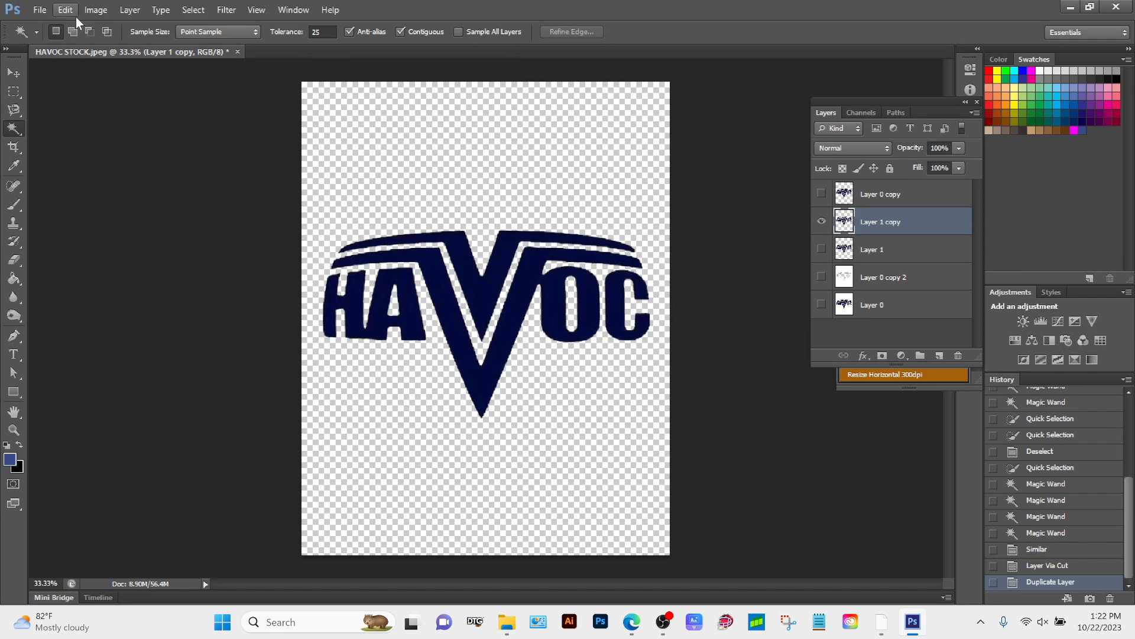
- Desaturate the Layer 1 copy logo and set its Levels black input to 175
click(94, 10)
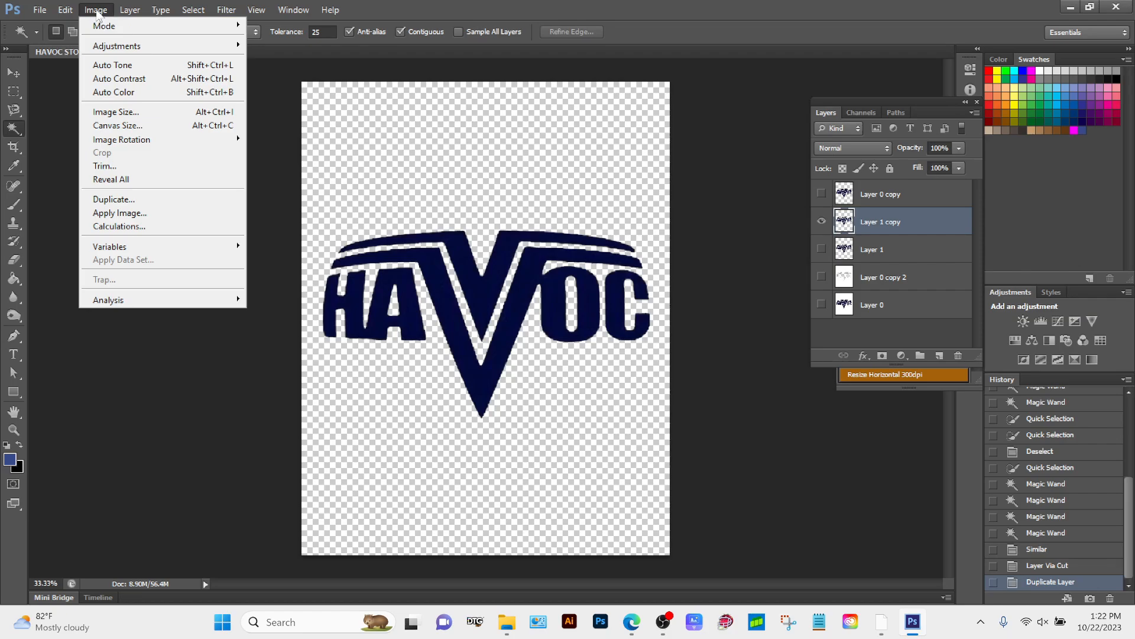
mouse_move(115, 46)
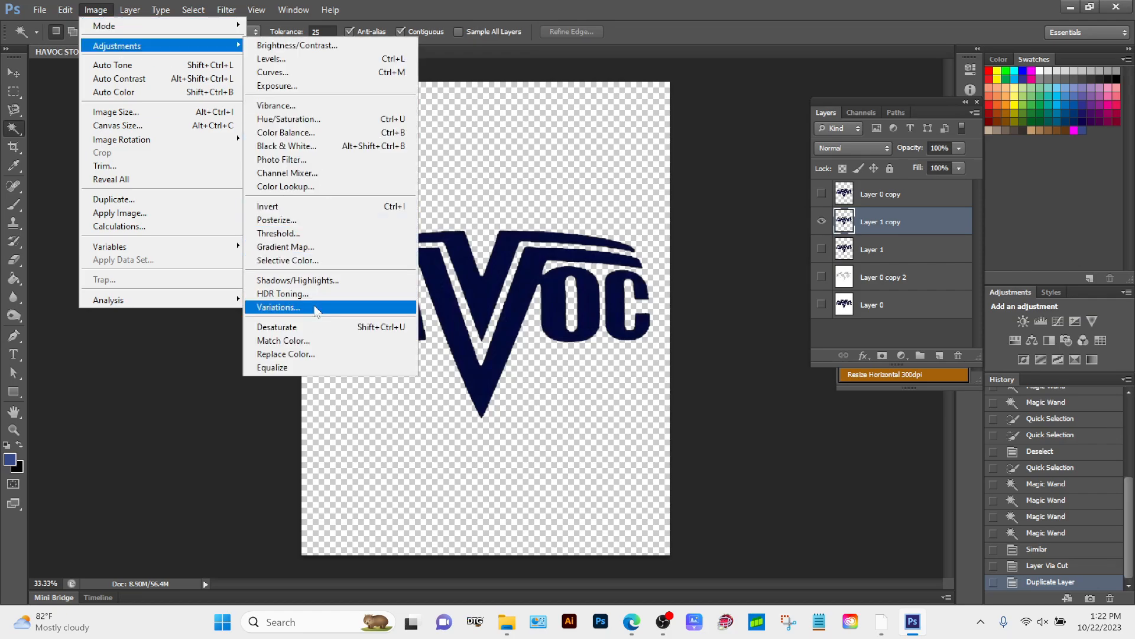
click(320, 328)
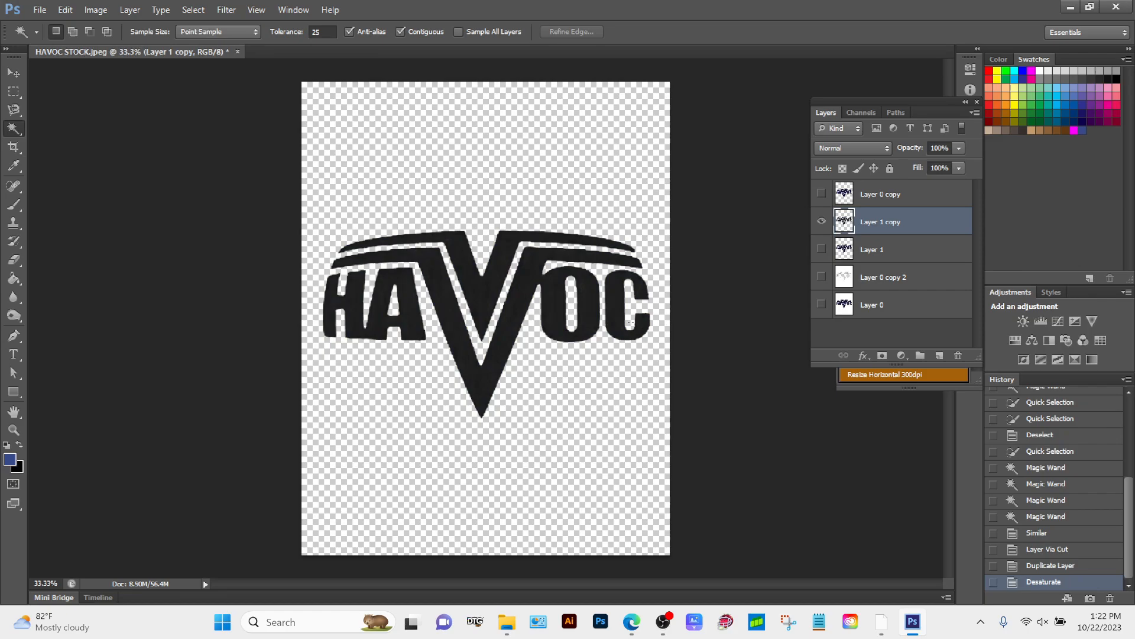
click(95, 10)
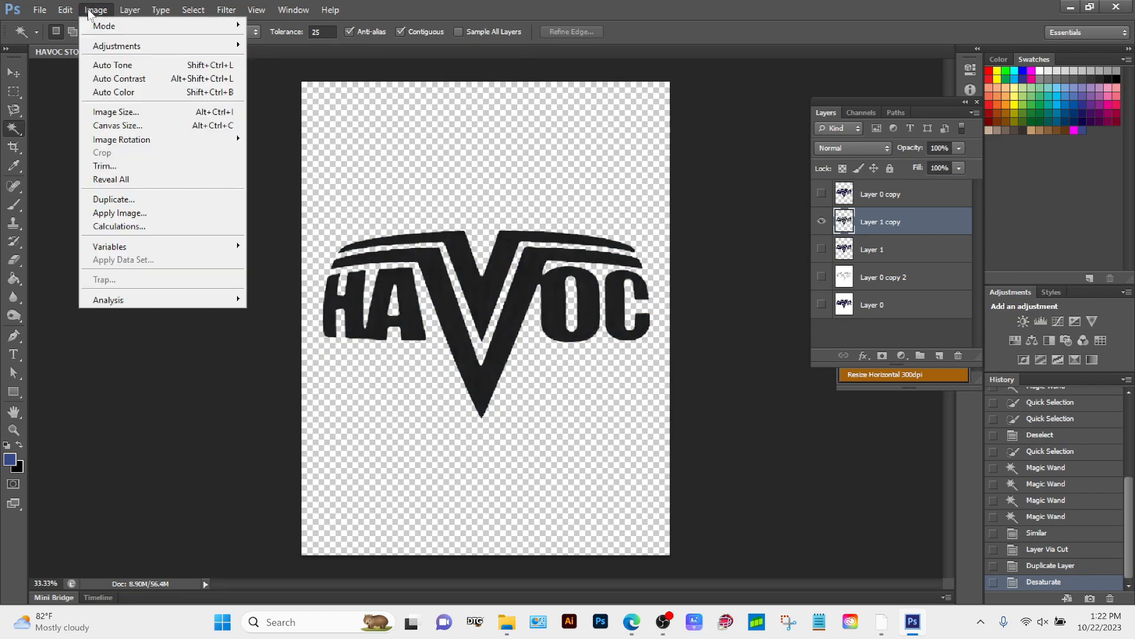
mouse_move(111, 48)
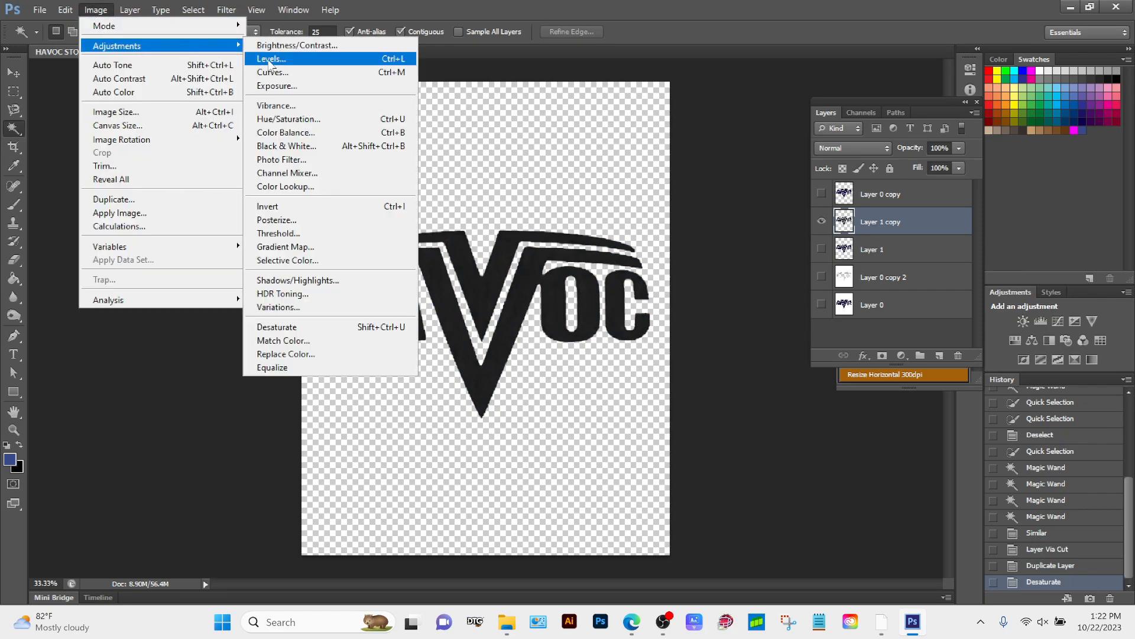
click(288, 64)
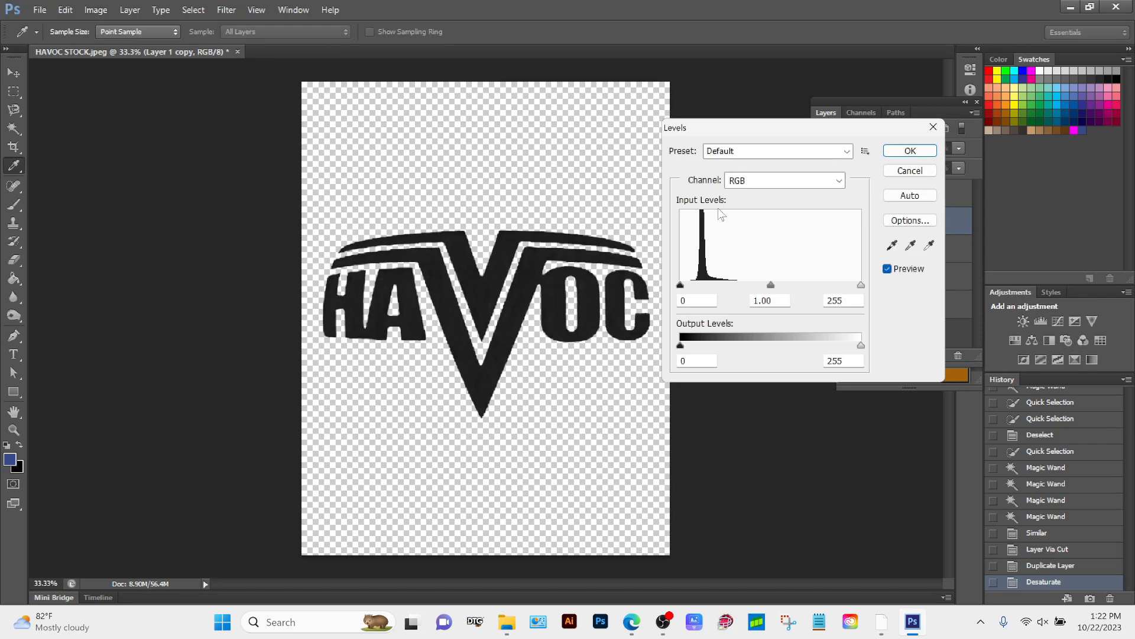
drag(680, 285, 806, 284)
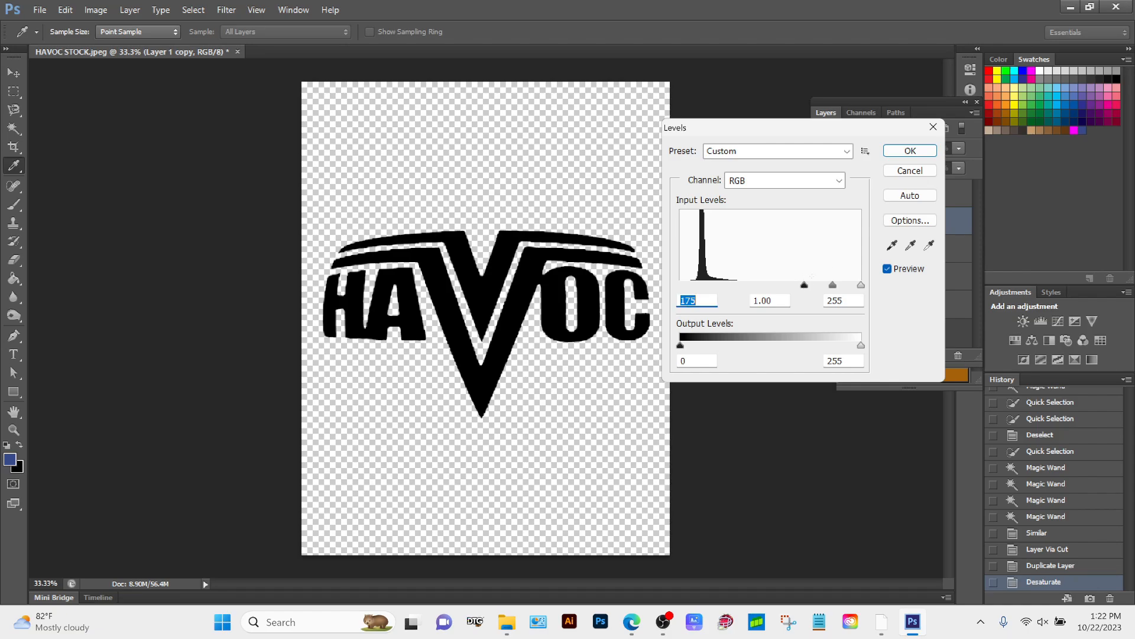
click(909, 151)
key(w)
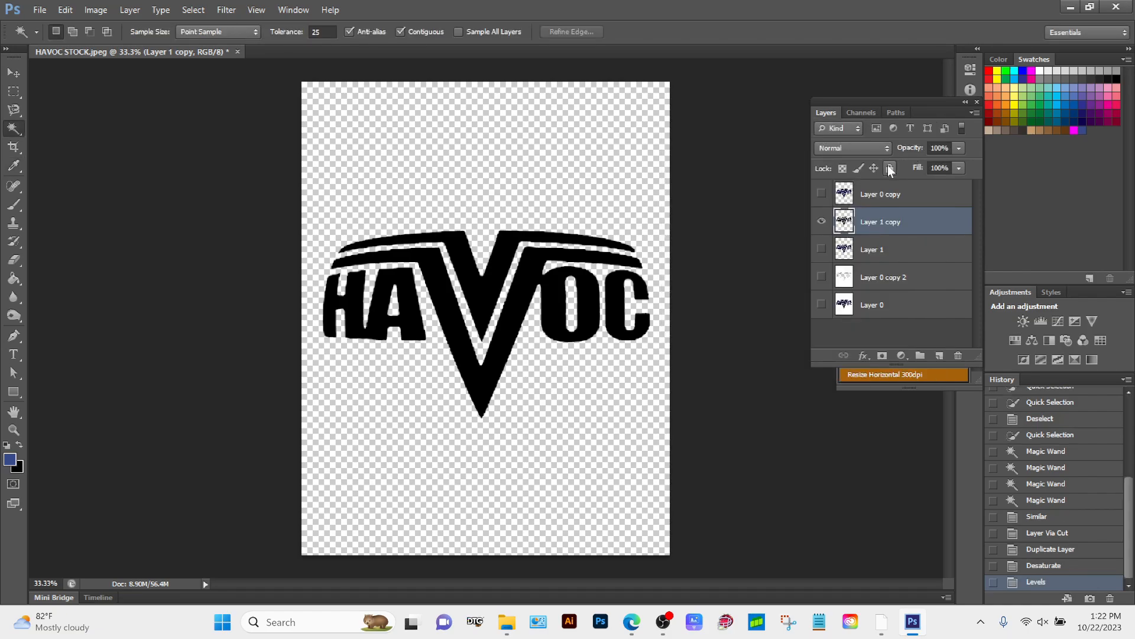
- Apply a Color Overlay layer style in black (000000) at 100% opacity to Layer 1 copy
double_click(924, 225)
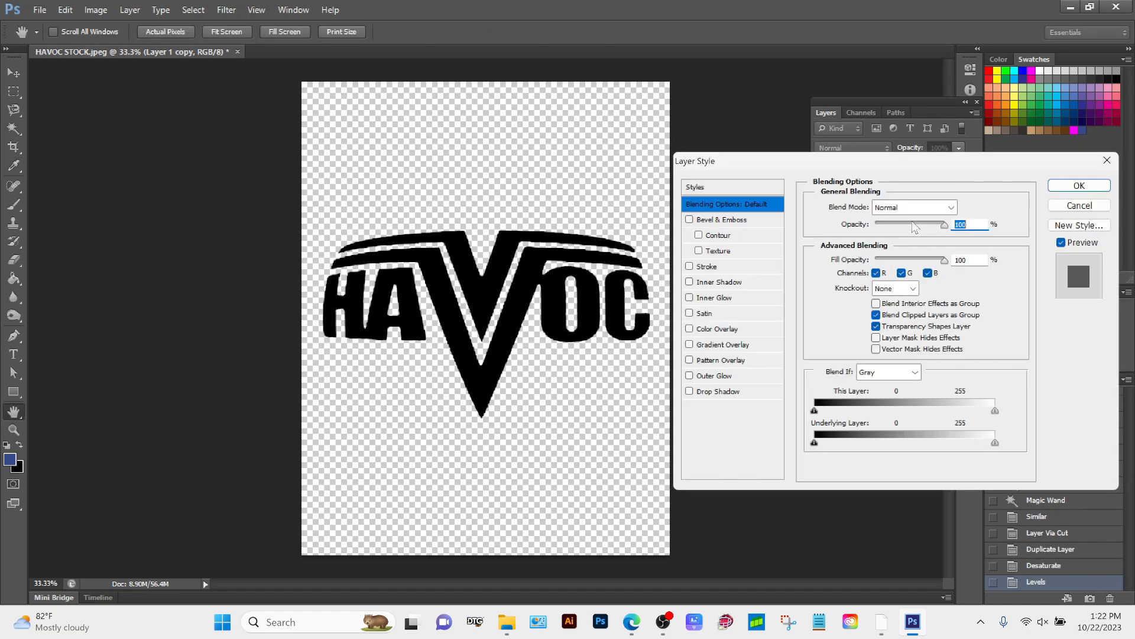
click(721, 329)
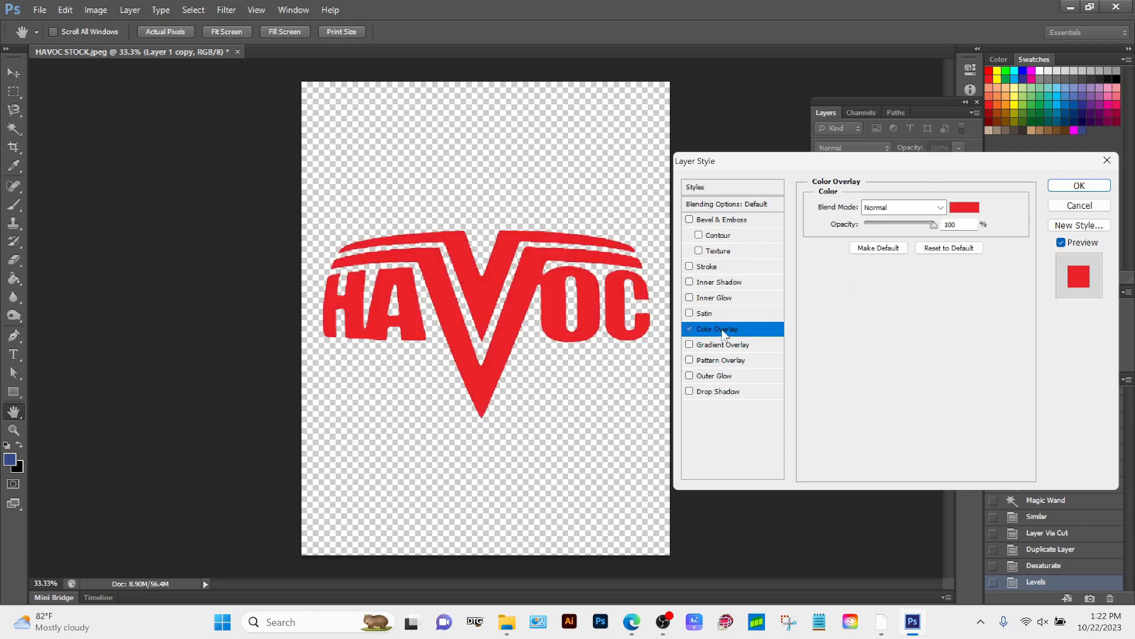
click(965, 207)
mouse_move(773, 385)
mouse_down()
mouse_move(757, 406)
mouse_move(756, 444)
mouse_move(742, 449)
mouse_up()
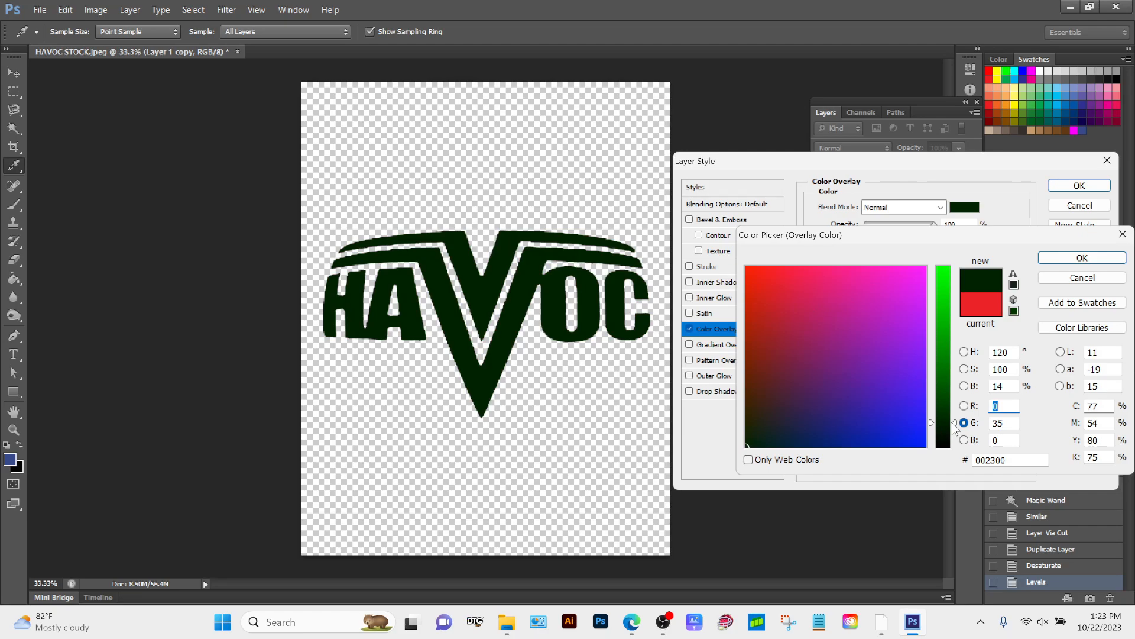
drag(953, 424, 951, 444)
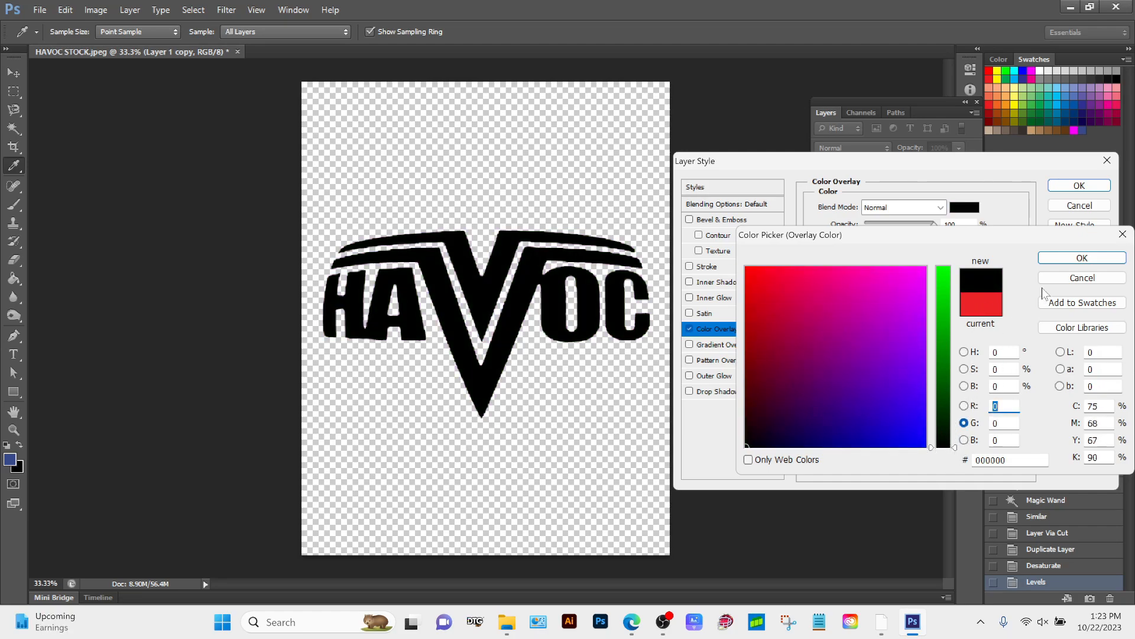
click(1061, 262)
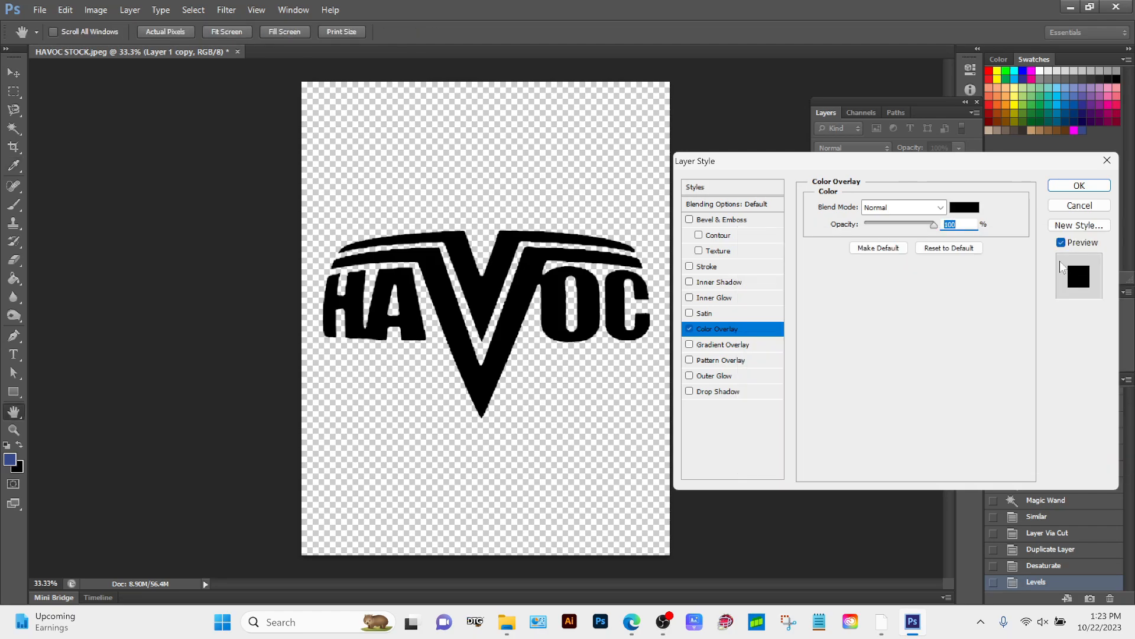
click(1061, 188)
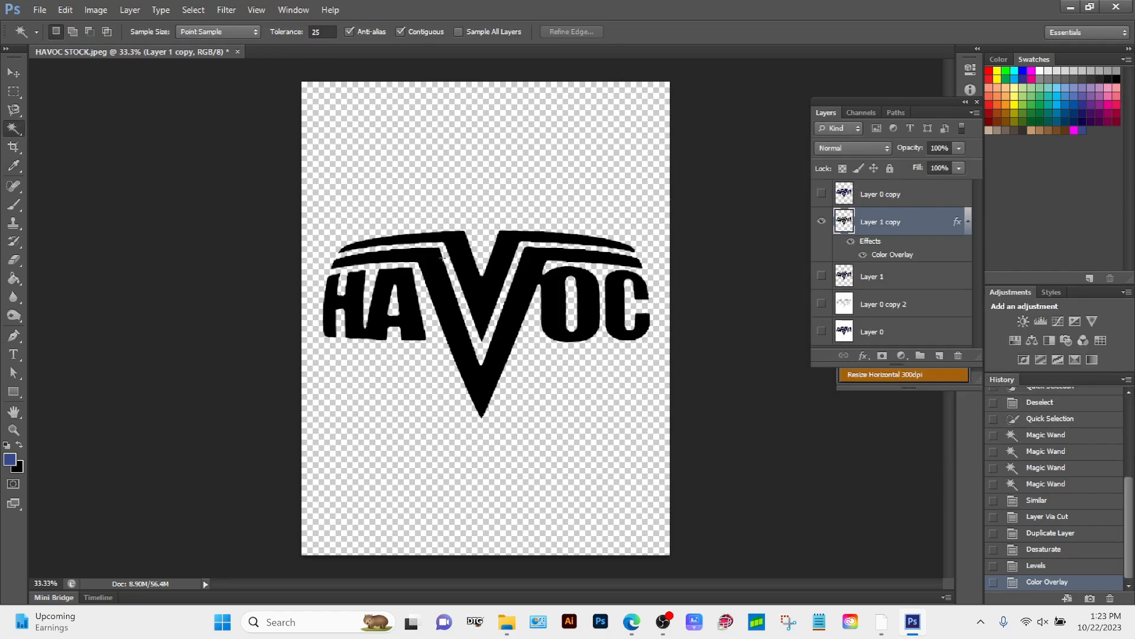
click(14, 430)
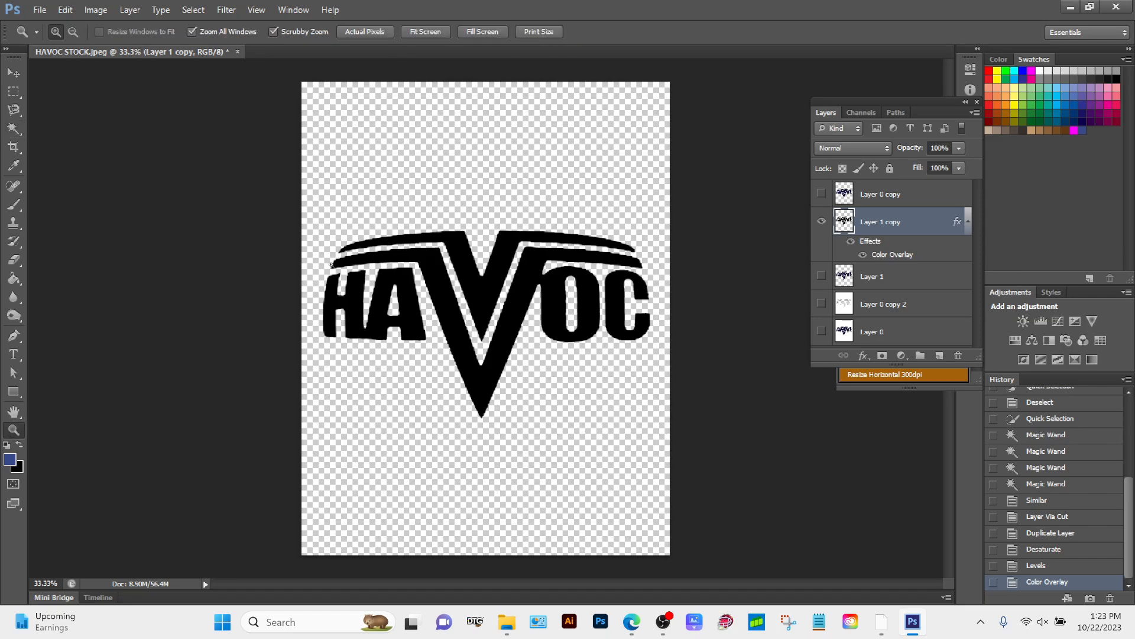
drag(461, 295, 514, 363)
drag(527, 450, 496, 359)
- Save the transparent logo as a PNG file named HAVOC TRANS BG
click(40, 9)
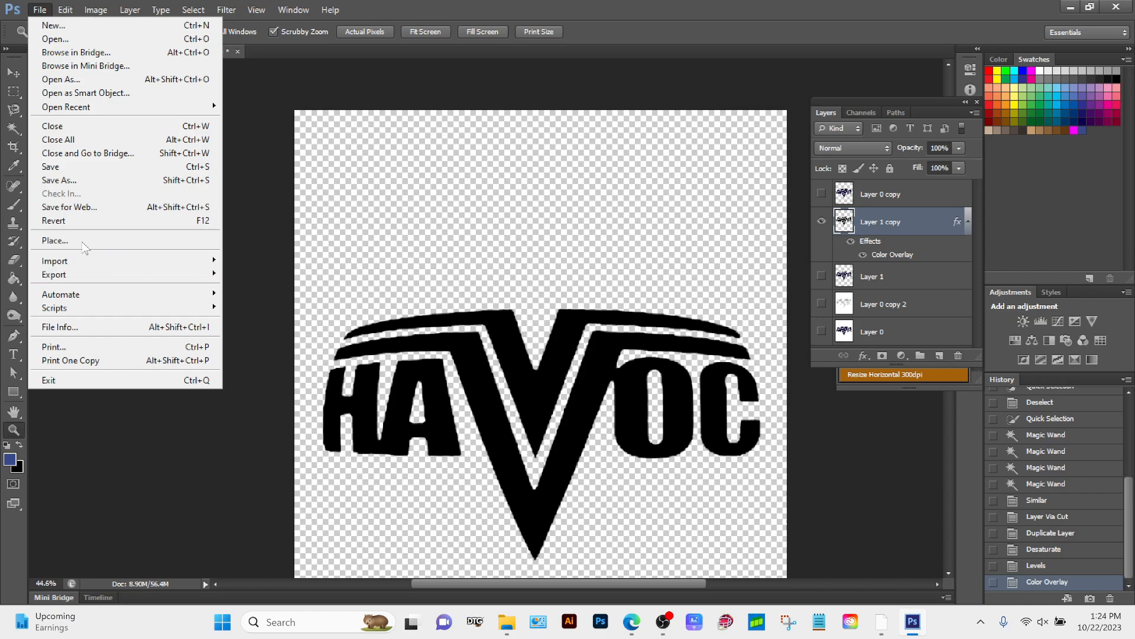
click(86, 185)
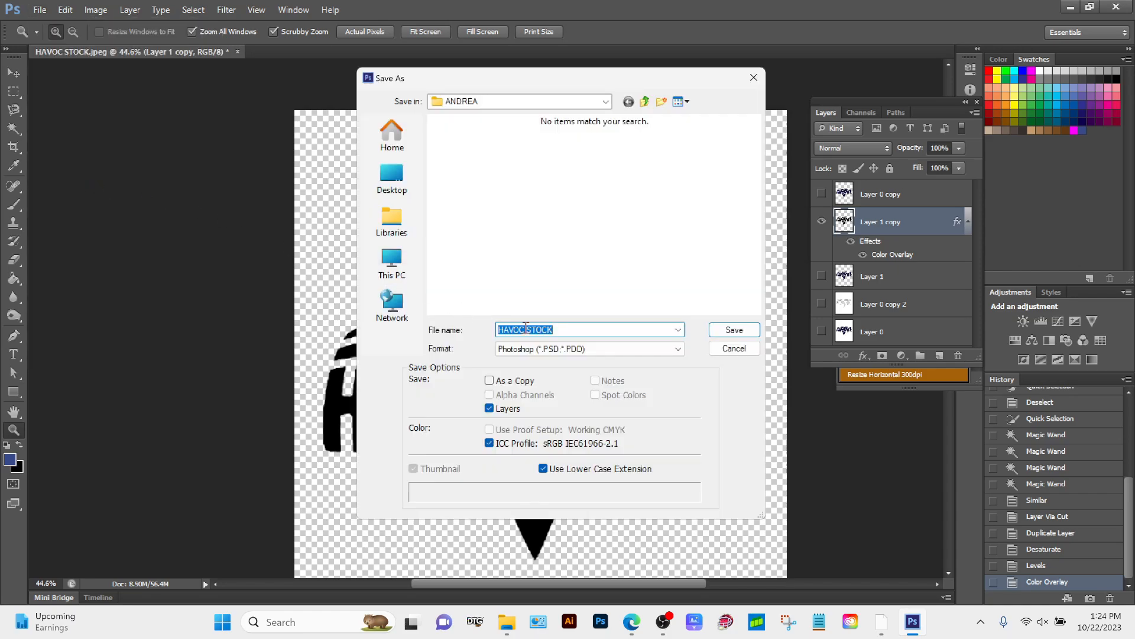
click(566, 330)
key(BackSpace)
key(BackSpace)
key(BackSpace)
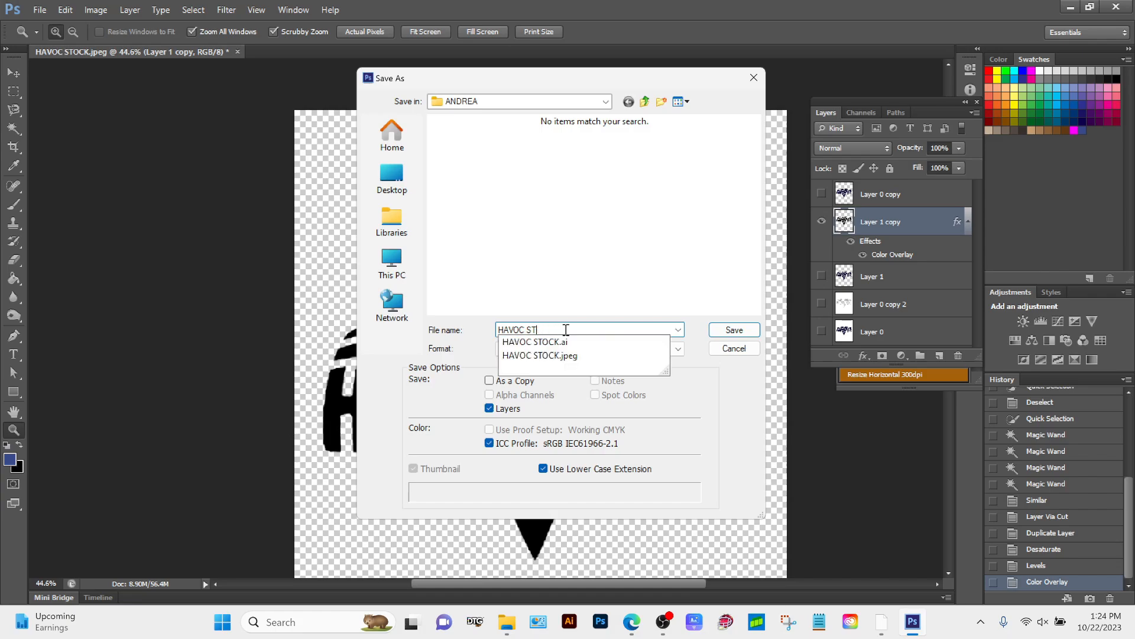
text(TRANS BG)
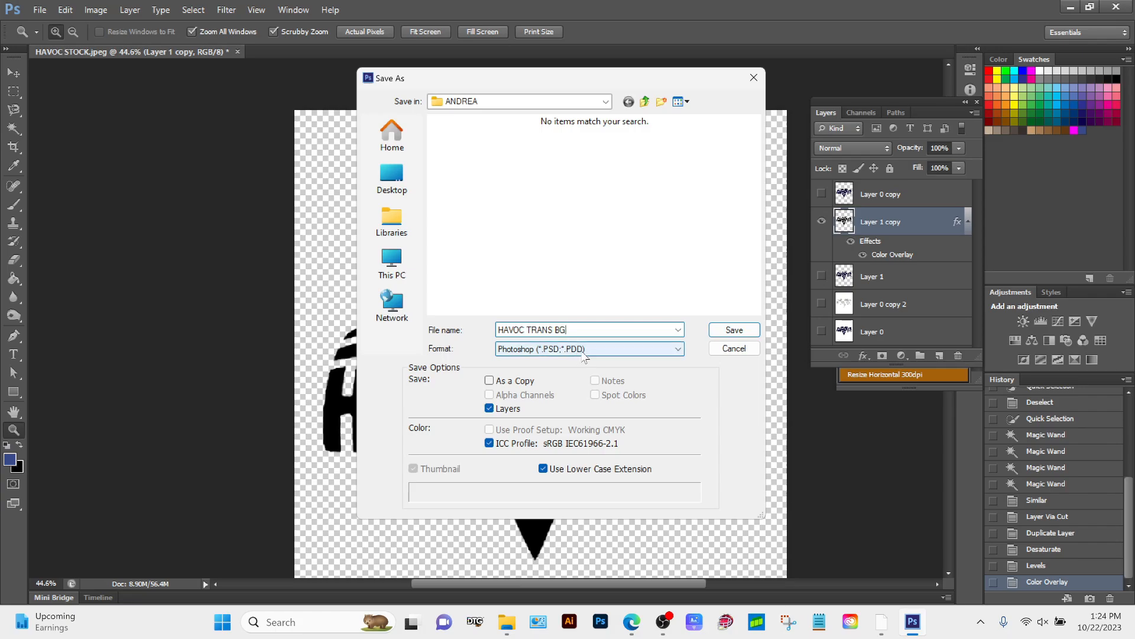
click(583, 353)
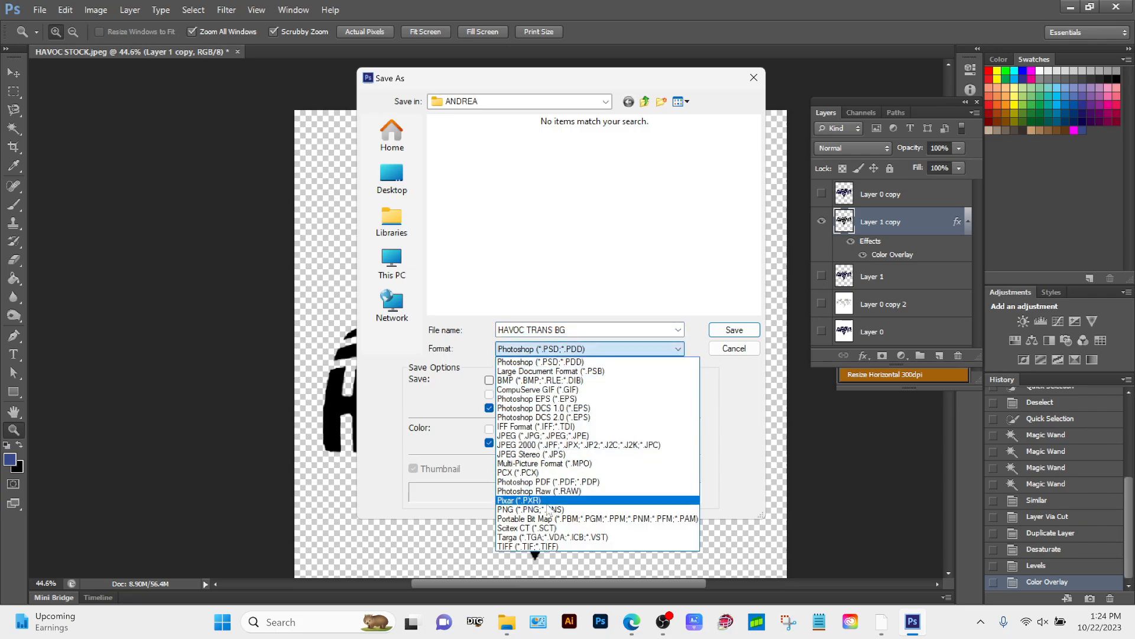
click(547, 509)
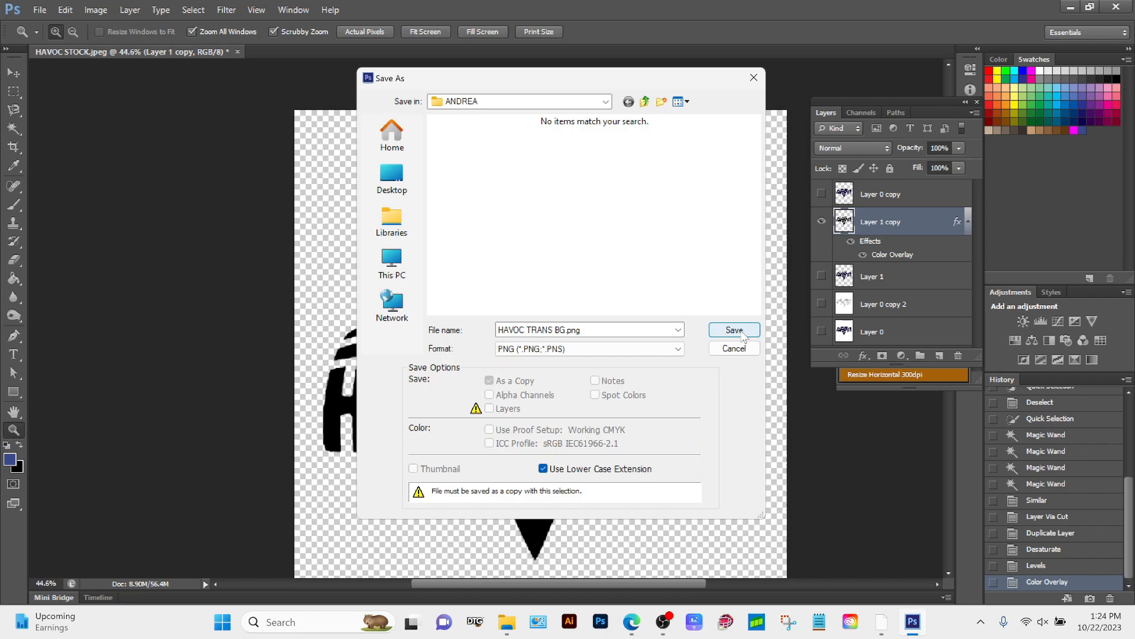
click(734, 330)
click(599, 183)
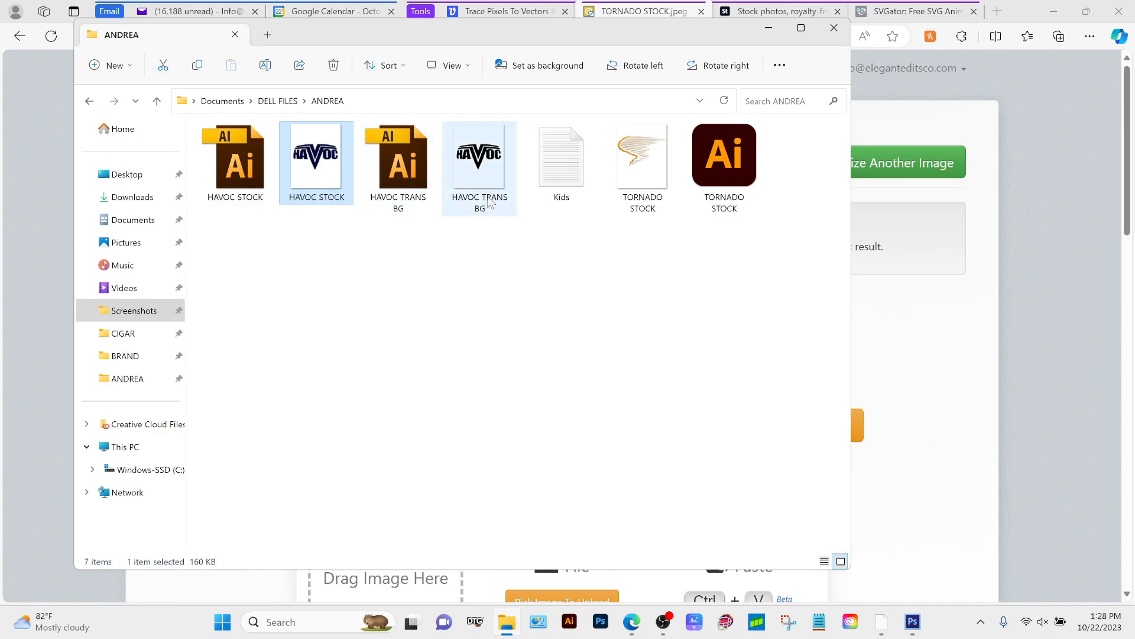
- Switch to Vector Magic in the browser and upload the HAVOC TRANS BG PNG for vectorizing
click(915, 319)
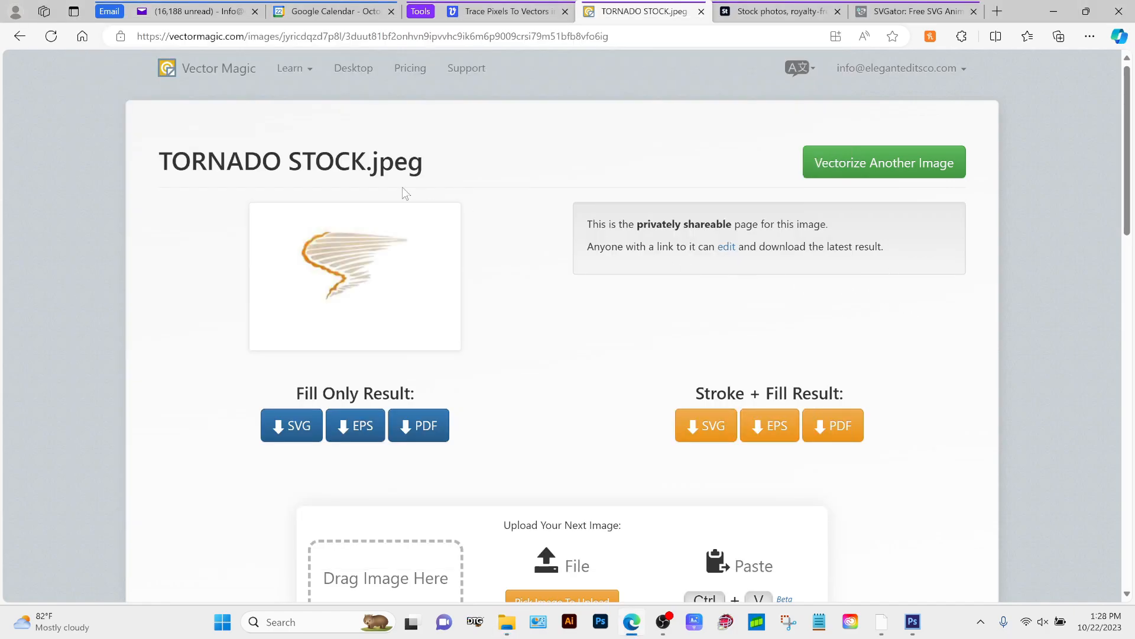
scroll(575, 421, down, 3)
click(570, 435)
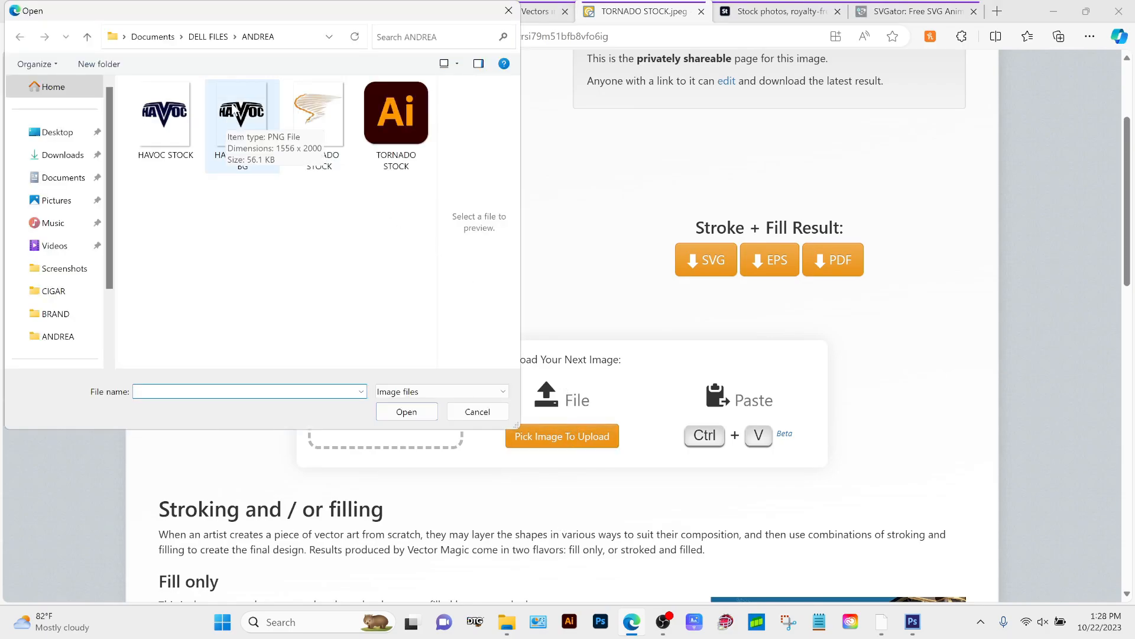
double_click(248, 119)
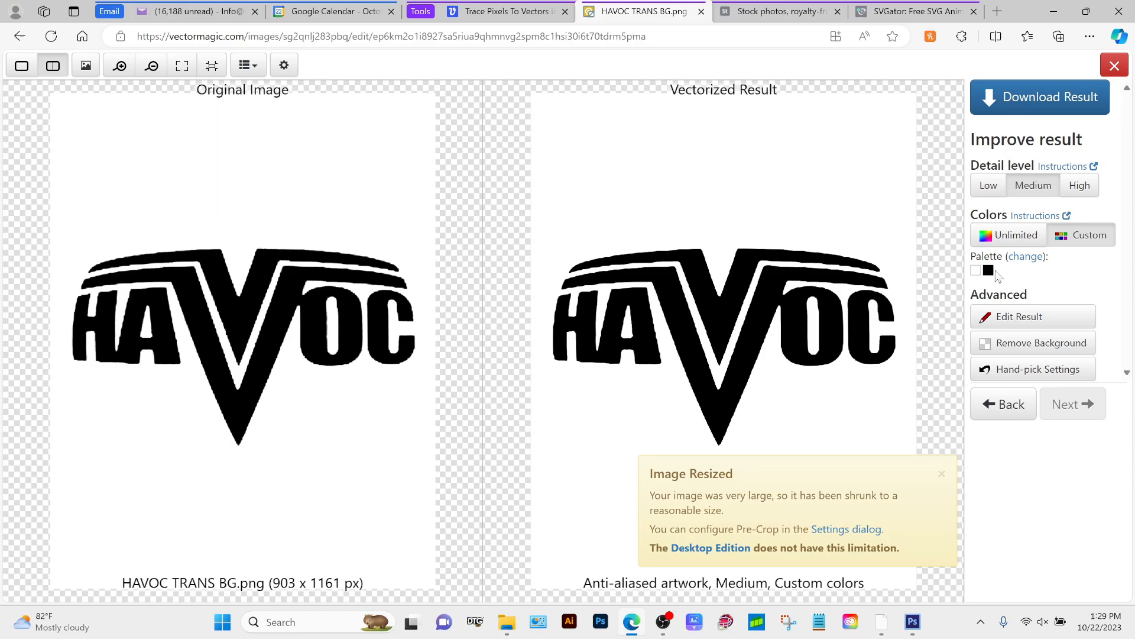
- Examine the white and black swatches of the custom palette and return to the vectorized result with that palette
click(1026, 256)
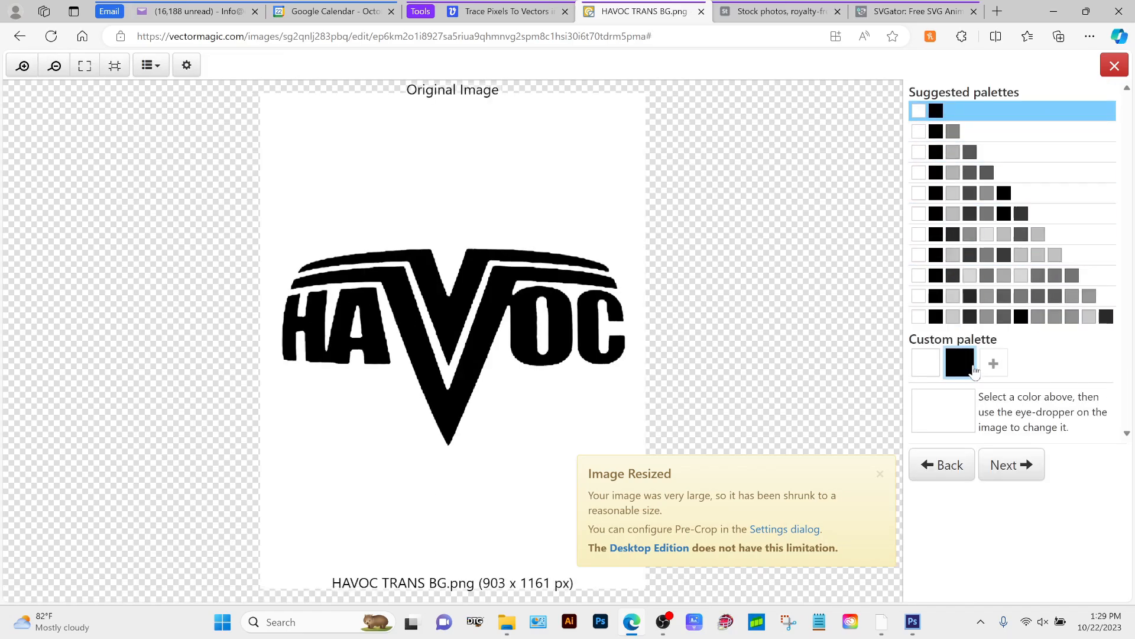
click(924, 371)
click(952, 370)
click(1007, 472)
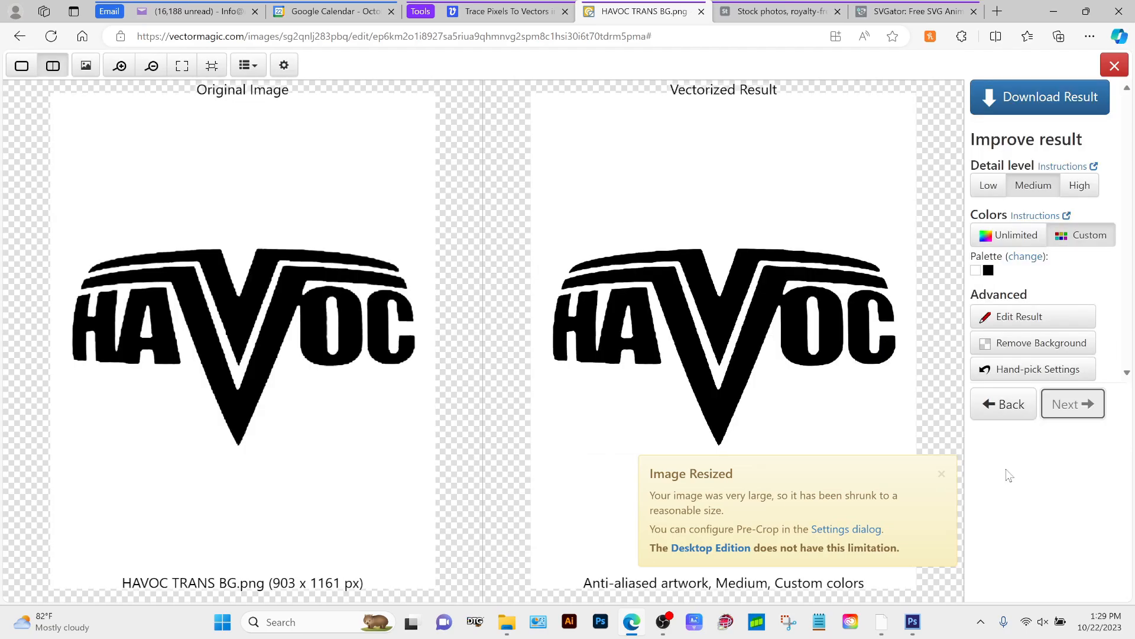
- Try the High detail level on the HAVOC TRANS BG result, close it, and upload HAVOC STOCK.jpeg for vectorizing instead
click(1079, 185)
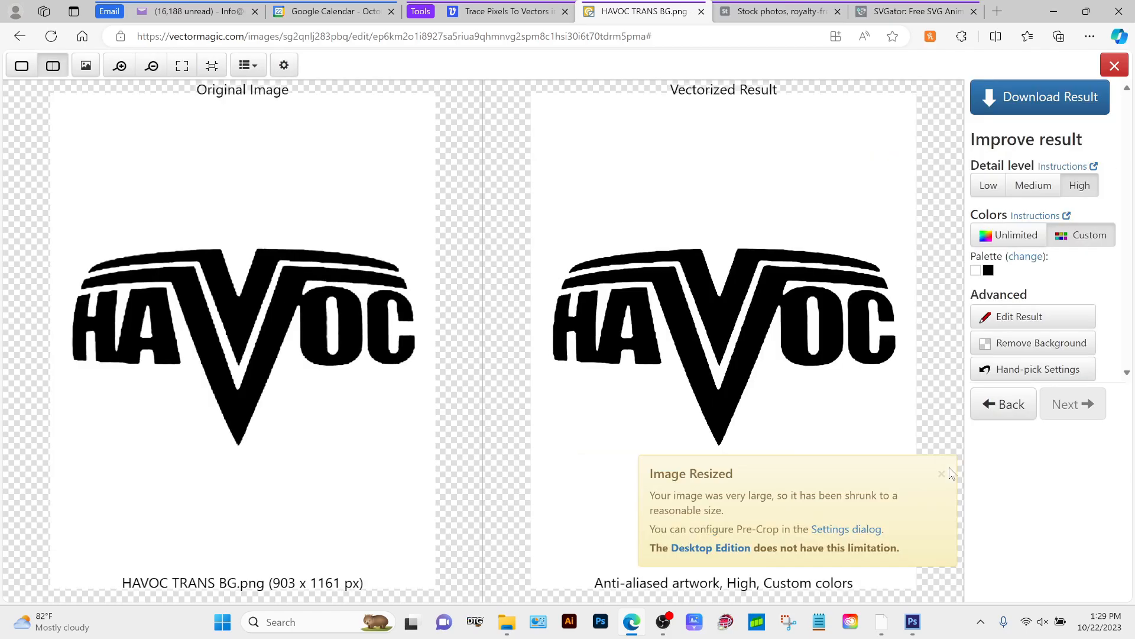
click(1115, 66)
scroll(543, 385, down, 3)
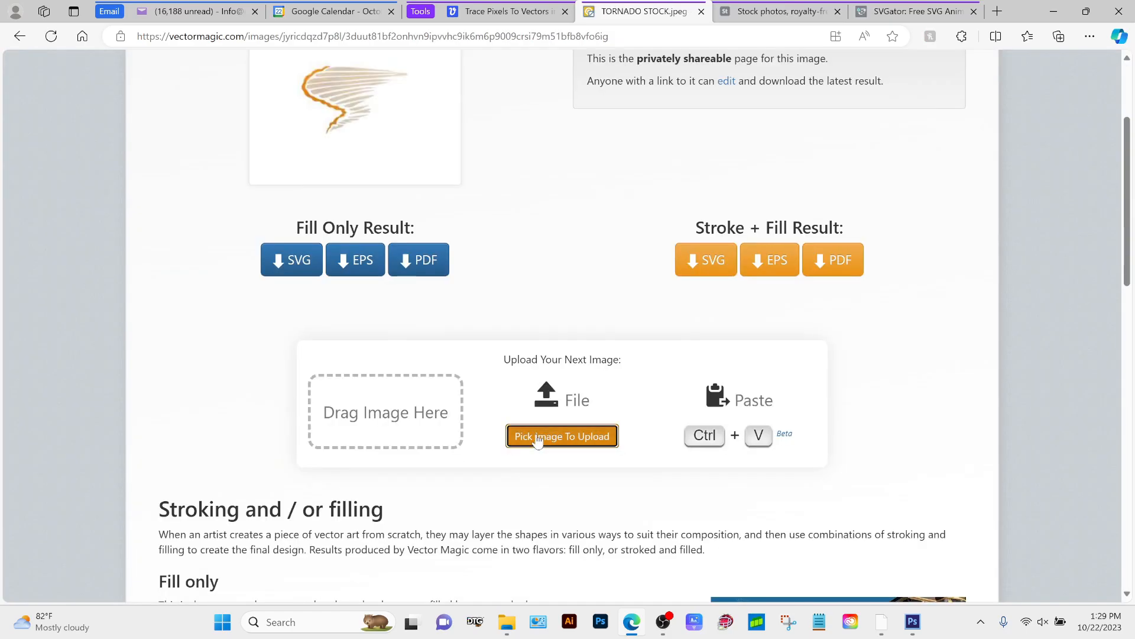
click(537, 436)
double_click(164, 116)
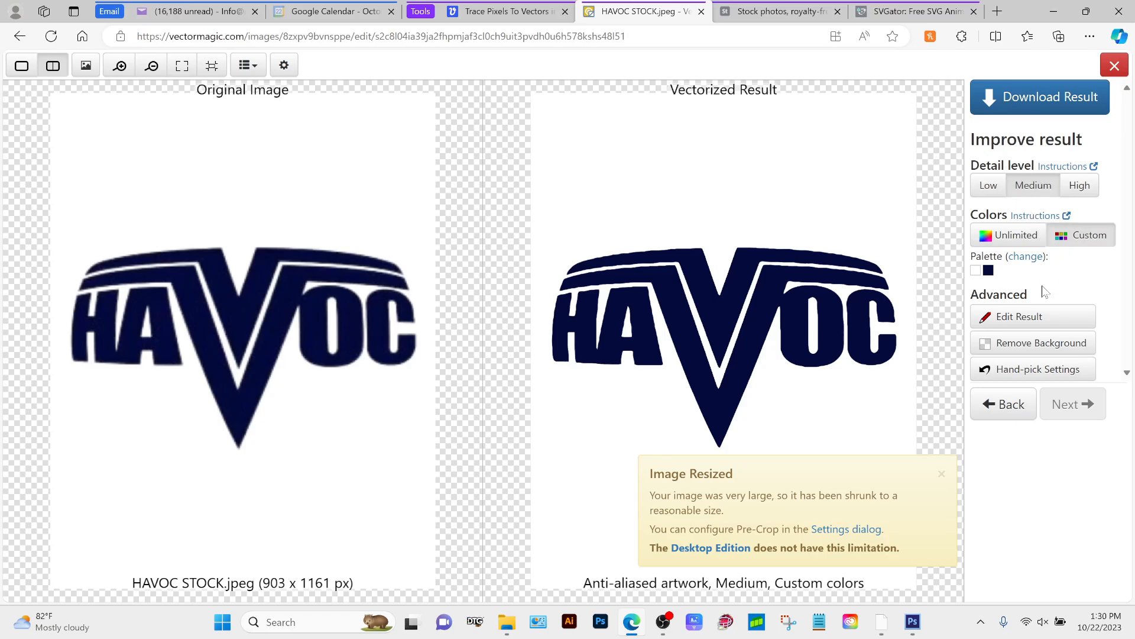
- Set the detail level to Low and download the fill-only result as an SVG file named HAVOC STOCK
click(988, 186)
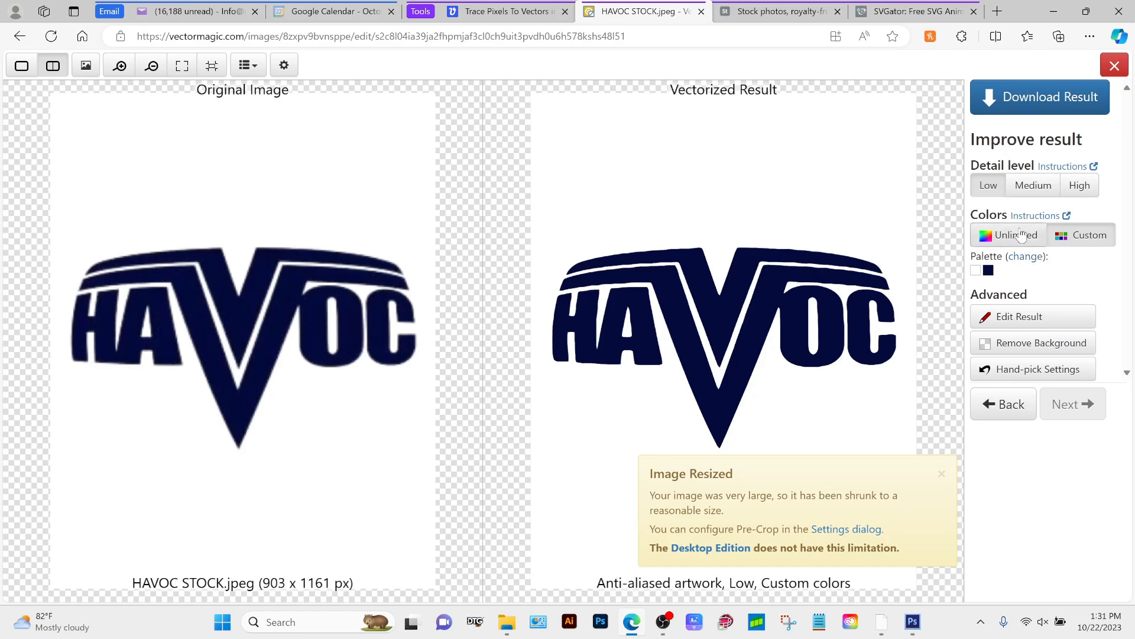
click(1028, 101)
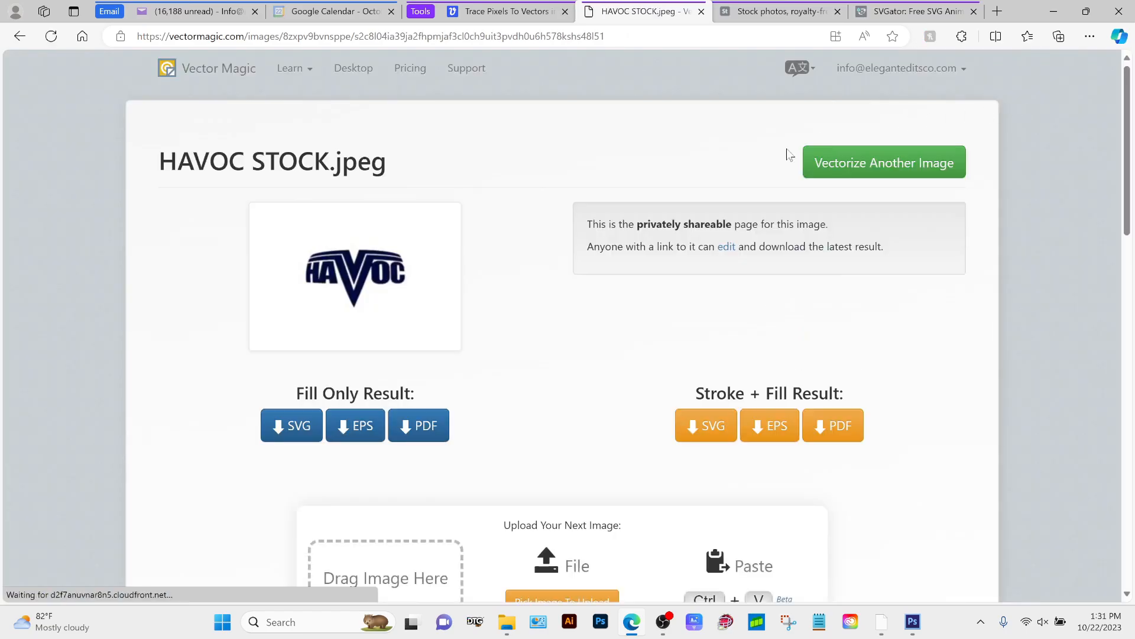
click(306, 443)
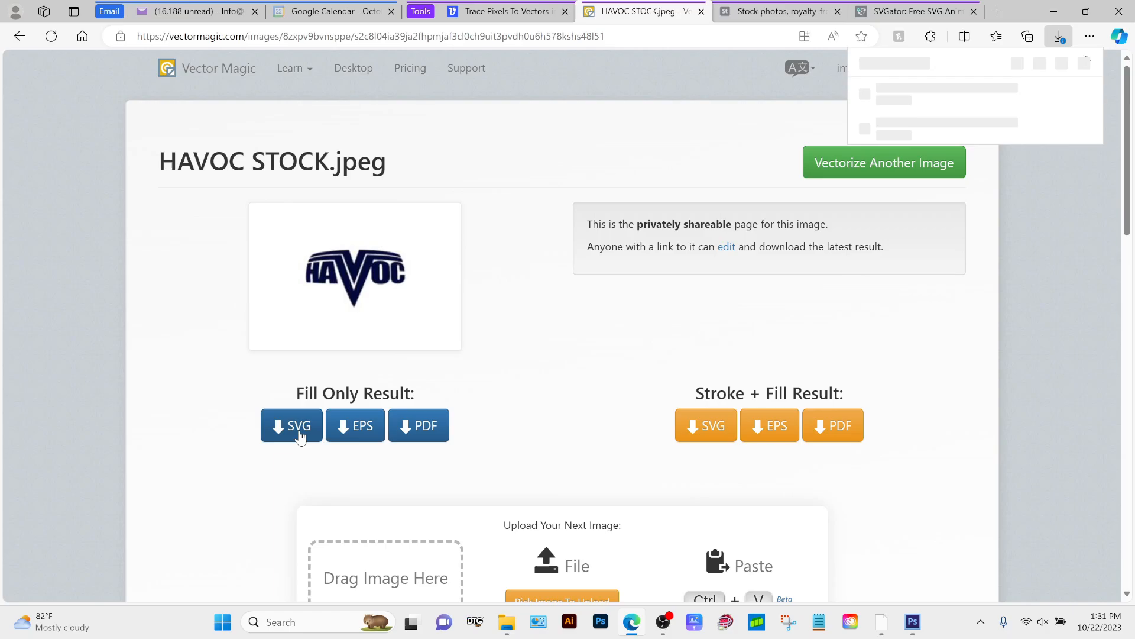
click(958, 113)
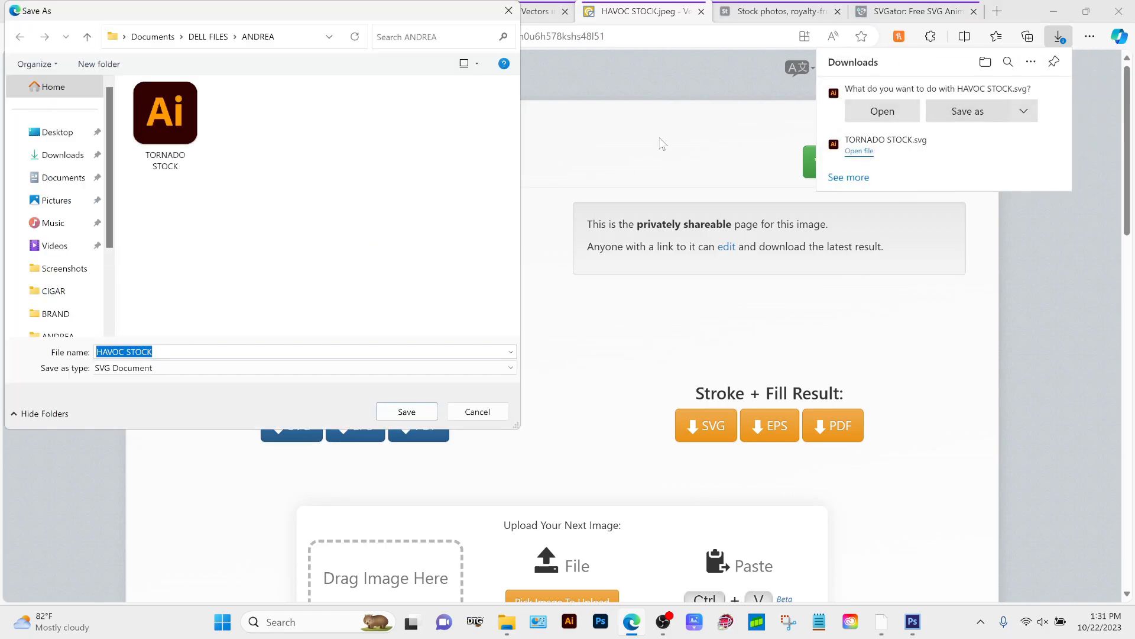
click(407, 412)
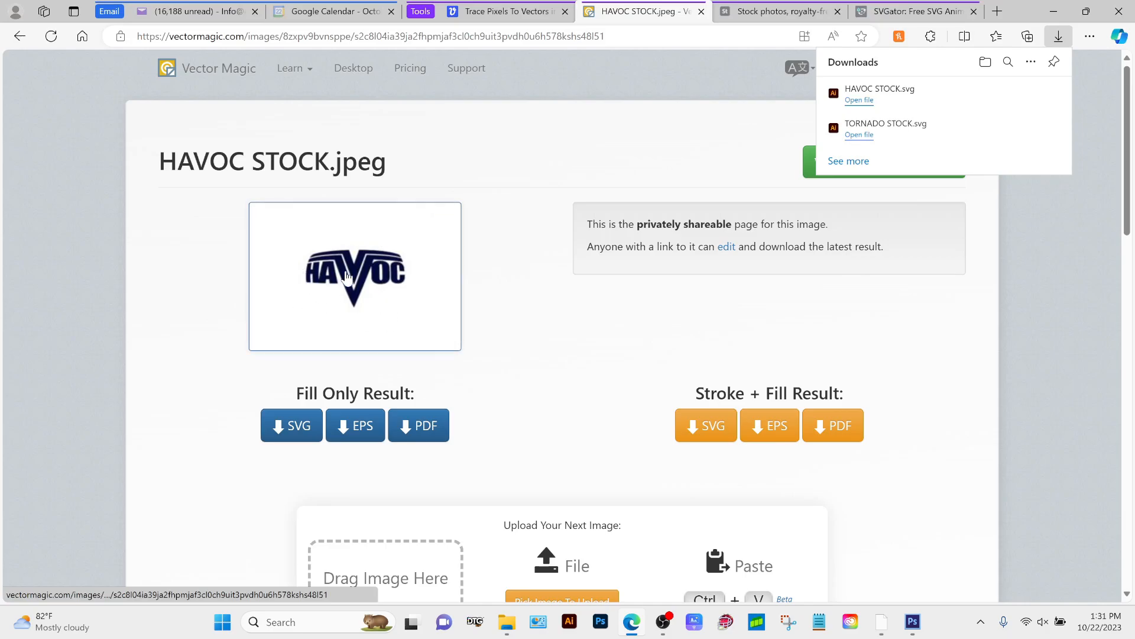
- Quit Photoshop without saving the changes to HAVOC STOCK.jpeg
right_click(913, 624)
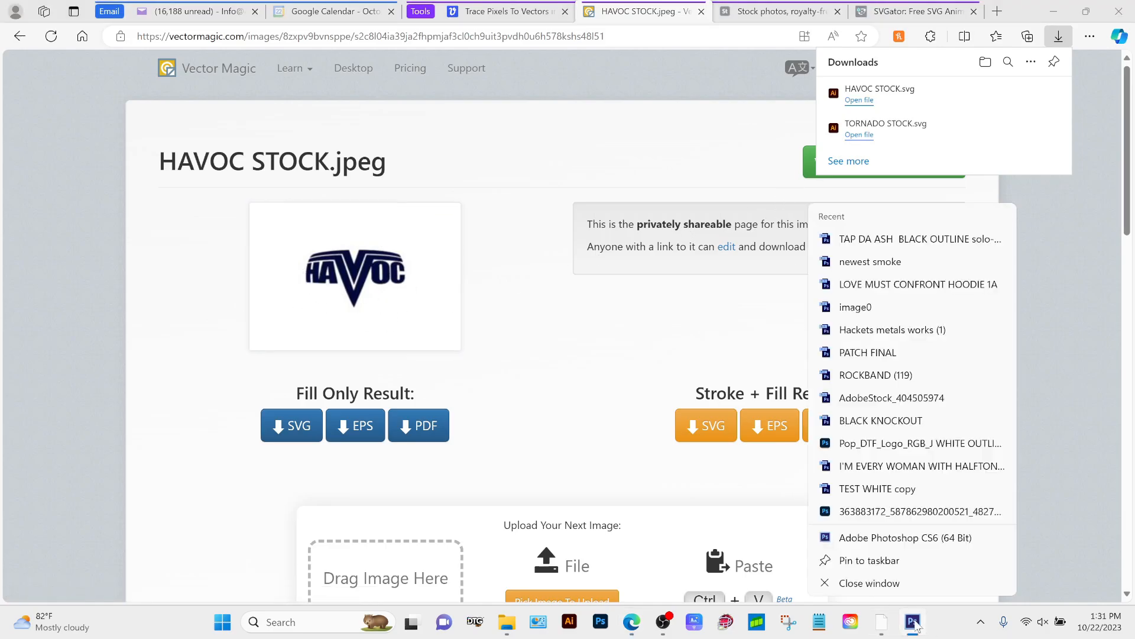
click(889, 584)
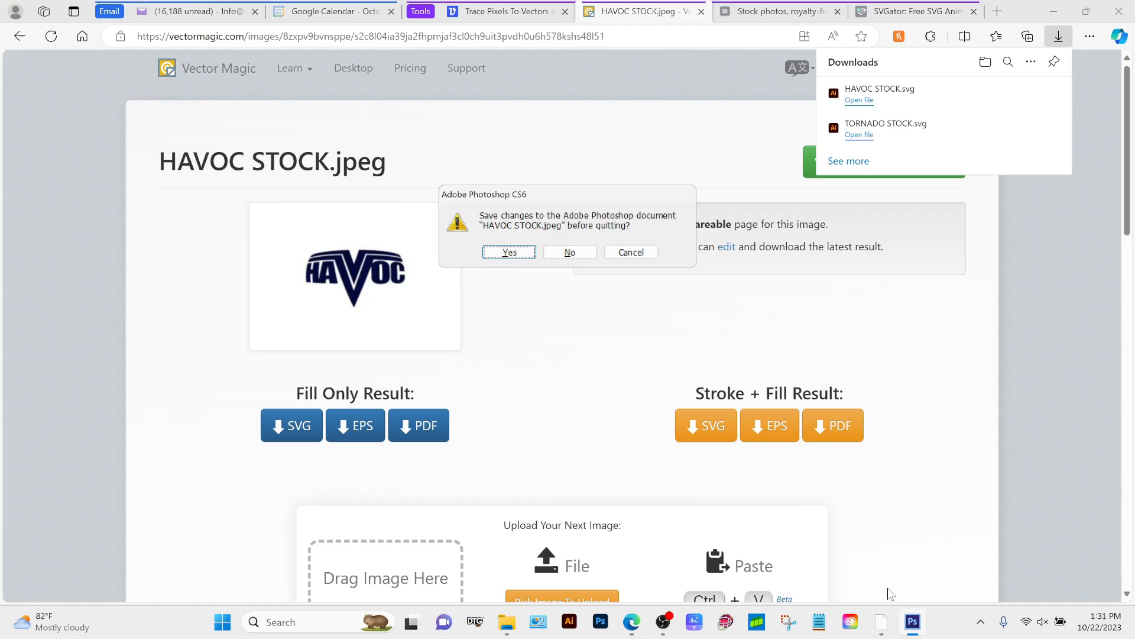
click(569, 252)
- Switch to Illustrator and open the downloaded HAVOC STOCK.svg file
click(897, 622)
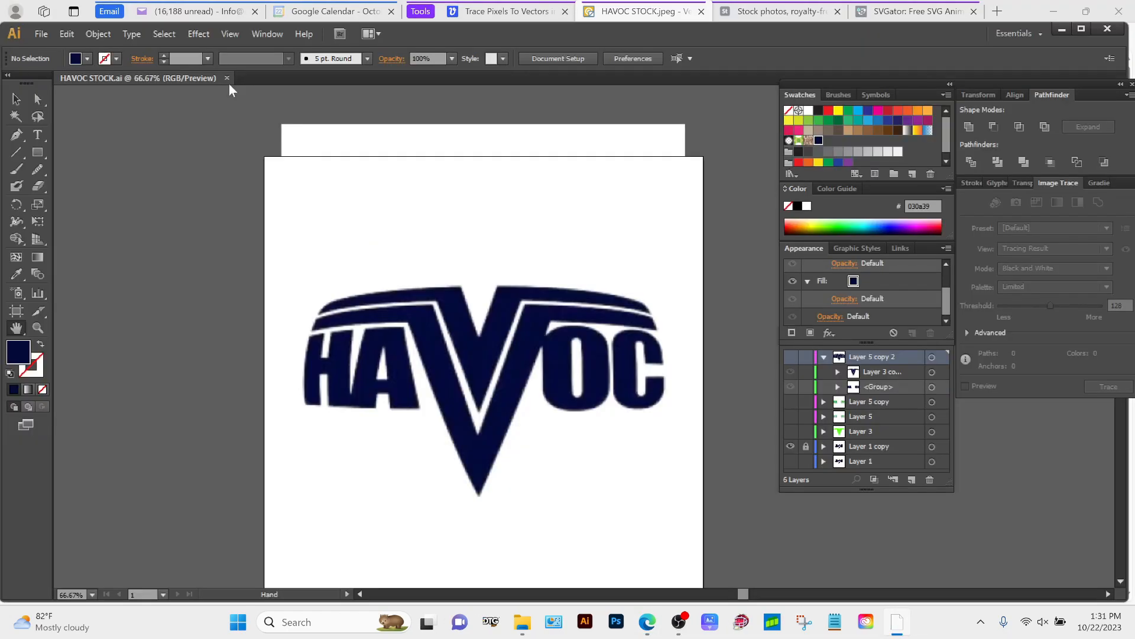
click(41, 34)
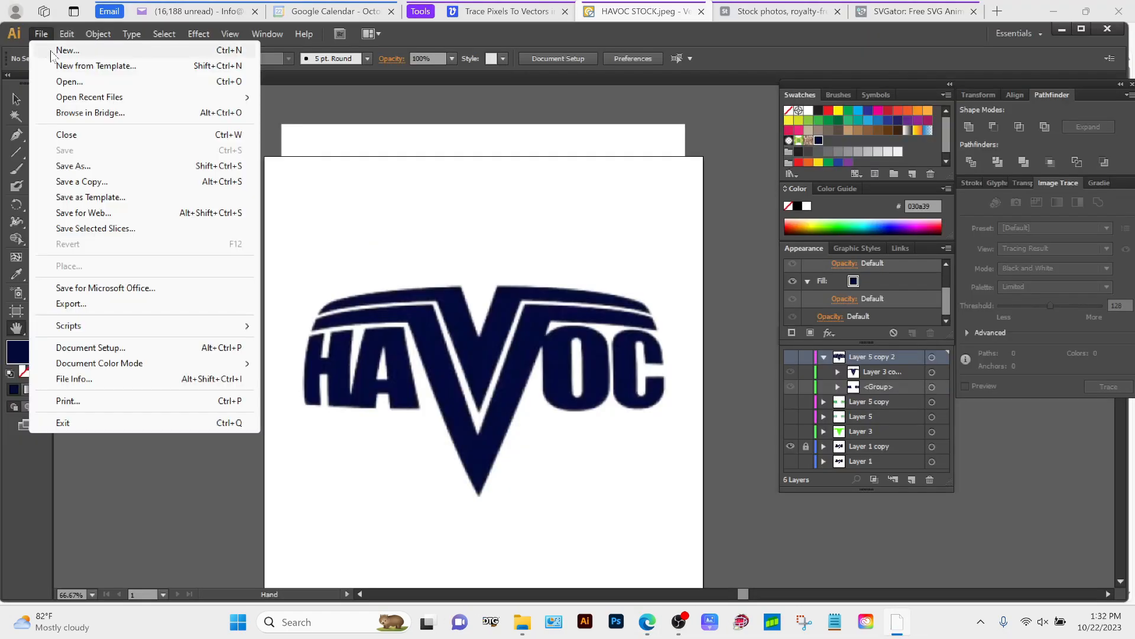
click(69, 81)
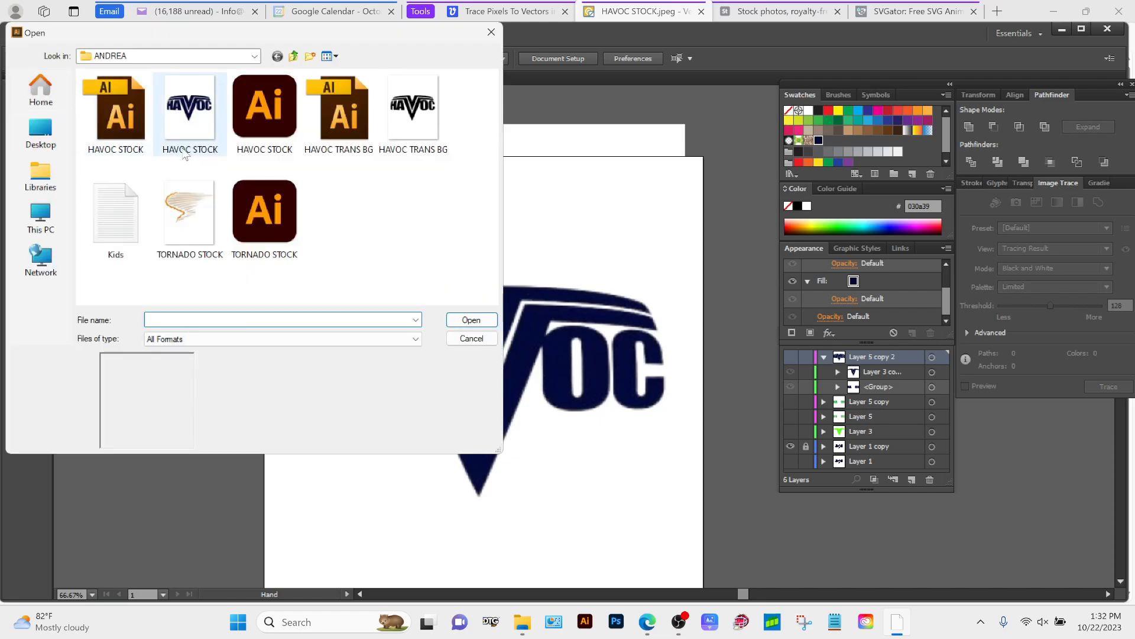
click(277, 127)
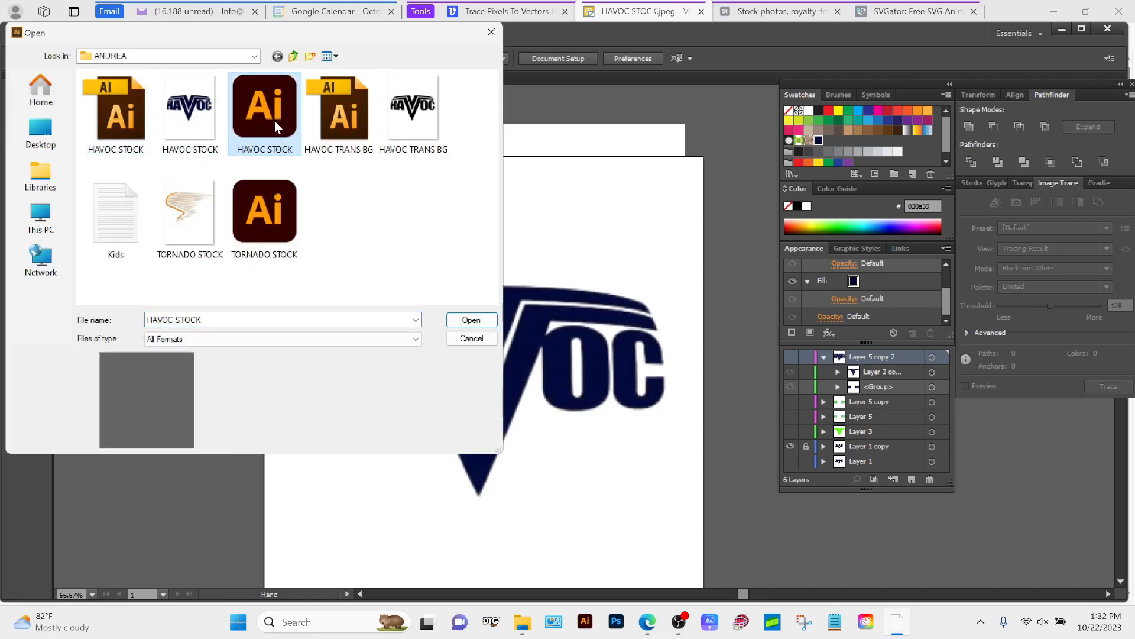
click(114, 129)
double_click(243, 127)
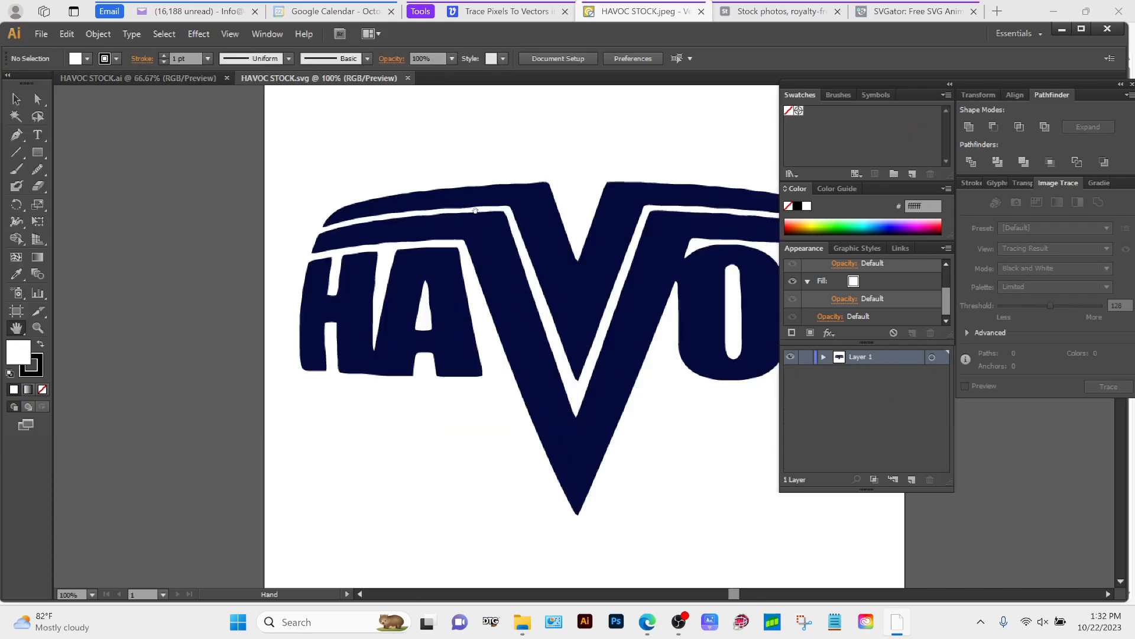
- Place the original HAVOC STOCK.jpeg as a linked image in the HAVOC STOCK.svg document
drag(590, 285, 501, 287)
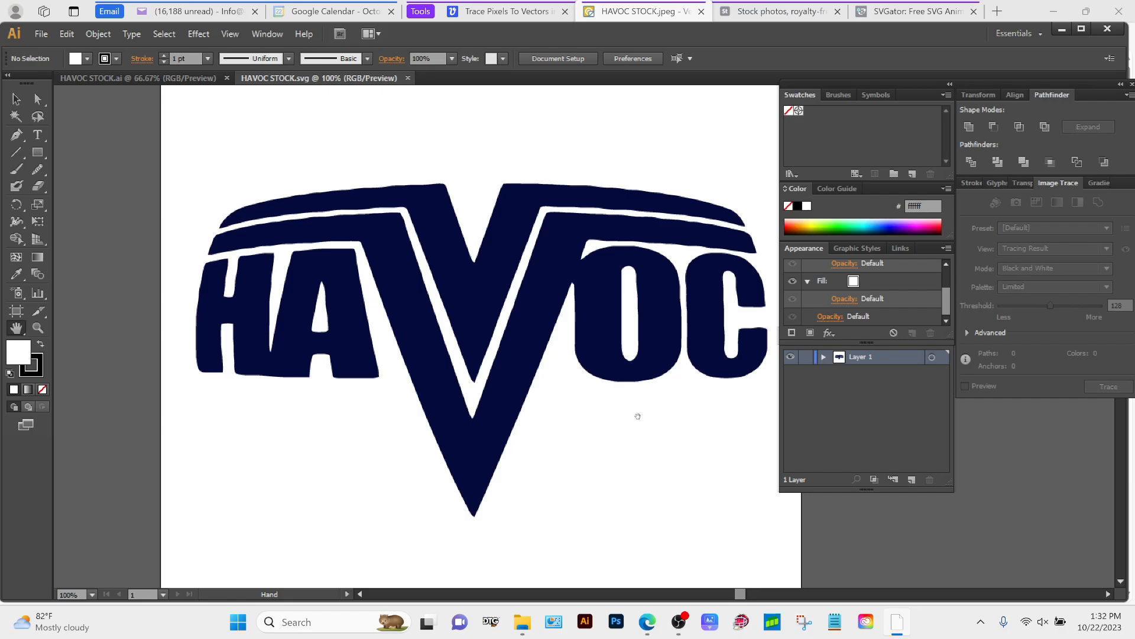
key(z)
click(506, 335)
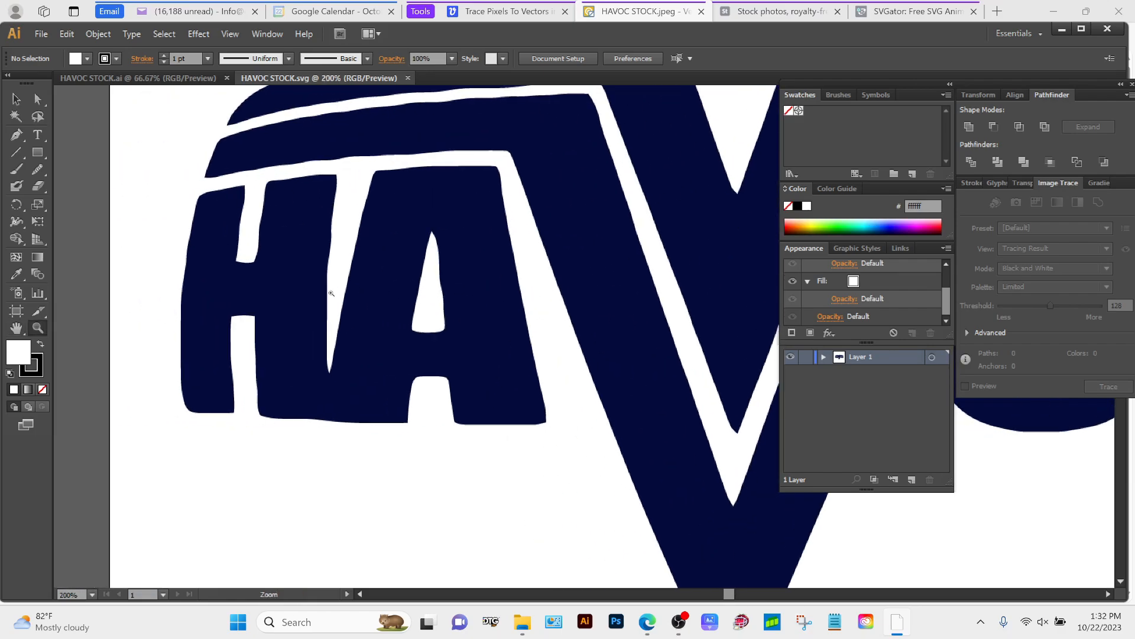
key(a)
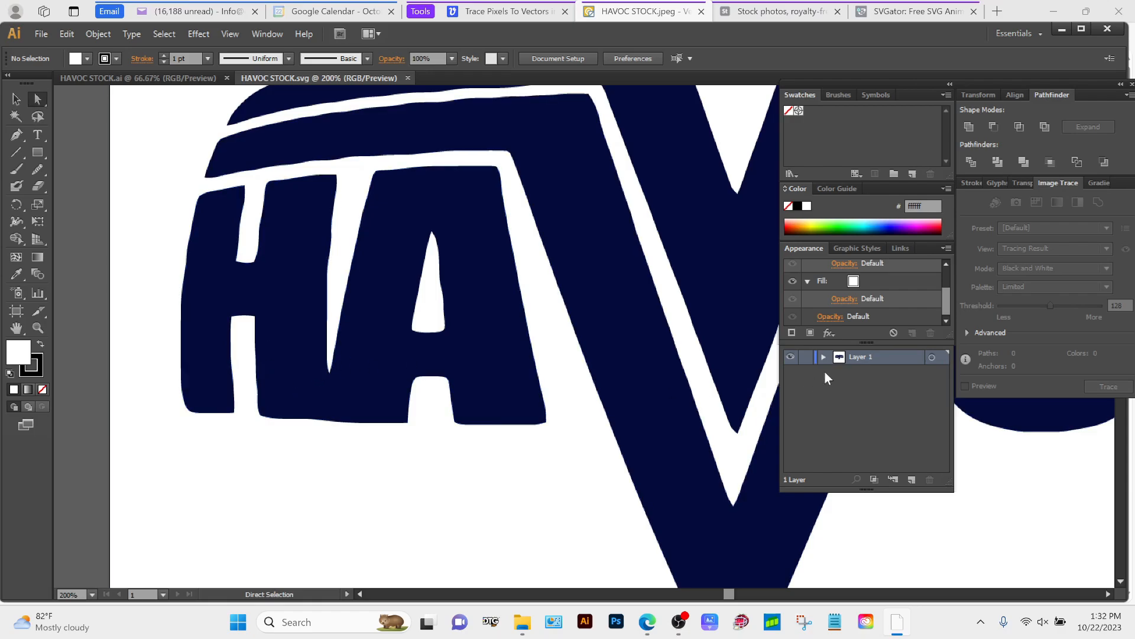
click(40, 34)
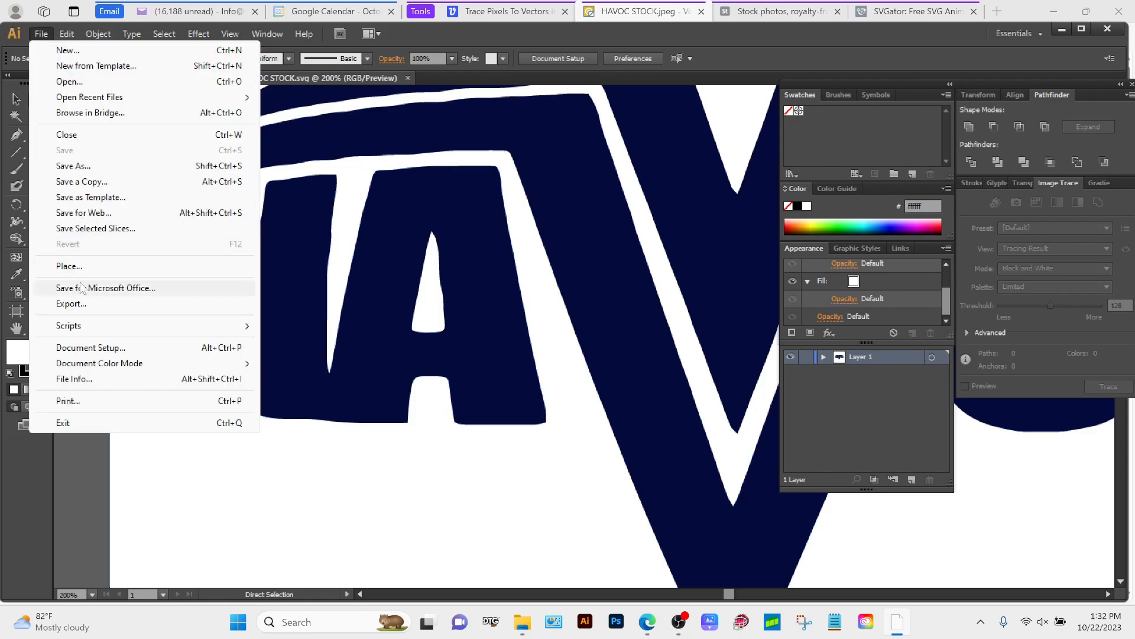
click(88, 265)
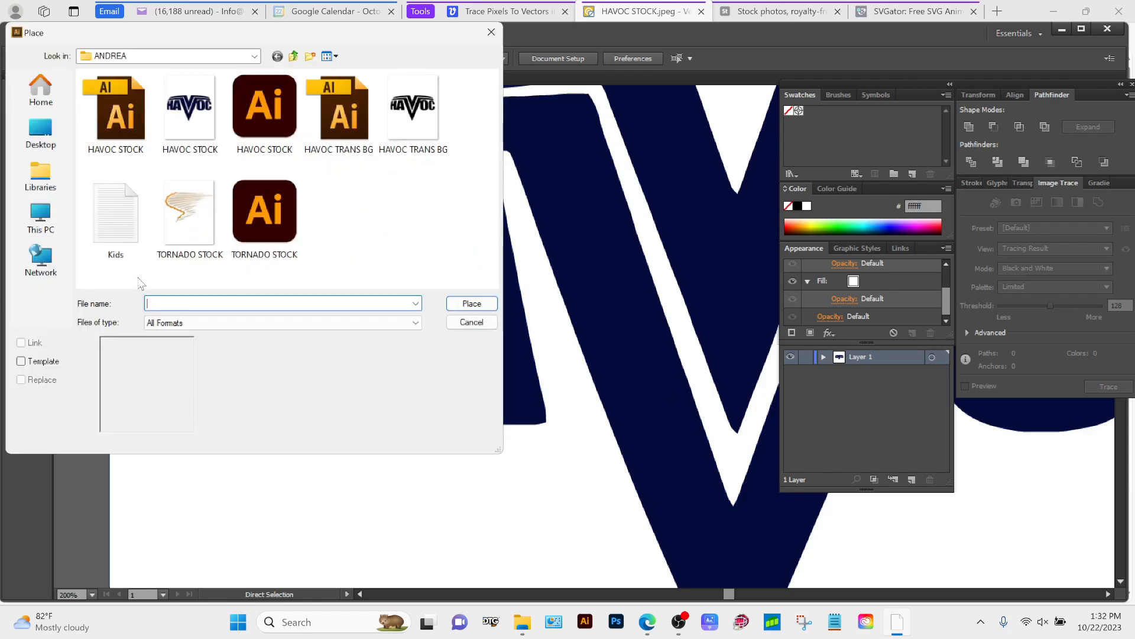
double_click(190, 108)
- Scale the placed image down to about 12.13 x 15.59 in and position it over the vector logo on the artboard
key(z)
alt+click(686, 311)
alt+click(685, 311)
alt+click(685, 311)
alt+click(685, 311)
alt+click(685, 311)
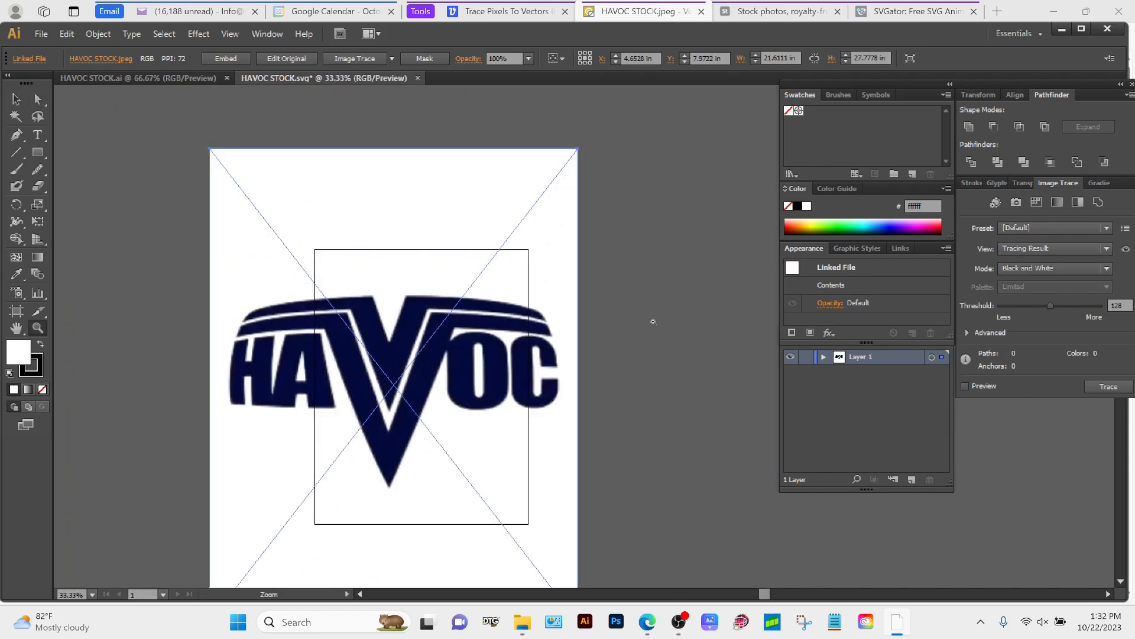
drag(381, 253, 398, 293)
key(v)
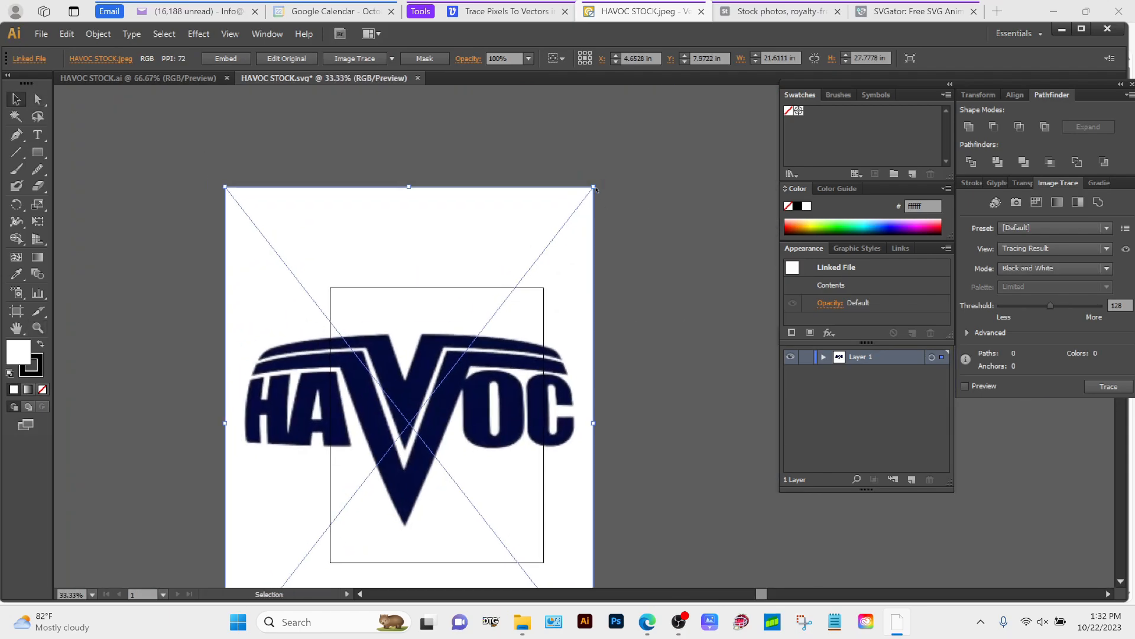
drag(594, 188, 512, 290)
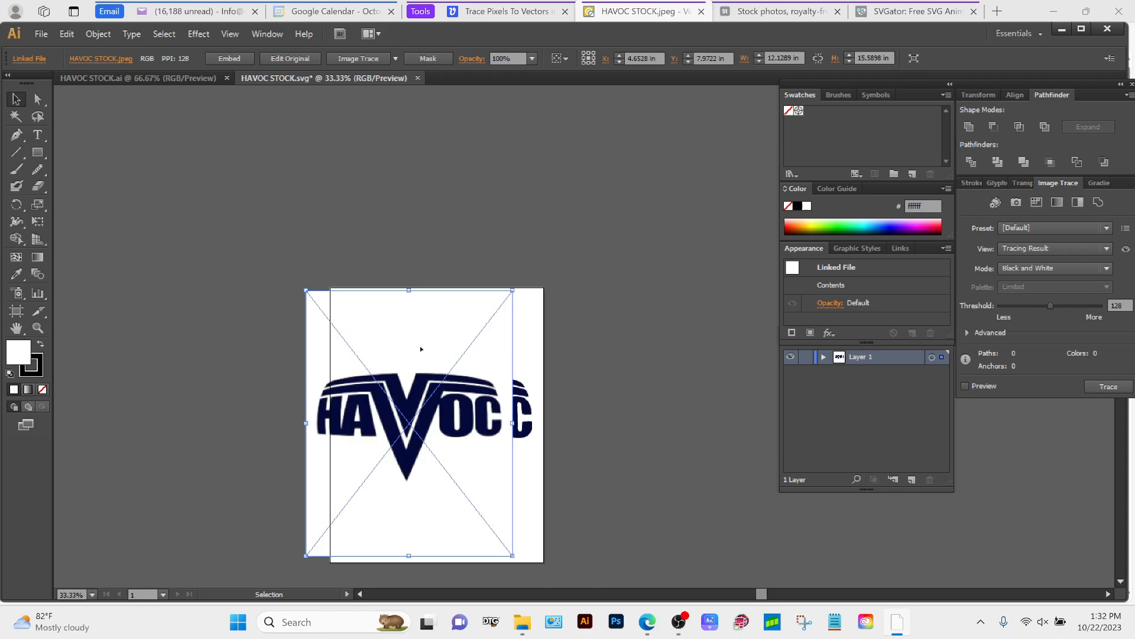
mouse_move(420, 349)
mouse_down()
mouse_move(444, 350)
mouse_move(421, 334)
mouse_up()
- Set the placed image's opacity to 50% and enlarge it proportionally from its center to about 12.39 x 15.92 in
click(532, 58)
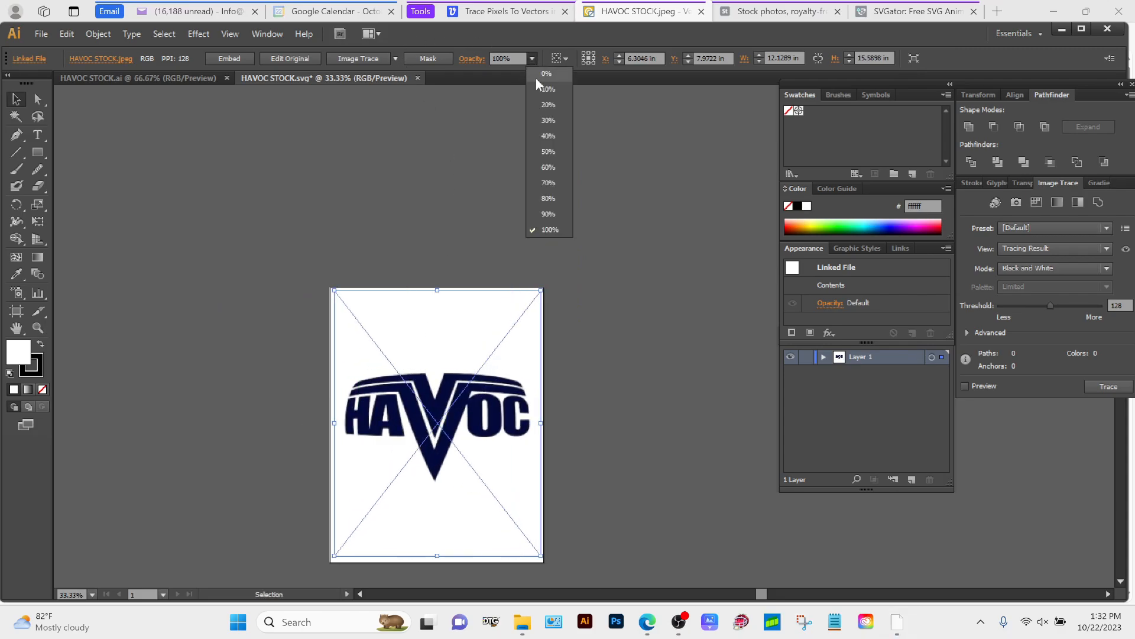
click(554, 152)
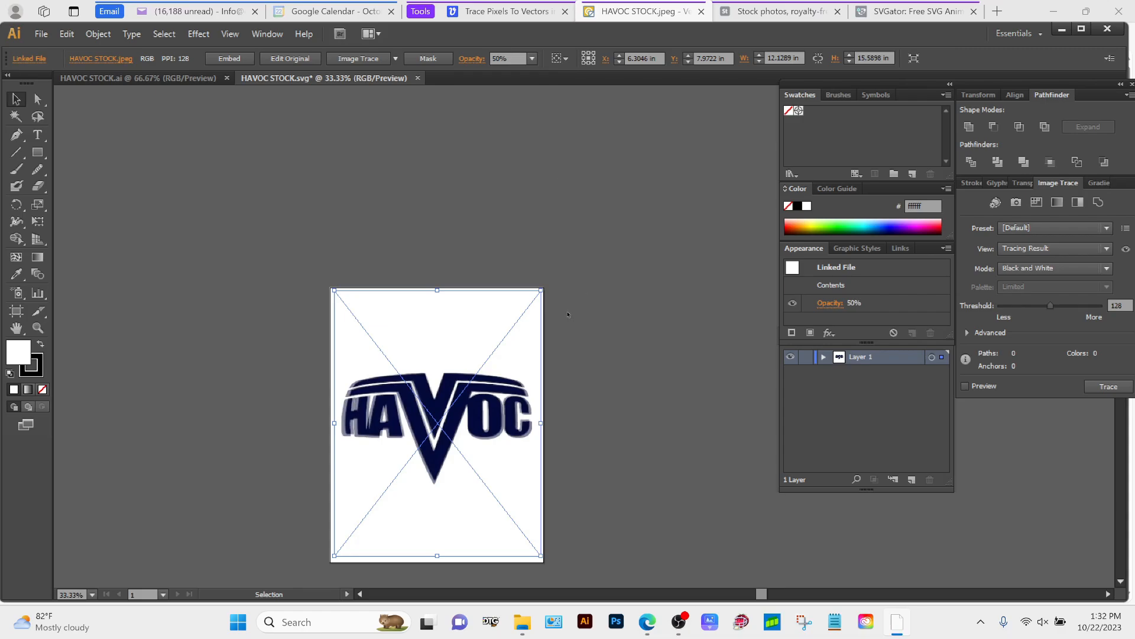
key(z)
drag(423, 303, 433, 308)
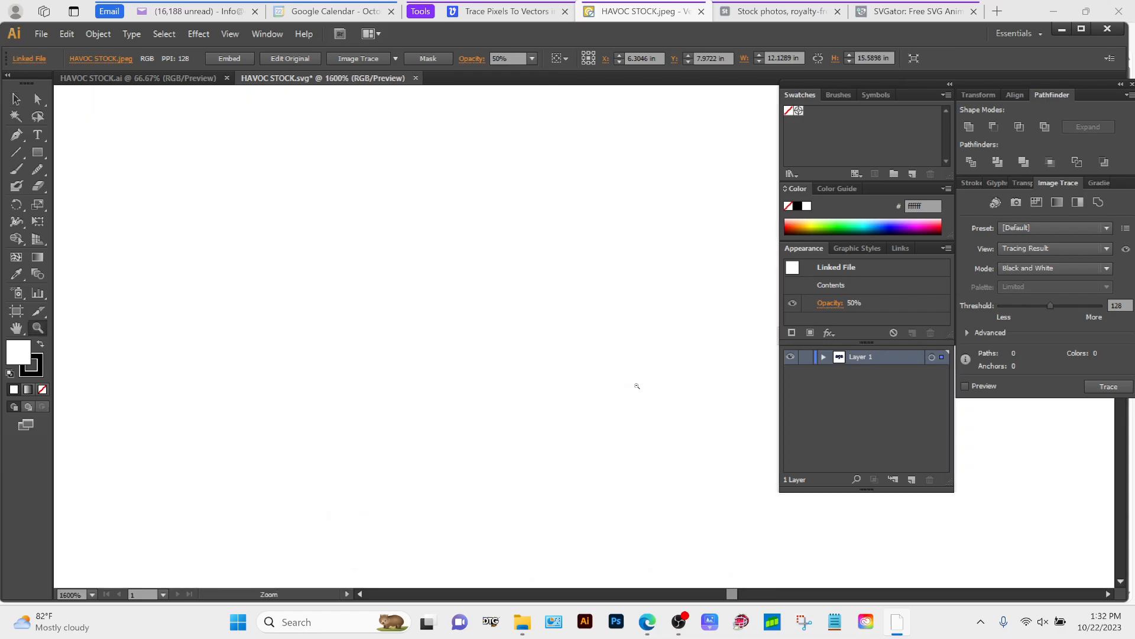
alt+click(637, 386)
alt+click(637, 386)
alt+click(637, 386)
alt+click(638, 384)
alt+click(640, 384)
alt+click(640, 383)
alt+click(641, 382)
alt+click(643, 381)
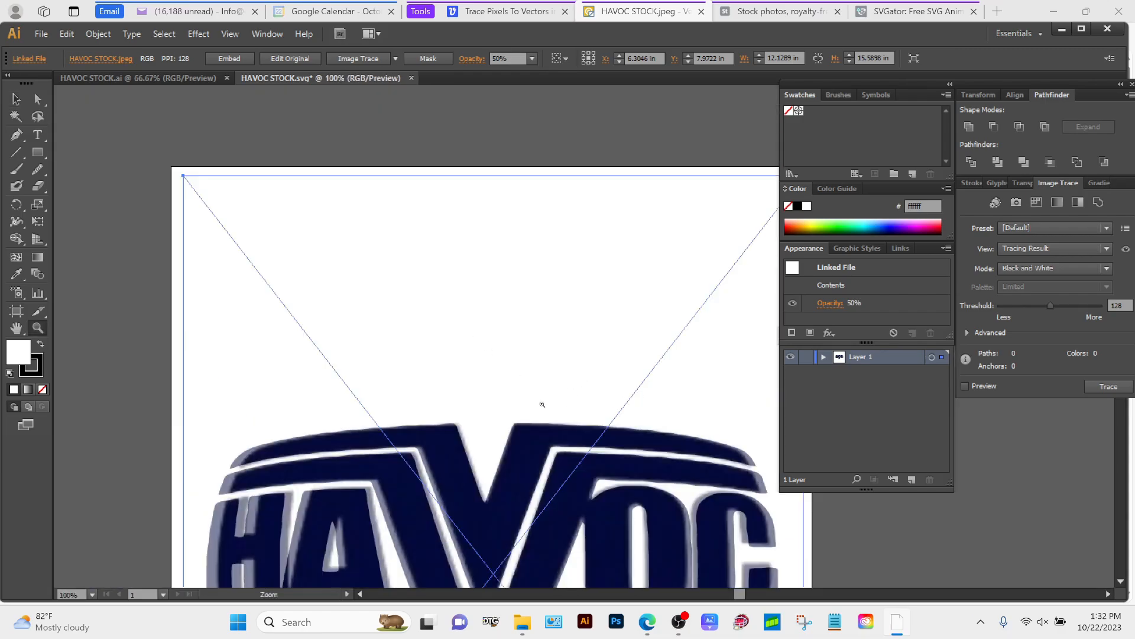
drag(542, 404, 339, 260)
key(v)
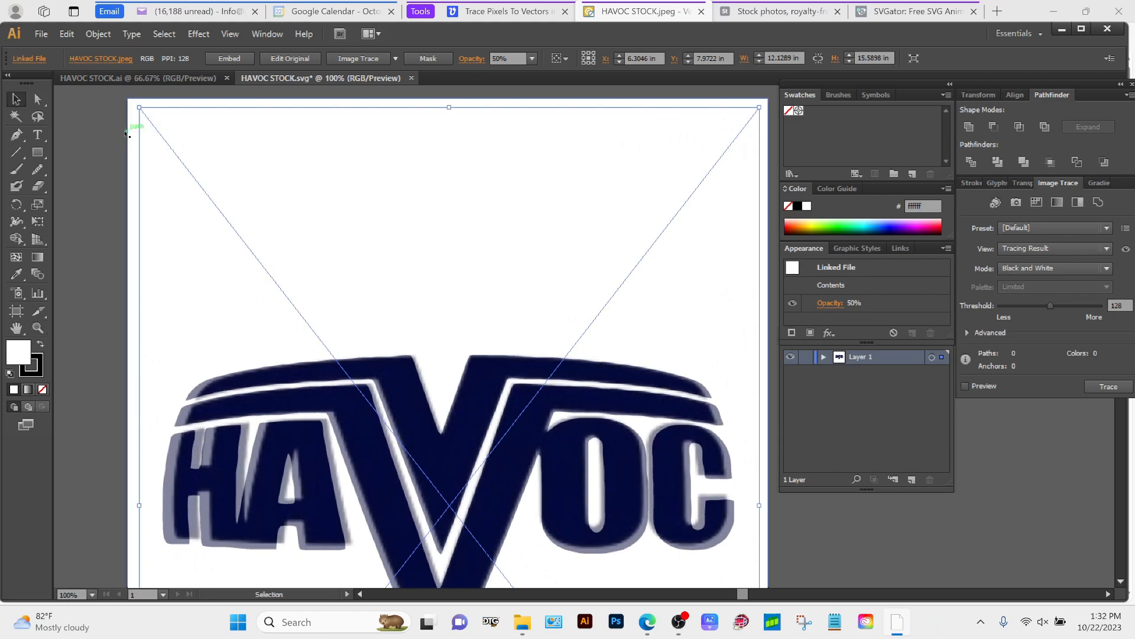
mouse_move(139, 107)
mouse_down()
mouse_move(147, 116)
mouse_move(133, 98)
mouse_up()
- Fine-tune the placed image's size to about 12.54 x 16.12 in and its position so it lines up with the vector logo
drag(498, 510, 474, 193)
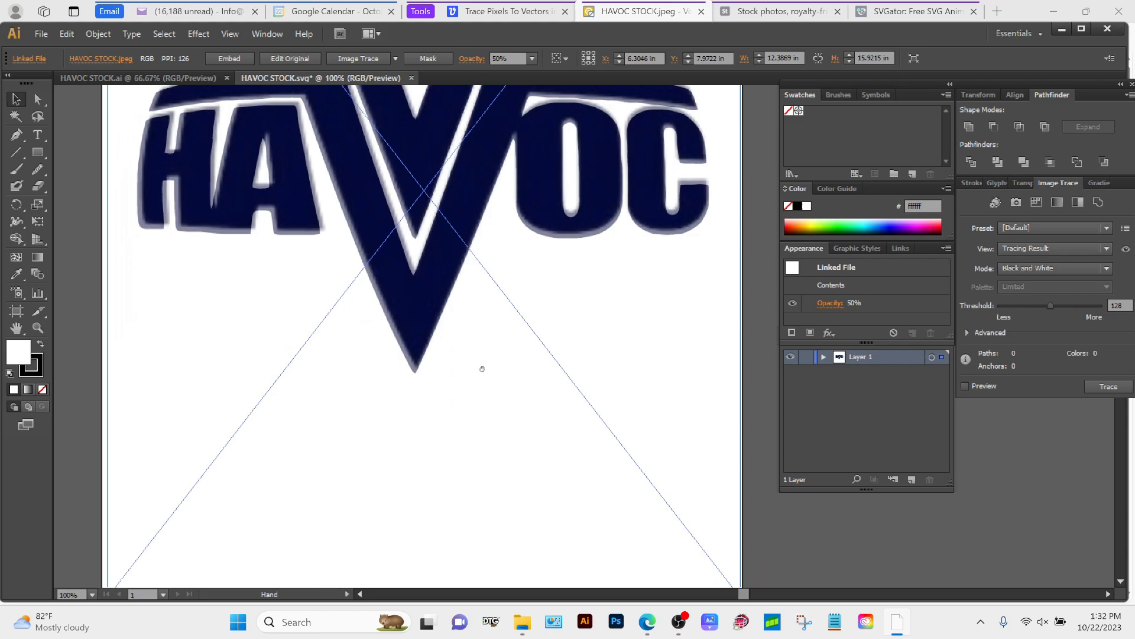
drag(382, 378, 546, 217)
drag(275, 433, 269, 441)
drag(370, 342, 272, 482)
- Move the placed image out of Layer 1 onto a new layer below it, keeping its position, and lock the new layer
click(824, 357)
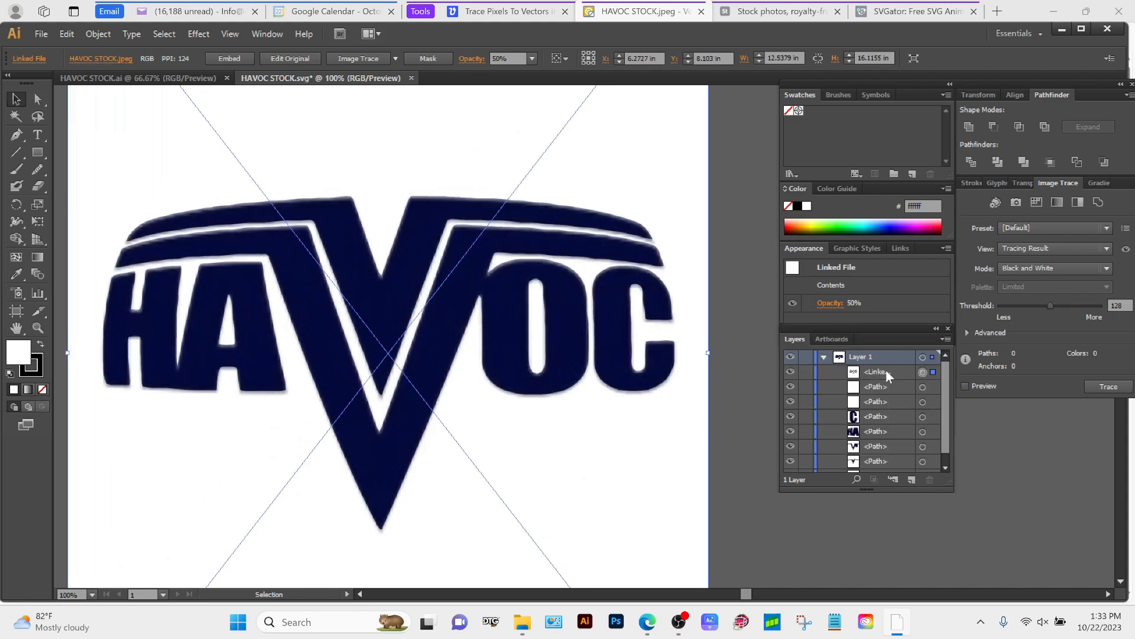
key(Delete)
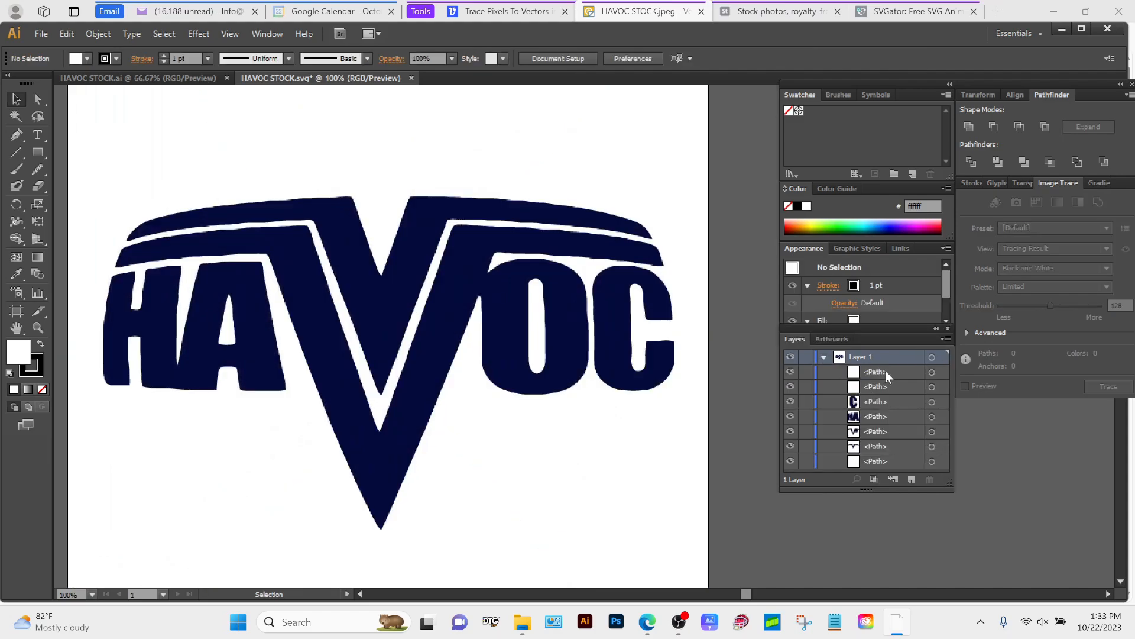
click(824, 357)
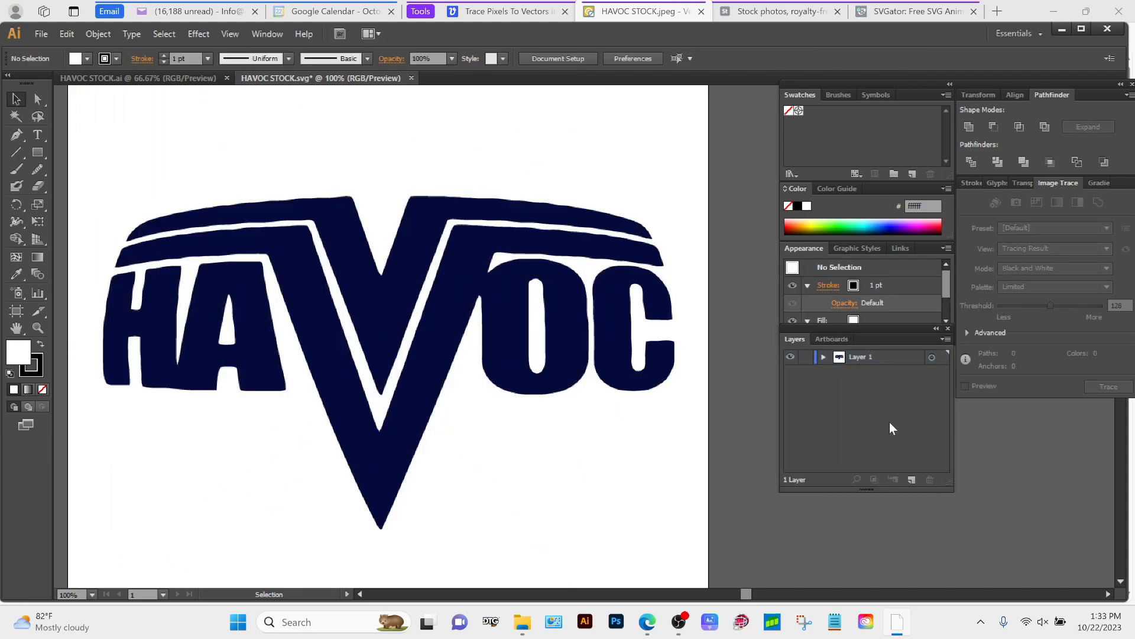
click(910, 479)
drag(905, 358, 903, 371)
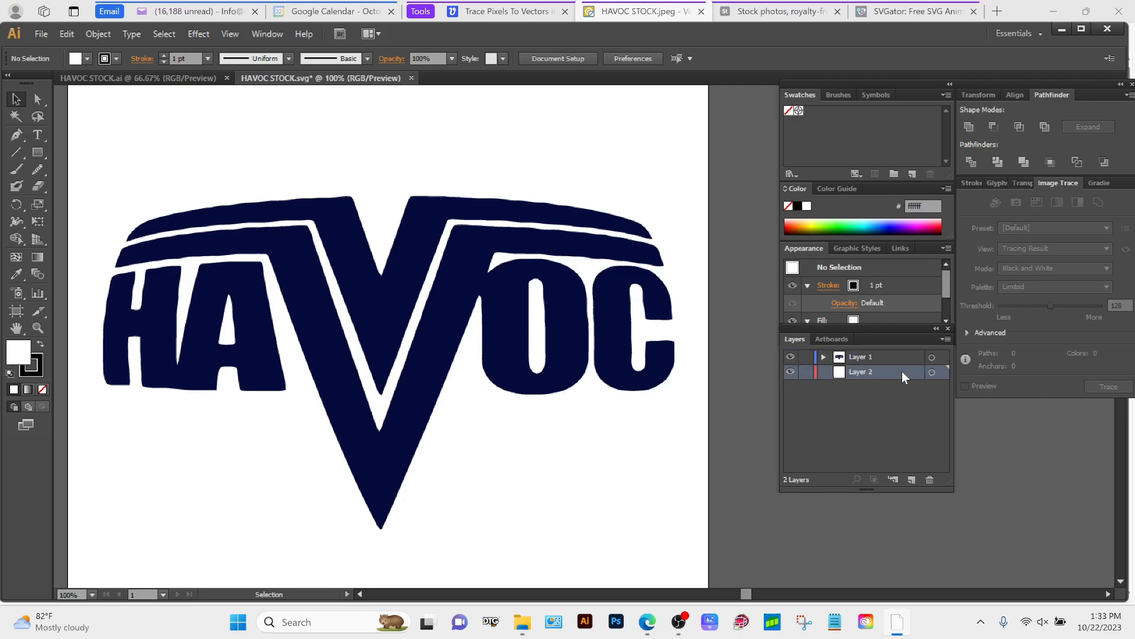
key(ctrl+f)
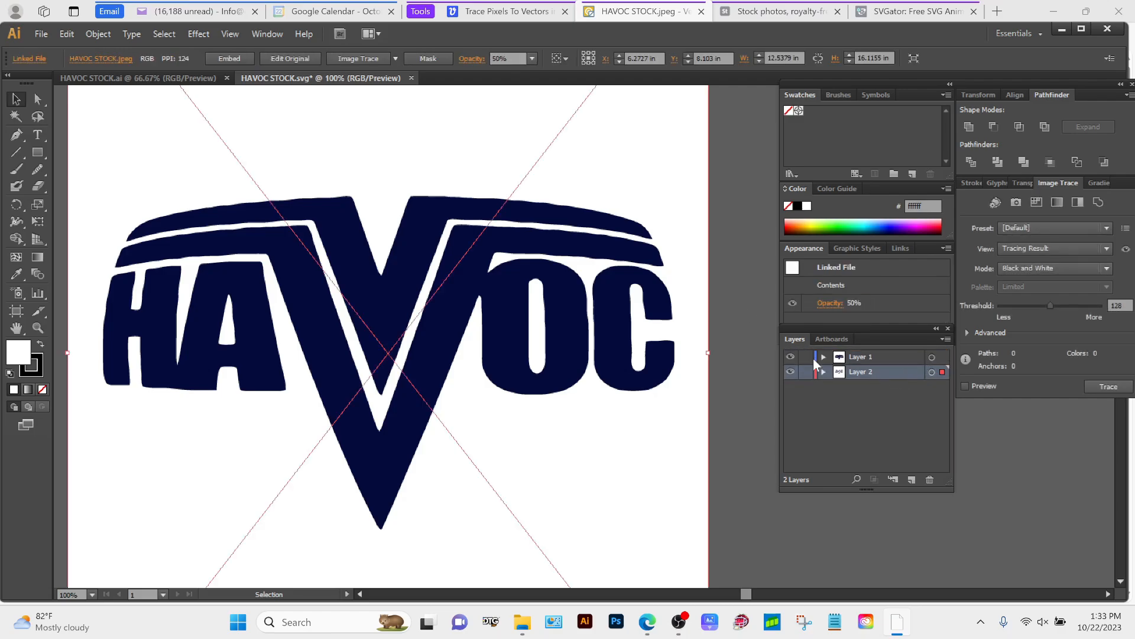
click(805, 373)
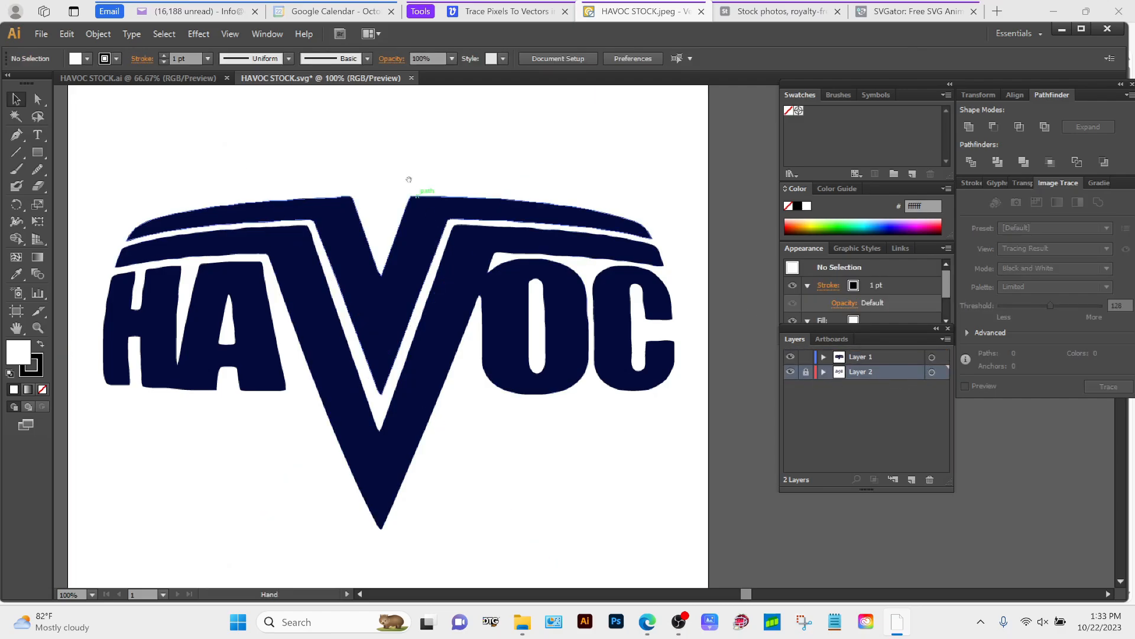
- Check which artwork sits on each layer by selecting Layer 2's placed image, the lower logo path and the white background
drag(406, 177, 416, 301)
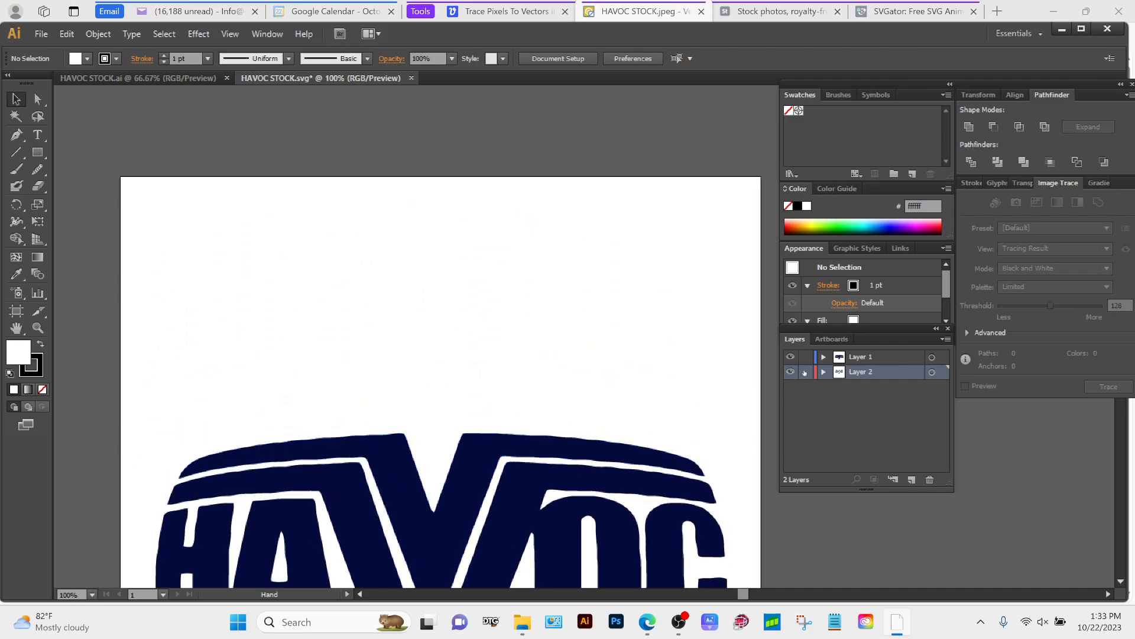
click(932, 372)
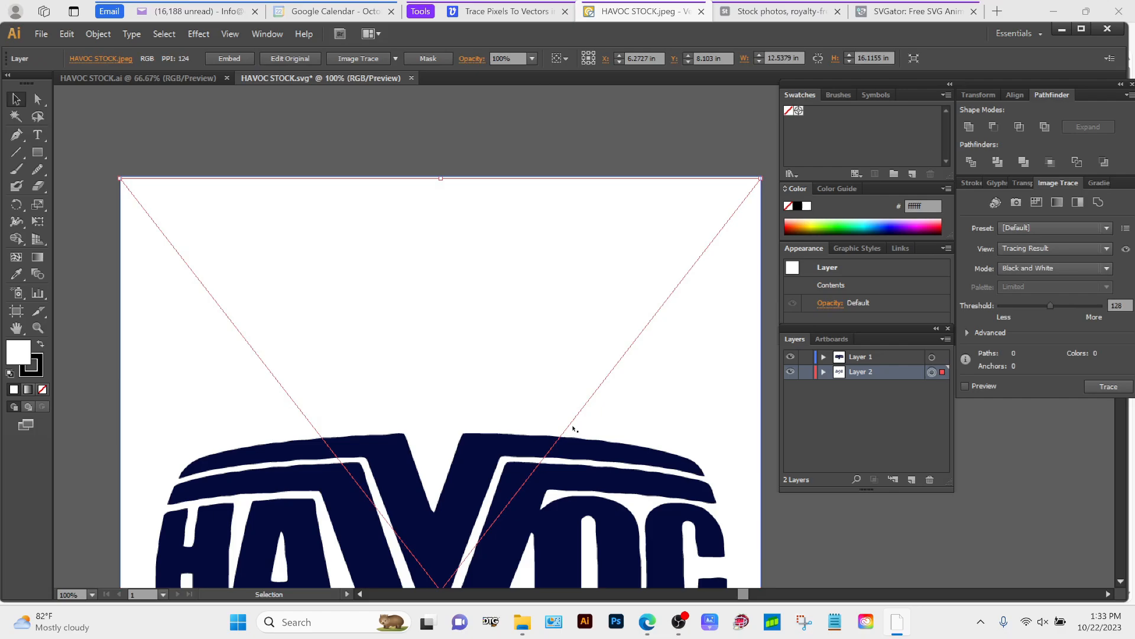
click(697, 489)
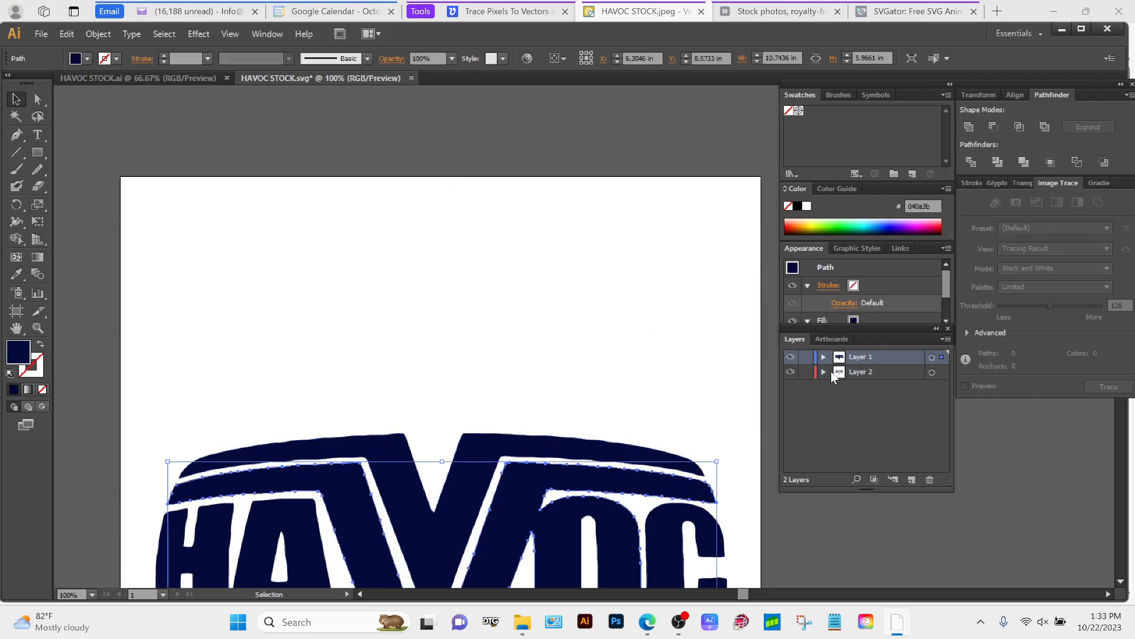
click(601, 385)
drag(471, 431, 449, 210)
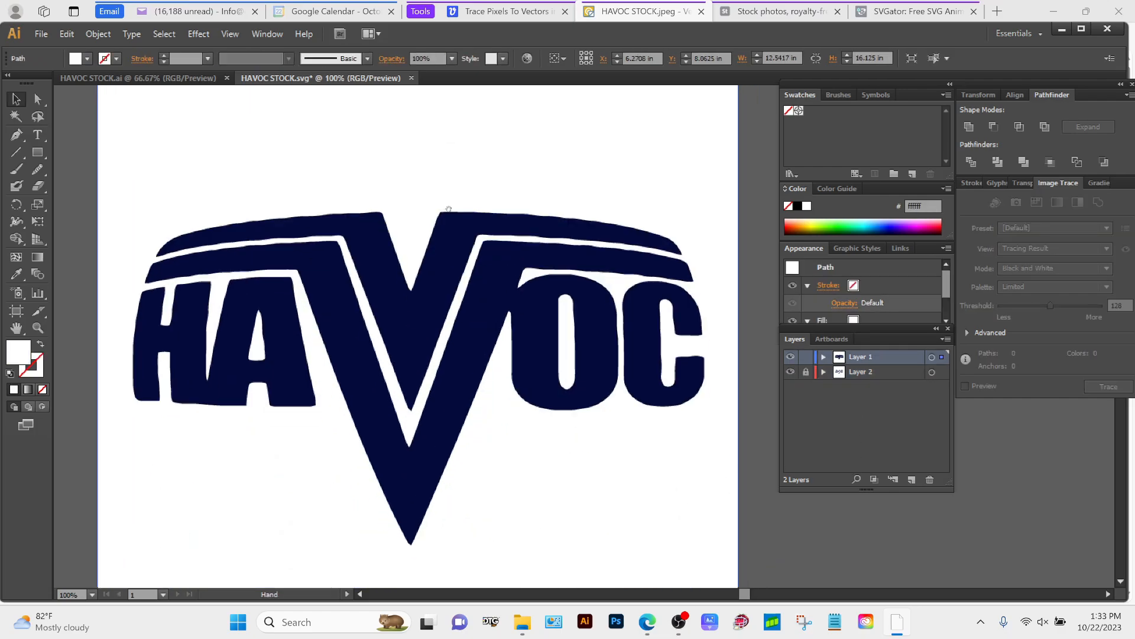
- Compare the vector logo with the reference image underneath by repeatedly hiding and showing Layer 1
click(791, 356)
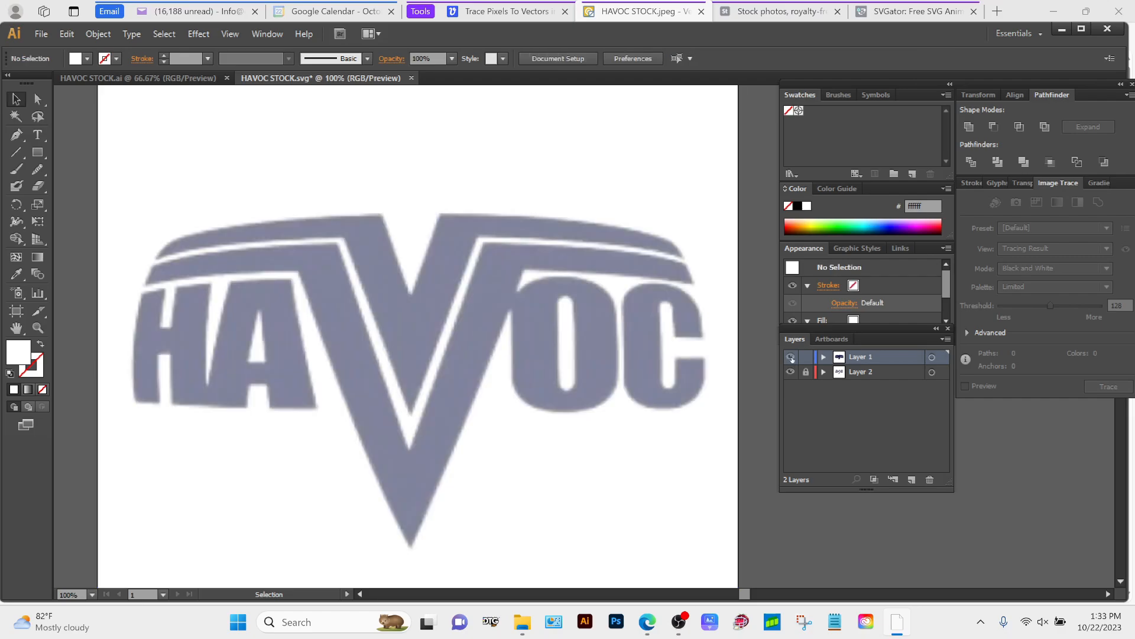
click(790, 357)
click(791, 357)
click(790, 357)
click(791, 357)
click(789, 358)
click(793, 358)
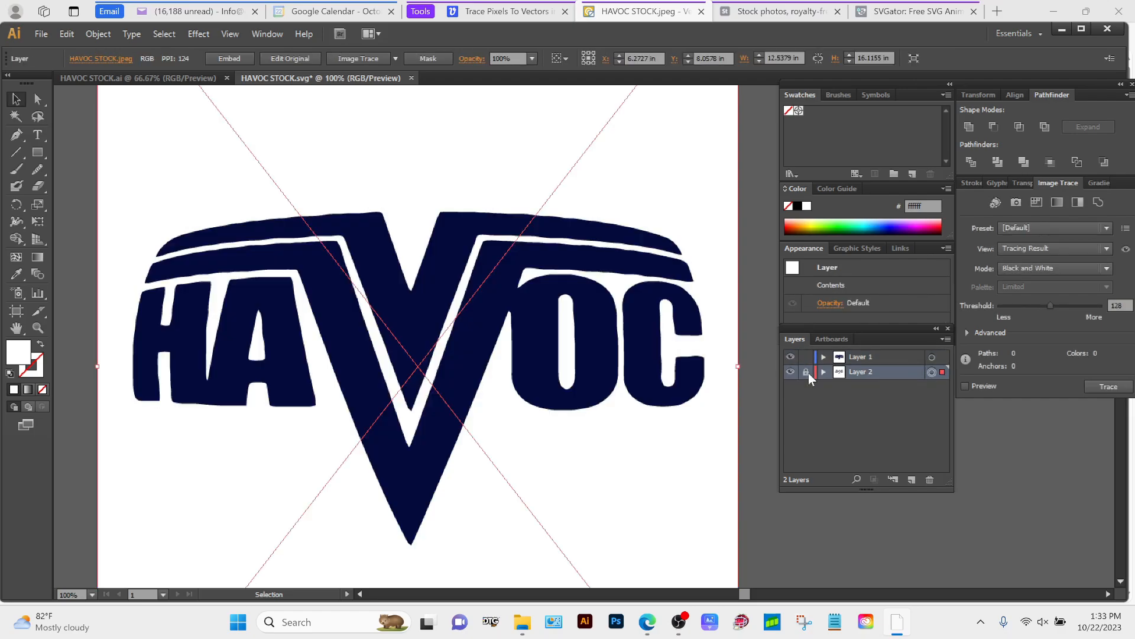
- Lock Layer 2 and move the unlocked white background on Layer 1 by about 0.26 in horizontally and -0.44 in vertically
click(805, 372)
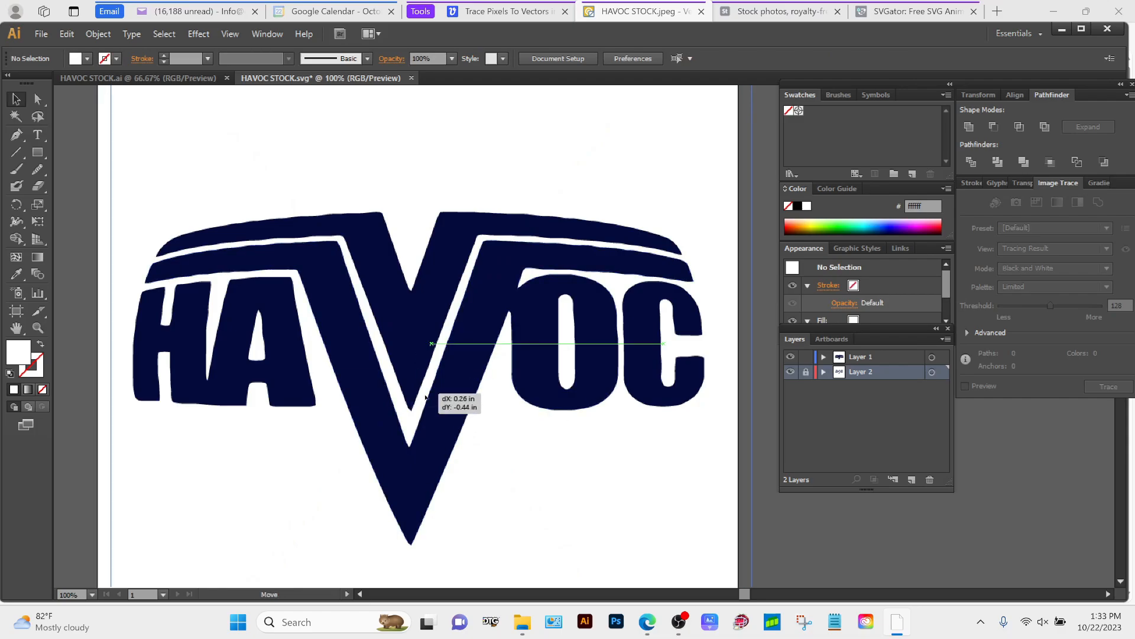
click(454, 400)
- Select the logo's upper V shape at 200% zoom and smooth both sides of its V near the tip with the Smooth tool
key(z)
double_click(521, 341)
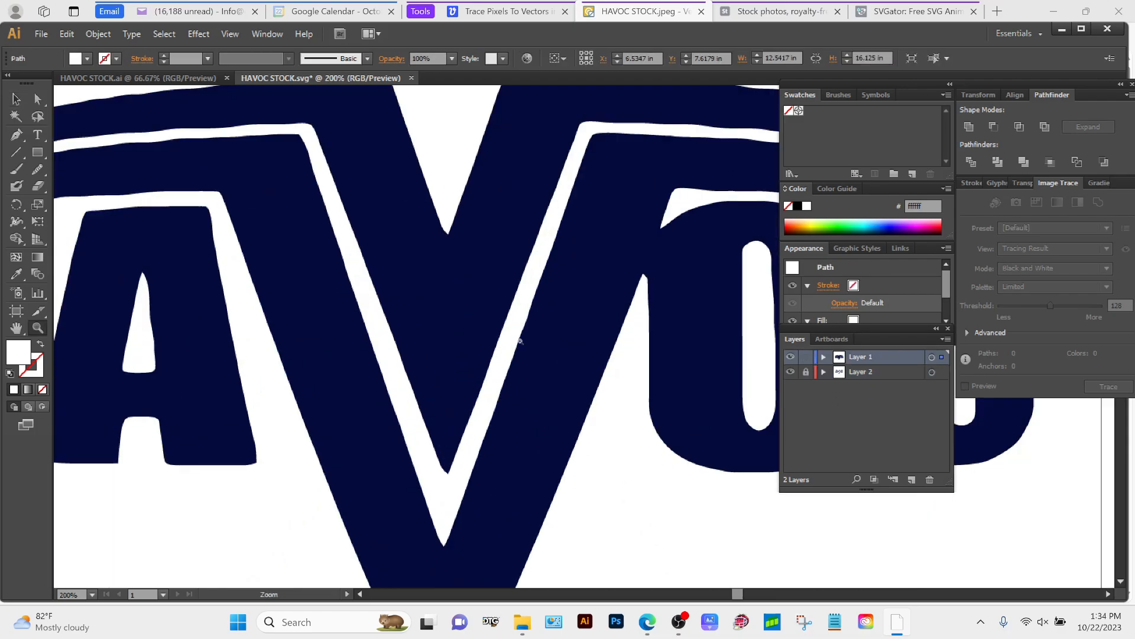
drag(459, 319, 301, 329)
key(a)
click(327, 391)
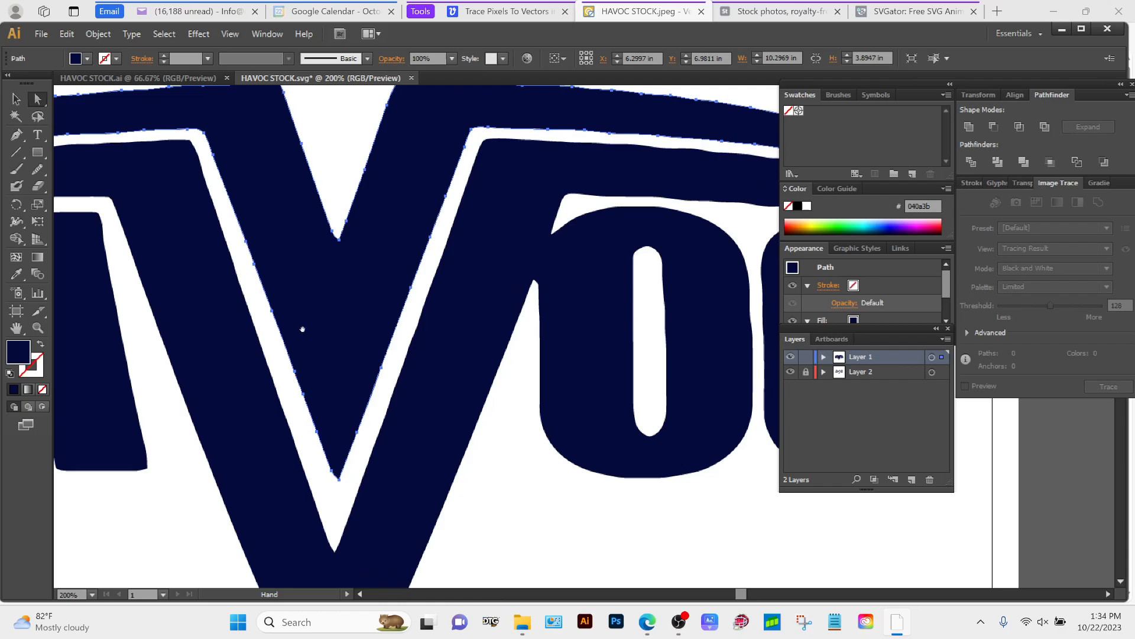
click(36, 169)
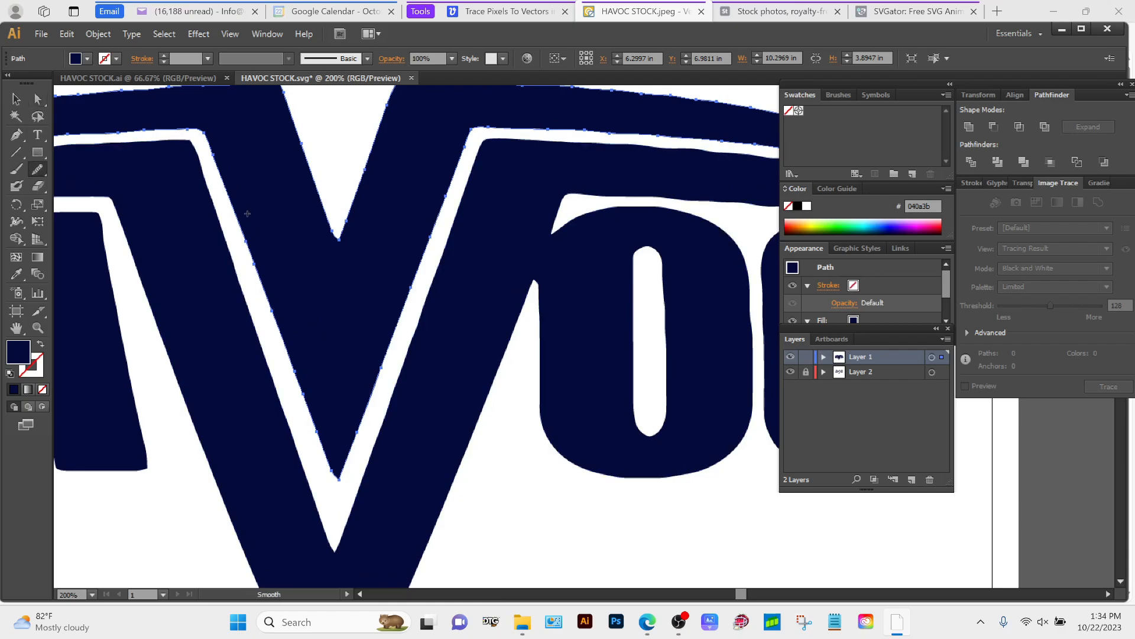
drag(302, 408, 325, 416)
mouse_move(381, 385)
mouse_down()
mouse_move(433, 211)
mouse_move(372, 388)
mouse_up()
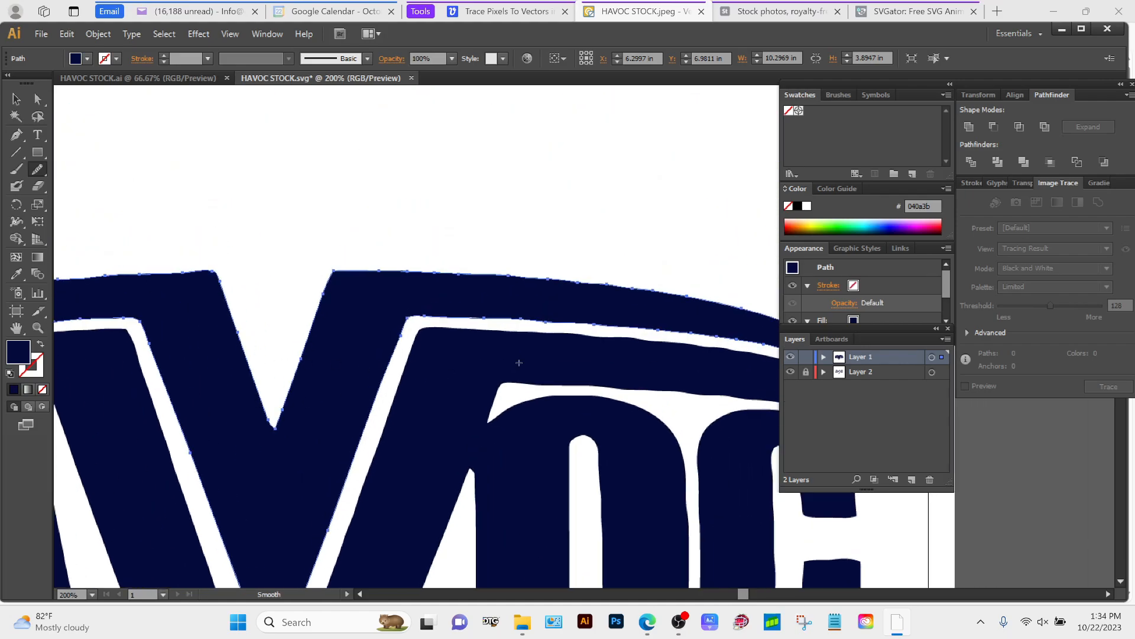
- Smooth the top edge and underside of the upper V shape's right wing
scroll(394, 321, right, 3)
drag(649, 339, 616, 342)
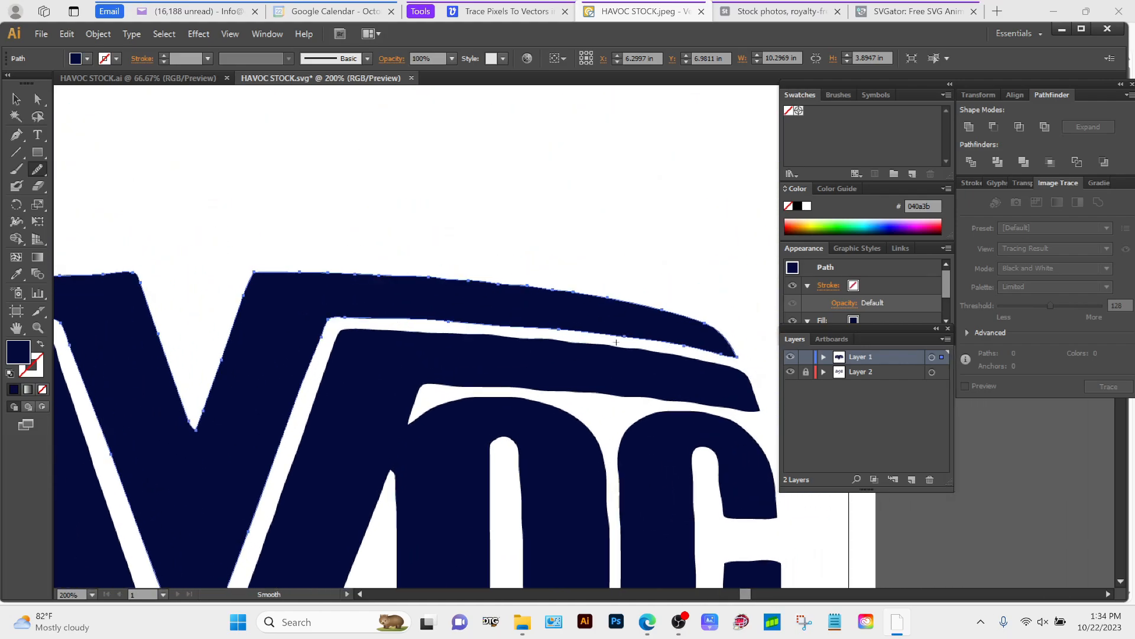
mouse_move(412, 321)
mouse_down()
mouse_move(596, 331)
mouse_move(409, 290)
mouse_up()
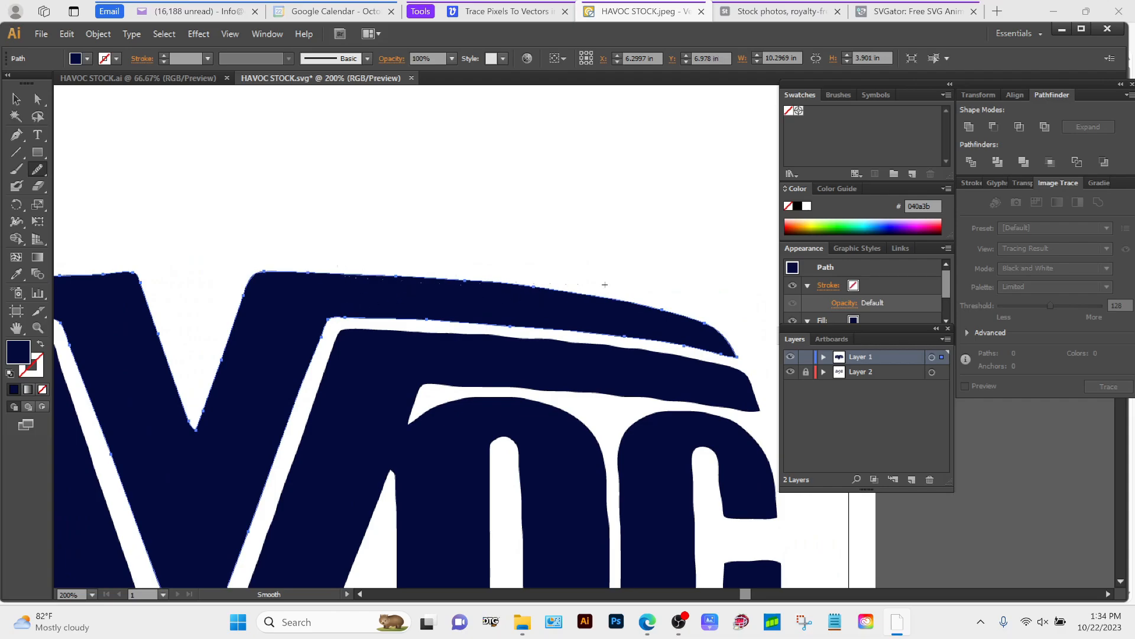
- Smooth the top edge and underside of the upper V shape's left wing, undoing unwanted strokes
scroll(451, 311, left, 5)
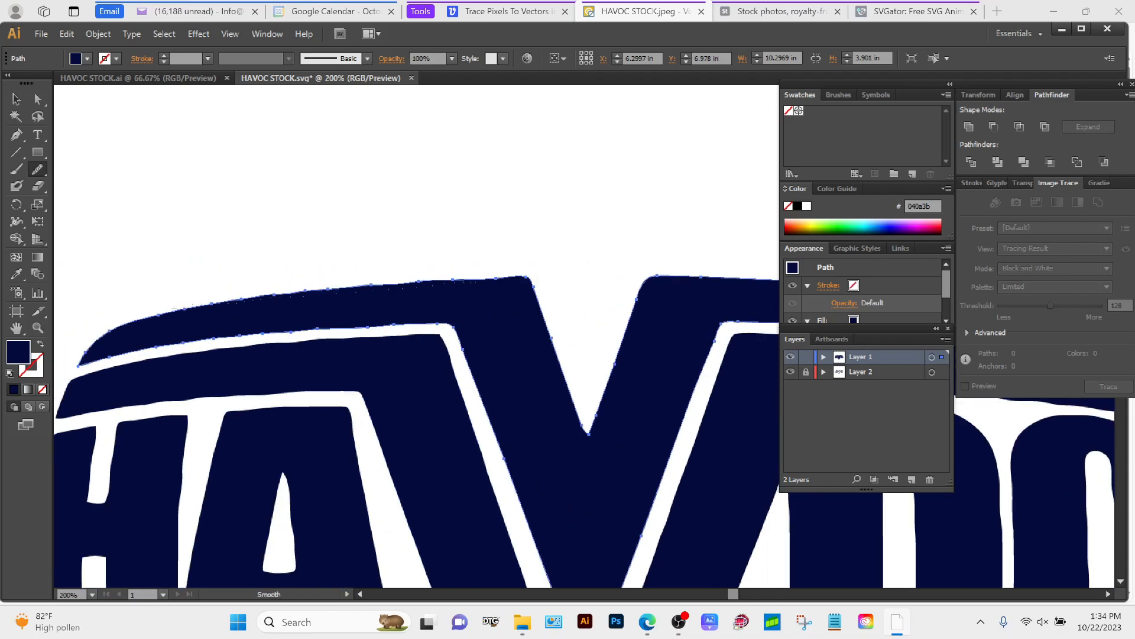
drag(175, 308, 170, 309)
drag(234, 327, 375, 236)
drag(254, 263, 543, 244)
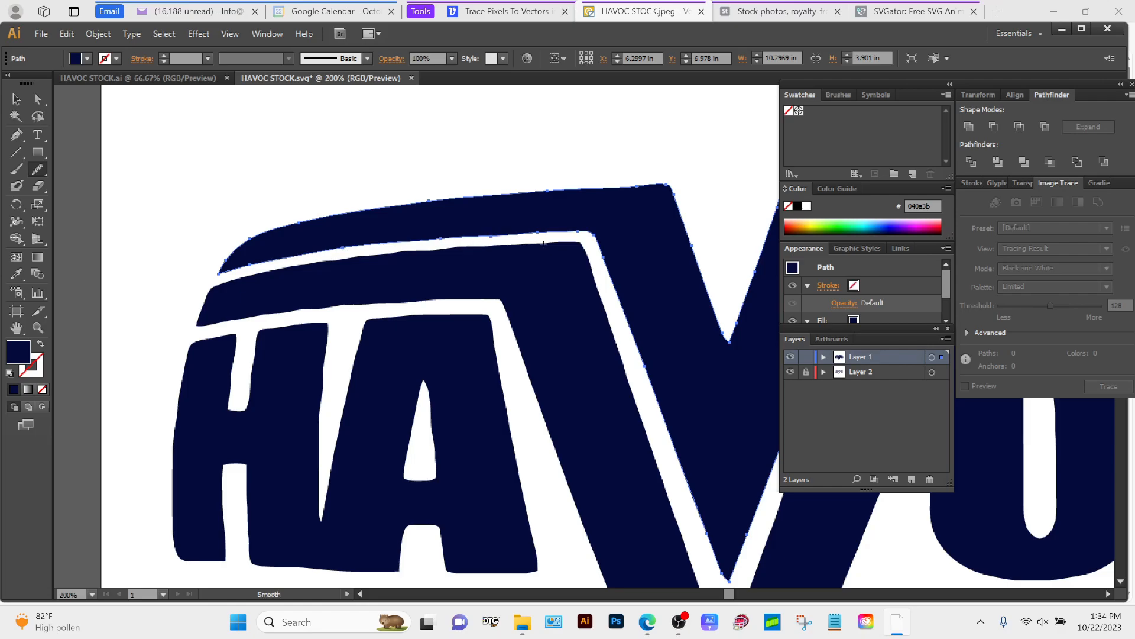
mouse_move(269, 259)
mouse_down()
mouse_move(230, 269)
mouse_move(531, 238)
mouse_up()
key(ctrl+z)
key(ctrl+z)
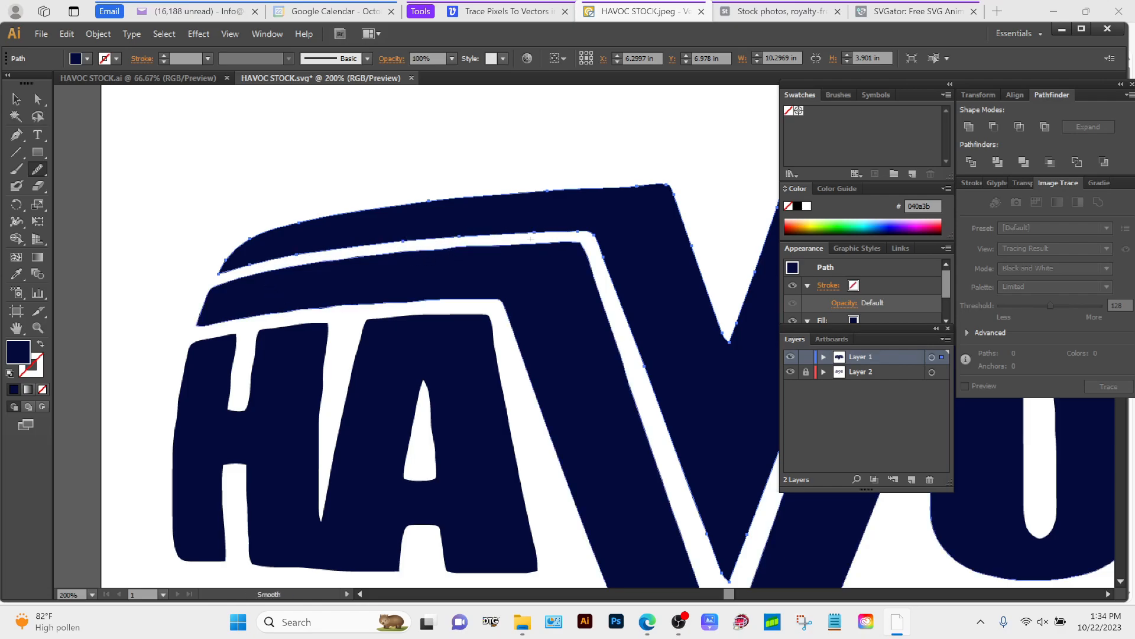
- Select the lower V shape and smooth the underside and top edge of its left wing with the Smooth tool
drag(429, 331, 398, 284)
key(a)
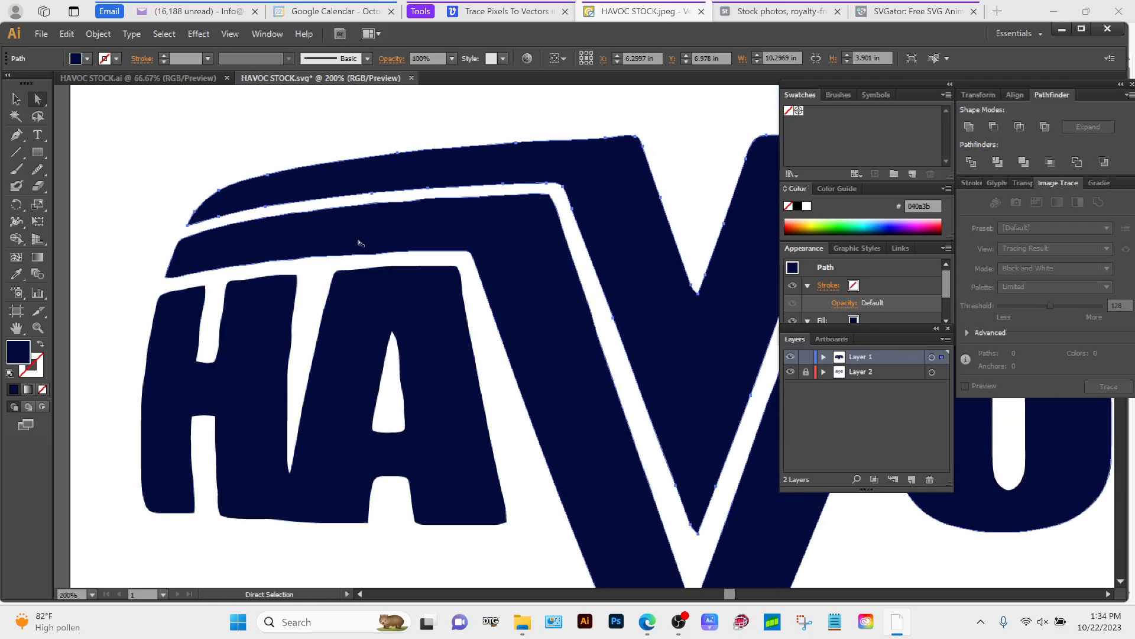
click(324, 241)
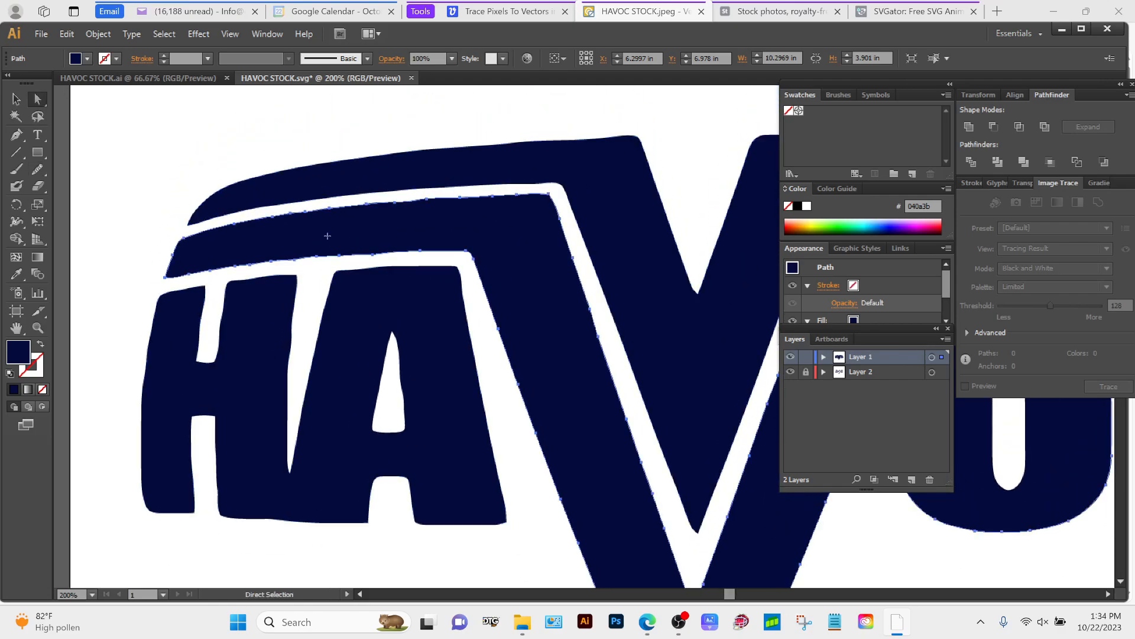
click(35, 171)
mouse_move(280, 275)
mouse_down()
mouse_move(243, 287)
mouse_move(264, 267)
mouse_move(202, 273)
mouse_up()
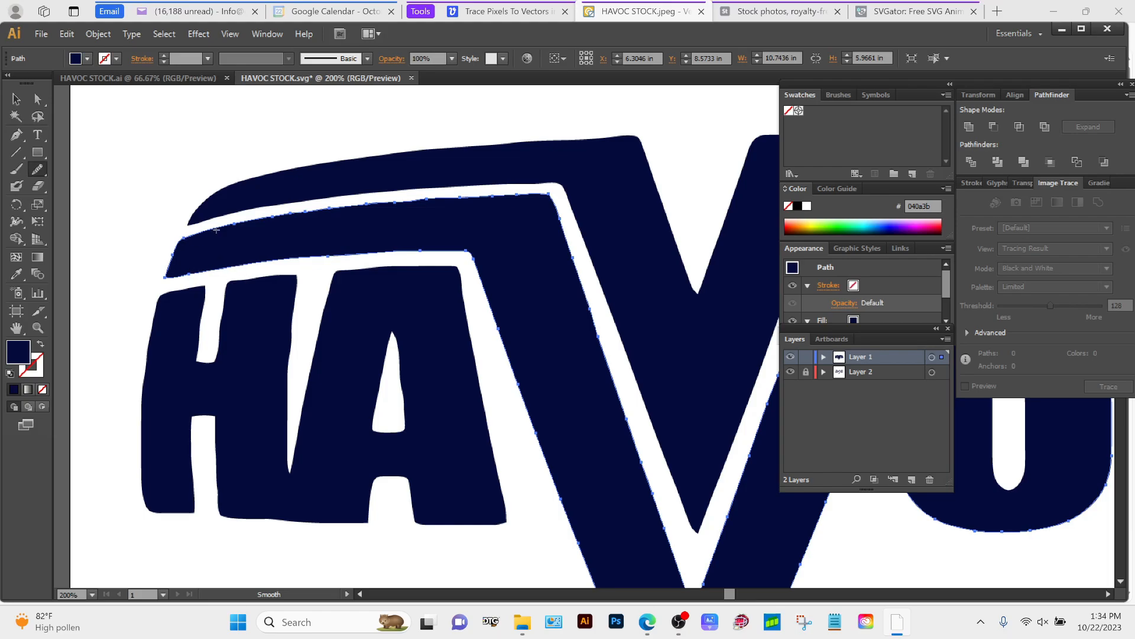
mouse_move(280, 210)
mouse_down()
mouse_move(515, 197)
mouse_move(368, 222)
mouse_up()
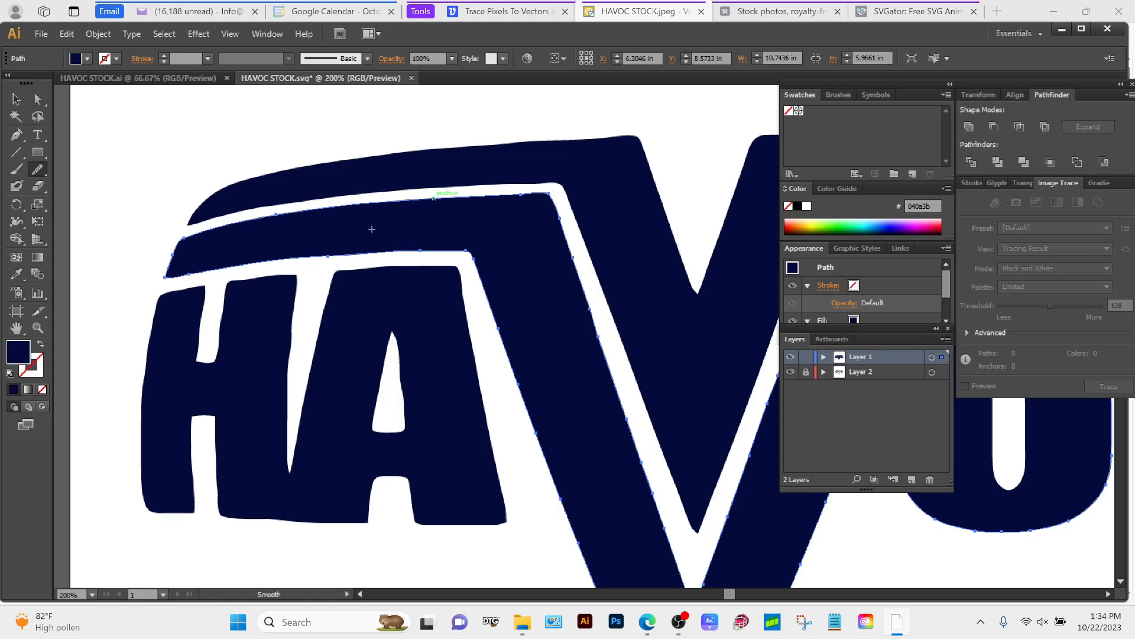
- Smooth the left leg of the lower V shape and undo the last stroke near its bottom tip
drag(443, 240, 325, 260)
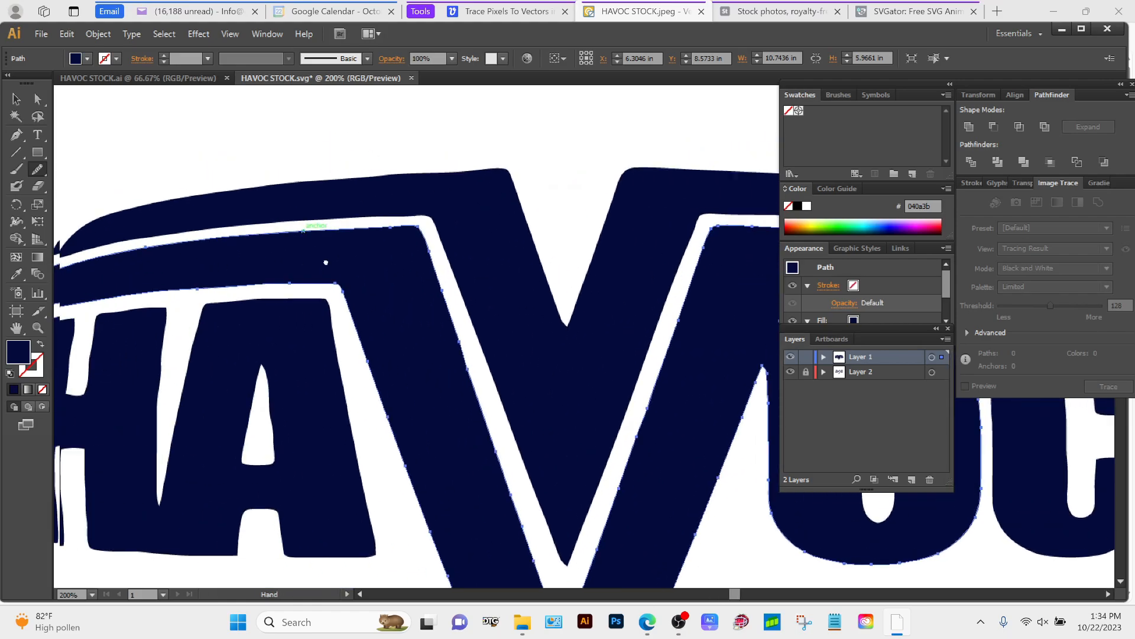
mouse_move(336, 303)
mouse_down()
mouse_move(494, 398)
mouse_move(456, 321)
mouse_move(380, 310)
mouse_move(443, 484)
mouse_move(401, 445)
mouse_move(383, 304)
mouse_up()
mouse_move(281, 189)
mouse_down()
mouse_move(344, 301)
mouse_move(333, 275)
mouse_move(334, 458)
mouse_move(293, 335)
mouse_up()
drag(403, 477, 448, 386)
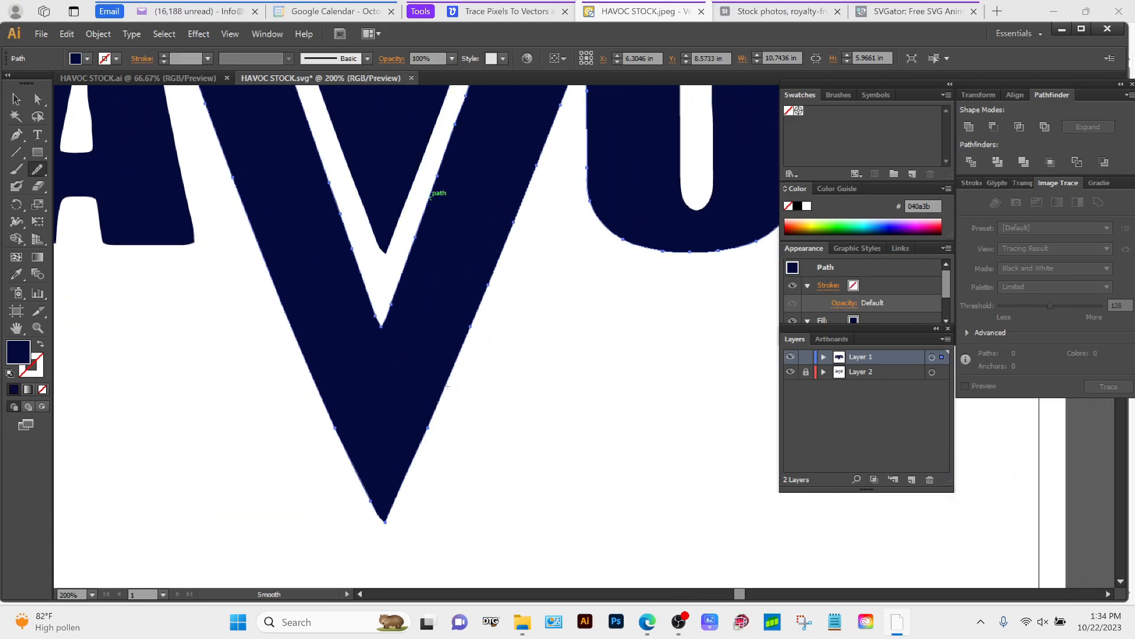
key(ctrl+z)
- Try to smooth the lower V shape's outer edges around its bottom tip, and undo these strokes
drag(465, 341, 441, 428)
mouse_move(389, 541)
mouse_down()
mouse_move(441, 423)
mouse_move(455, 261)
mouse_move(449, 335)
mouse_up()
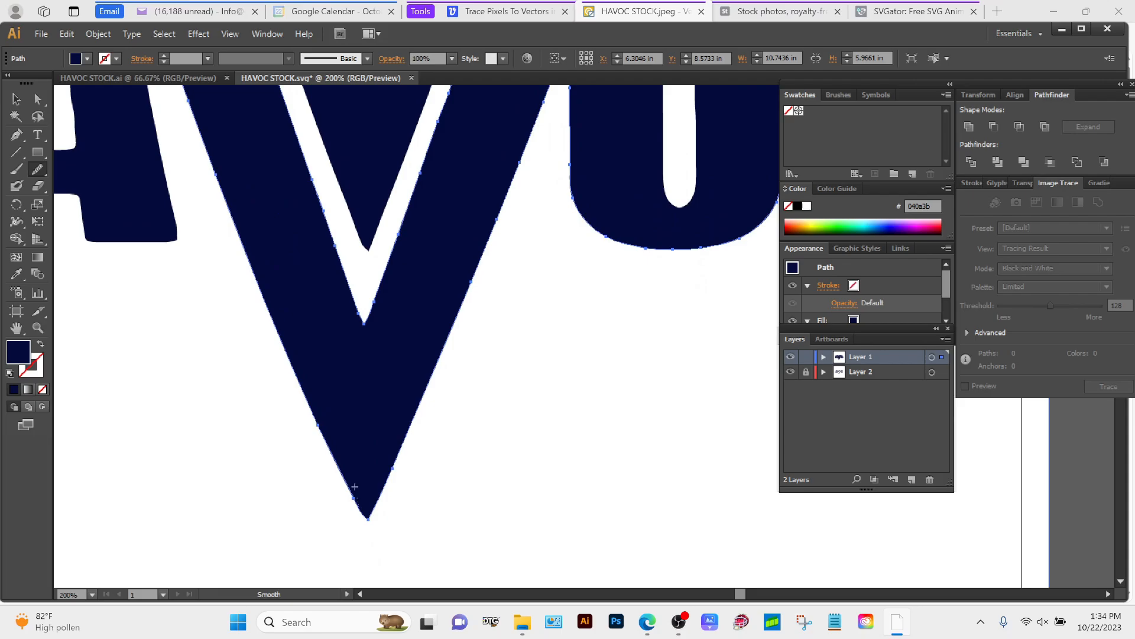
mouse_move(355, 486)
mouse_down()
mouse_move(353, 474)
mouse_move(364, 523)
mouse_move(357, 474)
mouse_move(363, 513)
mouse_move(339, 473)
mouse_up()
key(ctrl+z)
key(ctrl+z)
key(ctrl+z)
- Smooth the outer left and right sides of the O joined to the lower V shape, redoing the first stroke
key(space)
drag(433, 432, 405, 556)
mouse_move(409, 384)
mouse_down()
mouse_move(390, 454)
mouse_move(345, 504)
mouse_up()
mouse_move(449, 338)
mouse_down()
mouse_move(427, 356)
mouse_move(453, 436)
mouse_up()
key(ctrl+z)
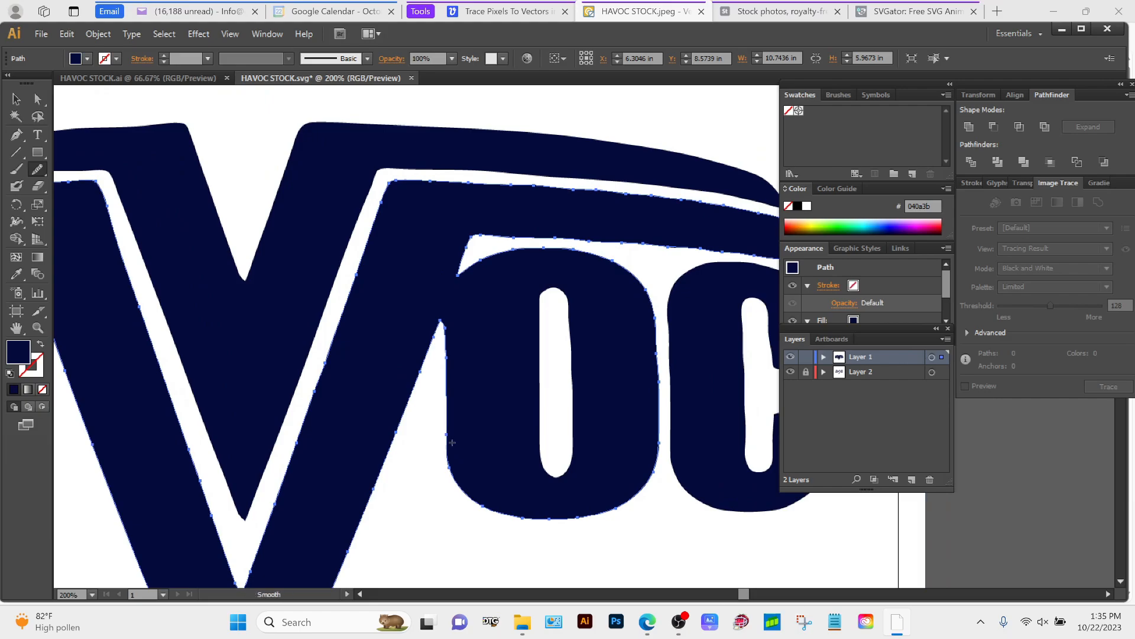
drag(447, 358, 448, 353)
drag(504, 460, 453, 378)
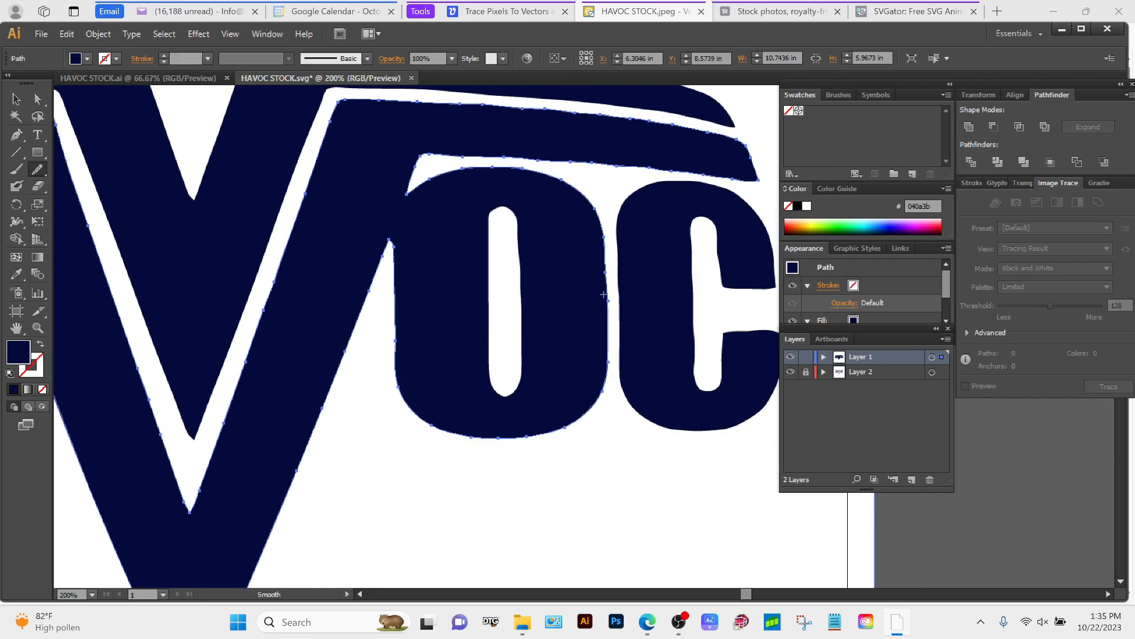
drag(604, 293, 599, 221)
- Smooth the underside of the lower V shape's right wing above the O and C, and the wing's top edge
drag(510, 214, 481, 403)
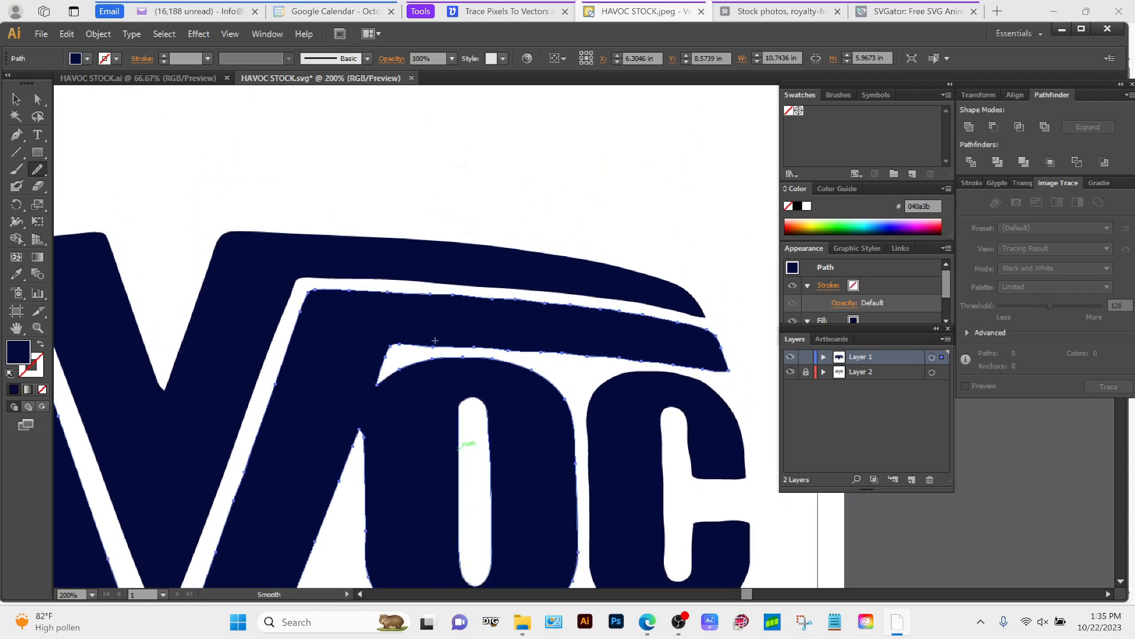
drag(434, 340, 556, 327)
mouse_move(633, 355)
mouse_down()
mouse_move(573, 352)
mouse_move(610, 356)
mouse_up()
mouse_move(481, 346)
mouse_down()
mouse_move(609, 354)
mouse_move(439, 352)
mouse_move(634, 333)
mouse_up()
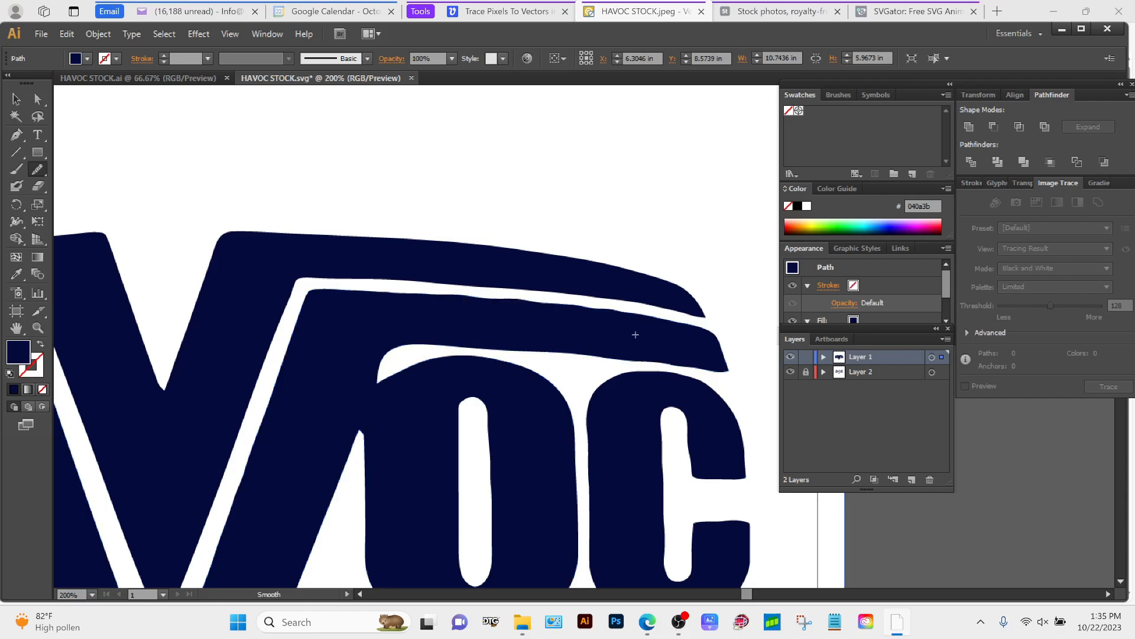
drag(549, 353, 673, 366)
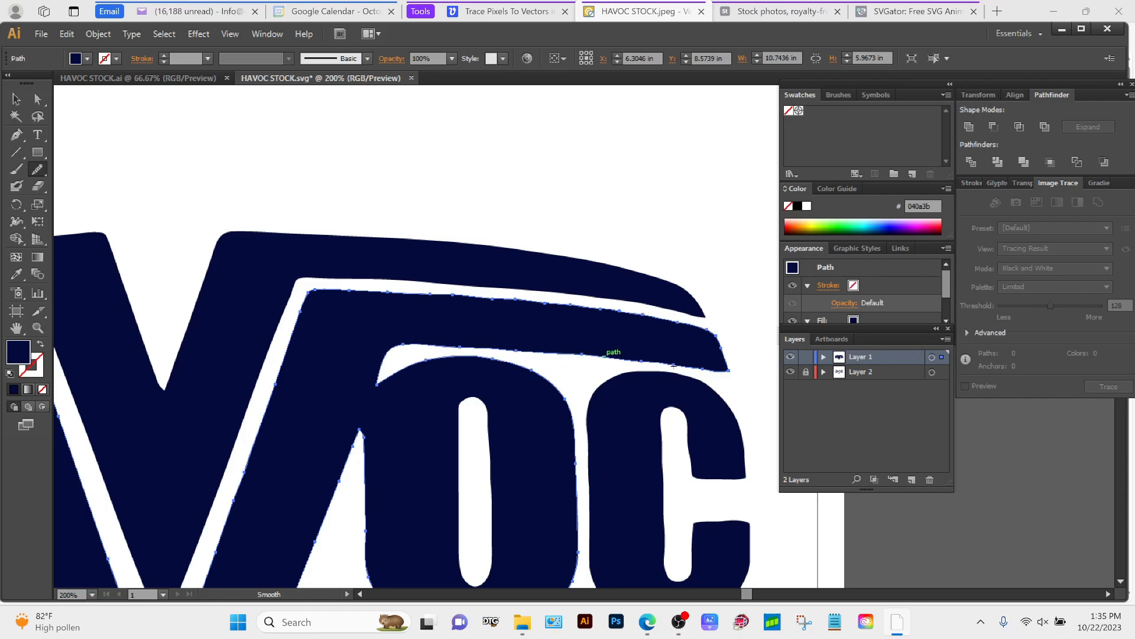
drag(606, 362, 609, 363)
drag(537, 359, 460, 357)
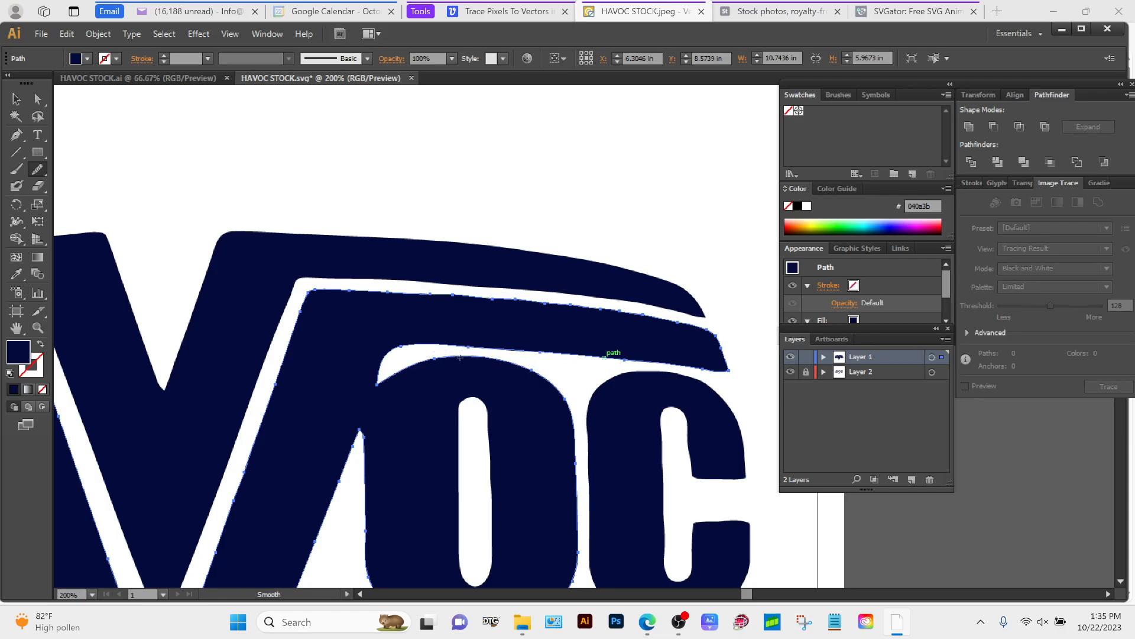
drag(629, 315, 444, 305)
drag(337, 294, 534, 299)
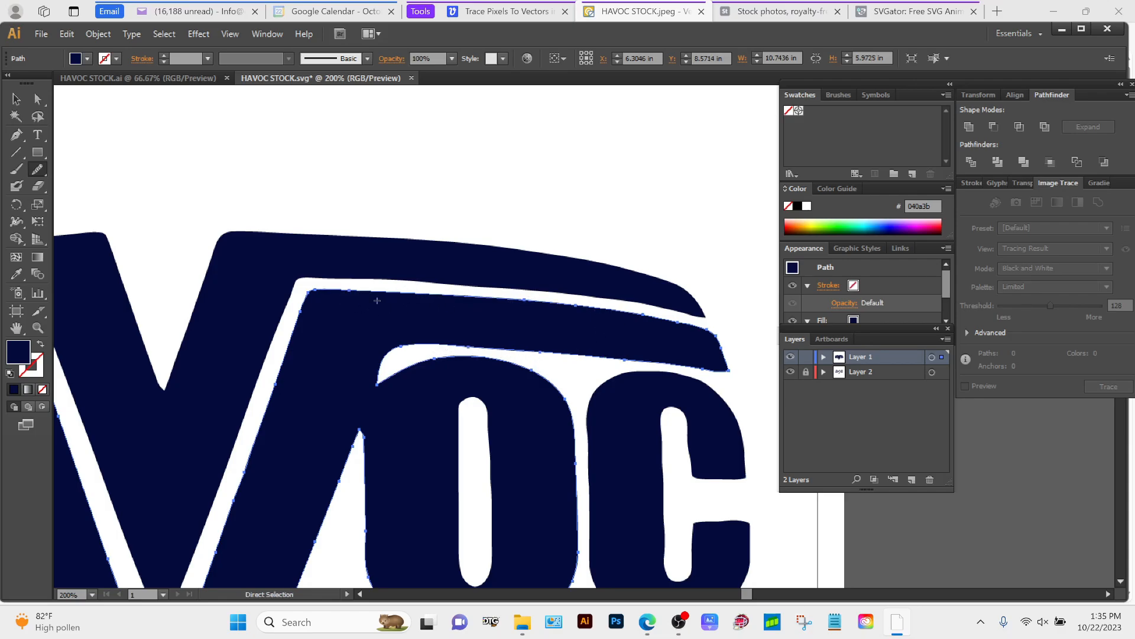
- Reselect the upper V shape and refine the underside of its right wing with the Smooth tool, redoing the first stroke
key(a)
click(378, 266)
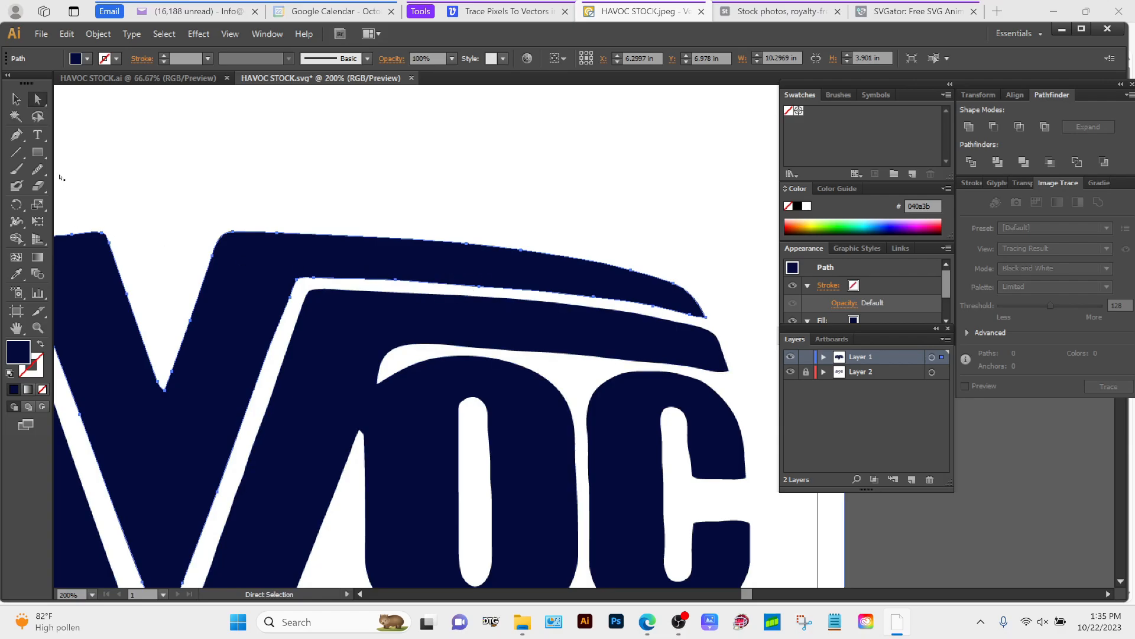
click(38, 168)
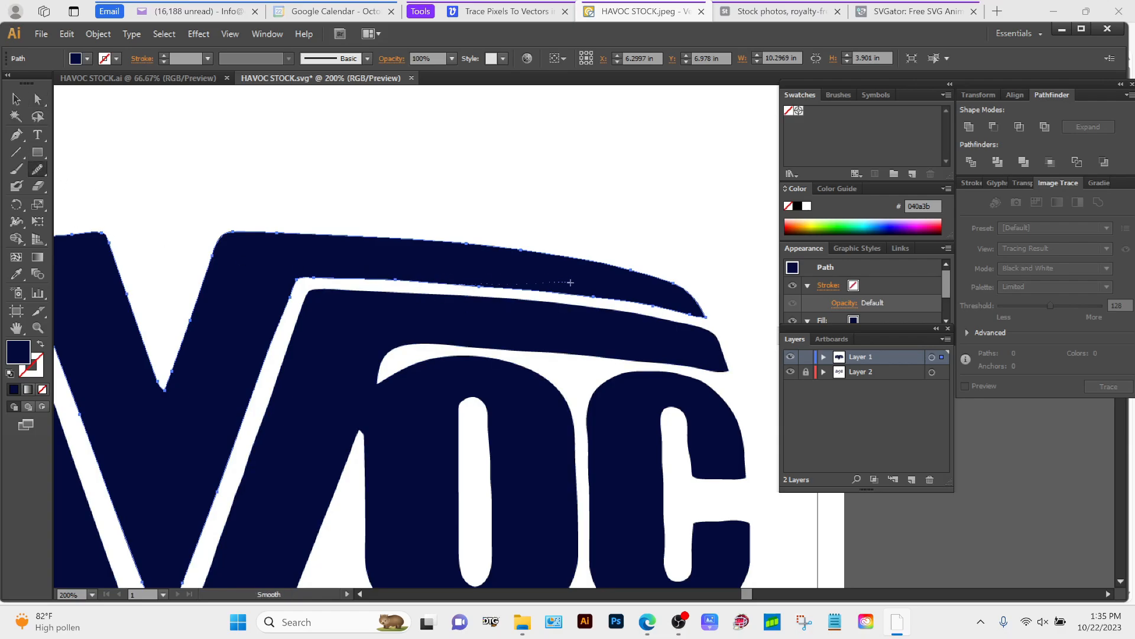
drag(570, 283, 674, 312)
key(ctrl+z)
drag(590, 301, 647, 308)
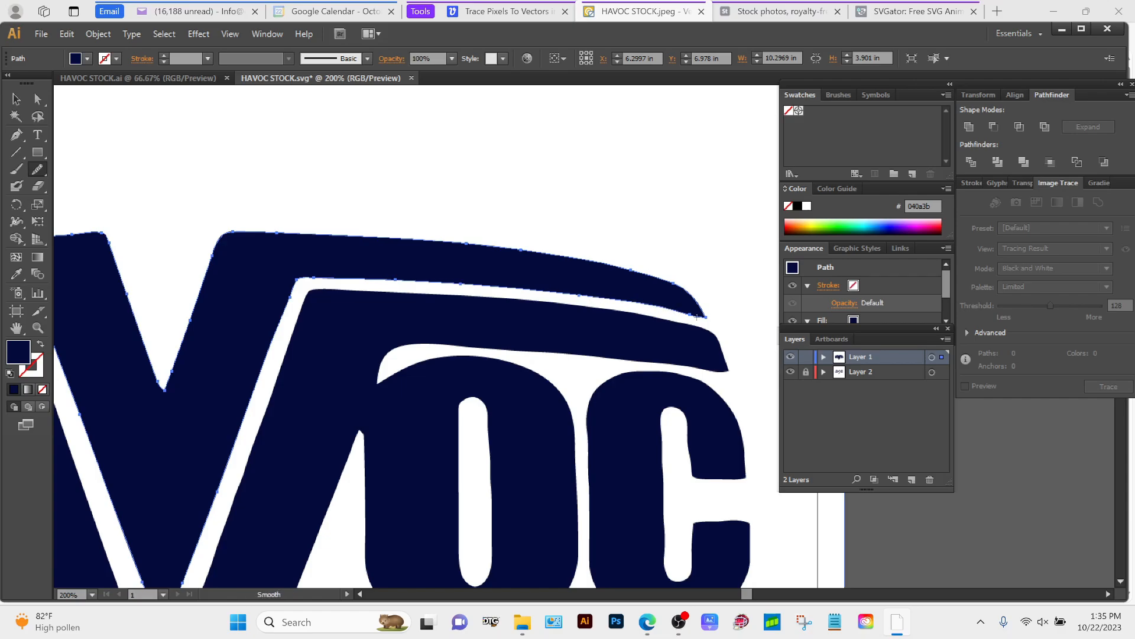
click(70, 37)
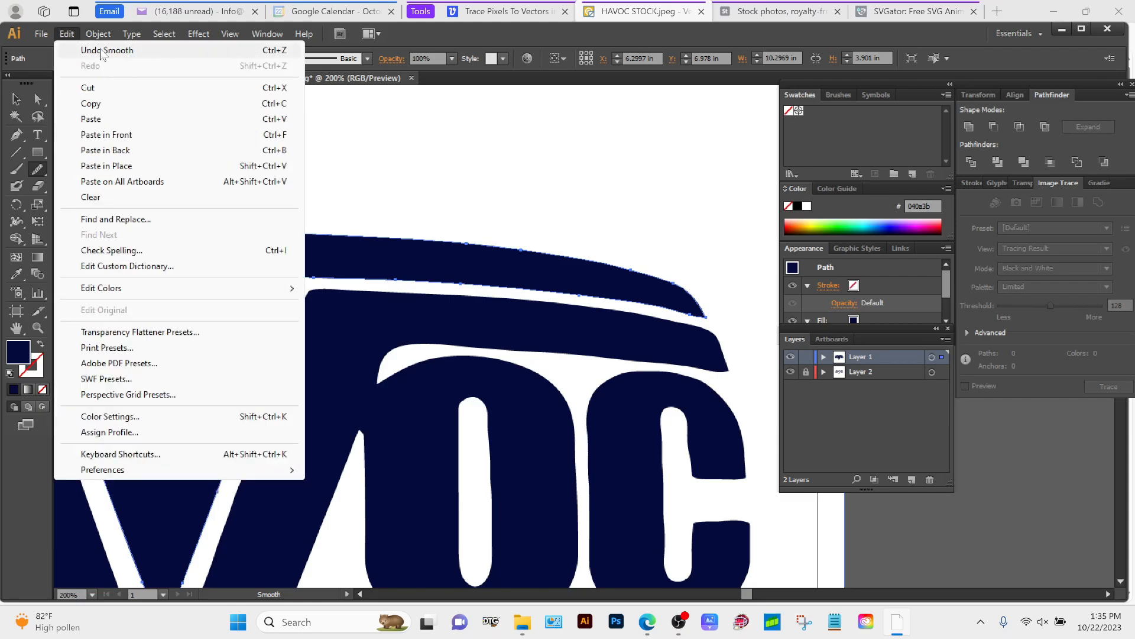
click(77, 37)
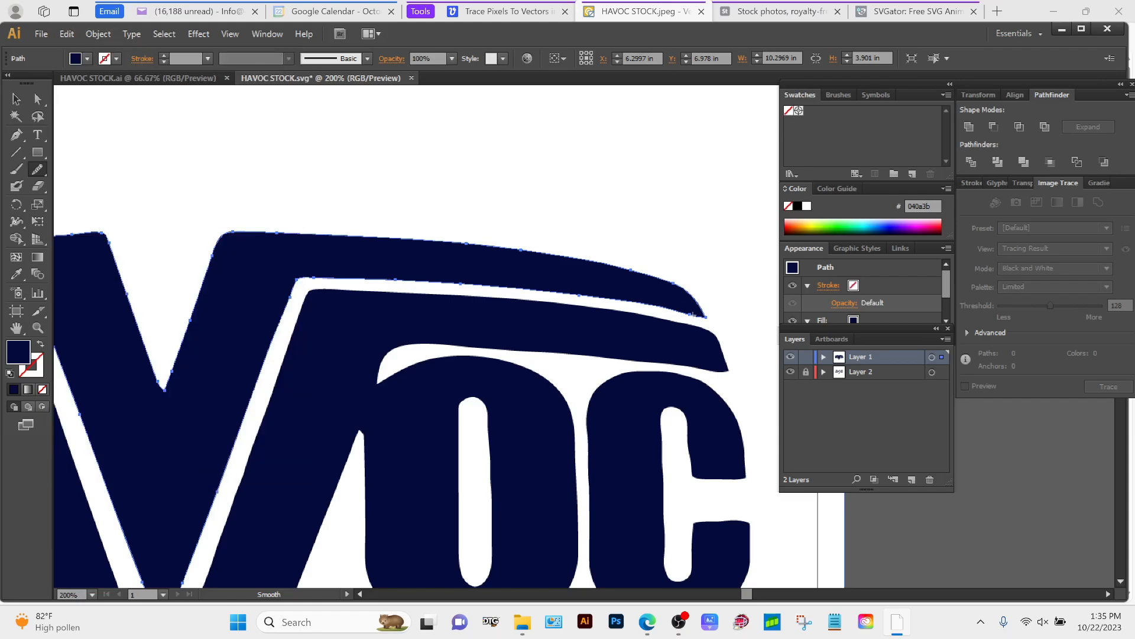
- Smooth the underside of the upper V's right wing, then the underside of the lower V's right wing, redoing its first stroke
drag(692, 314, 570, 302)
scroll(724, 331, down, 5)
key(a)
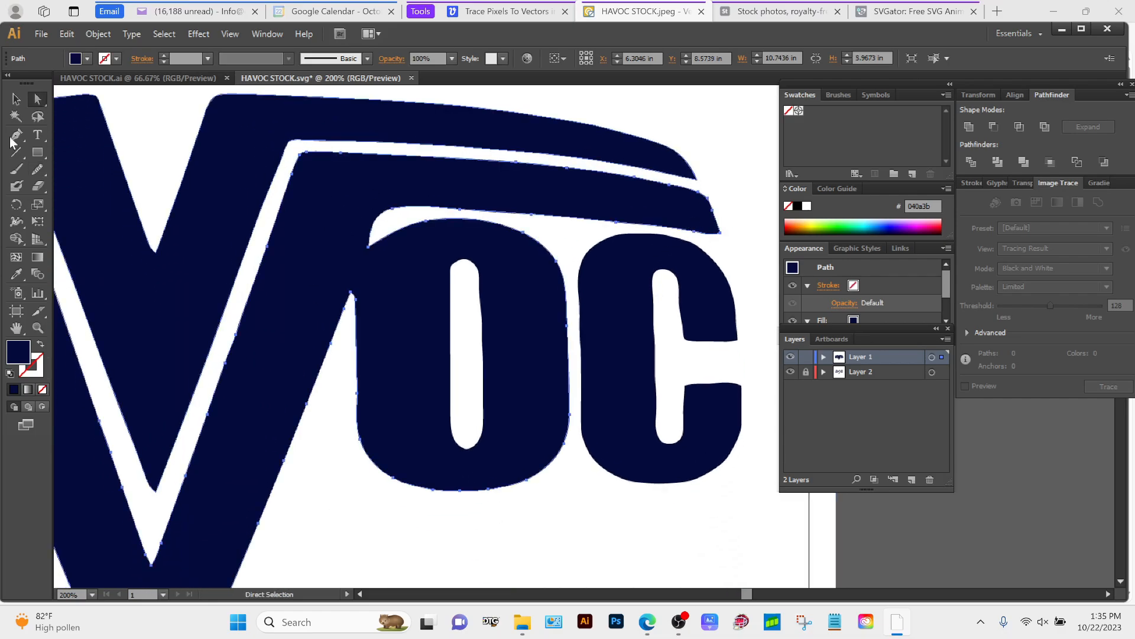
click(37, 169)
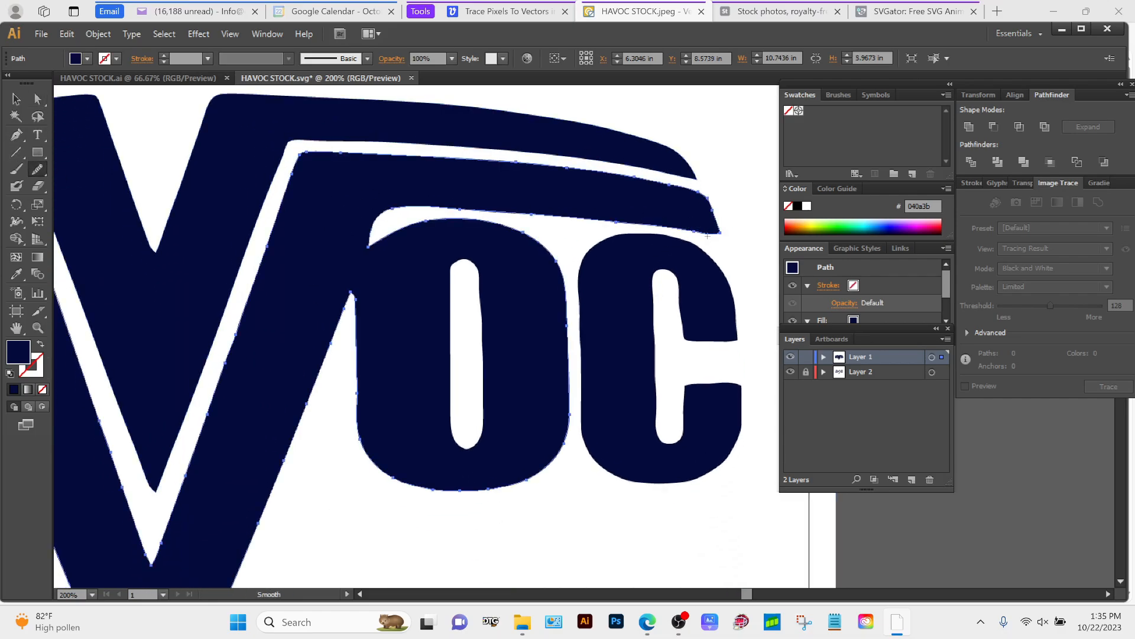
mouse_move(707, 236)
mouse_down()
mouse_move(641, 227)
mouse_move(710, 235)
mouse_move(655, 228)
mouse_move(638, 242)
mouse_move(545, 221)
mouse_up()
key(ctrl+z)
mouse_move(608, 206)
mouse_down()
mouse_move(683, 220)
mouse_move(448, 208)
mouse_up()
mouse_move(624, 230)
mouse_down()
mouse_move(446, 203)
mouse_move(486, 208)
mouse_up()
drag(606, 212, 513, 214)
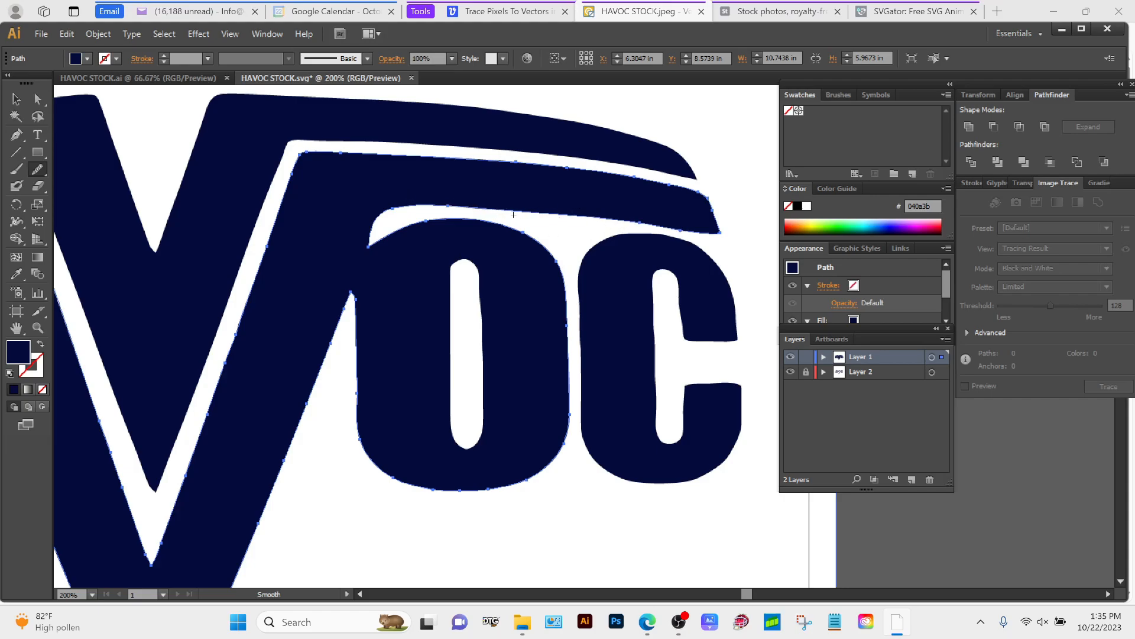
drag(435, 202, 661, 228)
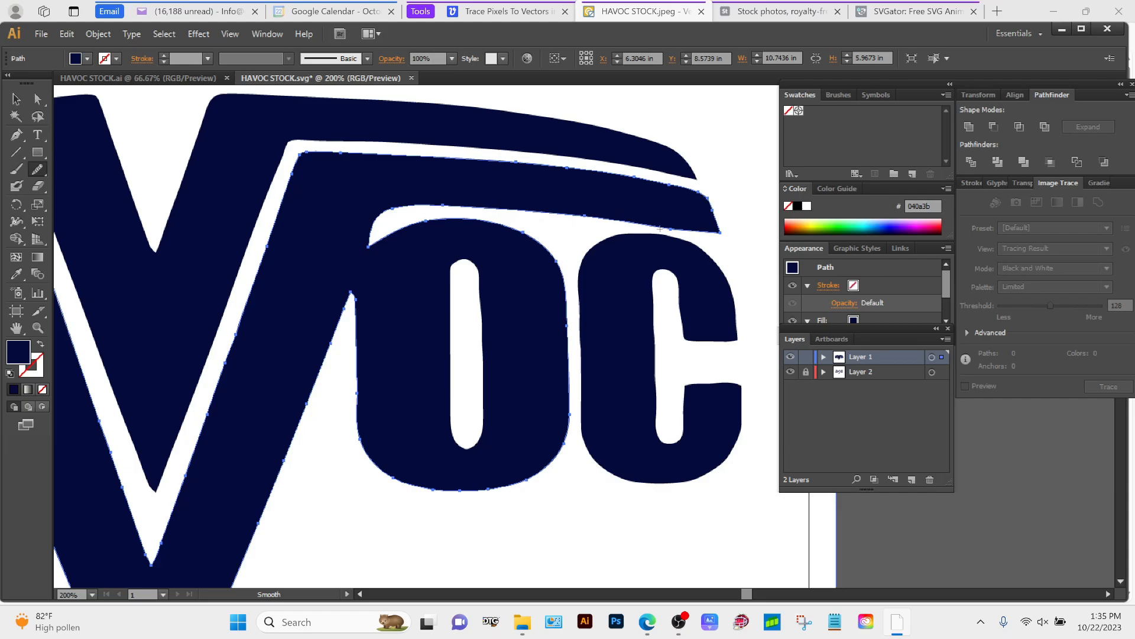
- Nudge the underside anchor near the lower V's right wing tip slightly upward, and undo the Smooth stroke tried beside it
key(a)
click(674, 228)
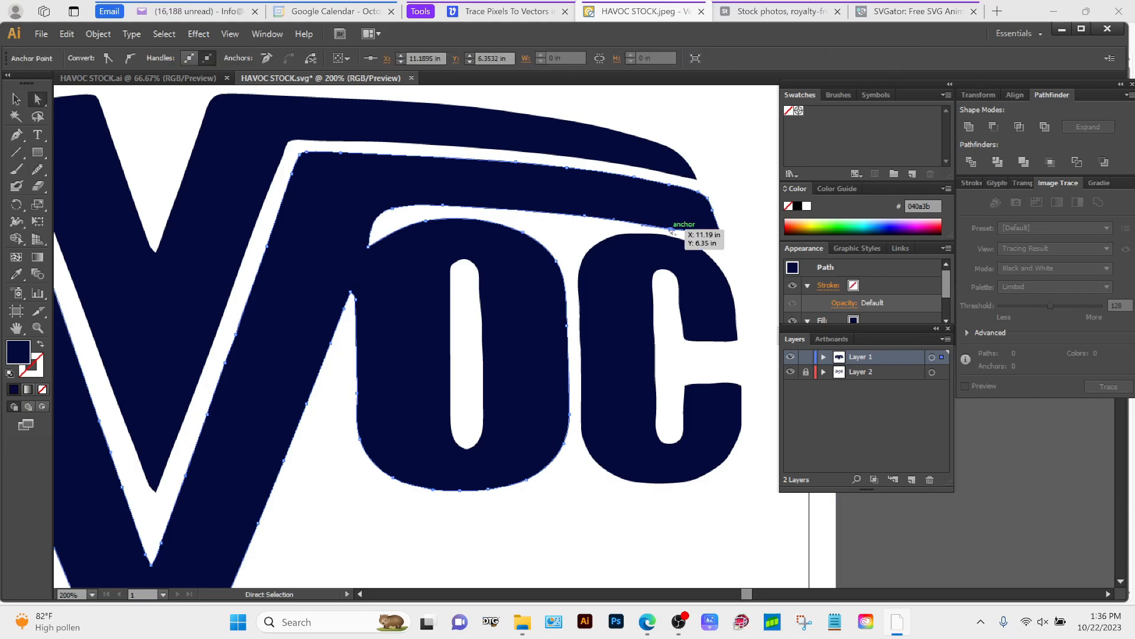
drag(673, 229, 676, 226)
click(36, 170)
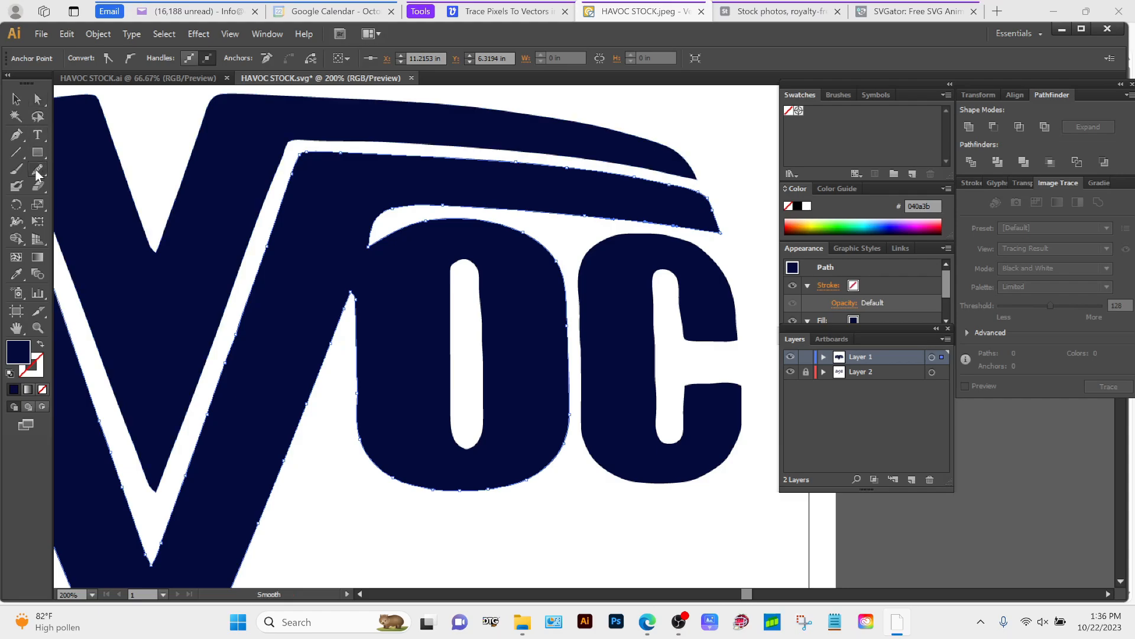
mouse_move(688, 227)
mouse_down()
mouse_move(589, 220)
mouse_move(712, 229)
mouse_up()
key(ctrl+z)
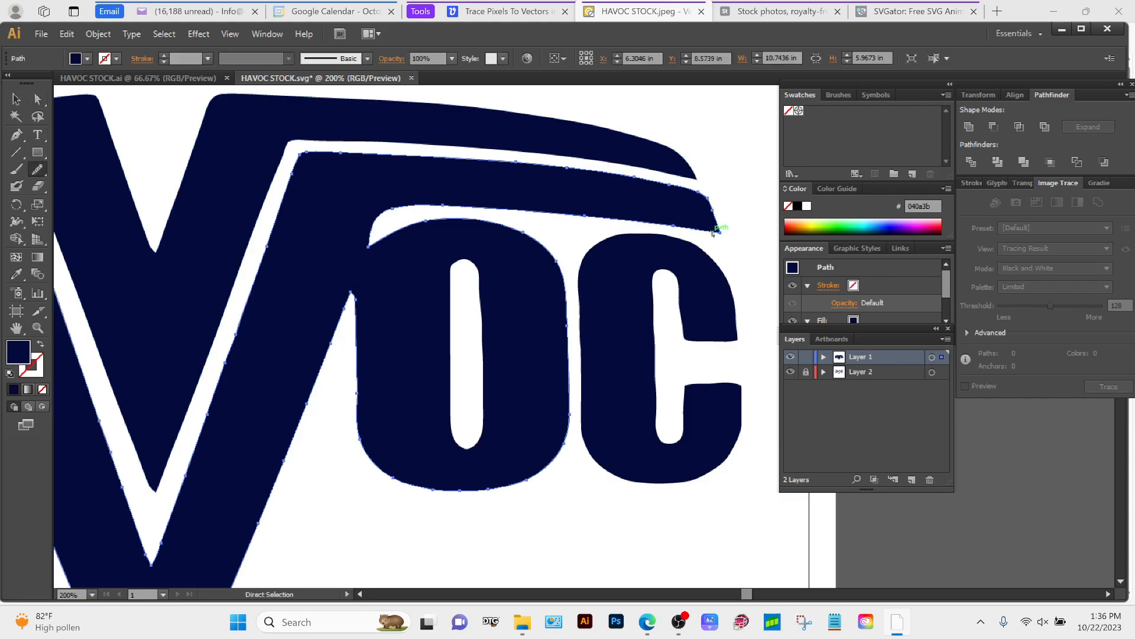
- Reposition the anchor at the upper V's bottom point and adjust the curve handle on its left edge just above it
drag(664, 229, 421, 204)
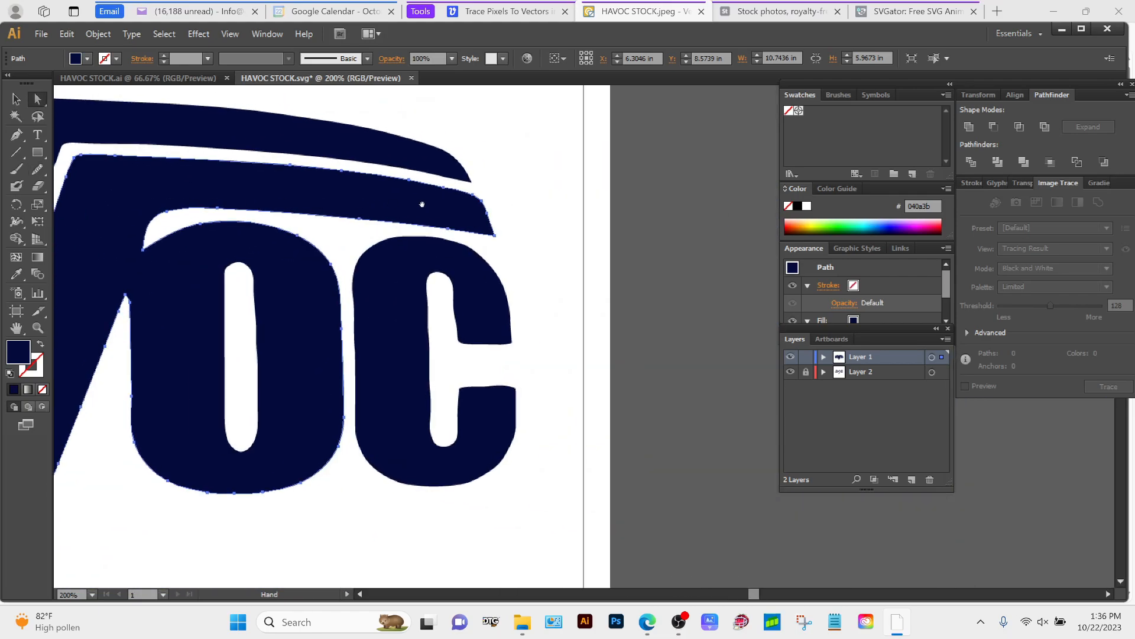
click(532, 195)
drag(355, 225, 769, 258)
drag(323, 226, 686, 249)
drag(501, 379, 393, 227)
drag(421, 271, 373, 355)
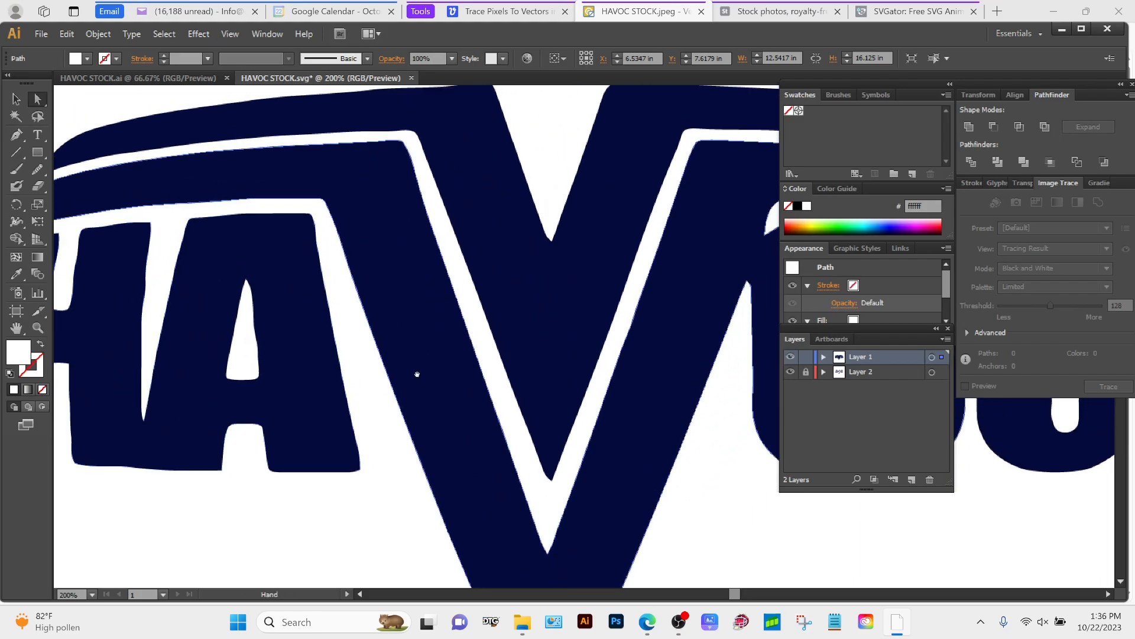
drag(456, 299, 276, 204)
key(z)
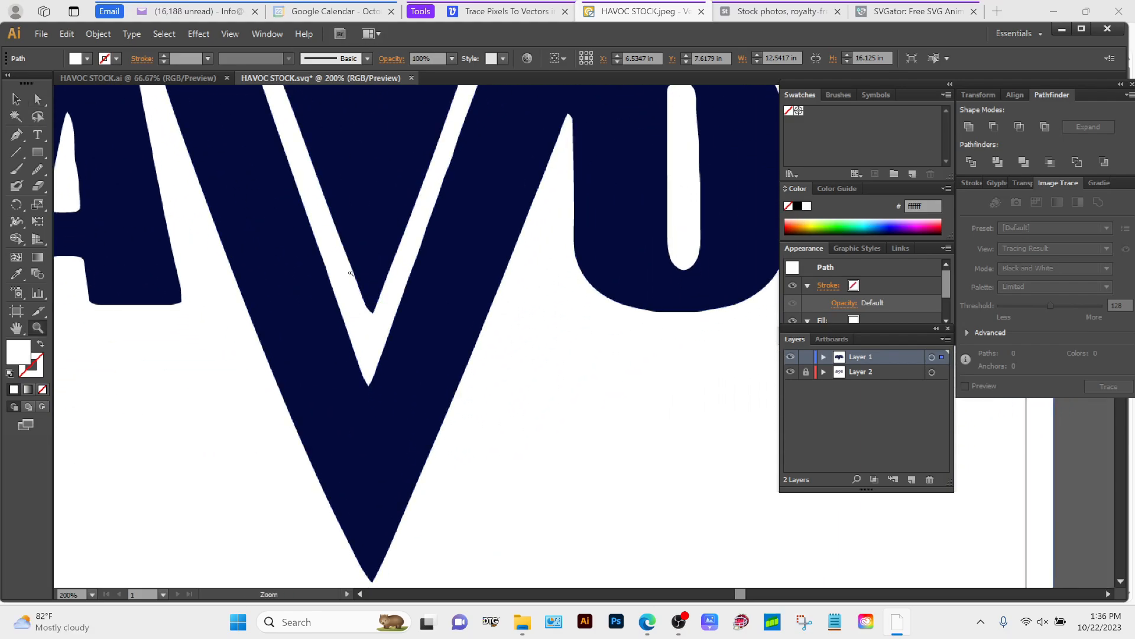
drag(339, 258, 457, 372)
key(a)
click(465, 290)
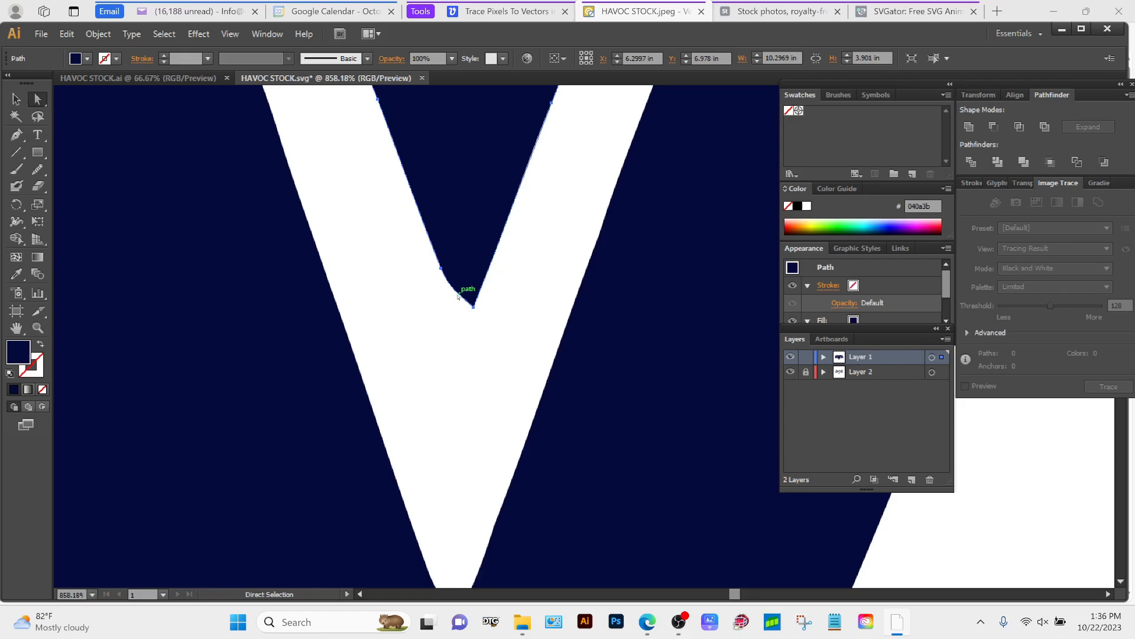
click(441, 267)
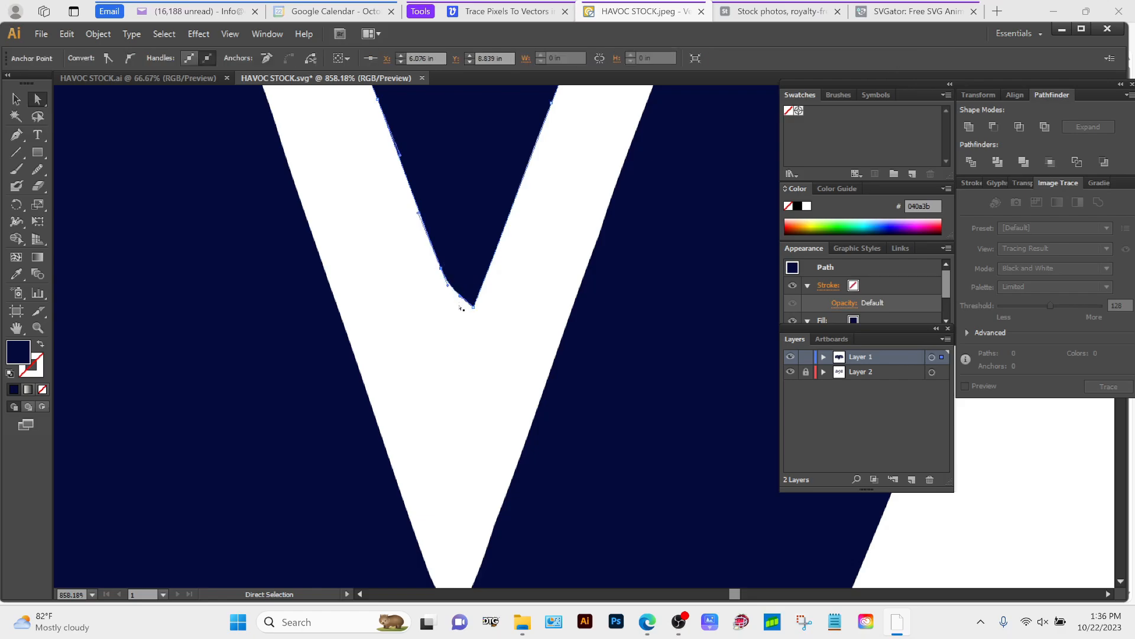
key(space)
drag(472, 373, 436, 334)
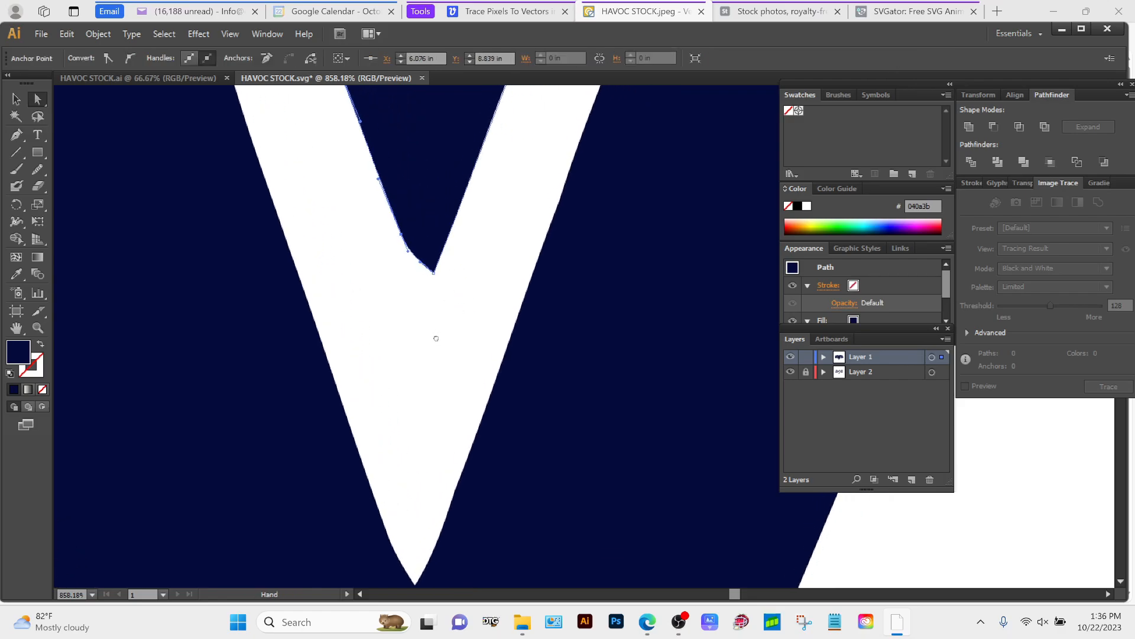
drag(433, 272, 427, 273)
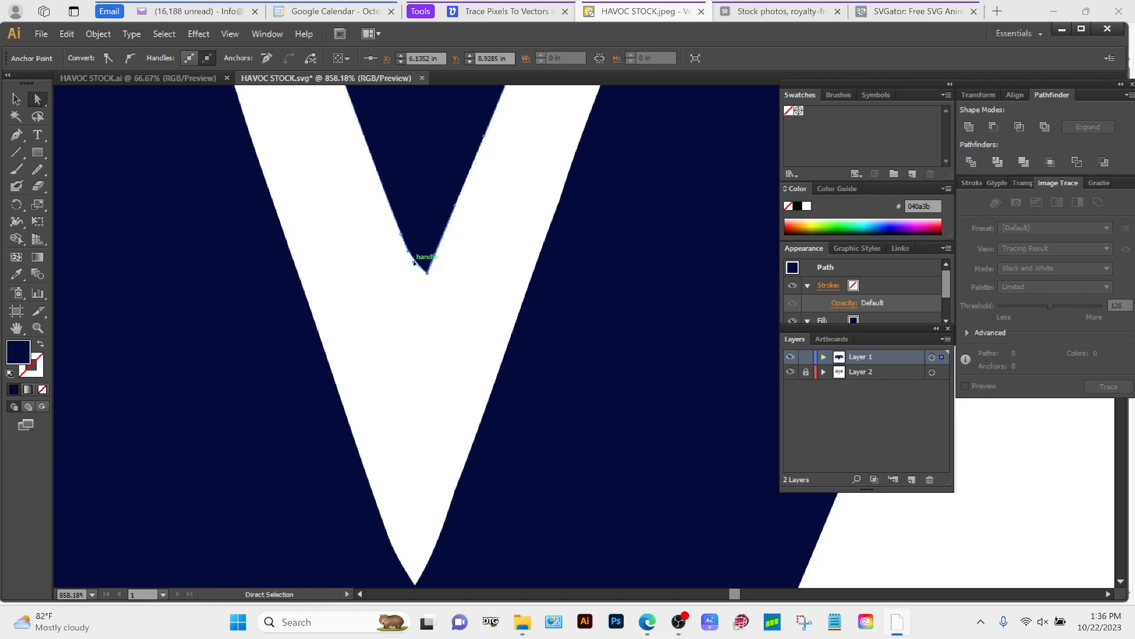
drag(416, 256, 411, 250)
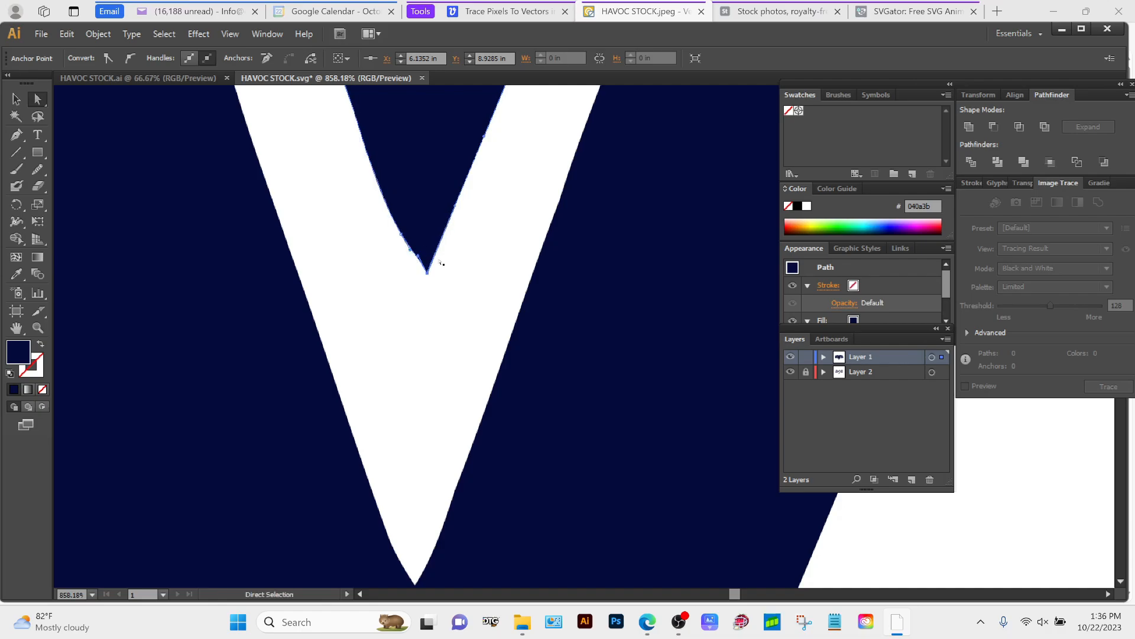
- Delete the extra anchor on the upper V's left edge just above its bottom point to straighten that edge
key(z)
alt+click(479, 246)
alt+click(475, 250)
key(space)
drag(528, 280, 391, 391)
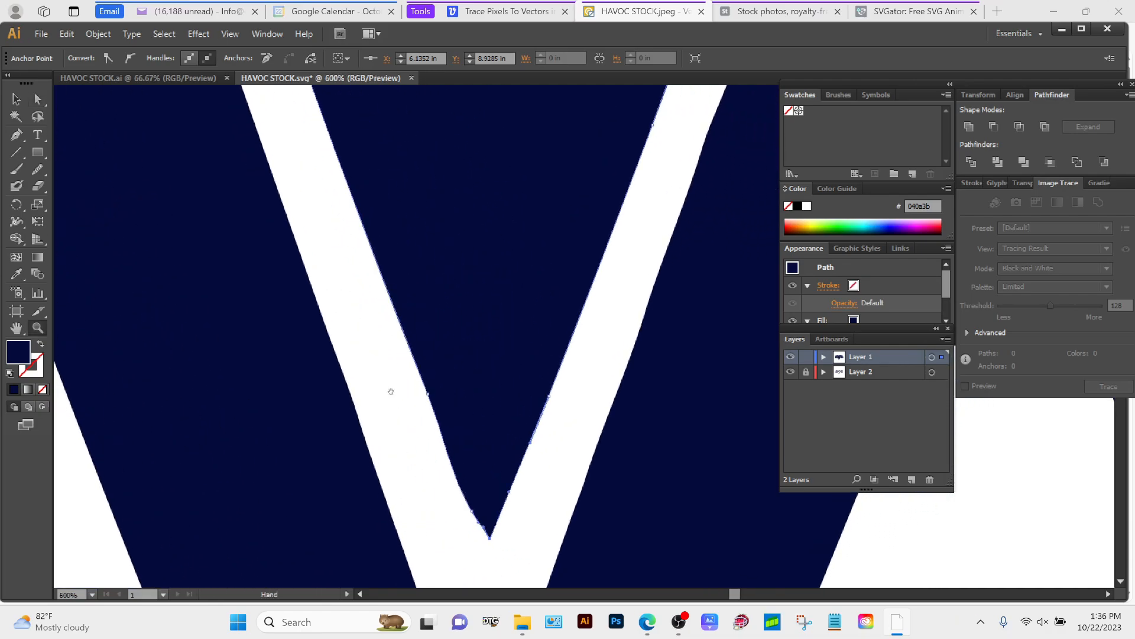
key(a)
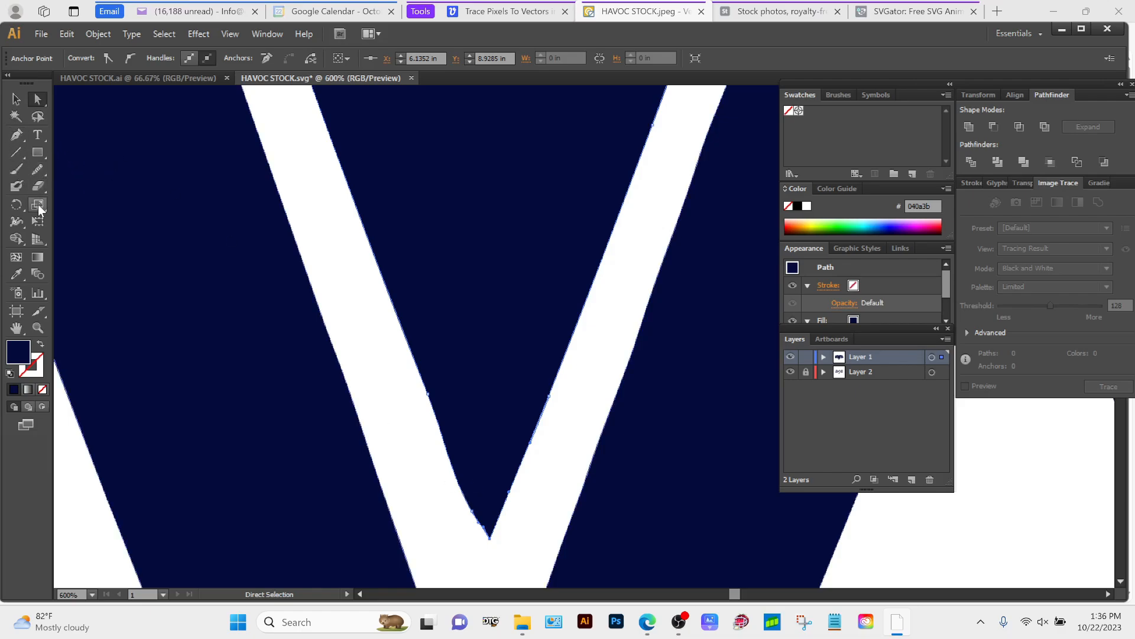
click(18, 136)
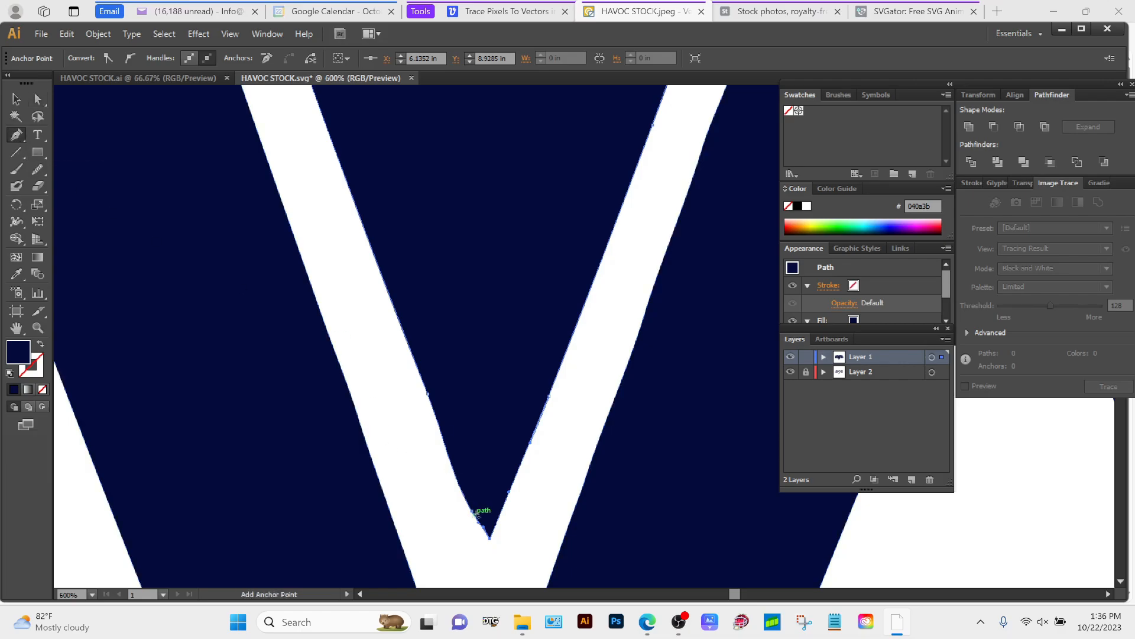
click(473, 510)
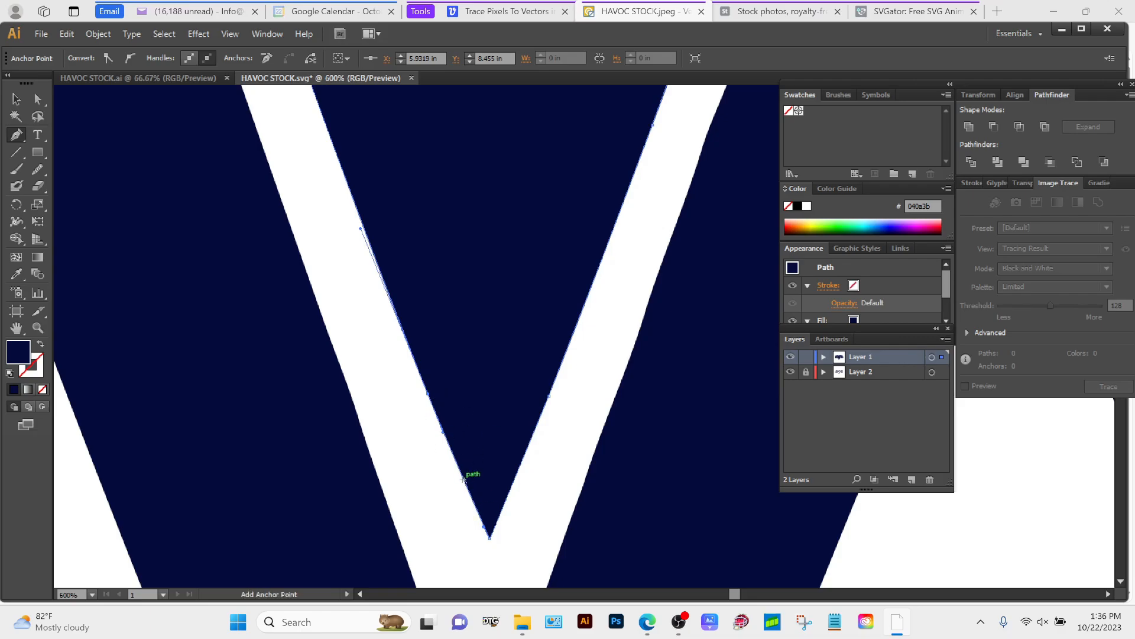
- Select the lower V shape and delete the anchor on its right outer edge just above the bottom point
key(space)
drag(415, 395, 374, 440)
key(z)
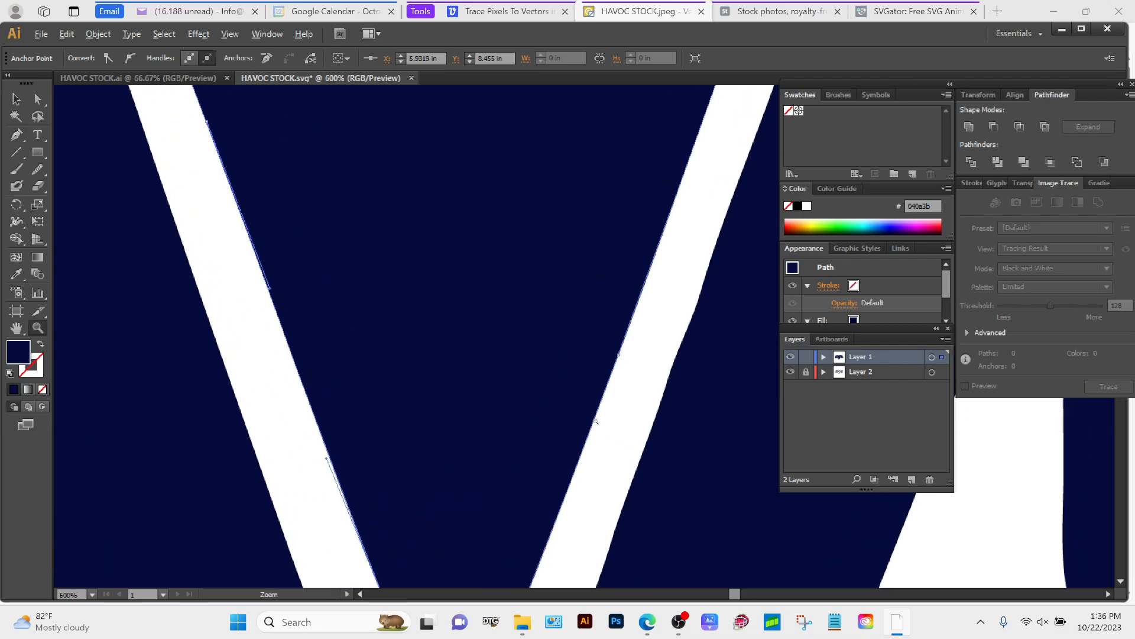
alt+click(595, 421)
alt+click(595, 421)
alt+click(595, 421)
key(space)
drag(433, 326, 415, 433)
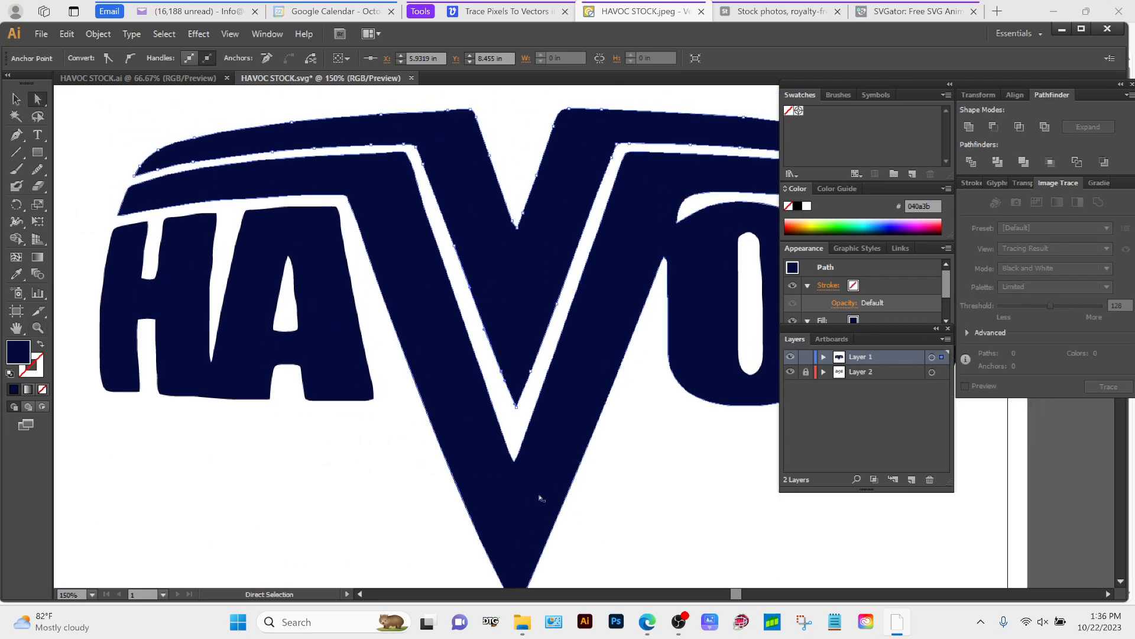
key(a)
drag(580, 506, 556, 359)
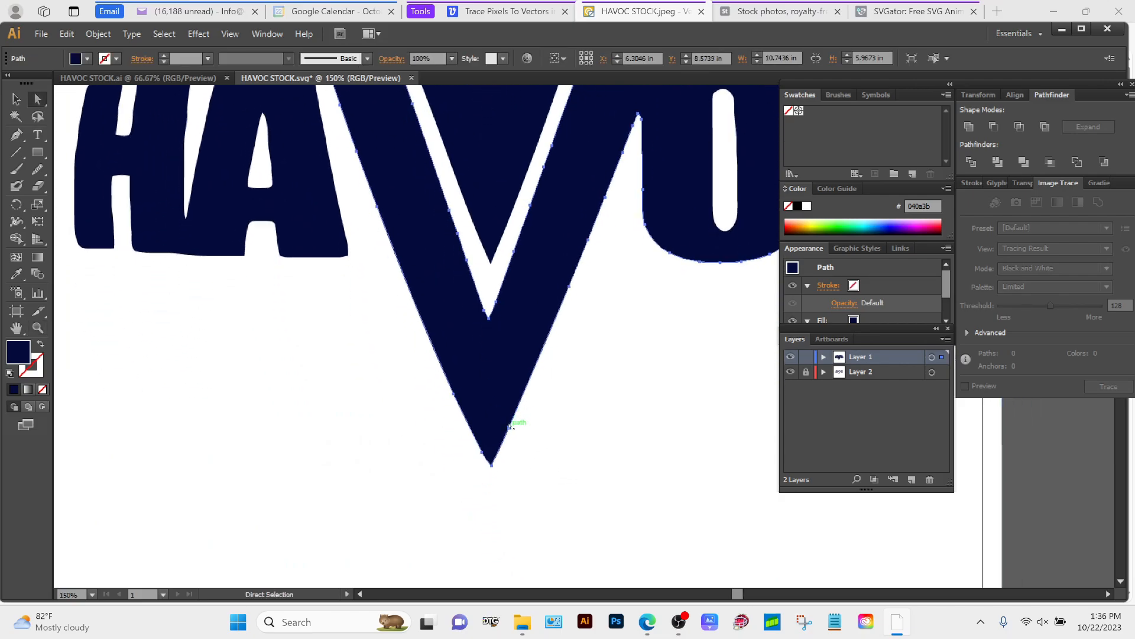
key(minus)
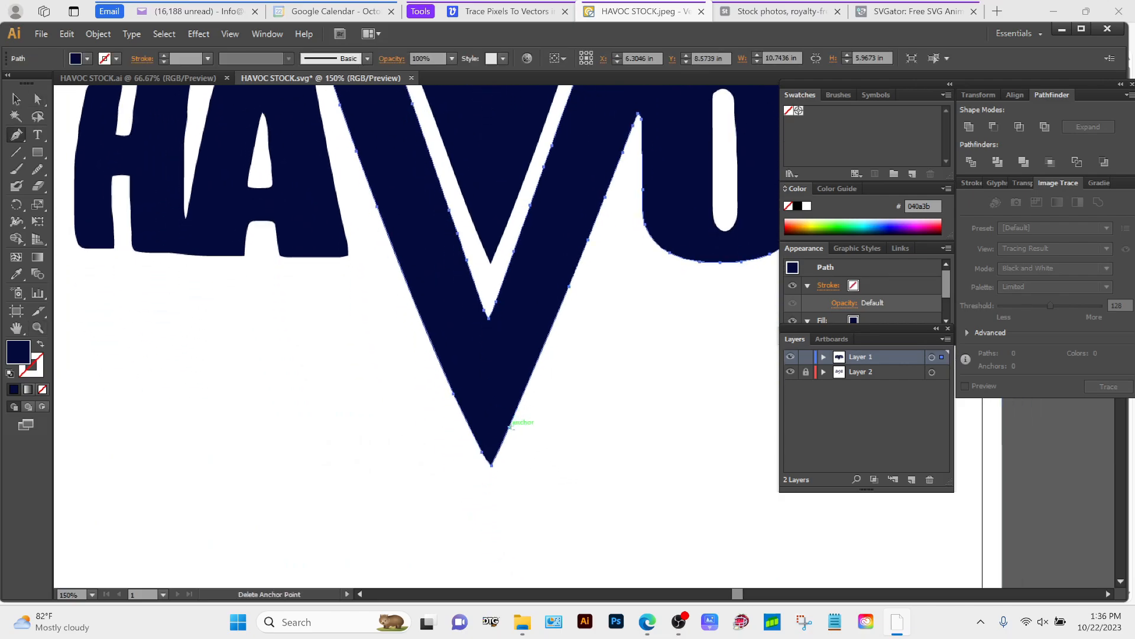
click(510, 425)
- Smooth the lower V's right outer edge from below the O junction down toward the bottom point
key(p)
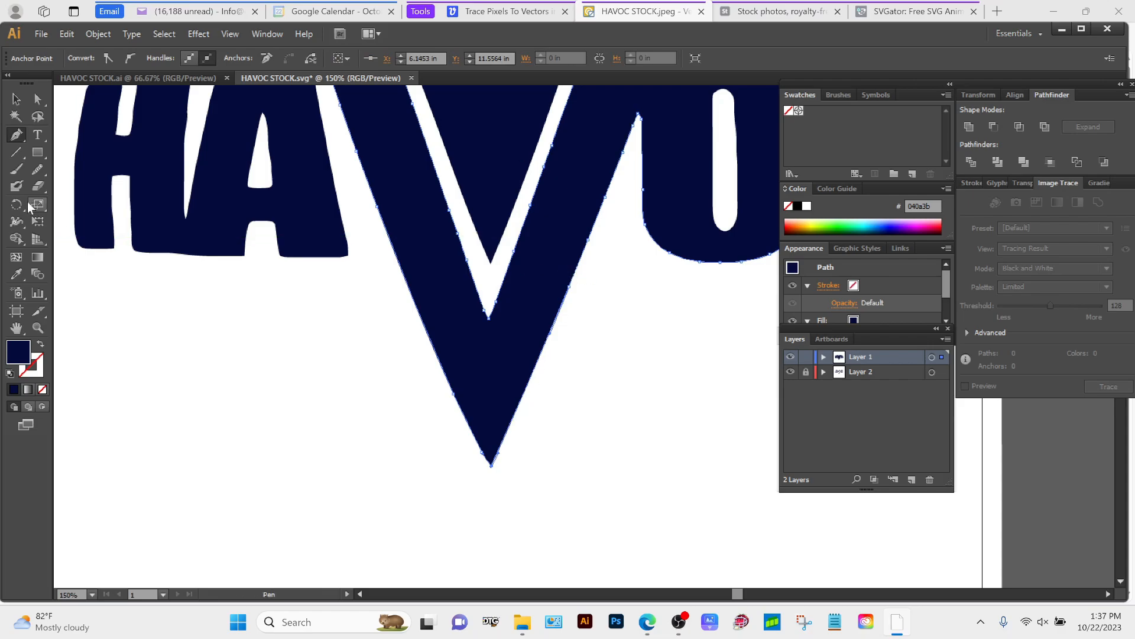
click(38, 170)
drag(601, 212, 550, 348)
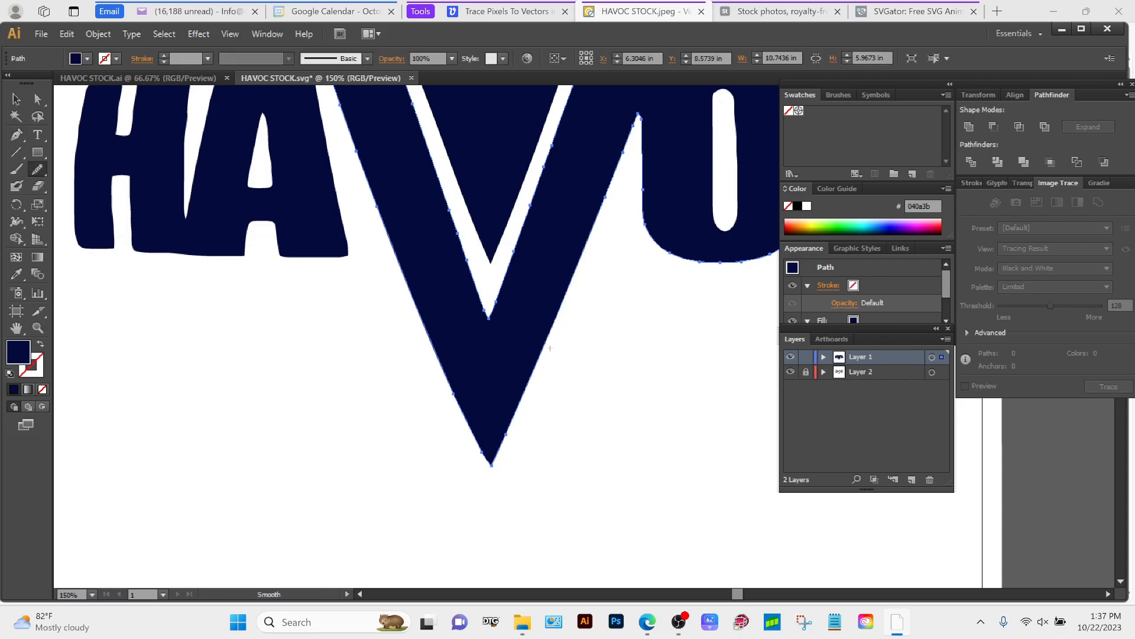
- Select the anchors along the right side of the O's inner opening and shift them slightly inward to even out the edge
drag(377, 288, 451, 346)
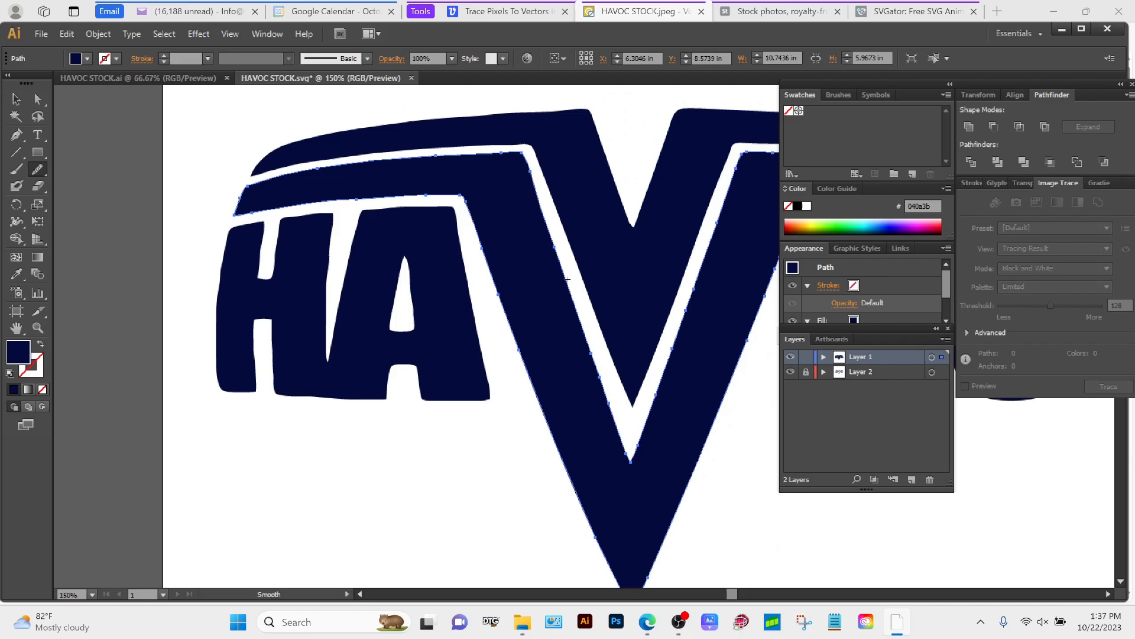
drag(598, 261, 370, 222)
drag(616, 327, 508, 351)
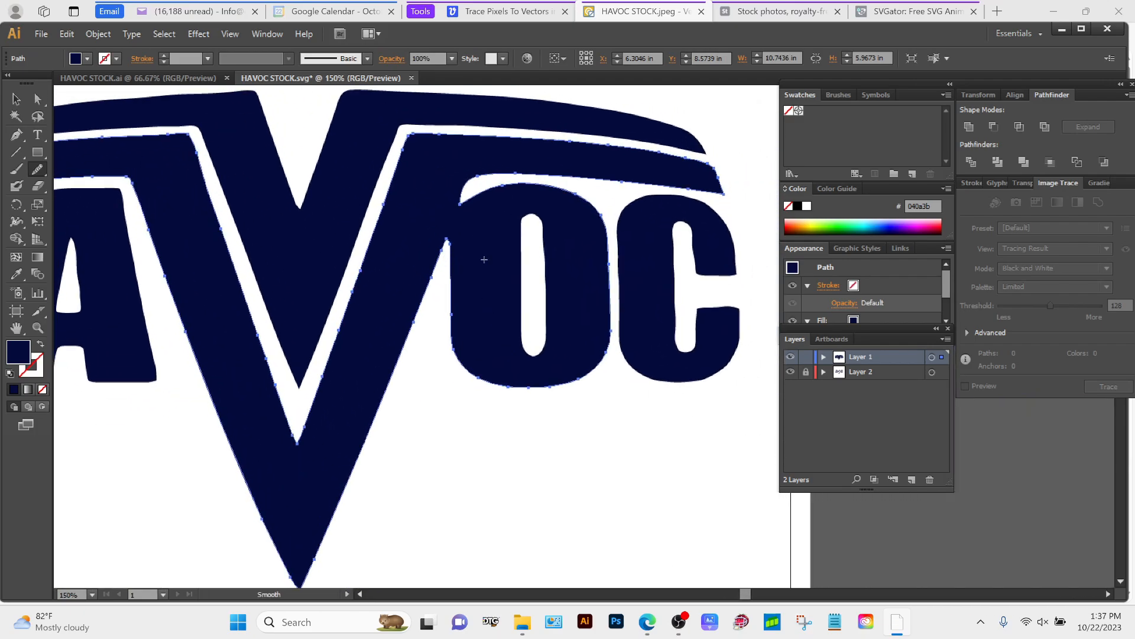
key(a)
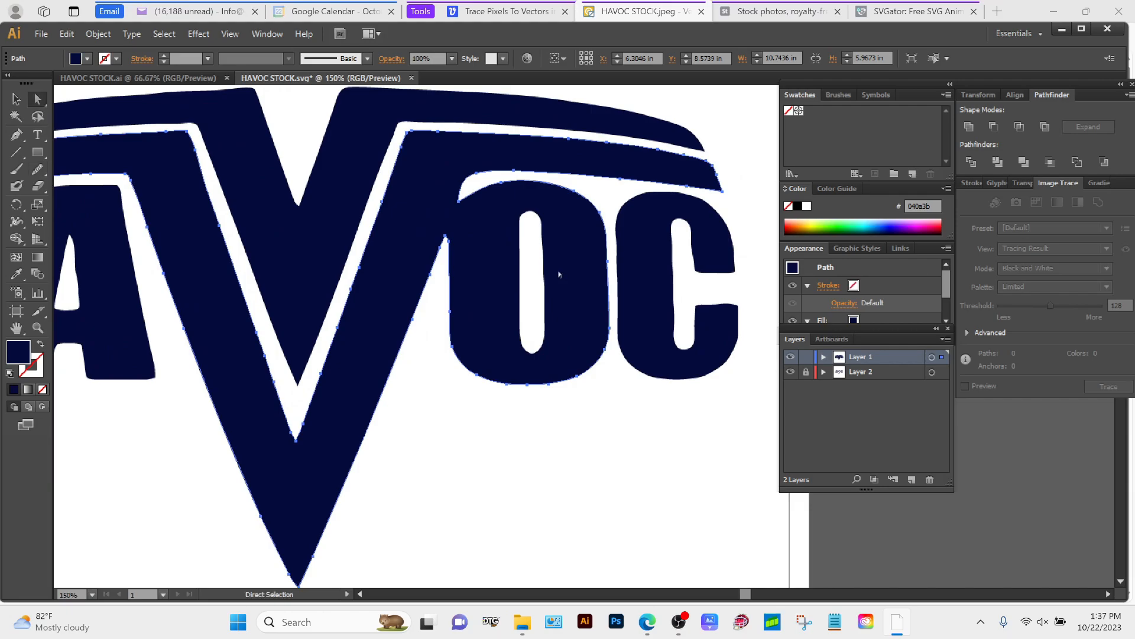
drag(527, 232, 506, 252)
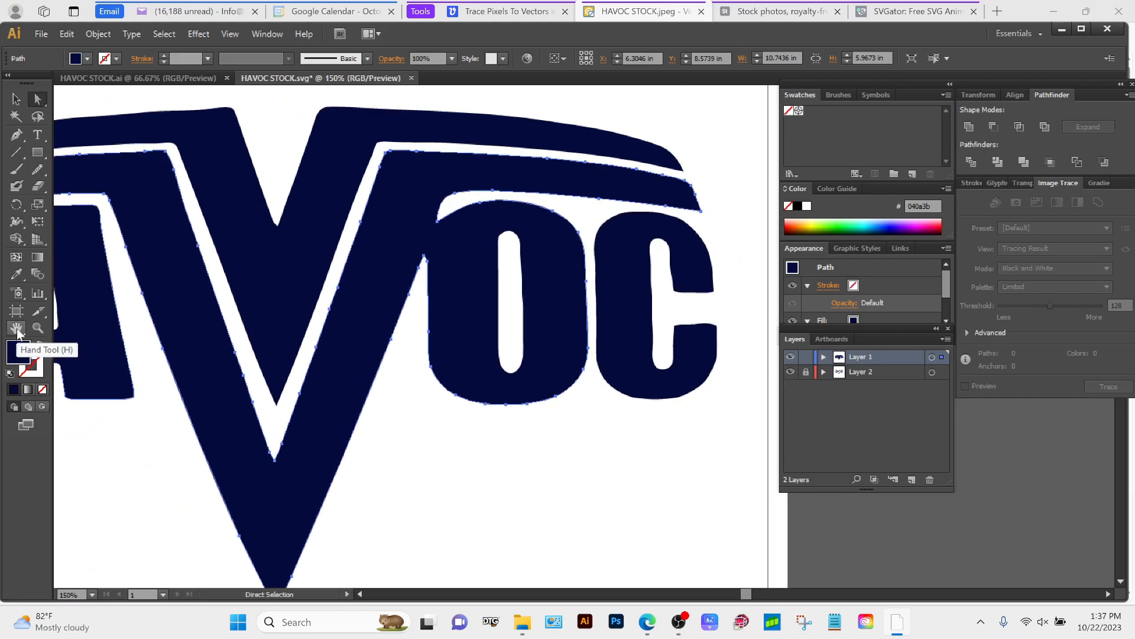
drag(506, 294, 431, 324)
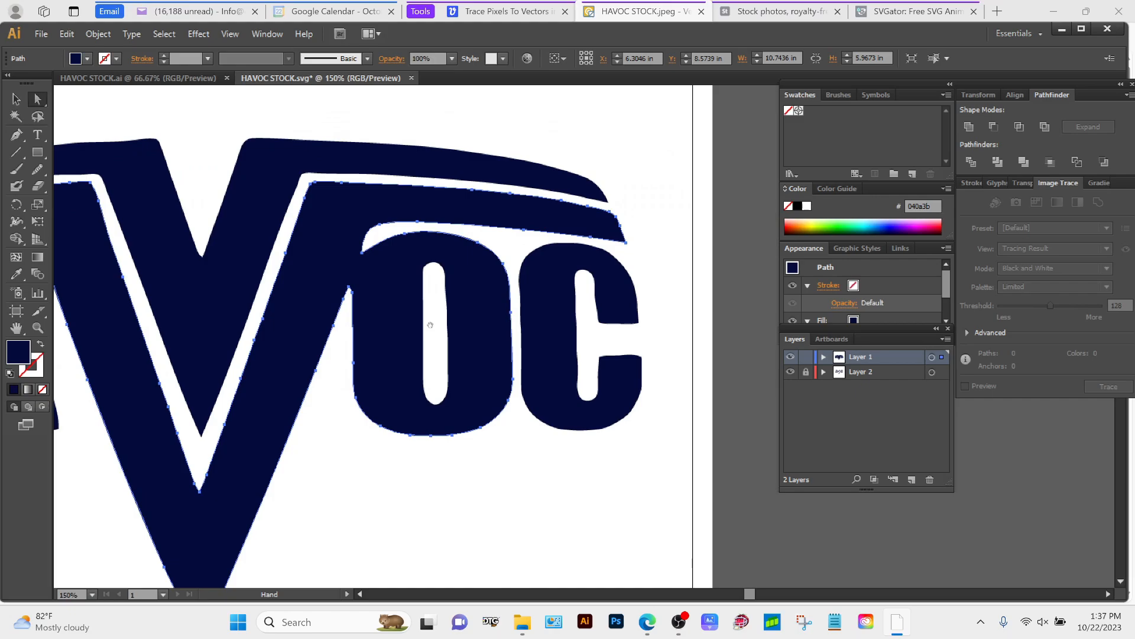
key(z)
click(471, 337)
click(563, 351)
key(a)
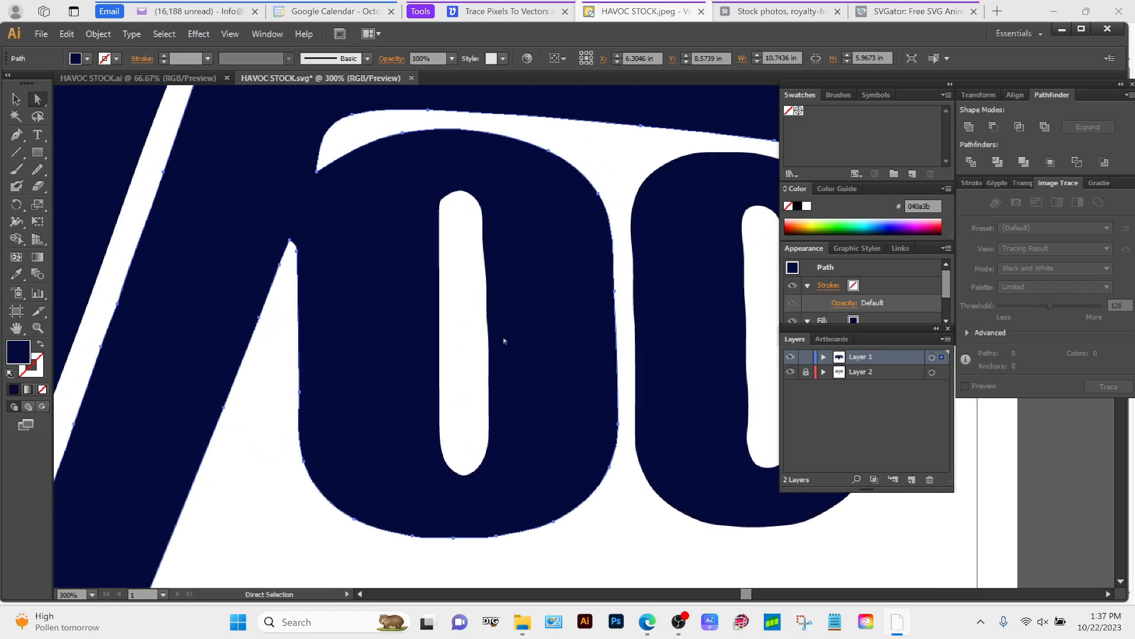
drag(488, 282, 509, 291)
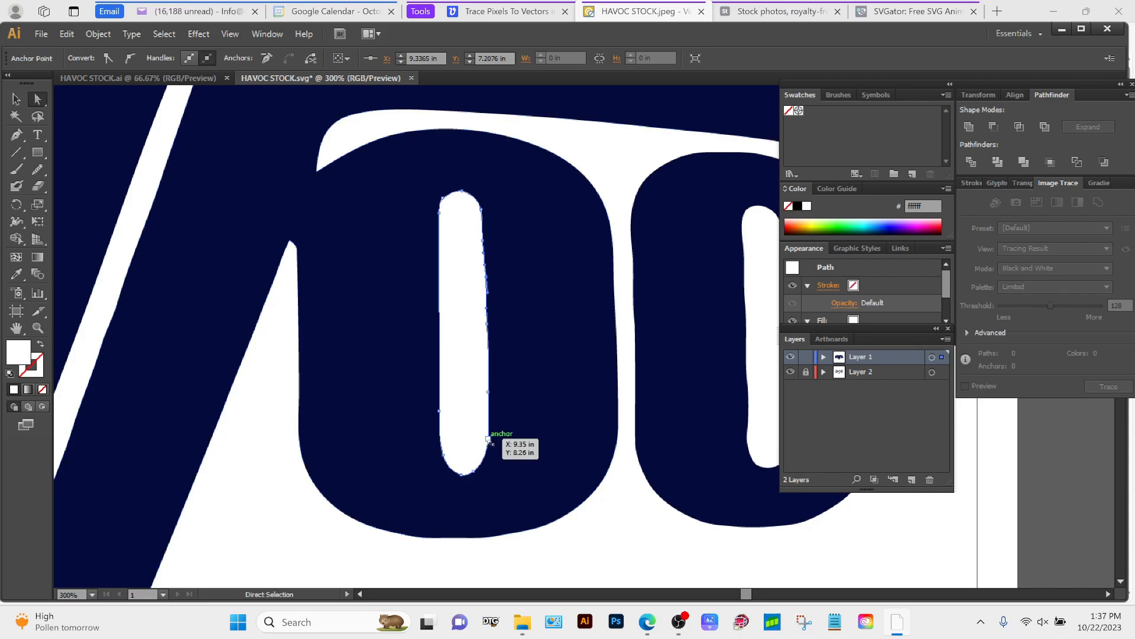
click(488, 341)
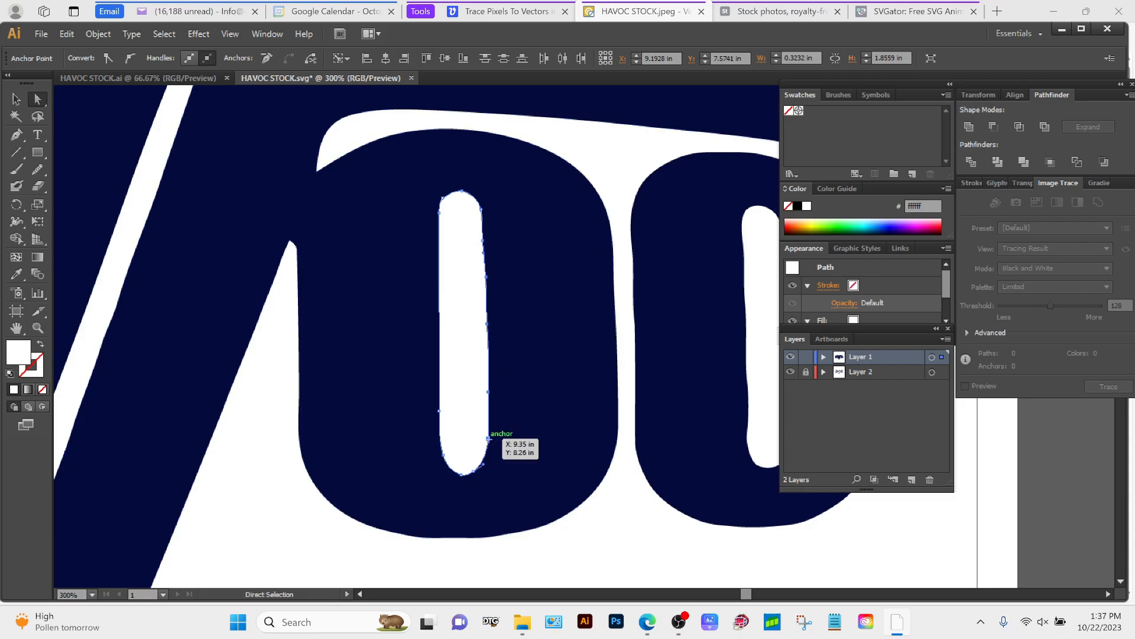
drag(489, 438, 484, 441)
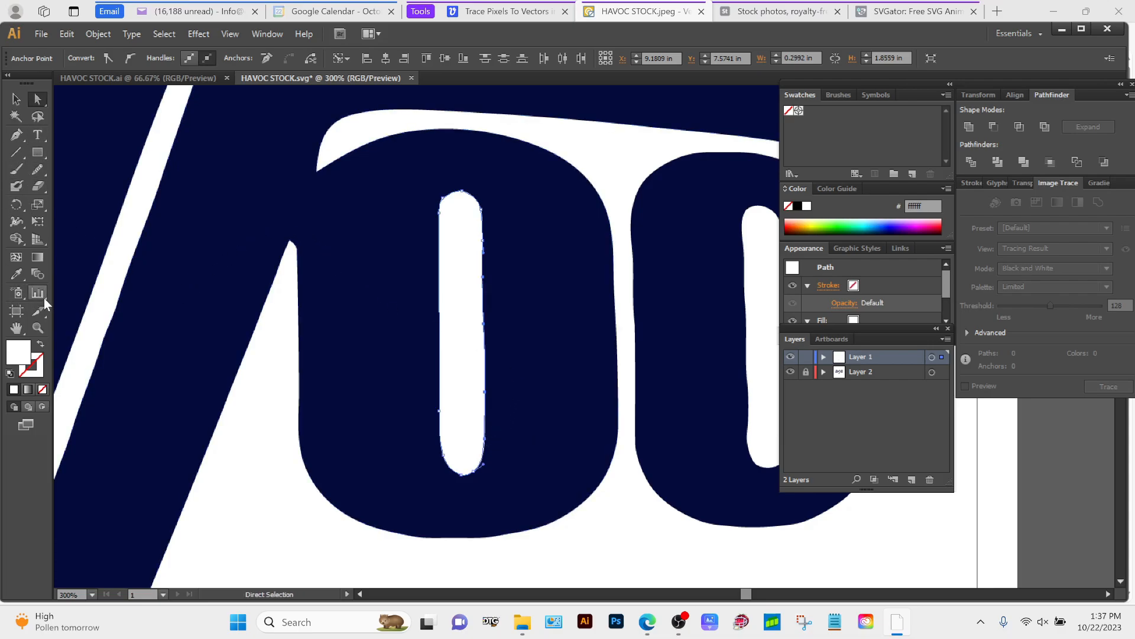
click(19, 136)
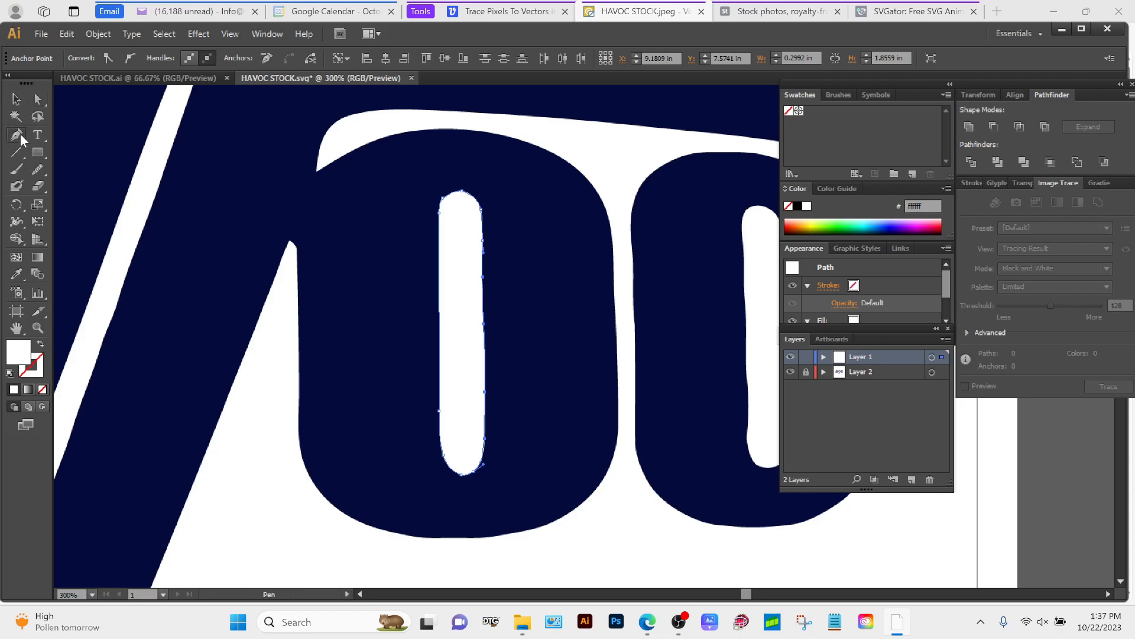
- Delete the extra anchor points along the right side of the O's inner opening to straighten that edge
click(484, 323)
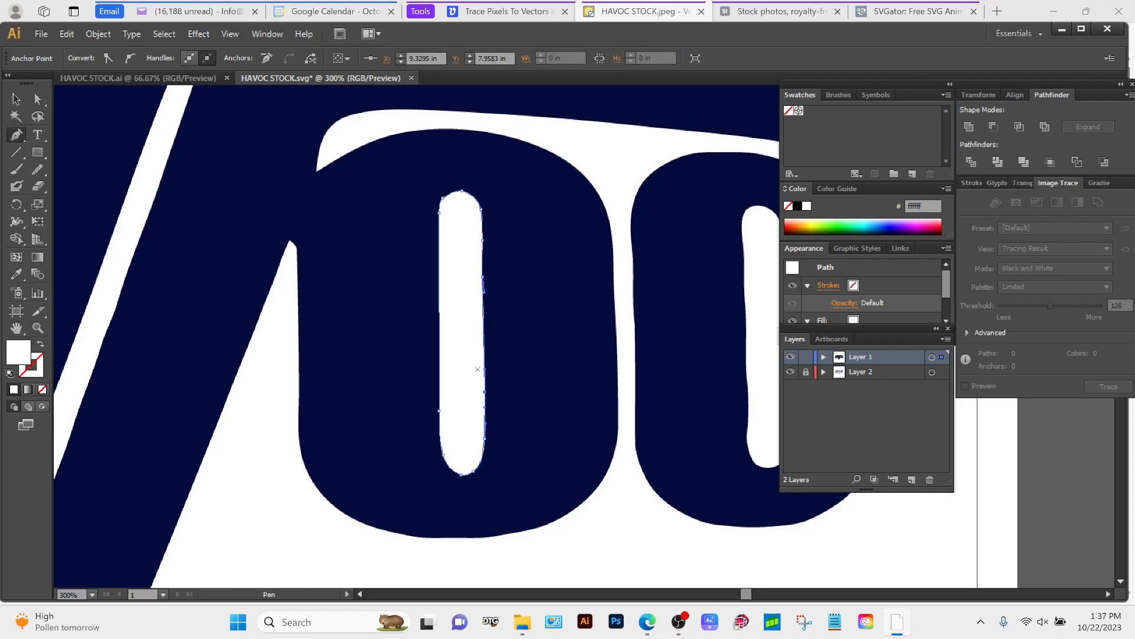
click(484, 440)
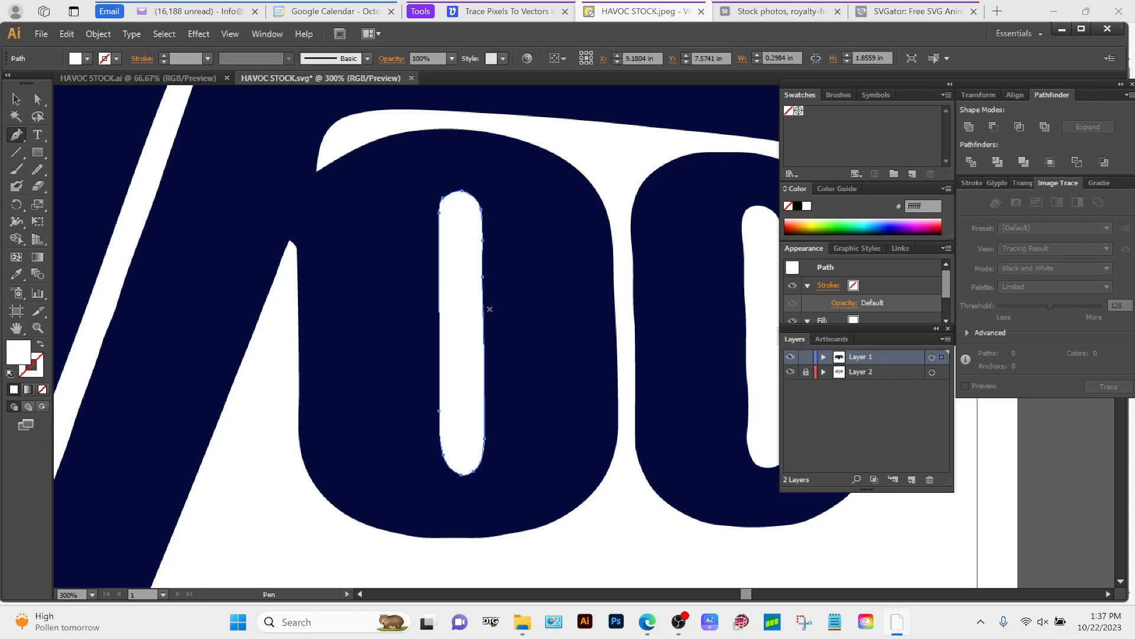
click(484, 275)
click(483, 252)
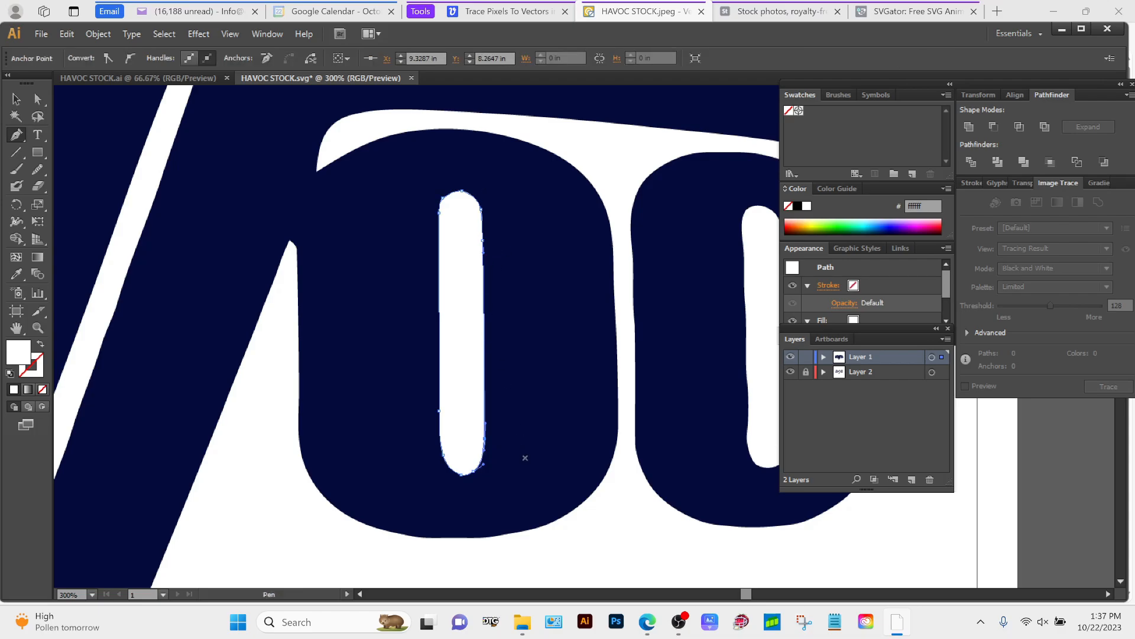
key(a)
click(572, 574)
- Select the C, smooth the left edge of its inner opening, and delete the extra anchor partway down that edge
key(space)
drag(488, 392, 271, 385)
click(489, 362)
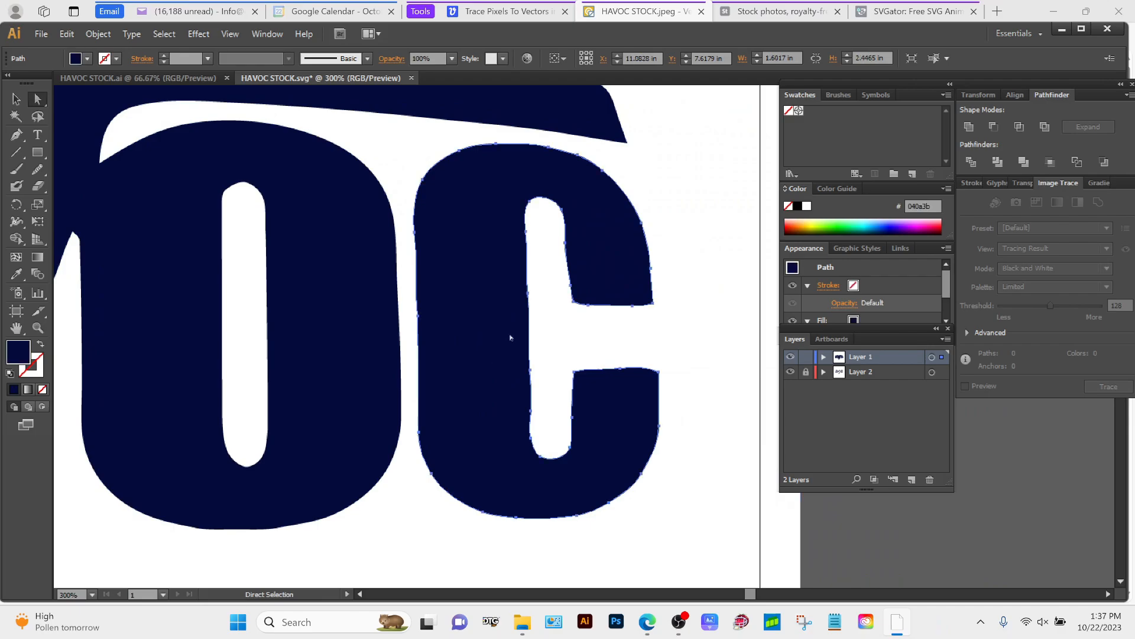
click(39, 169)
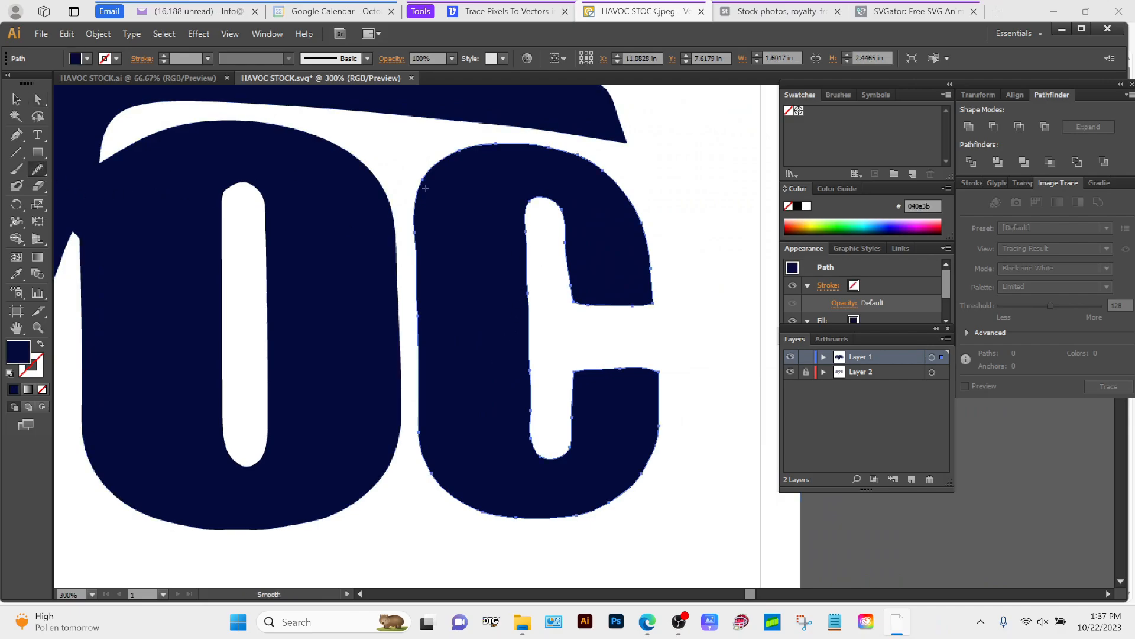
mouse_move(530, 323)
mouse_down()
mouse_move(528, 391)
mouse_move(517, 314)
mouse_up()
mouse_move(526, 398)
mouse_down()
mouse_move(538, 359)
mouse_move(532, 271)
mouse_move(539, 362)
mouse_up()
key(p)
click(531, 379)
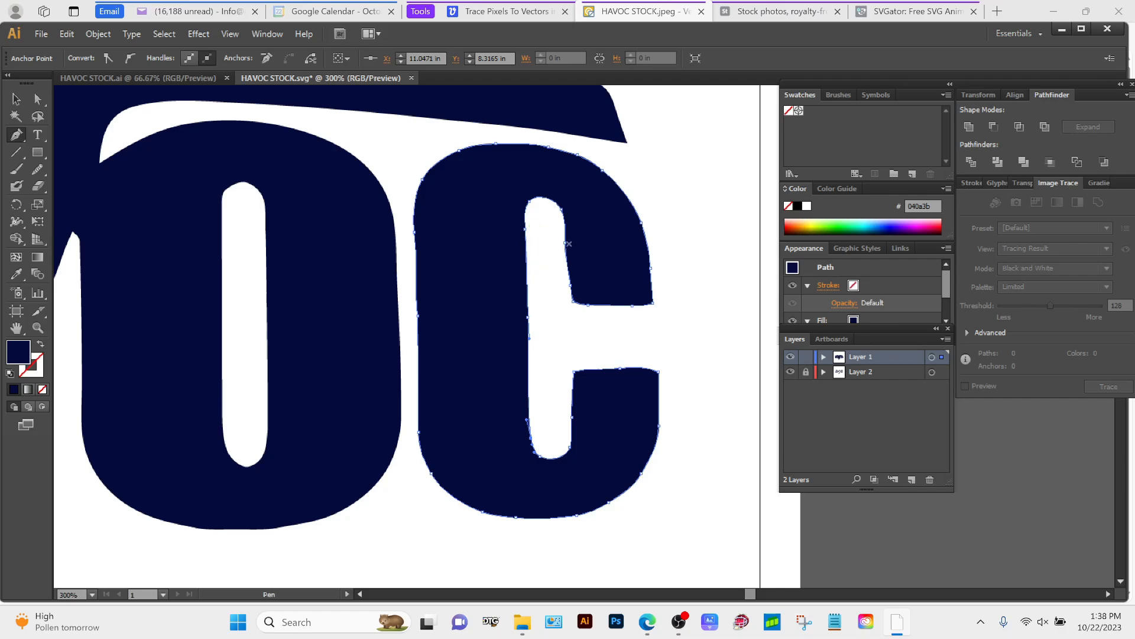
- Shift the anchor on the inner edge of the C's upper arm slightly outward to even out the opening
key(a)
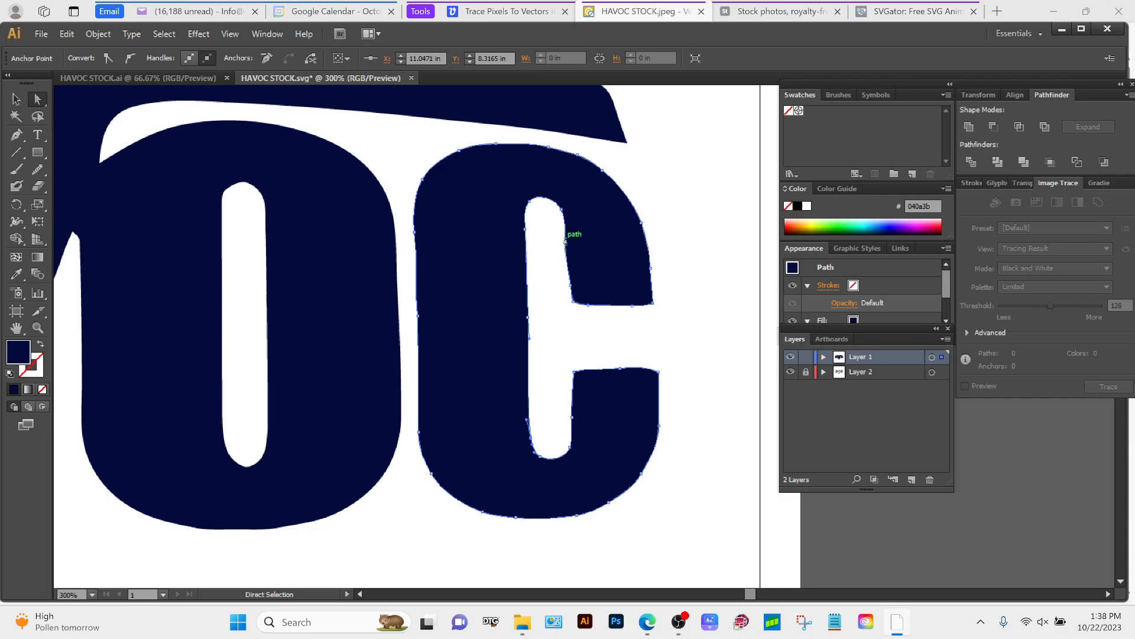
drag(565, 241, 570, 246)
click(561, 370)
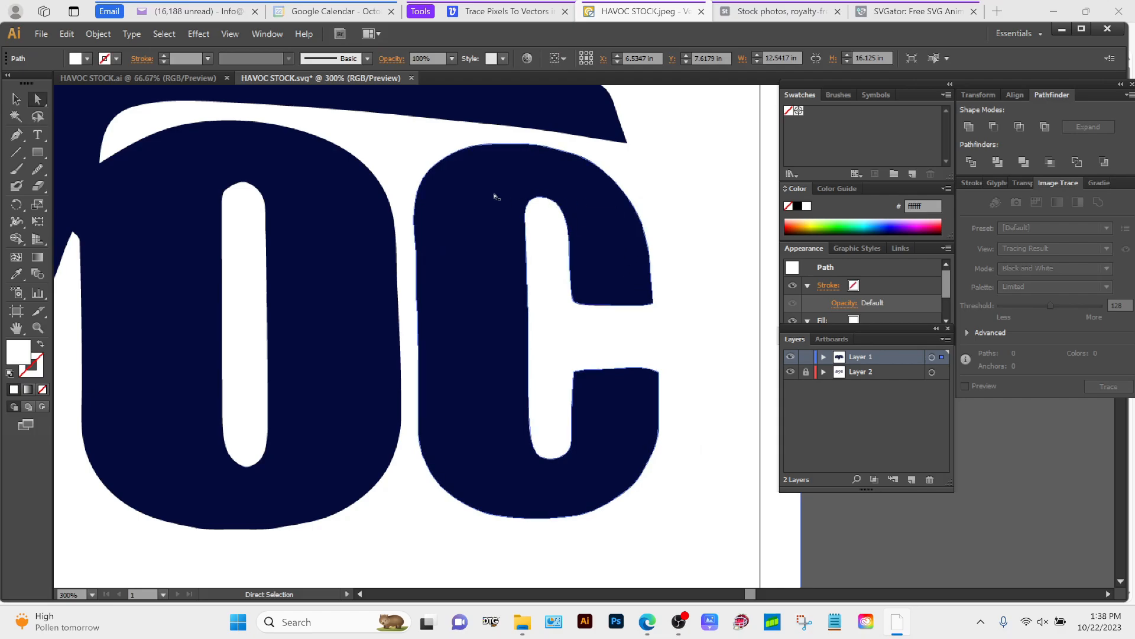
- Select the C and smooth its outer curve over the top and down the outer side of the upper arm
click(543, 163)
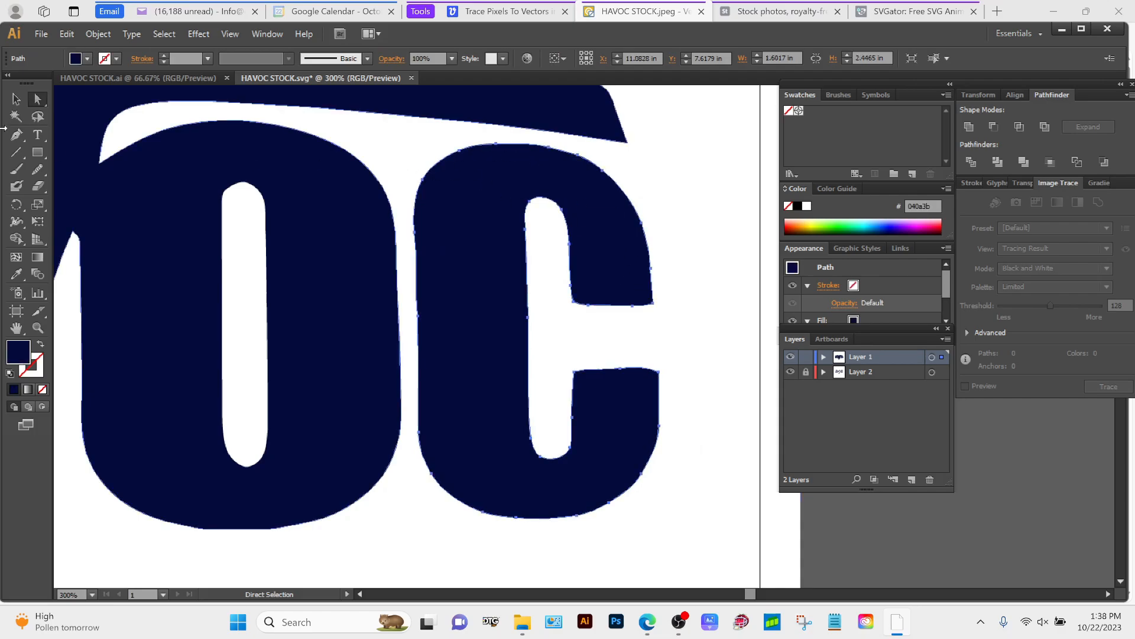
click(36, 168)
drag(508, 143, 624, 178)
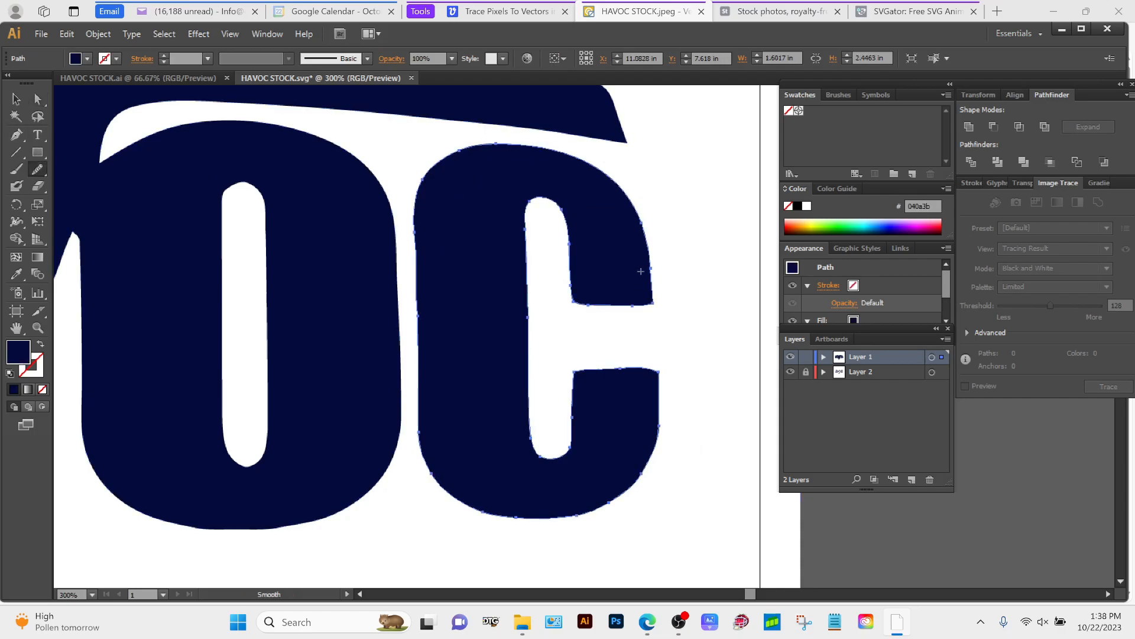
drag(650, 255, 664, 266)
- Smooth the underside of the C's upper arm and its outer curve around the base, then deselect the letter
mouse_move(598, 359)
mouse_down()
mouse_move(596, 313)
mouse_move(591, 338)
mouse_move(621, 304)
mouse_move(637, 305)
mouse_move(609, 308)
mouse_up()
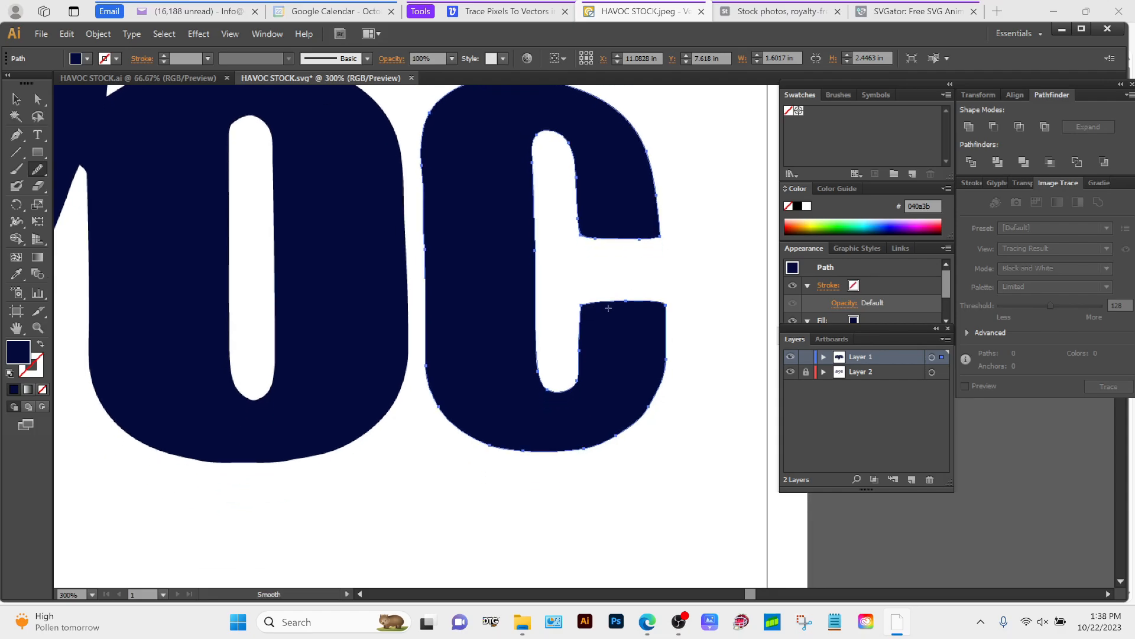
drag(615, 249, 655, 250)
mouse_move(658, 354)
mouse_down()
mouse_move(631, 441)
mouse_move(653, 430)
mouse_move(624, 419)
mouse_move(623, 433)
mouse_move(583, 452)
mouse_move(473, 440)
mouse_up()
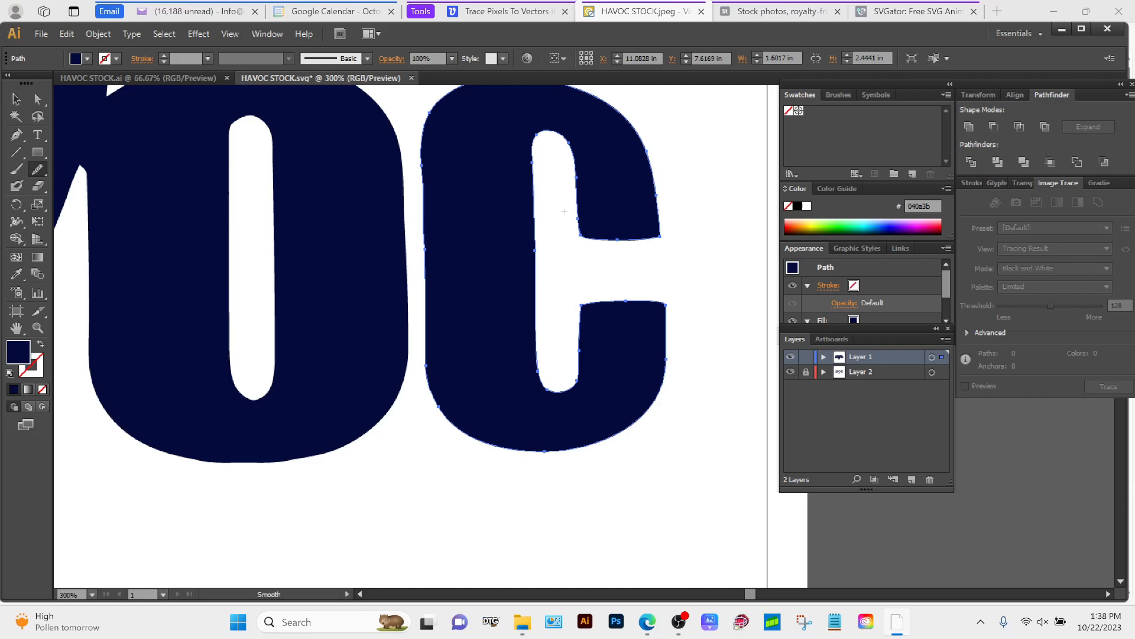
drag(535, 255, 541, 304)
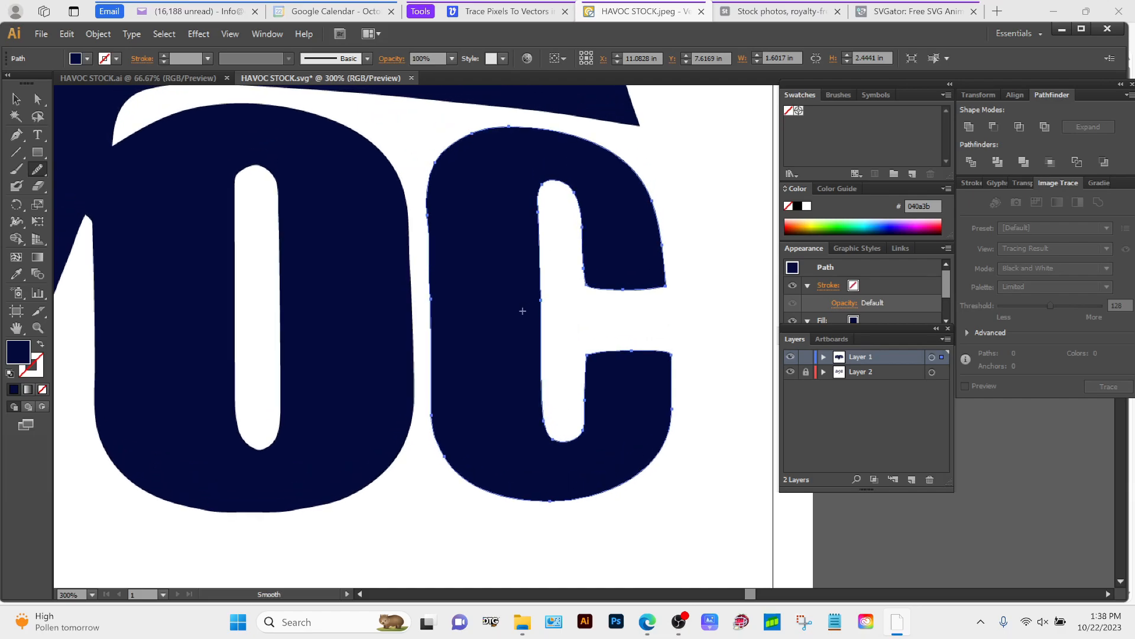
key(a)
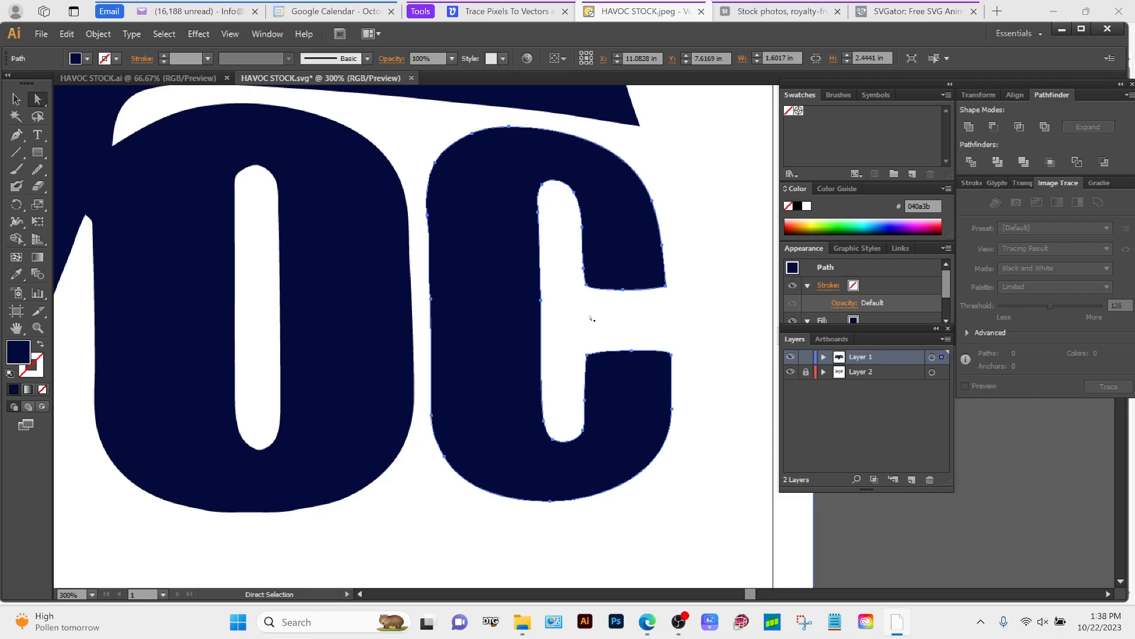
click(570, 318)
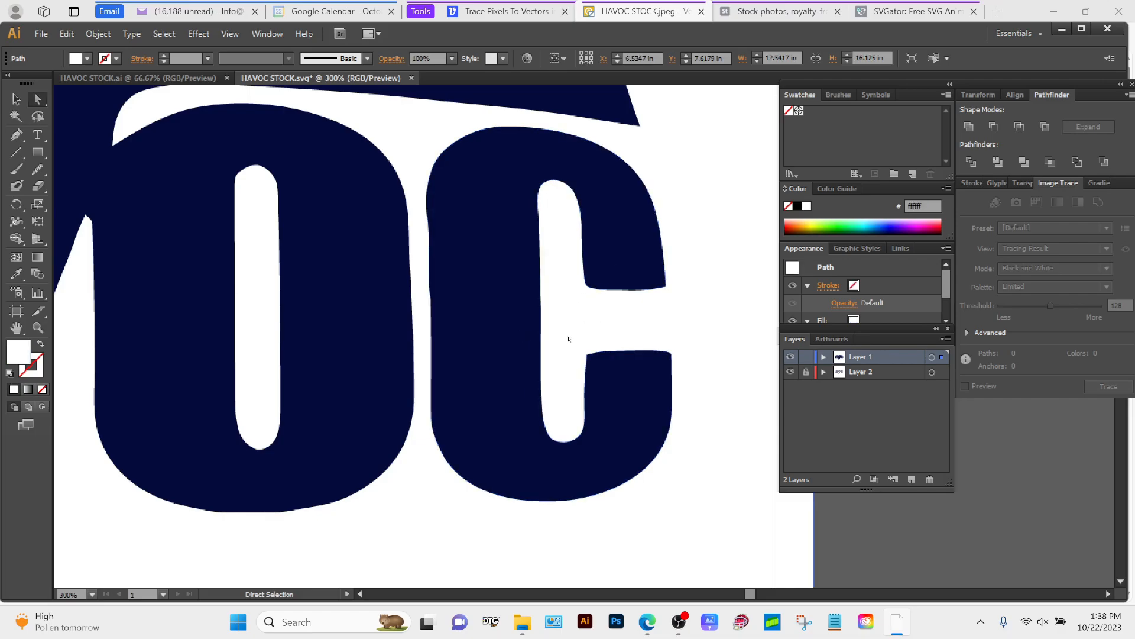
- Select the lower V shape and smooth its outer left edge beside the A and the underside of its left wing
key(z)
alt+click(575, 317)
alt+click(576, 317)
alt+click(575, 318)
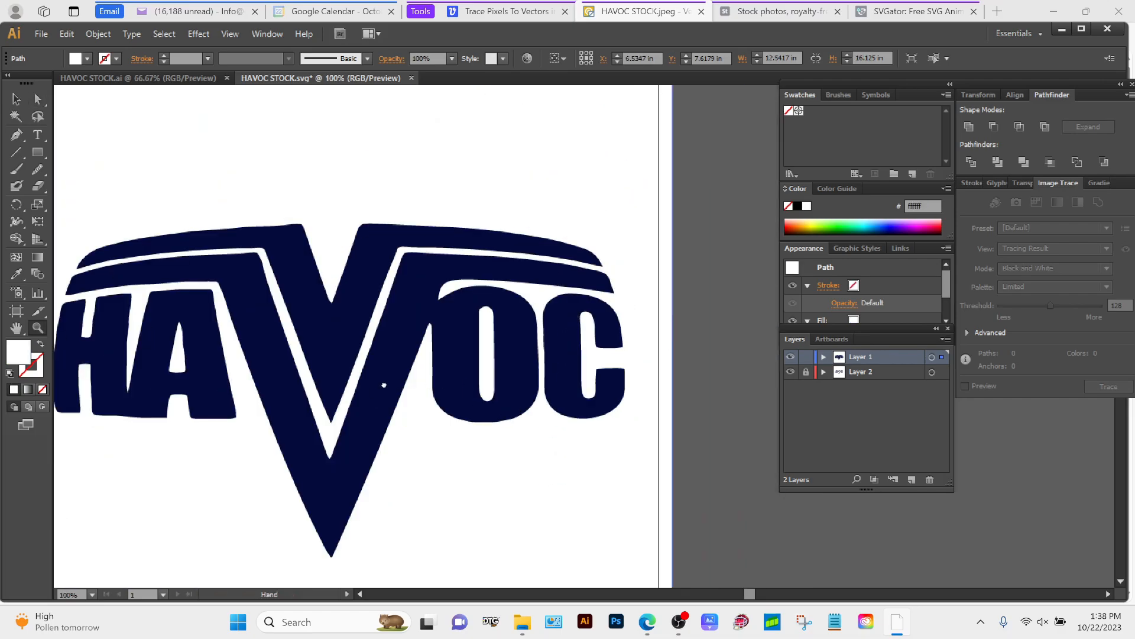
drag(380, 388, 420, 351)
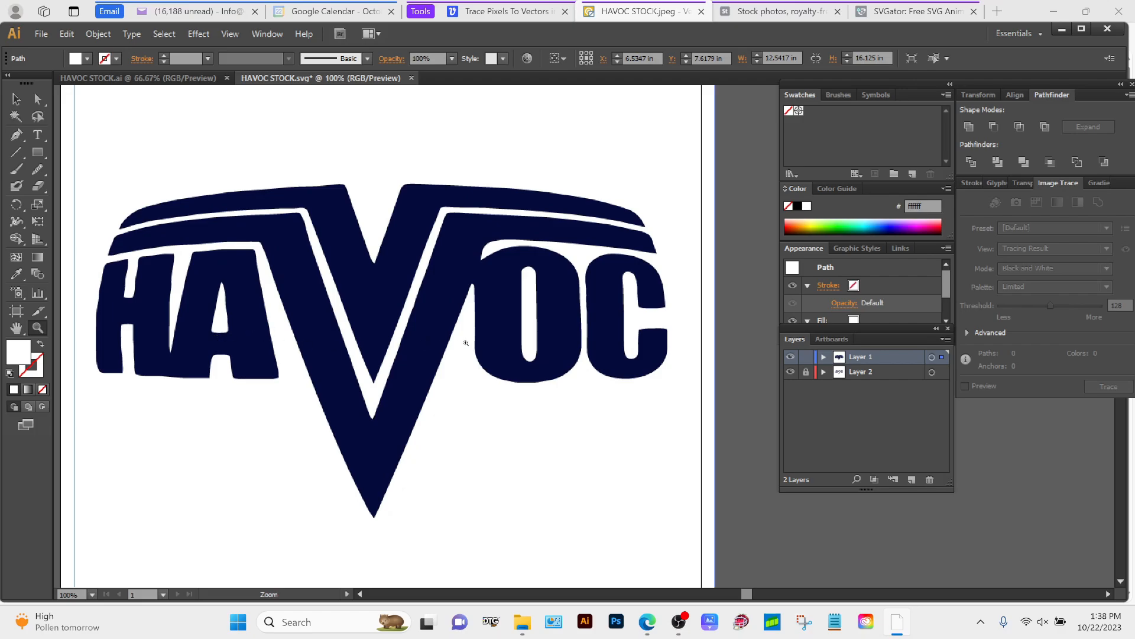
click(446, 367)
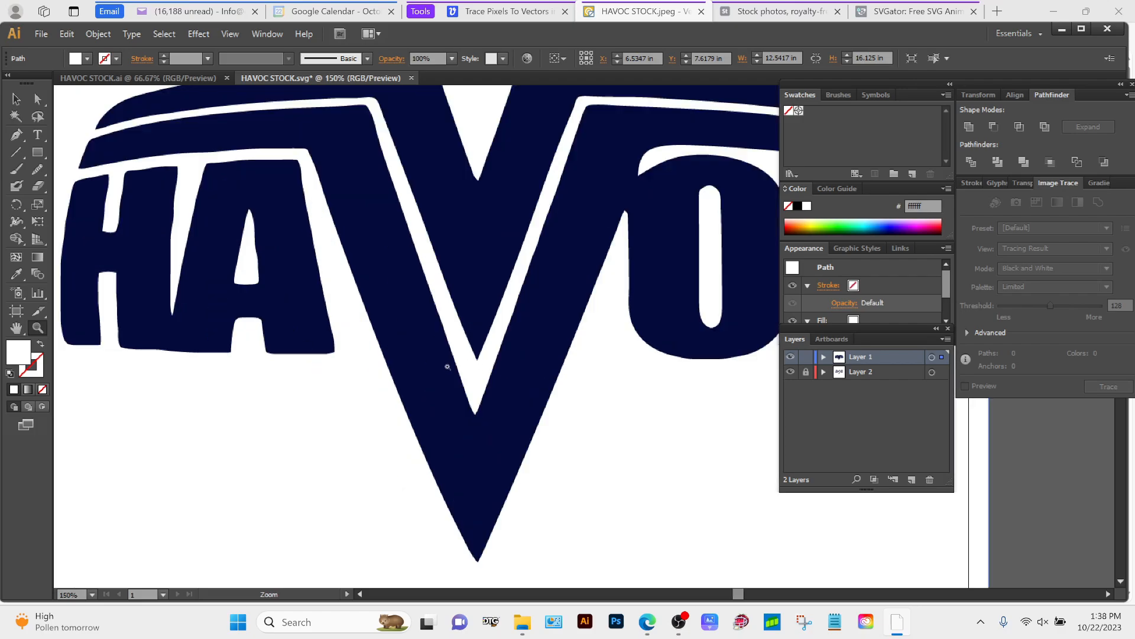
click(343, 260)
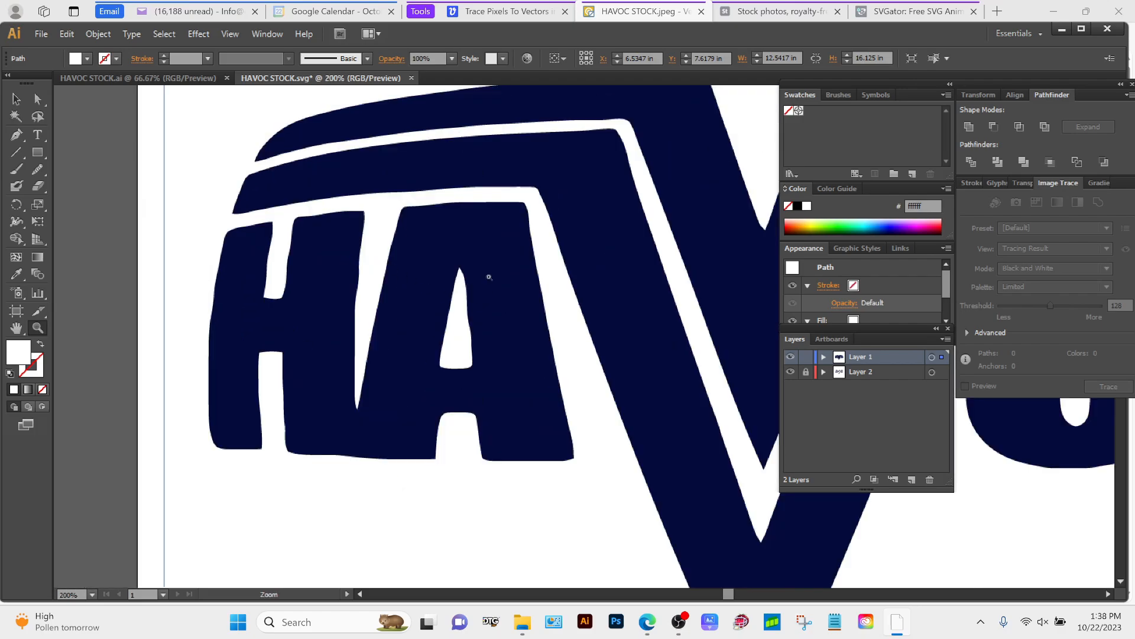
key(a)
click(546, 201)
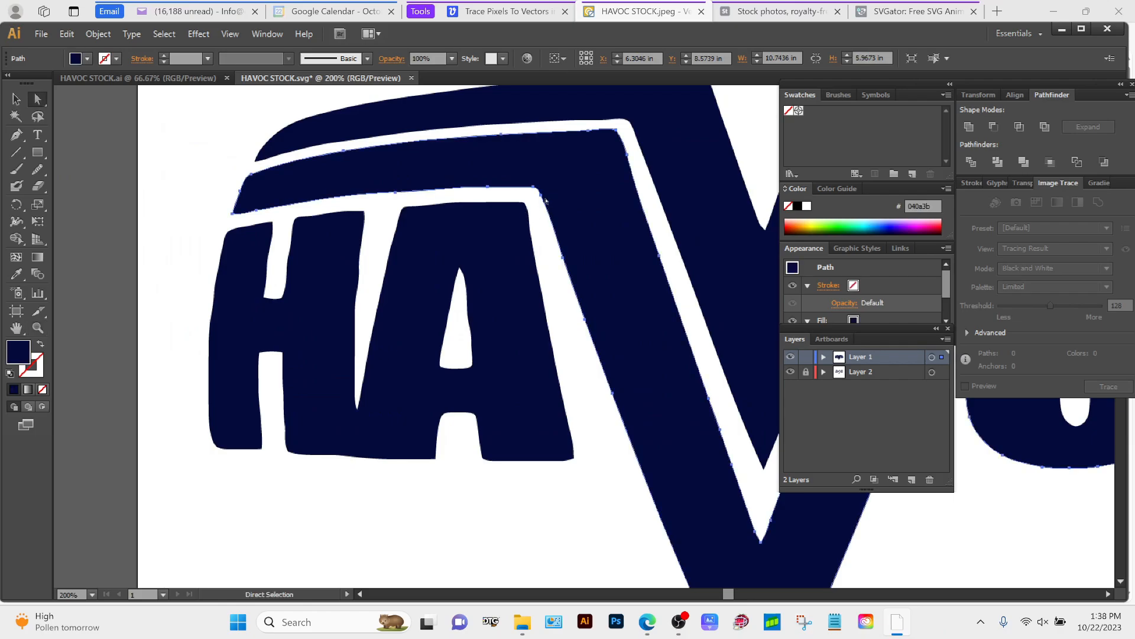
click(37, 170)
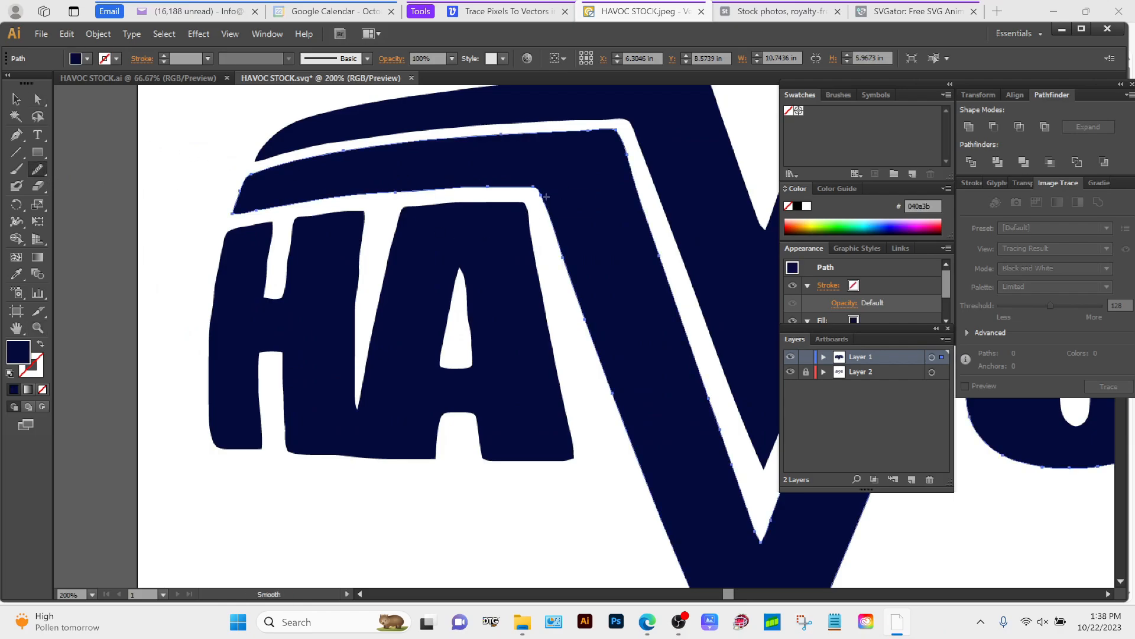
drag(549, 227, 551, 232)
drag(569, 272, 569, 273)
drag(554, 228, 545, 192)
key(ctrl+z)
drag(376, 188, 376, 189)
ctrl+click(571, 349)
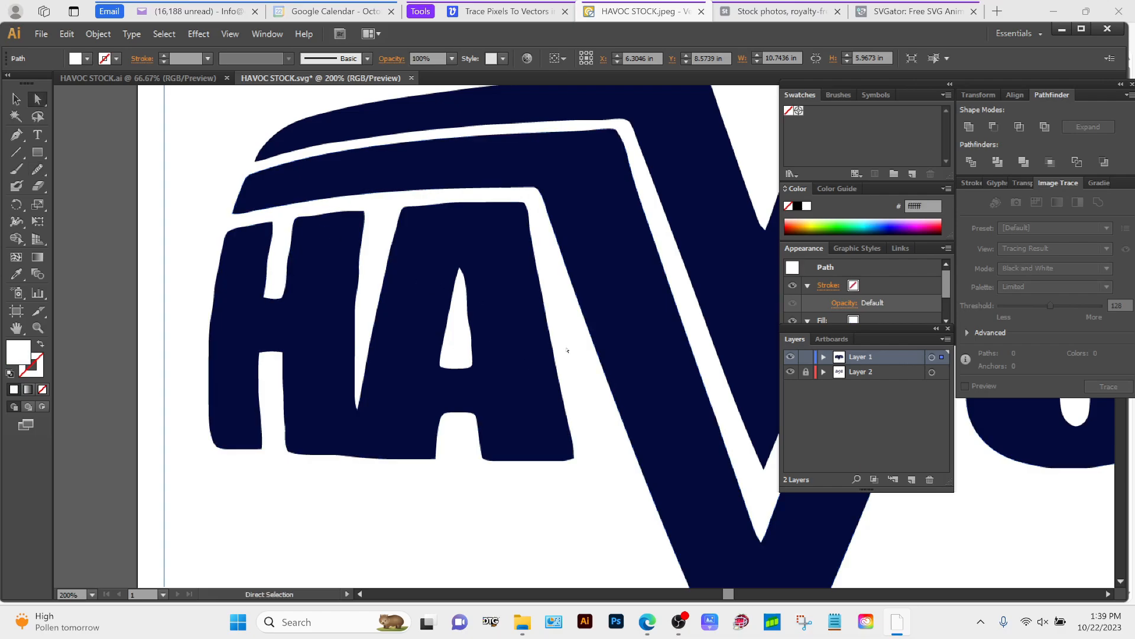
- Select the joined H and A shape and smooth the A's right edge and the bottom edge where the letters join
ctrl+click(508, 329)
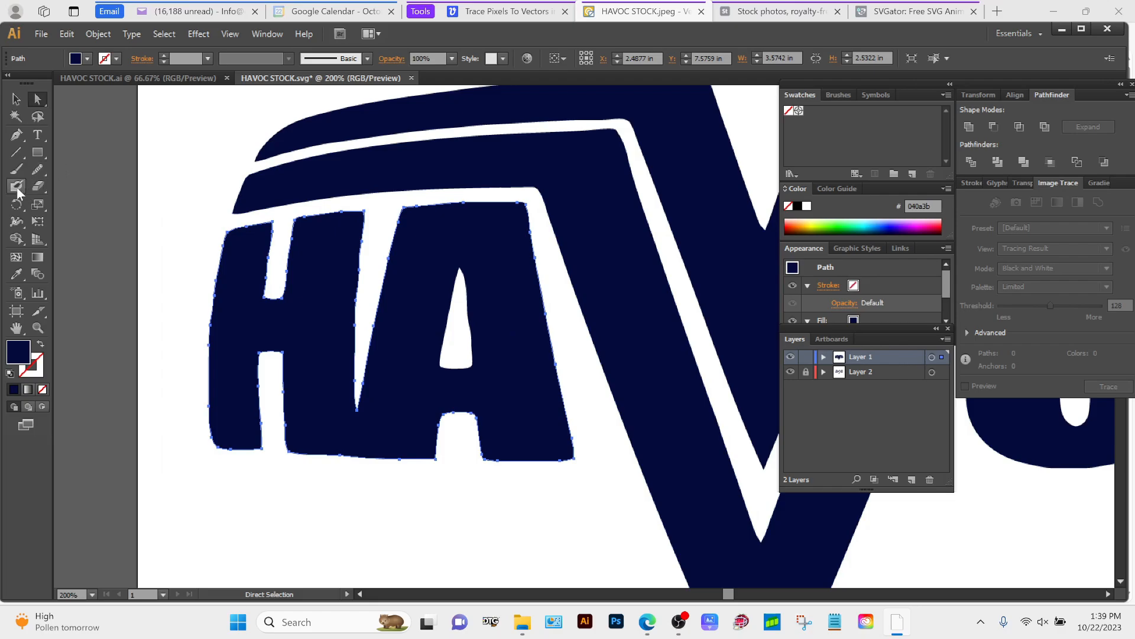
click(34, 171)
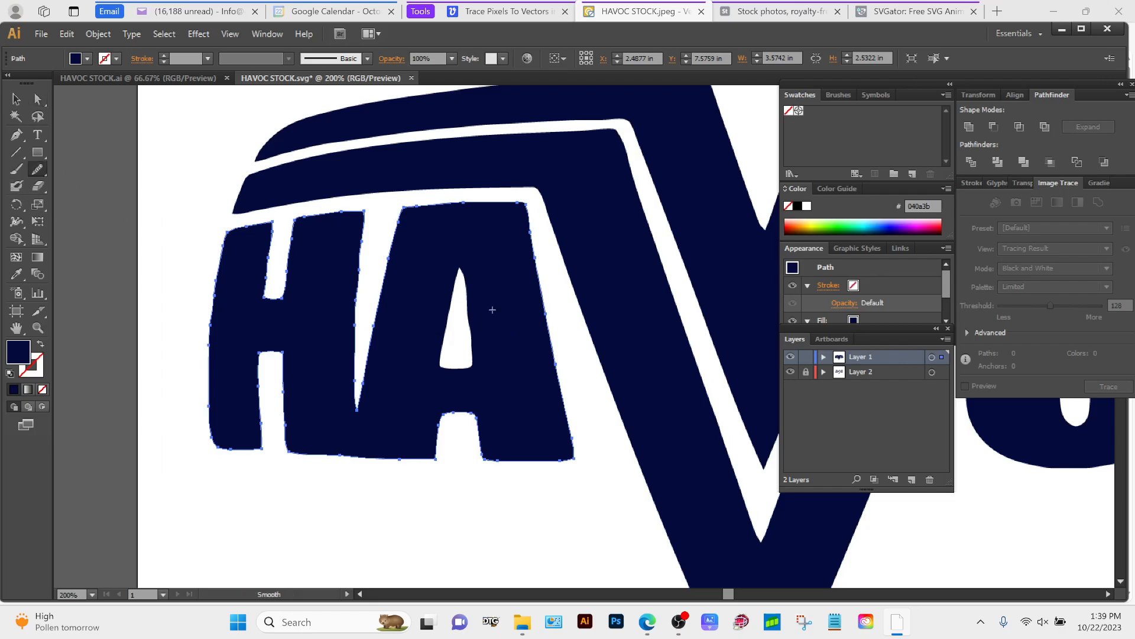
drag(546, 260, 545, 259)
drag(403, 465, 290, 455)
key(ctrl+z)
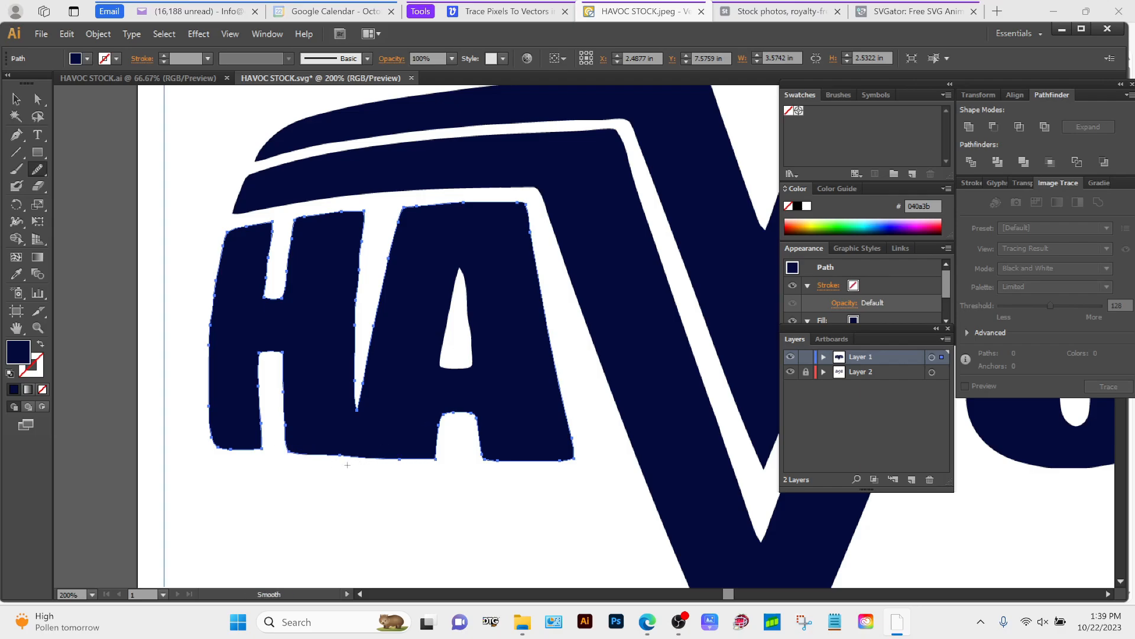
mouse_move(359, 454)
mouse_down()
mouse_move(405, 457)
mouse_move(316, 457)
mouse_move(350, 462)
mouse_up()
drag(240, 449, 225, 449)
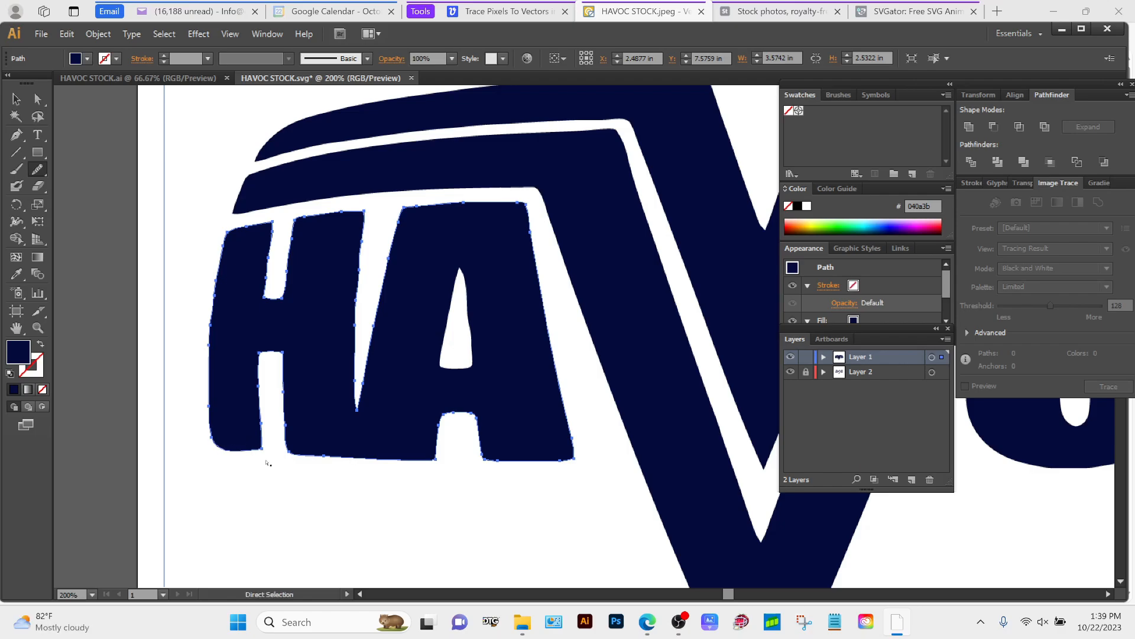
key(ctrl+z)
mouse_move(271, 261)
mouse_down()
mouse_move(273, 227)
mouse_move(287, 291)
mouse_move(301, 227)
mouse_up()
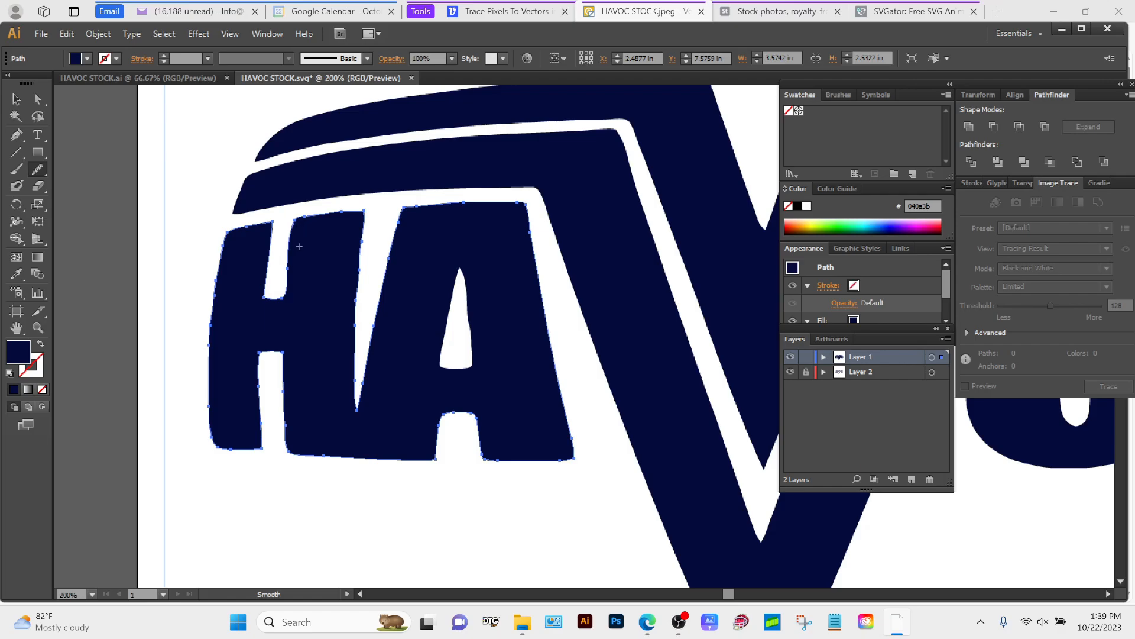
key(ctrl+z)
key(a)
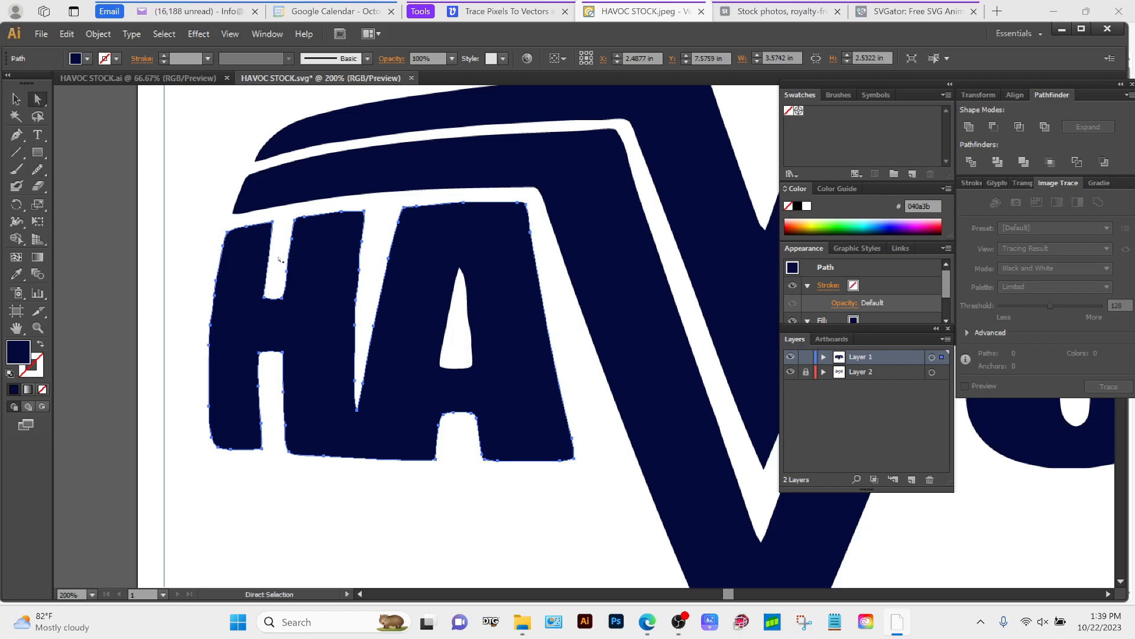
- Smooth the H's top edge and left outer edge and the A's left diagonal edge
click(39, 170)
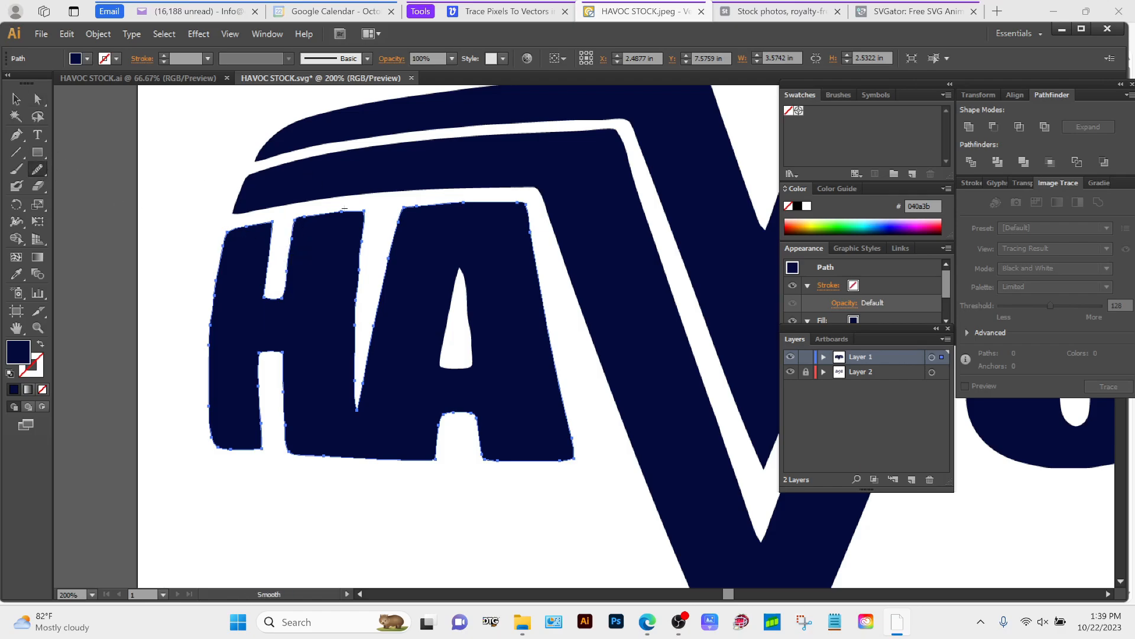
mouse_move(344, 208)
mouse_down()
mouse_move(257, 219)
mouse_move(231, 244)
mouse_up()
key(a)
key(n)
drag(224, 406, 216, 363)
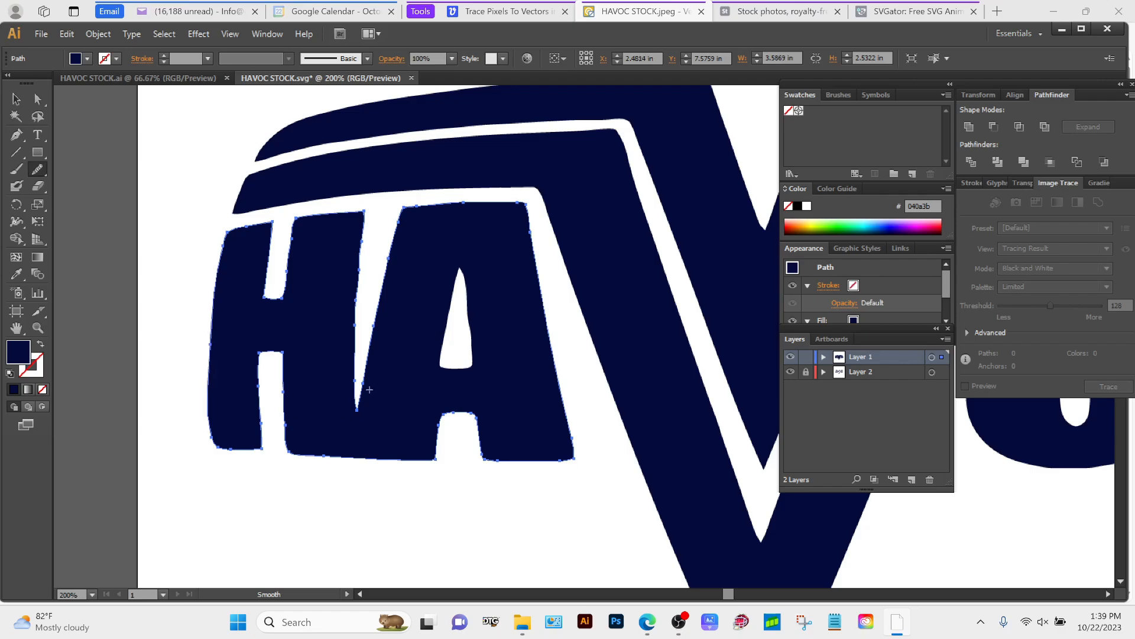
key(a)
key(n)
key(a)
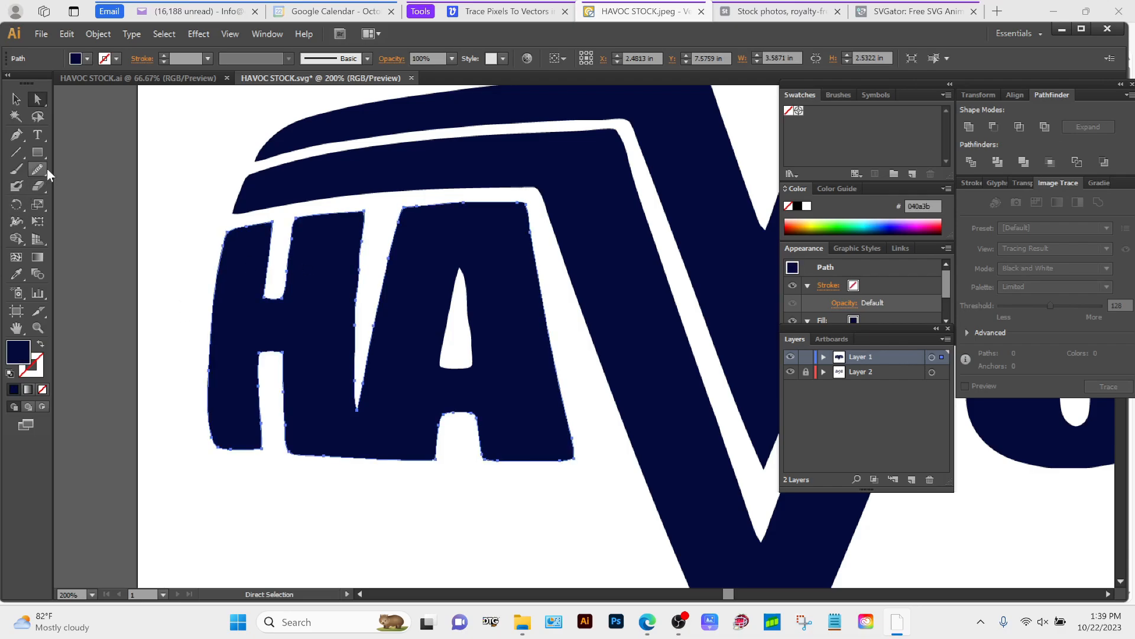
key(n)
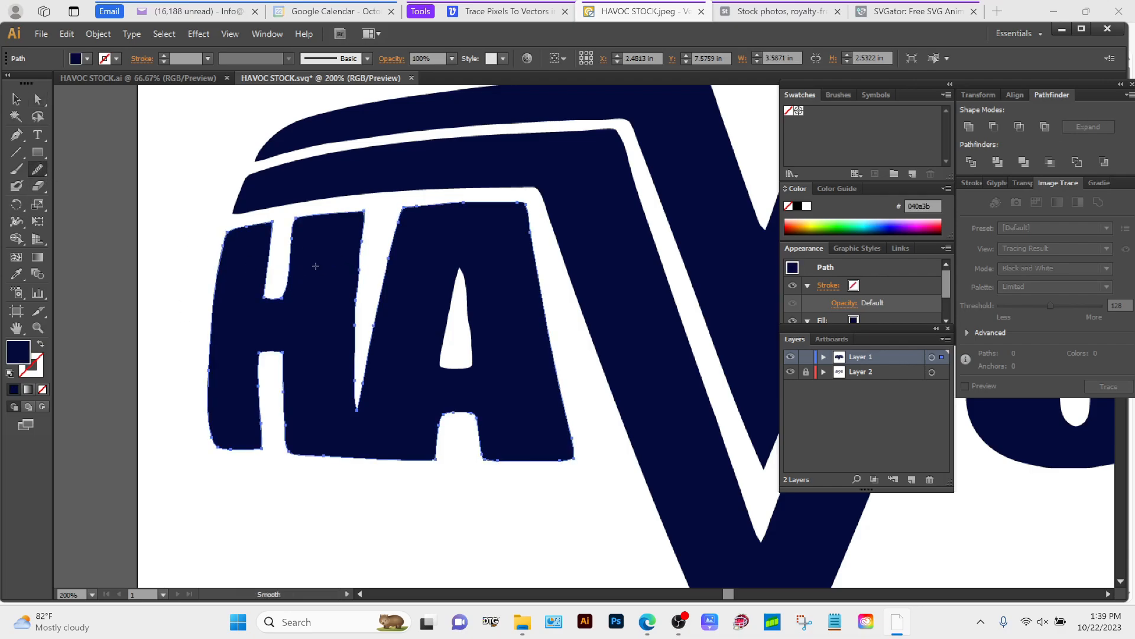
- Delete the extra anchor on the right edge of the H's upper notch, then deselect the shape
mouse_move(315, 266)
mouse_down()
mouse_move(287, 241)
mouse_move(284, 288)
mouse_up()
key(ctrl+z)
key(minus)
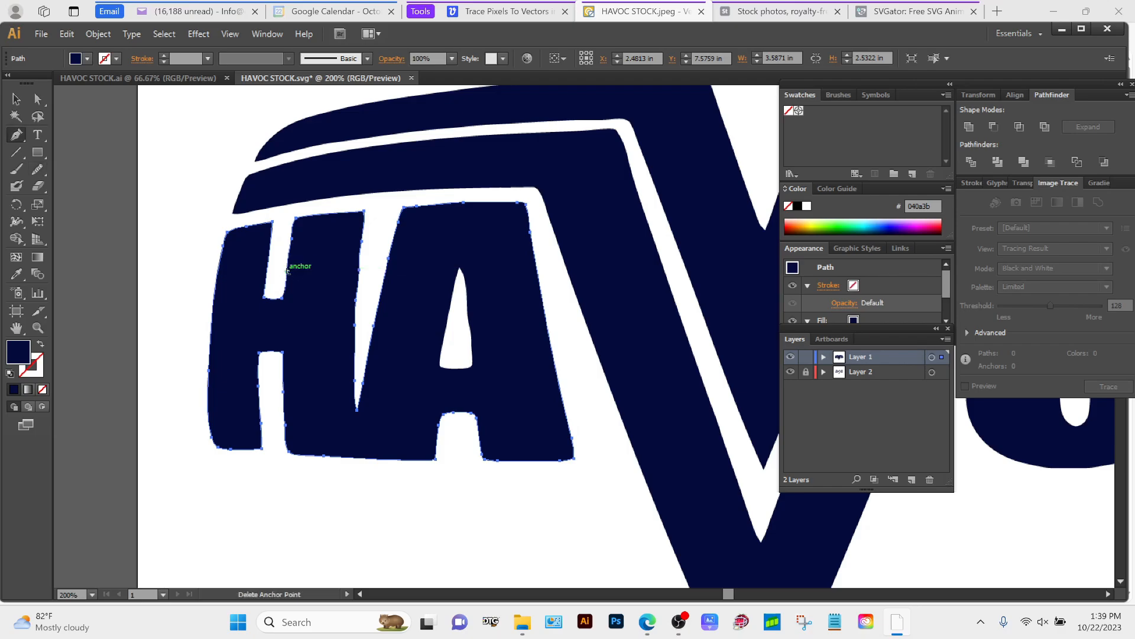
click(286, 271)
key(a)
click(277, 249)
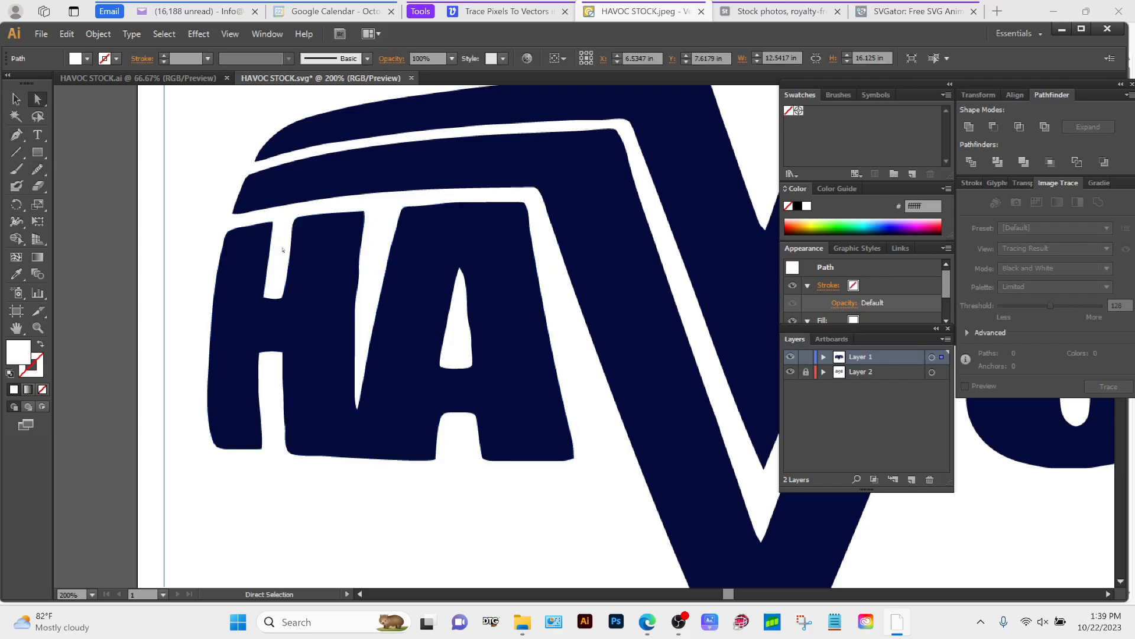
- Adjust the direction handles of the lower anchors on the right edge of the H's upper notch to even out its curve
key(z)
drag(243, 204, 421, 358)
key(a)
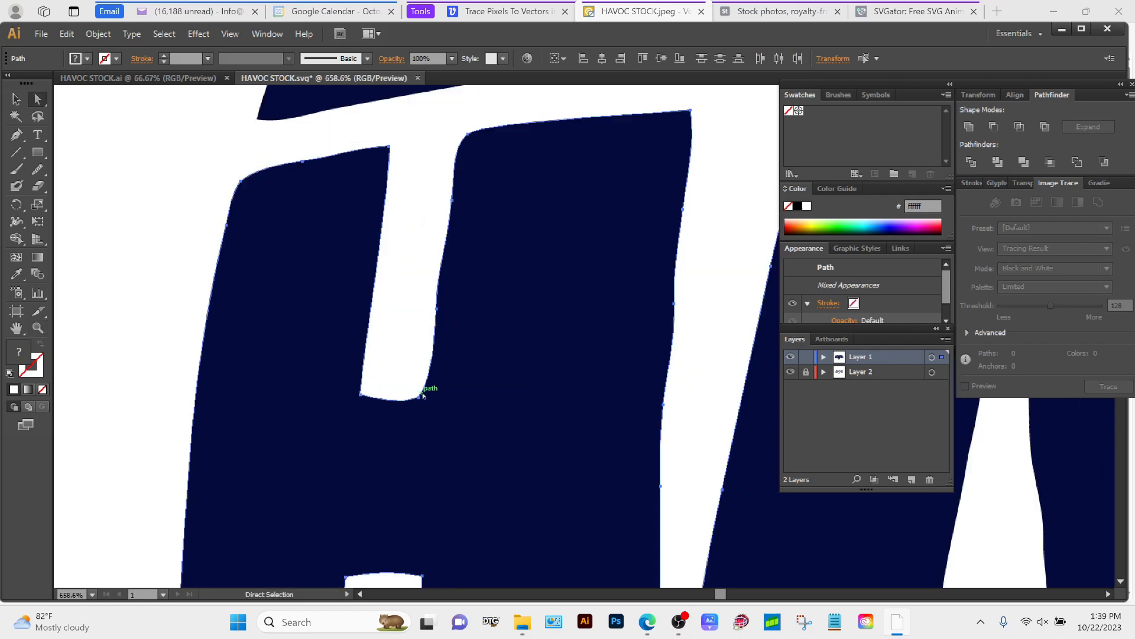
click(419, 396)
drag(432, 369, 426, 370)
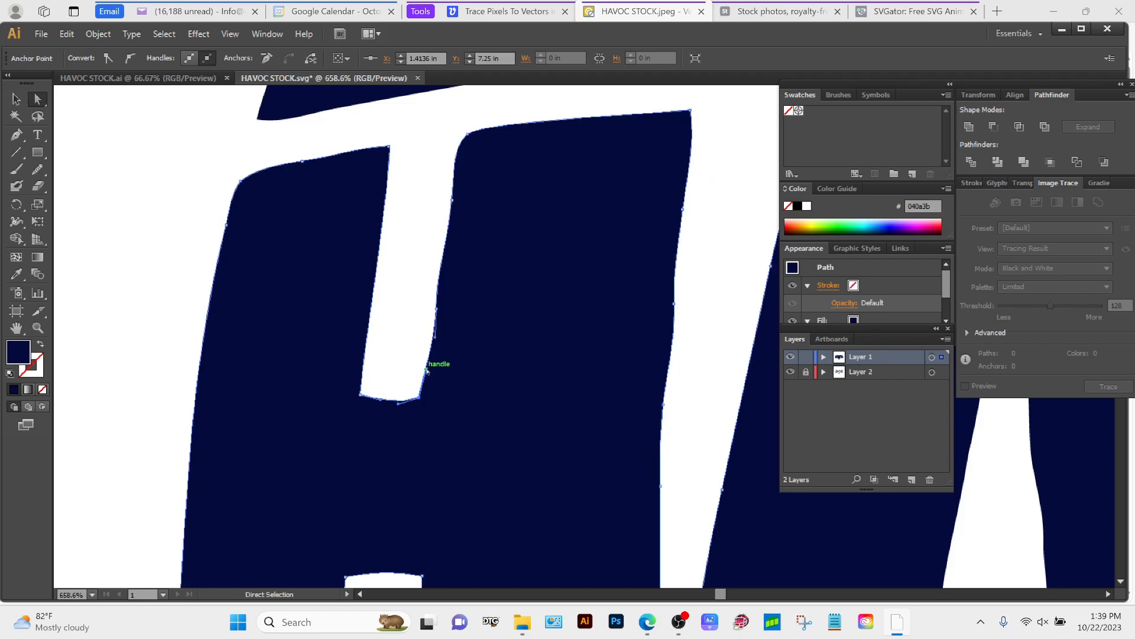
click(435, 309)
drag(435, 337, 433, 334)
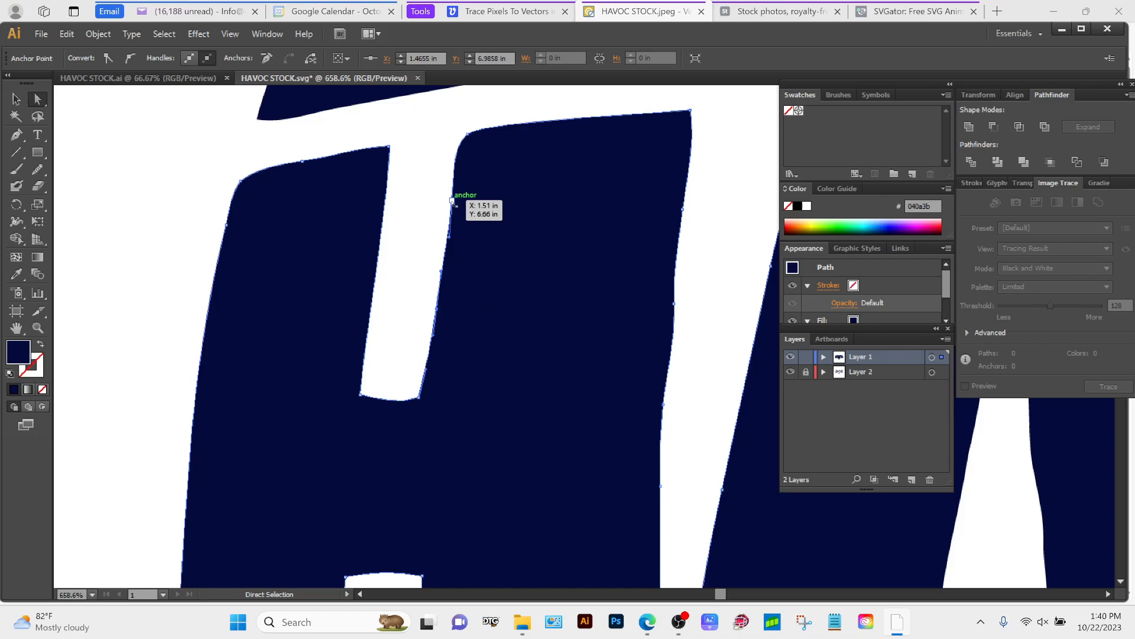
click(454, 201)
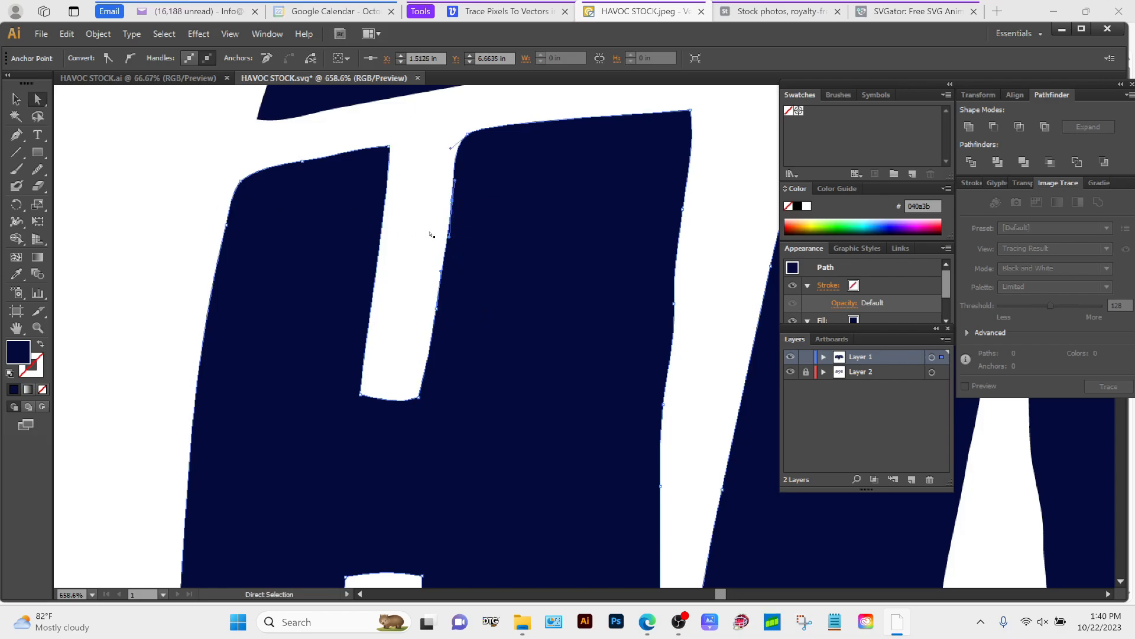
- Check the source image by hiding and reshowing Layer 1, and move the middle anchors on the upper notch's right edge slightly left
click(791, 357)
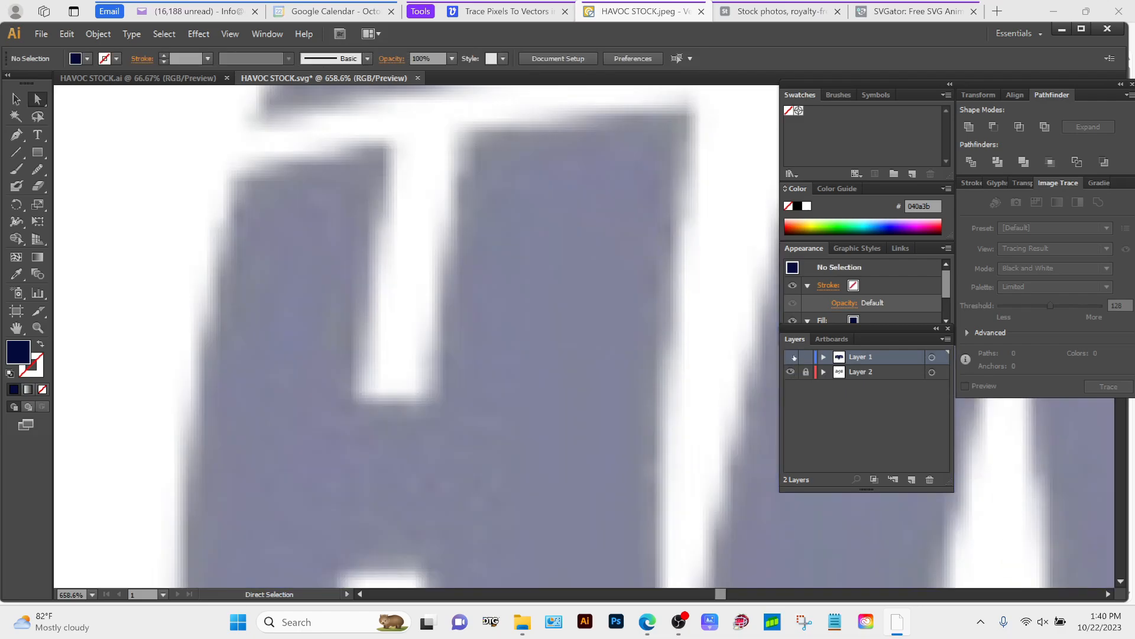
click(792, 357)
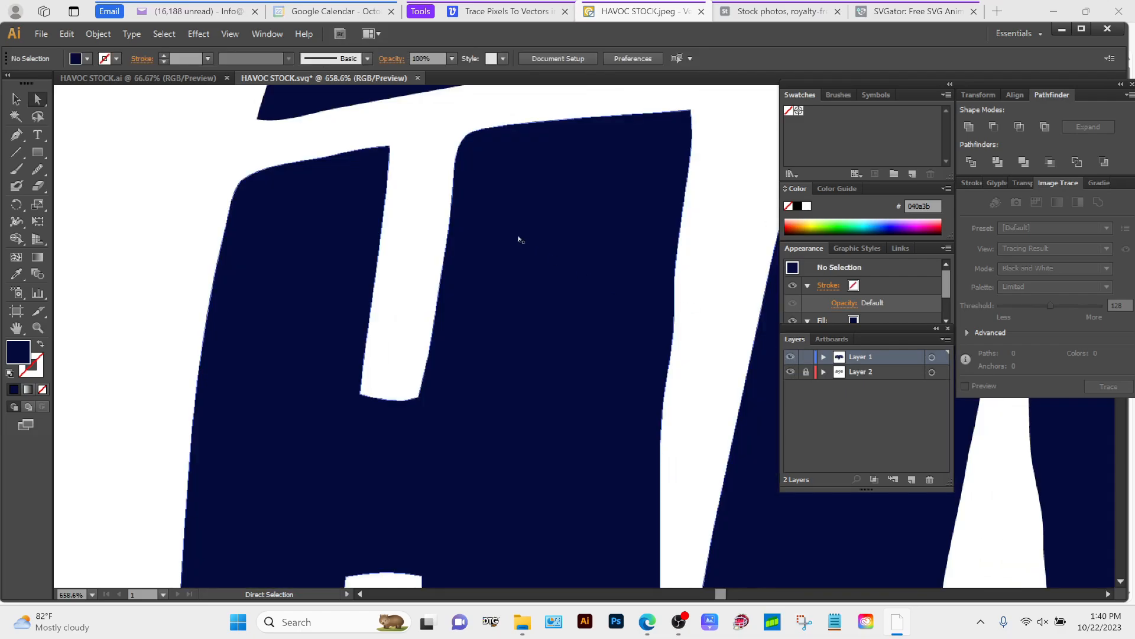
click(454, 200)
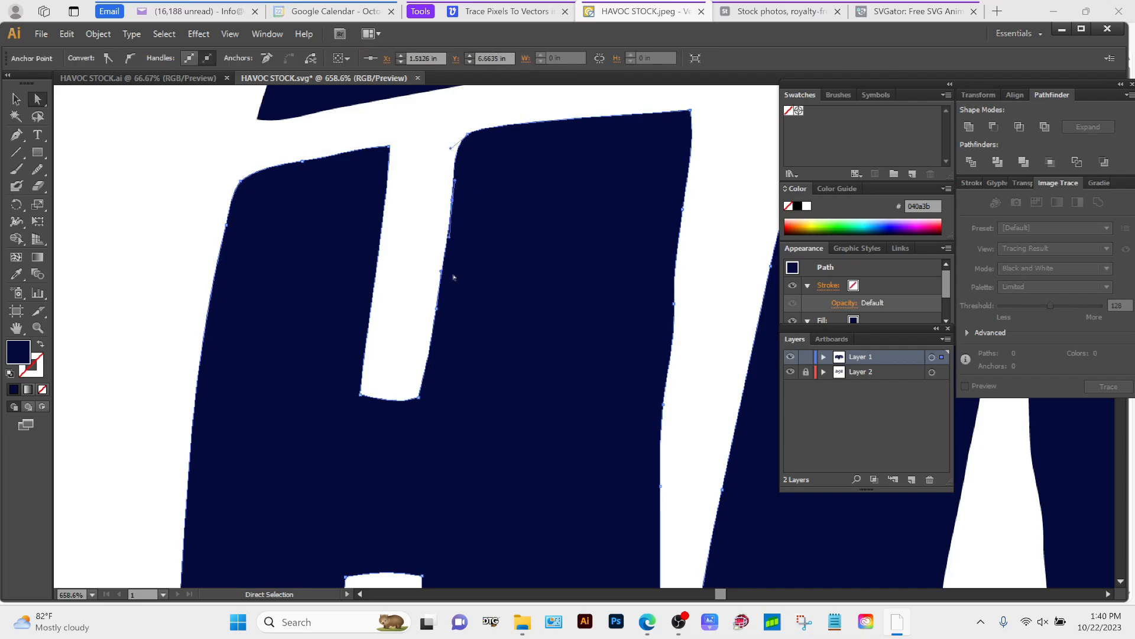
drag(439, 310, 435, 306)
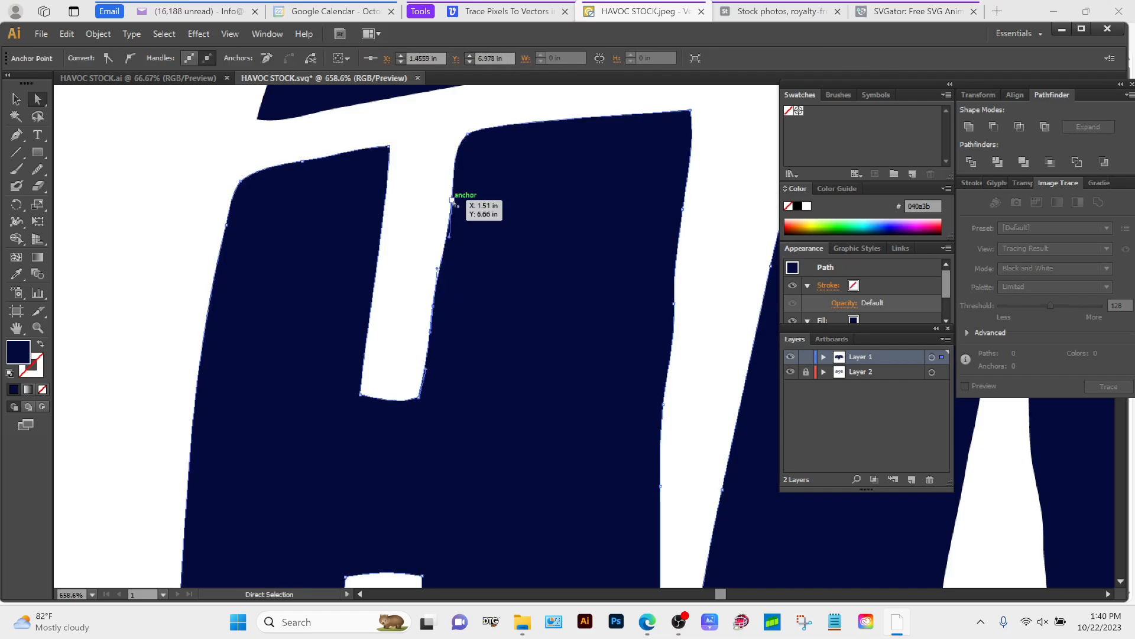
click(452, 201)
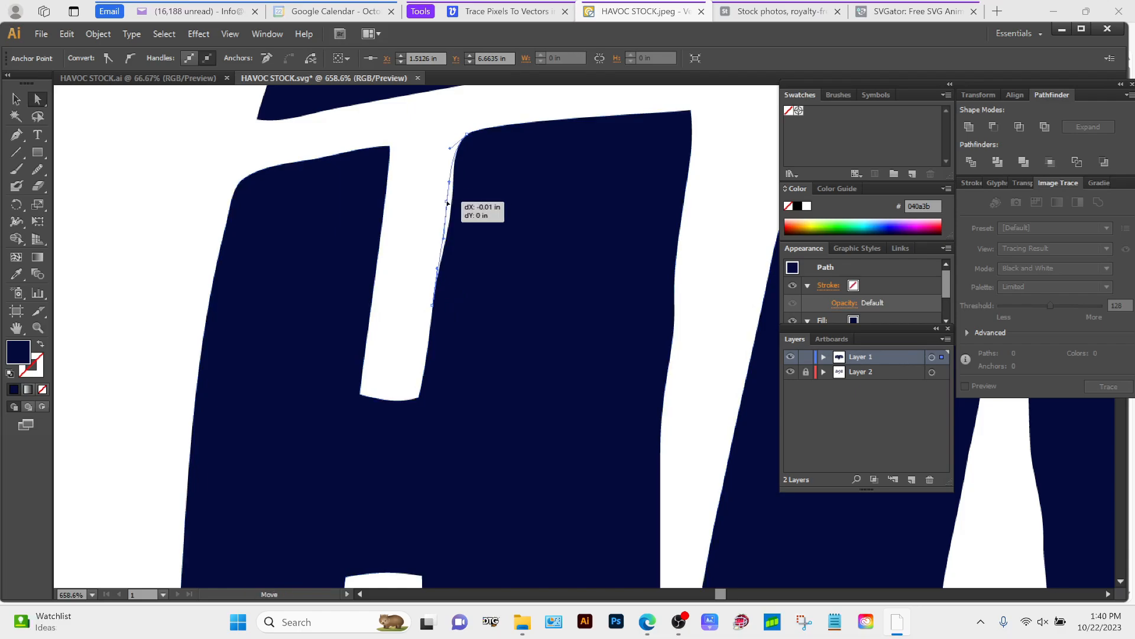
click(451, 250)
click(451, 250)
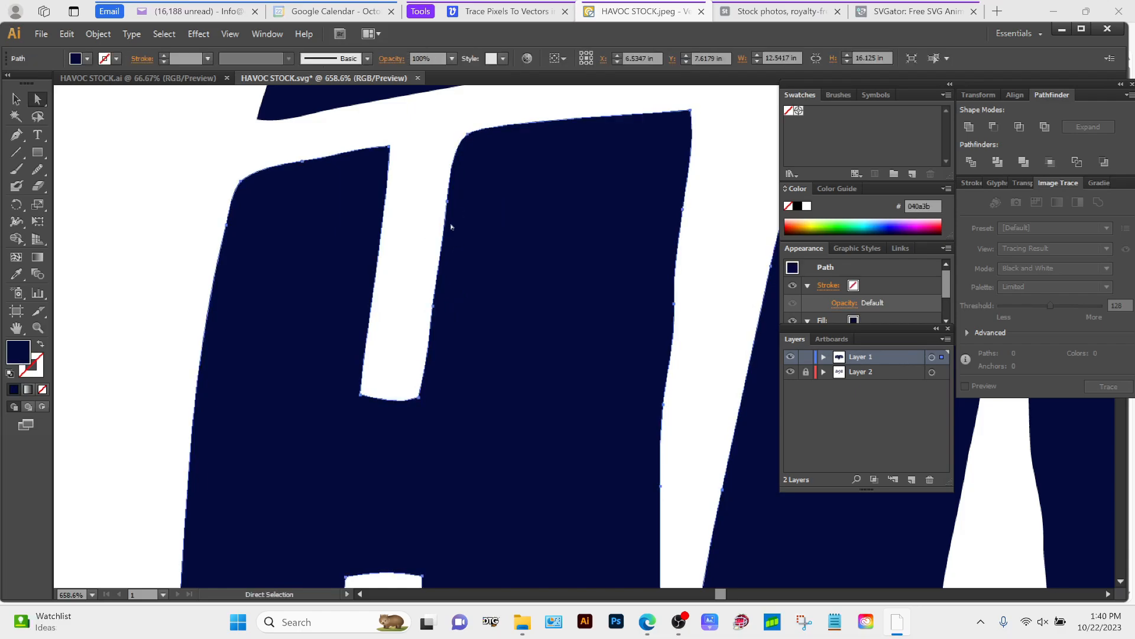
click(449, 201)
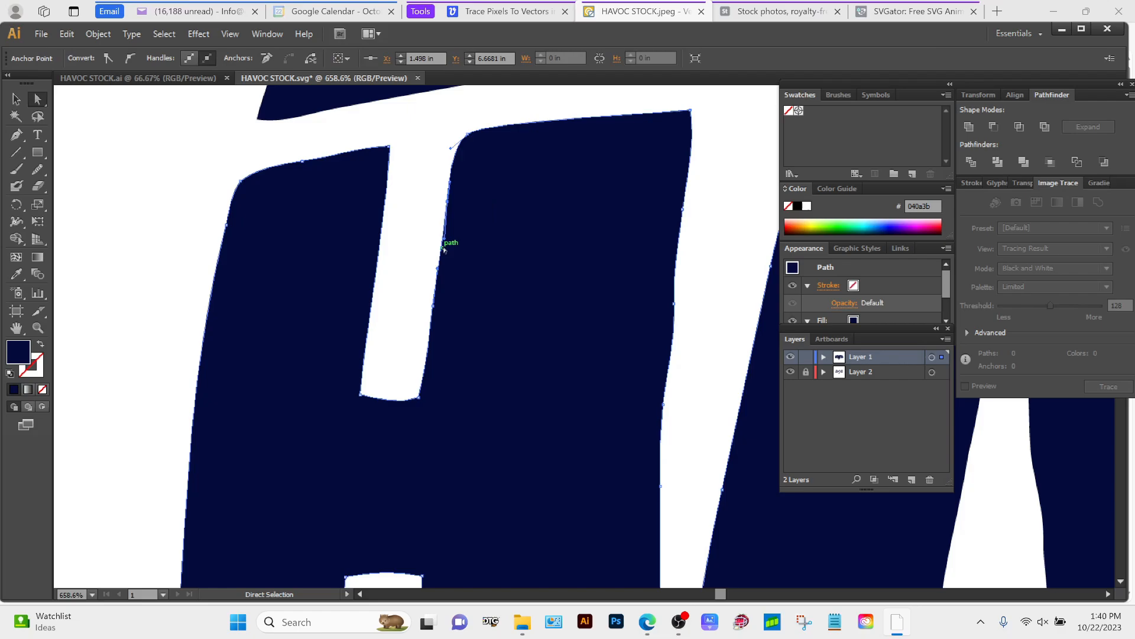
drag(443, 238, 447, 278)
click(420, 272)
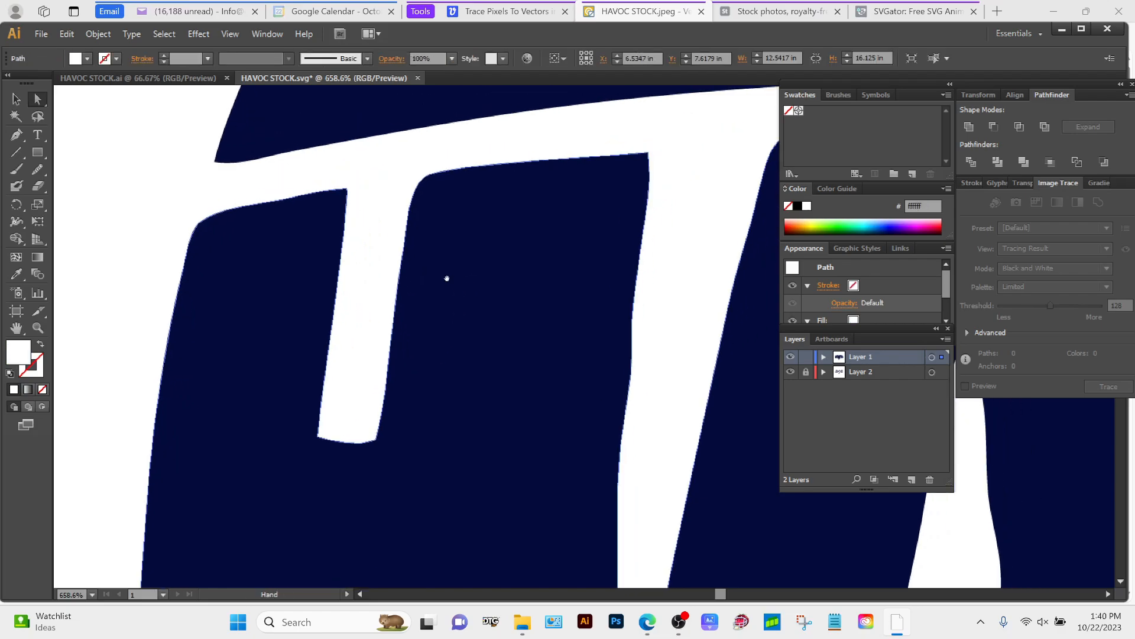
- Select the joined H and A shape and smooth the middle of the H's outer right edge
click(548, 380)
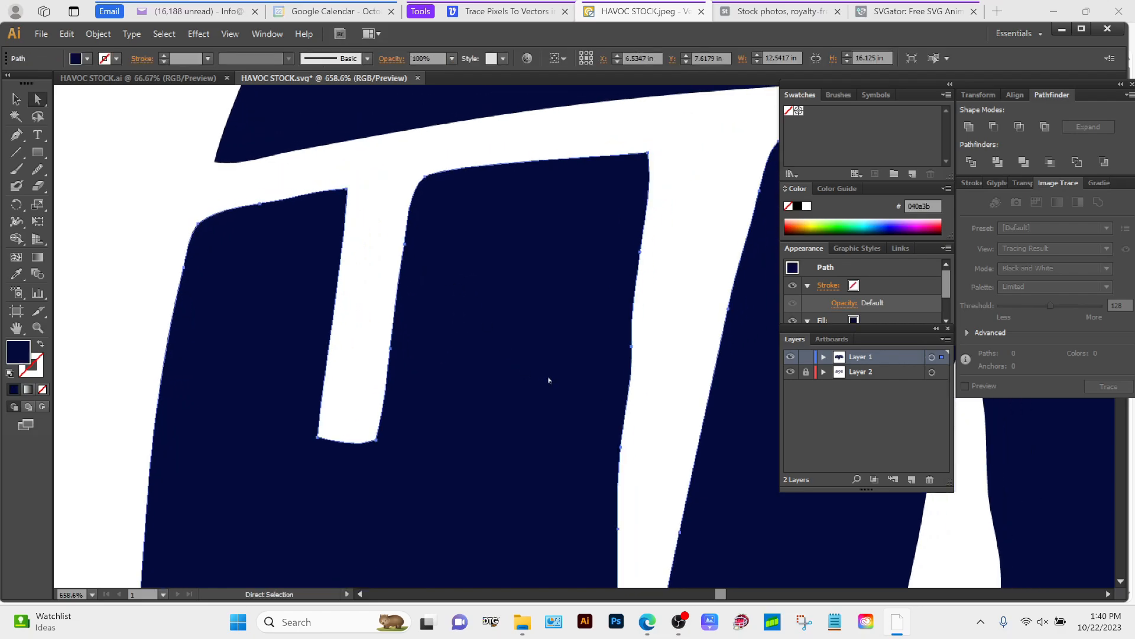
alt+click(37, 169)
mouse_move(630, 368)
mouse_down()
mouse_move(631, 423)
mouse_move(649, 300)
mouse_move(627, 391)
mouse_move(621, 281)
mouse_up()
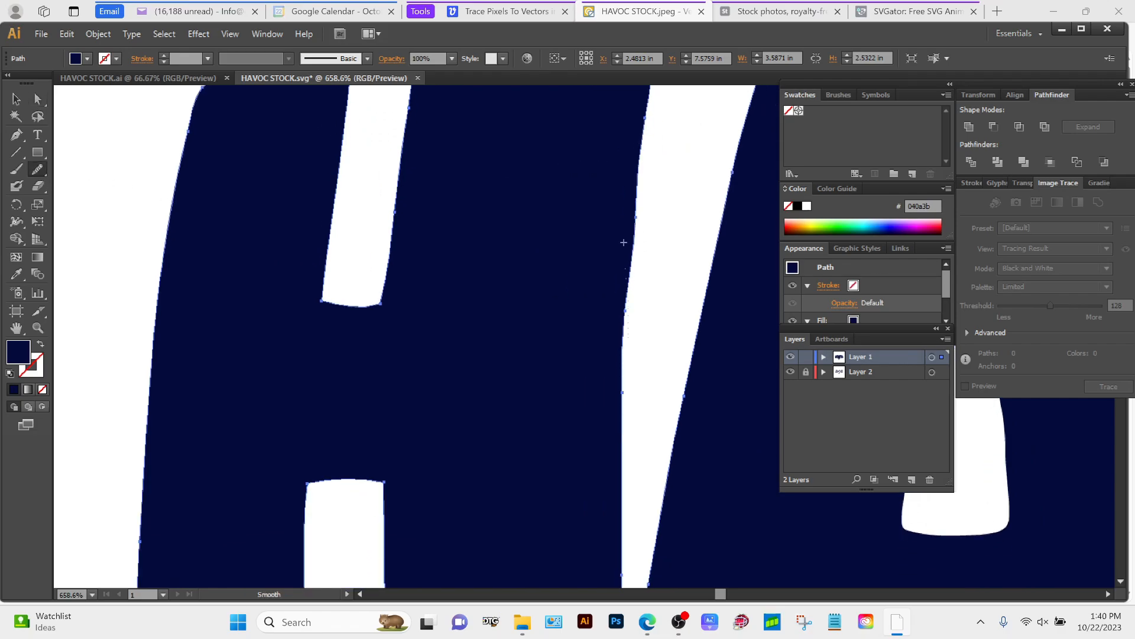
drag(624, 243, 637, 177)
key(z)
alt+click(646, 218)
alt+click(662, 236)
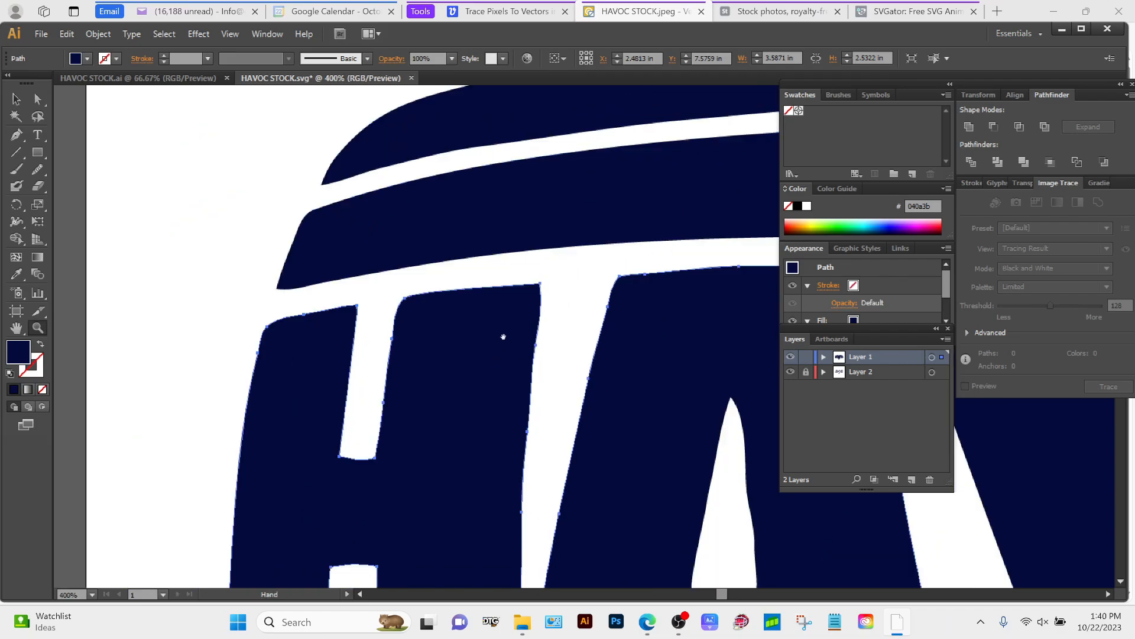
- Smooth the A's left diagonal edge and the upper part of the H's outer right edge
drag(524, 396, 483, 261)
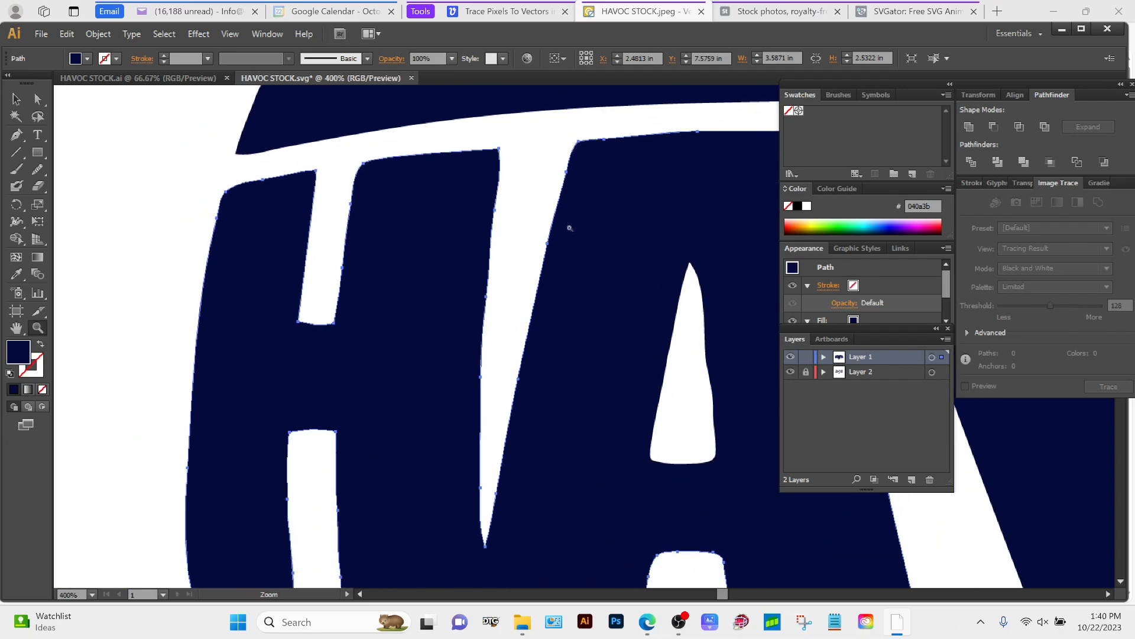
click(37, 168)
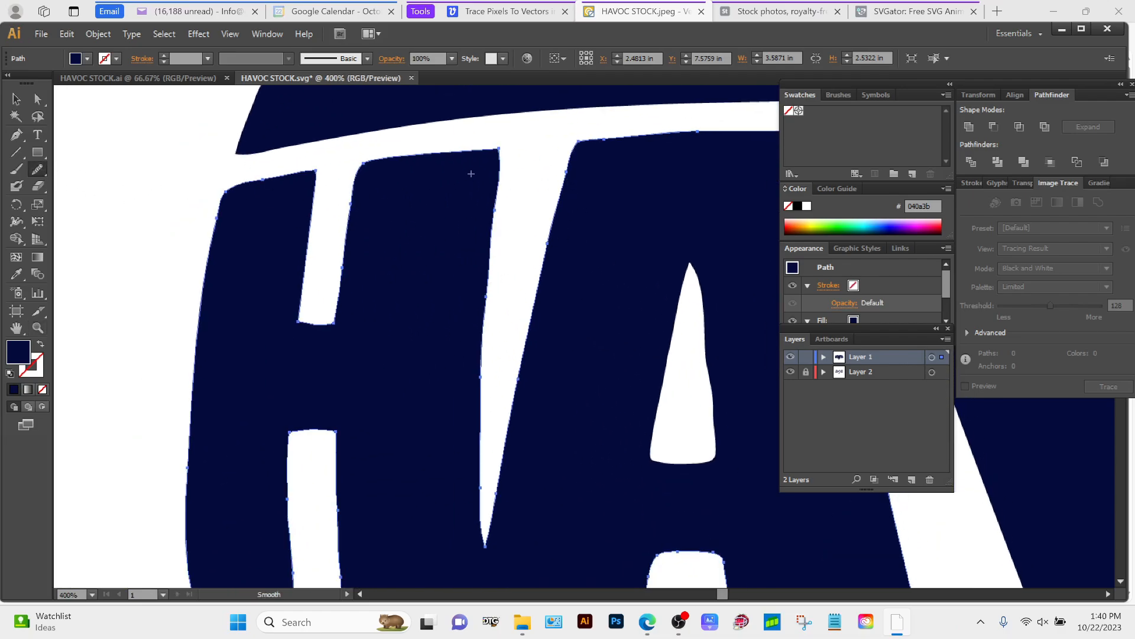
drag(526, 349, 569, 194)
drag(532, 366, 558, 230)
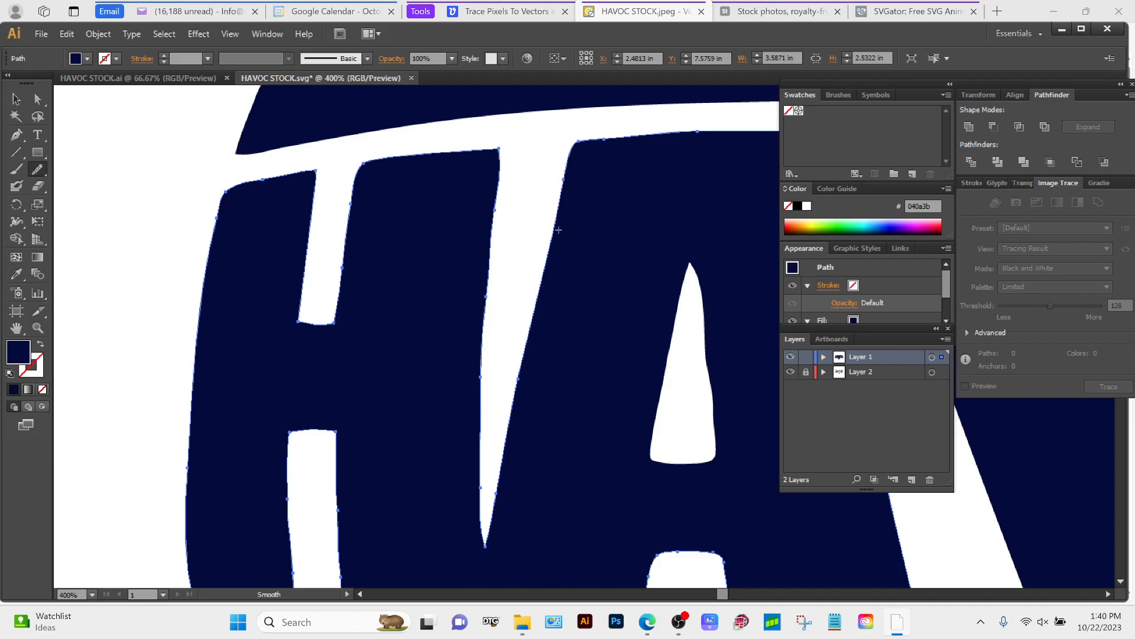
drag(486, 322, 506, 194)
drag(492, 289, 497, 258)
mouse_move(437, 331)
mouse_down()
mouse_move(438, 204)
mouse_move(444, 244)
mouse_up()
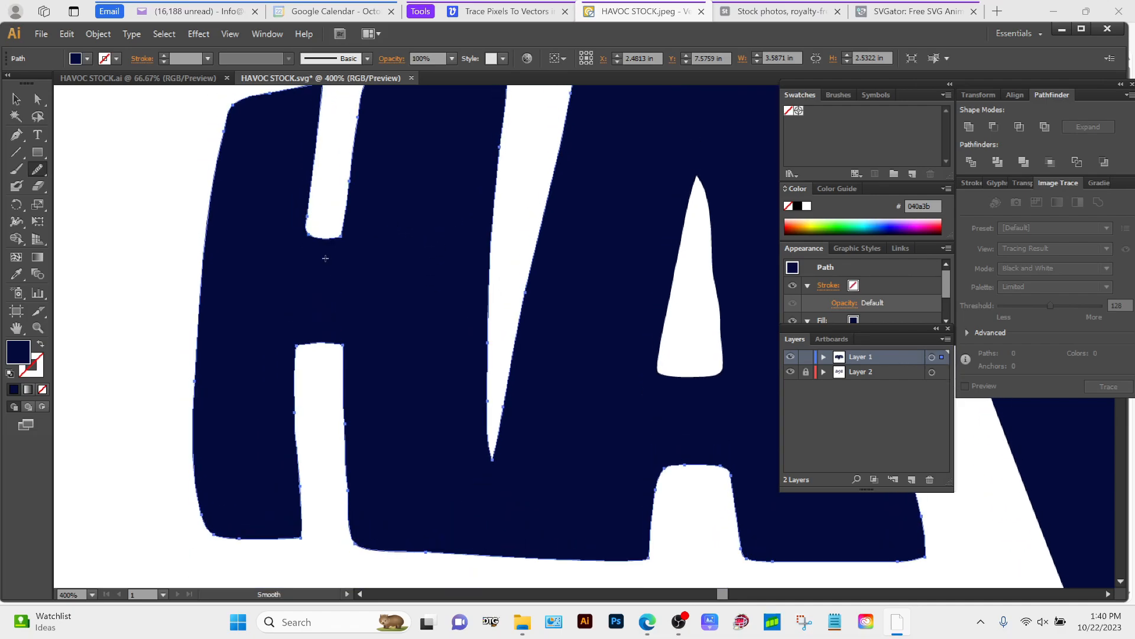
drag(294, 340, 294, 354)
drag(344, 385, 372, 495)
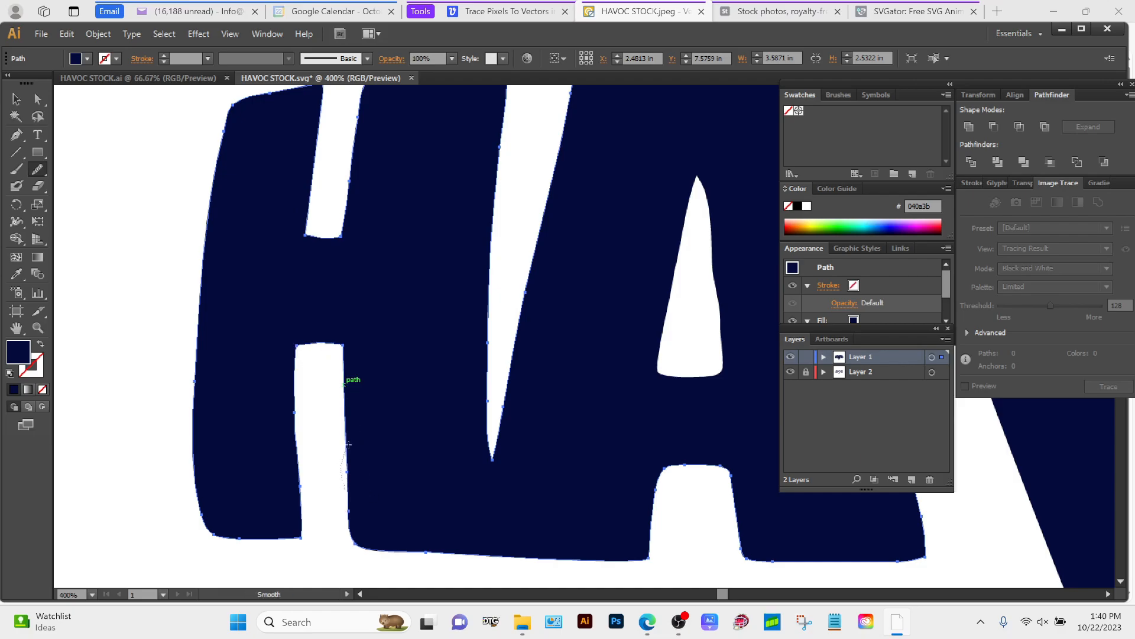
drag(348, 444, 360, 434)
key(ctrl+z)
key(ctrl+z)
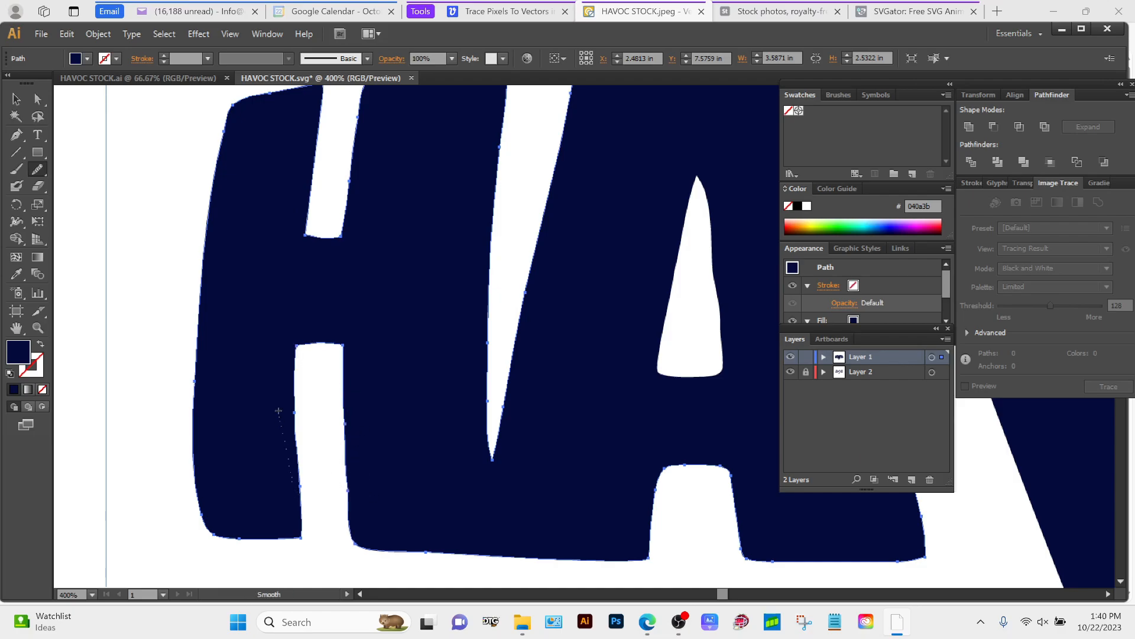
- Smooth the left edge of the H's lower notch
drag(278, 410, 281, 408)
key(z)
alt+click(327, 426)
alt+click(327, 426)
alt+click(328, 427)
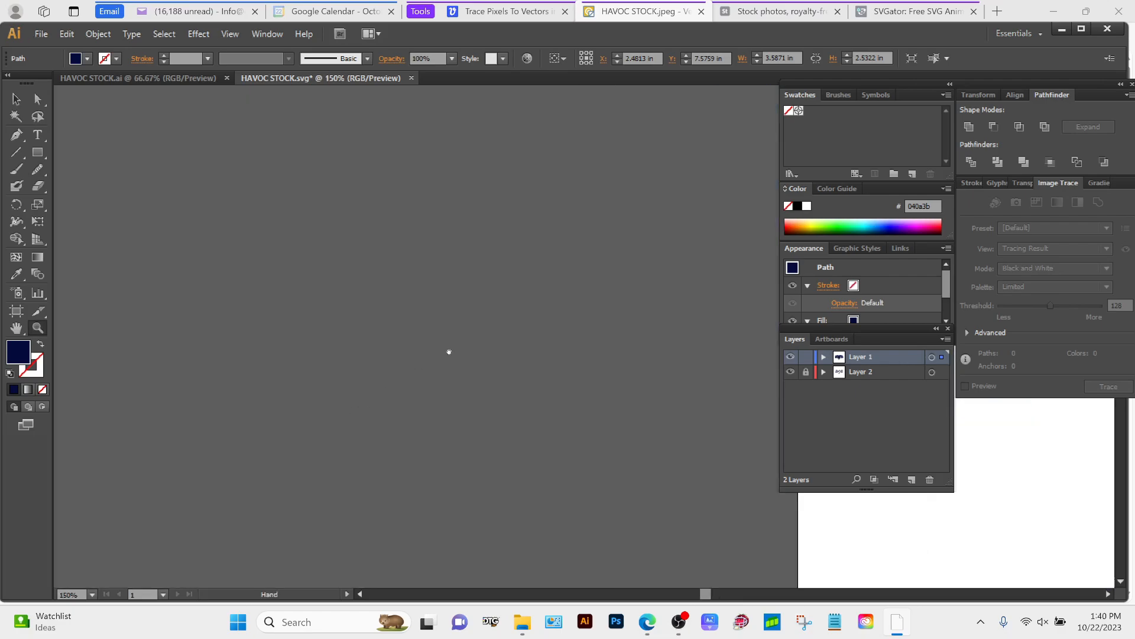
- Select the white triangular counter inside the A and smooth its right edge
drag(491, 349, 215, 429)
drag(558, 414, 307, 427)
drag(437, 168, 603, 374)
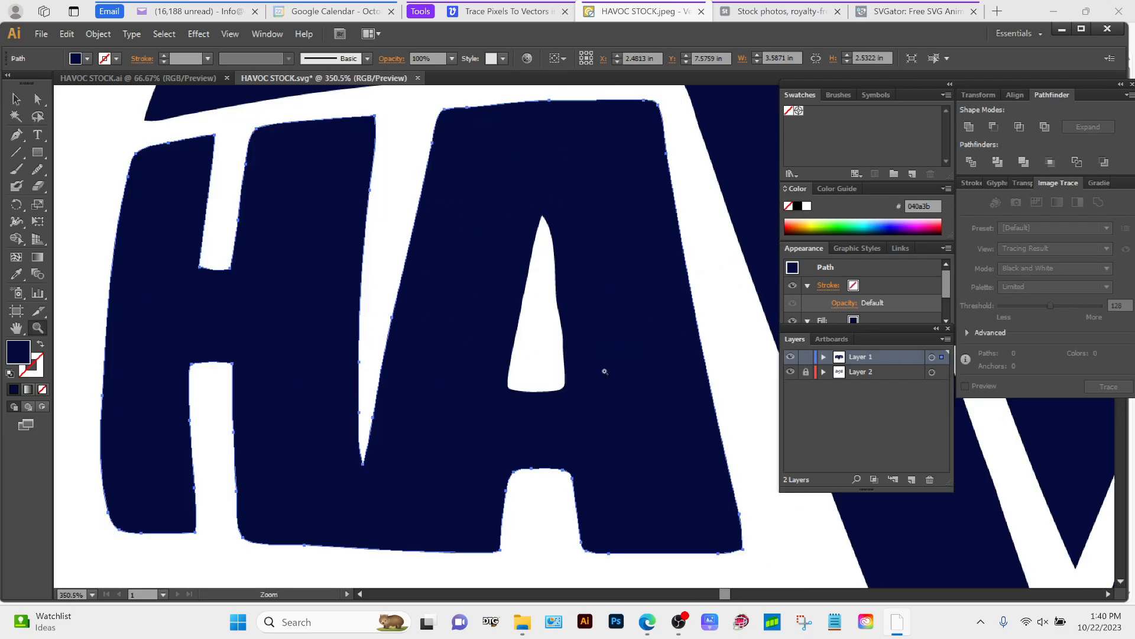
key(a)
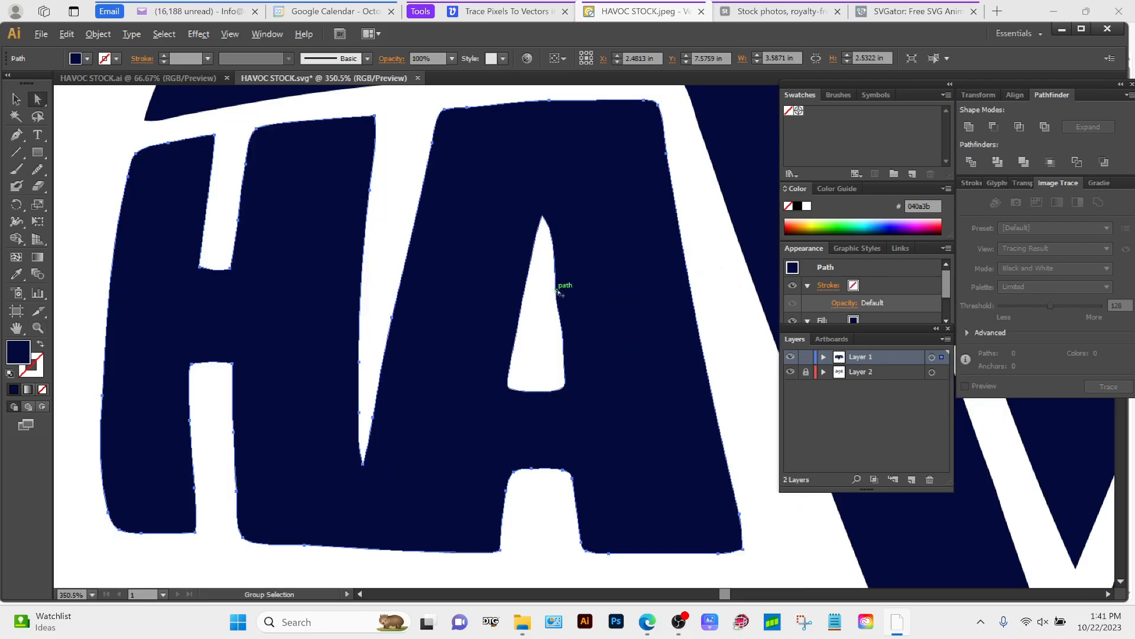
click(526, 285)
key(n)
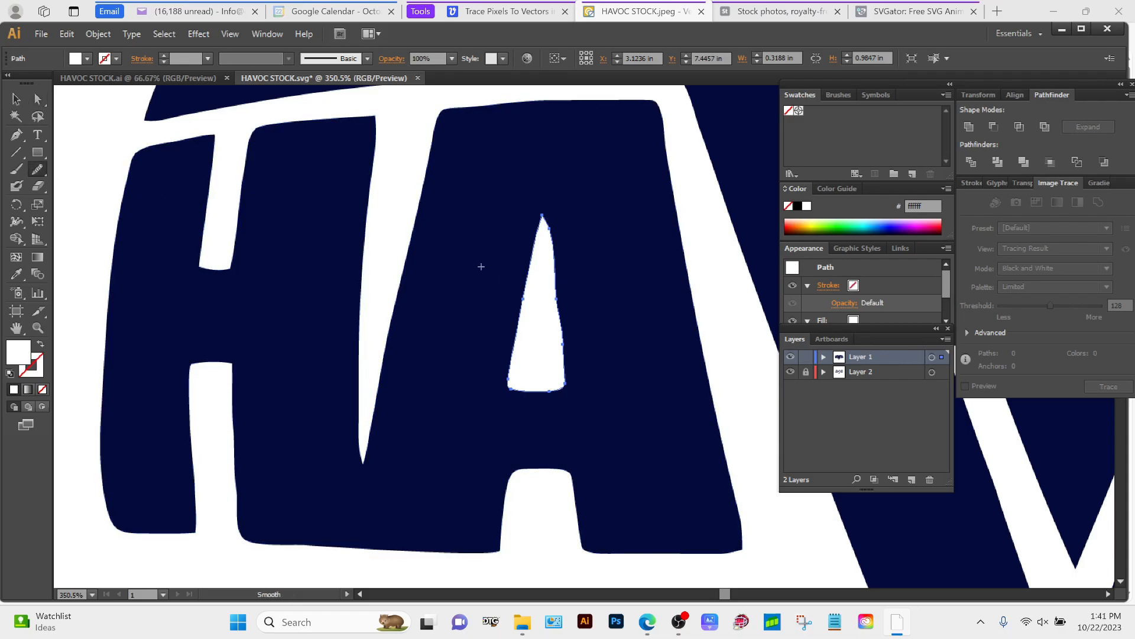
drag(551, 253, 554, 256)
drag(571, 339, 570, 341)
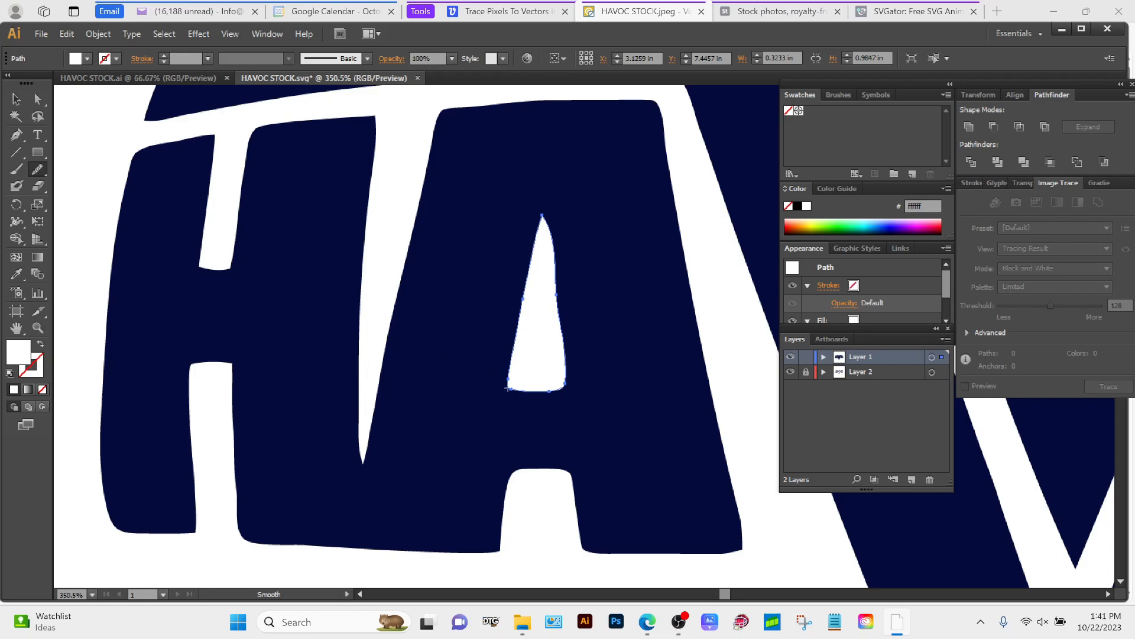
- Straighten the curve beside the A counter's peak with the apex anchor's handle, and smooth the counter's right edge further
key(a)
click(553, 223)
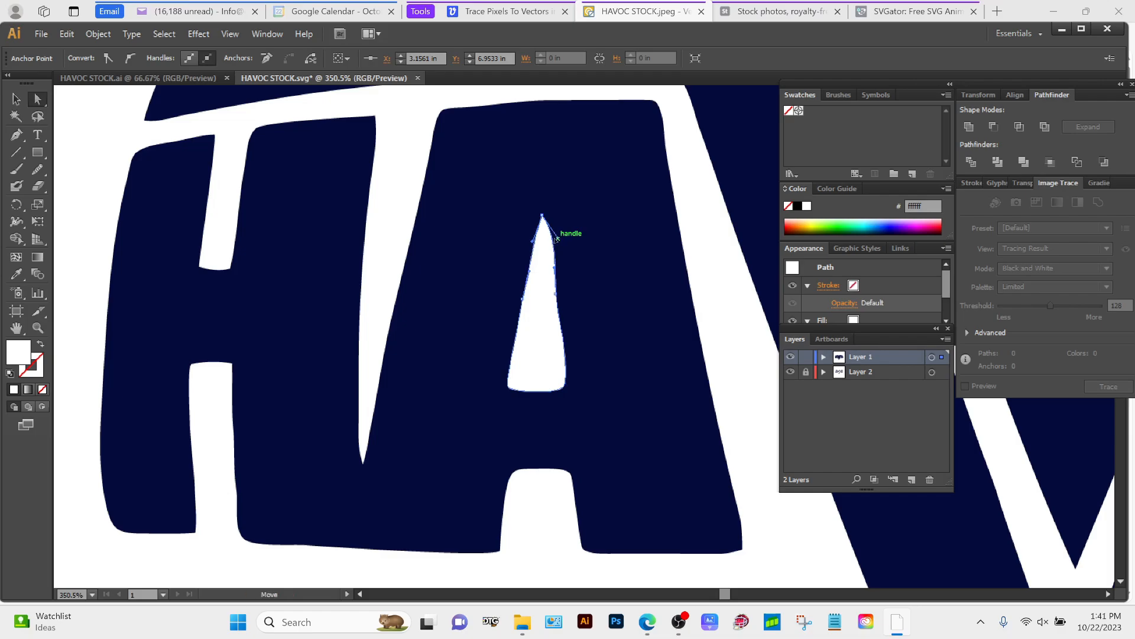
drag(556, 239, 549, 243)
click(548, 311)
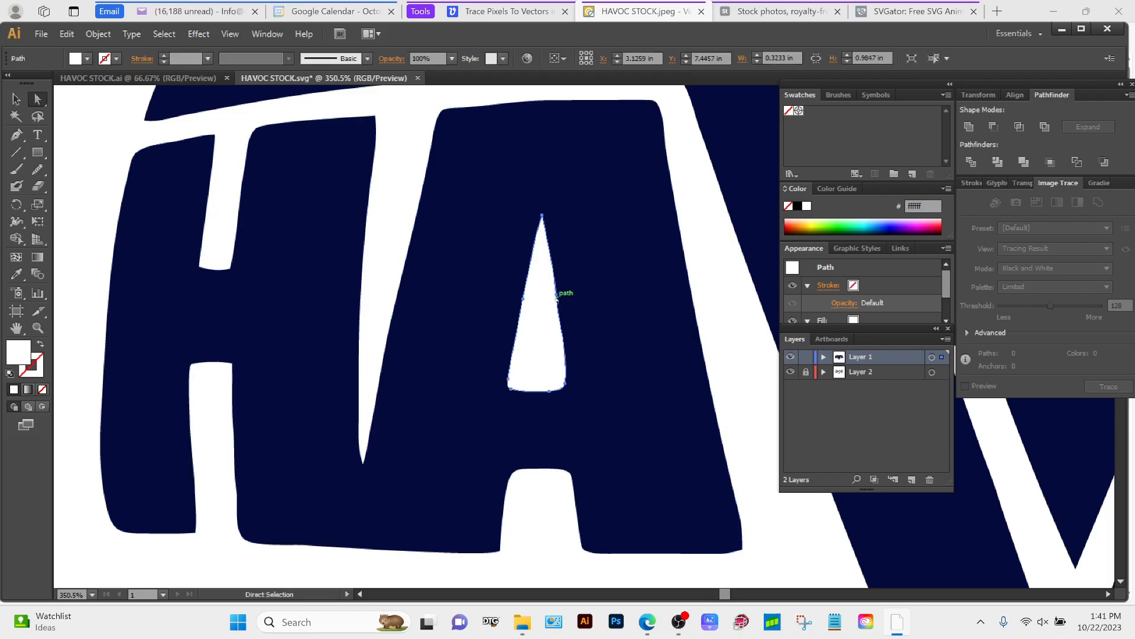
click(558, 295)
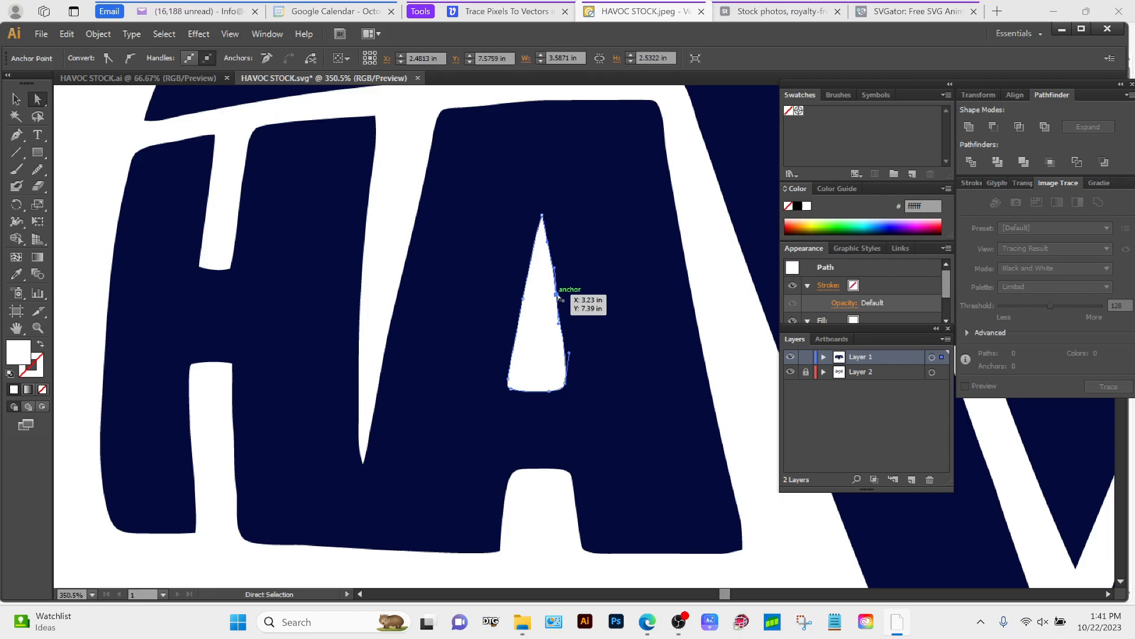
click(38, 171)
drag(570, 339, 571, 343)
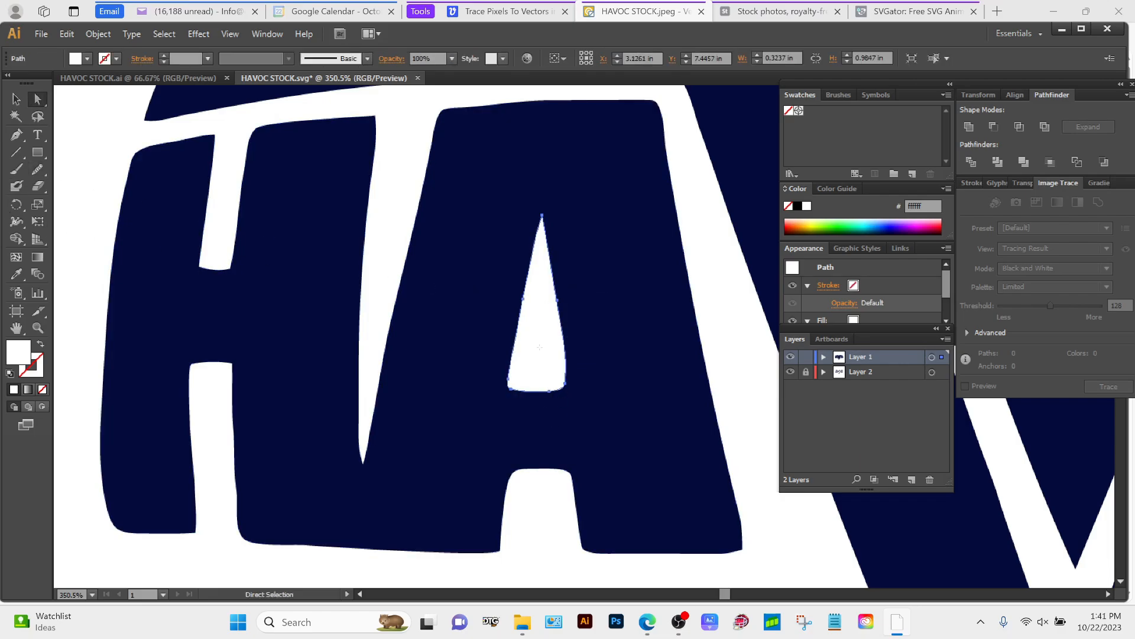
- Reselect the joined H and A shape, adjust the handle near the top of the H's right edge, and smooth that edge
key(ctrl+space)
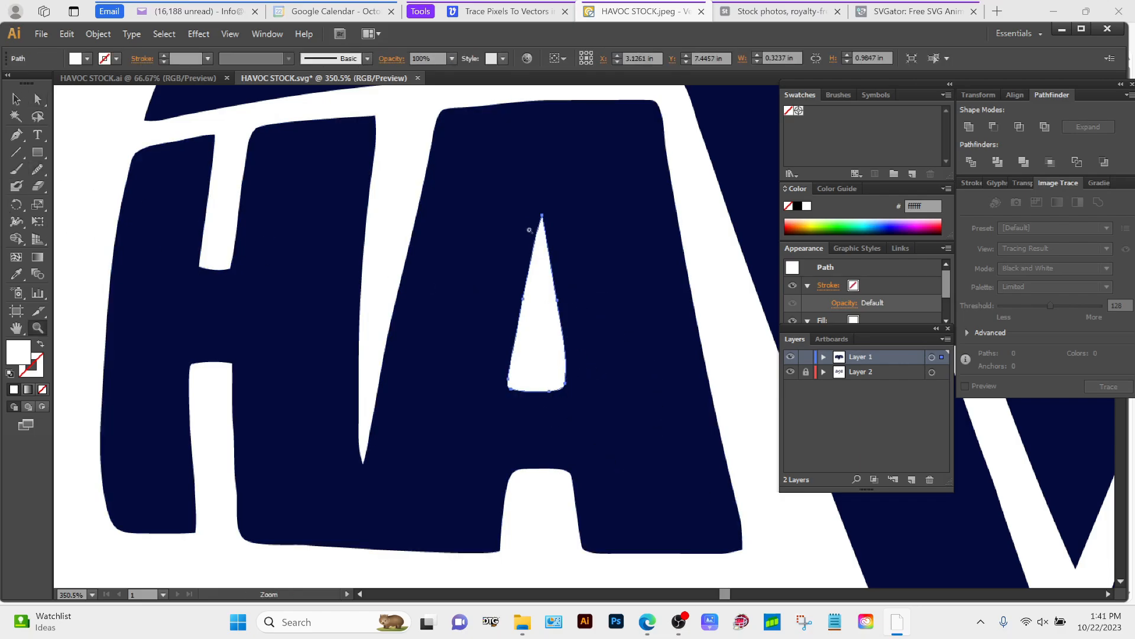
drag(530, 230, 504, 354)
click(355, 290)
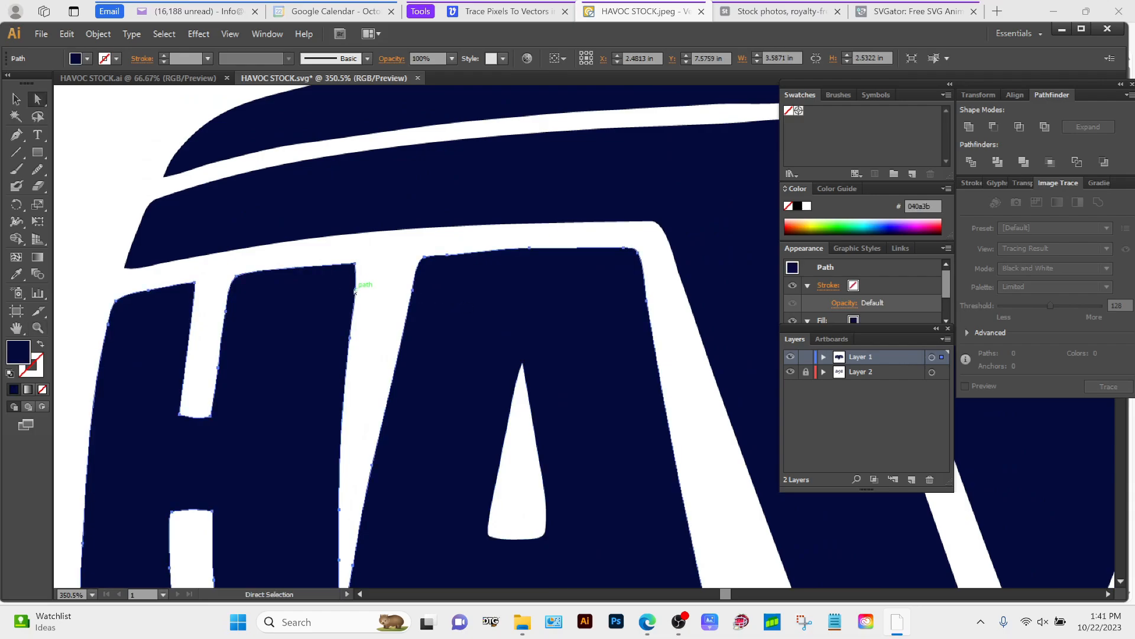
click(349, 338)
drag(355, 288, 353, 291)
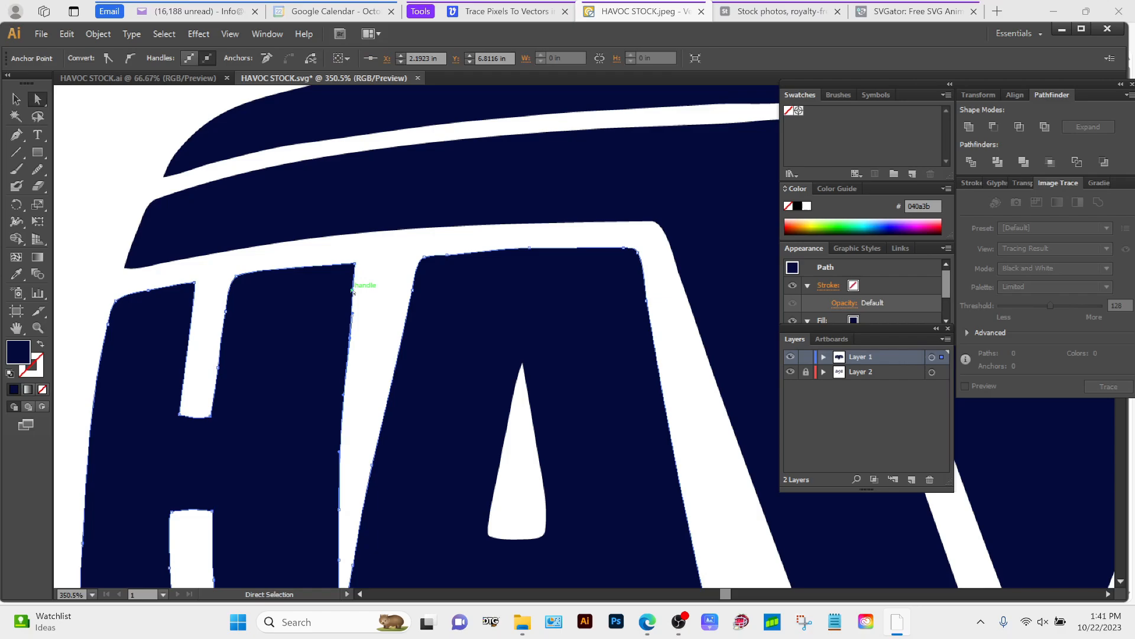
click(37, 168)
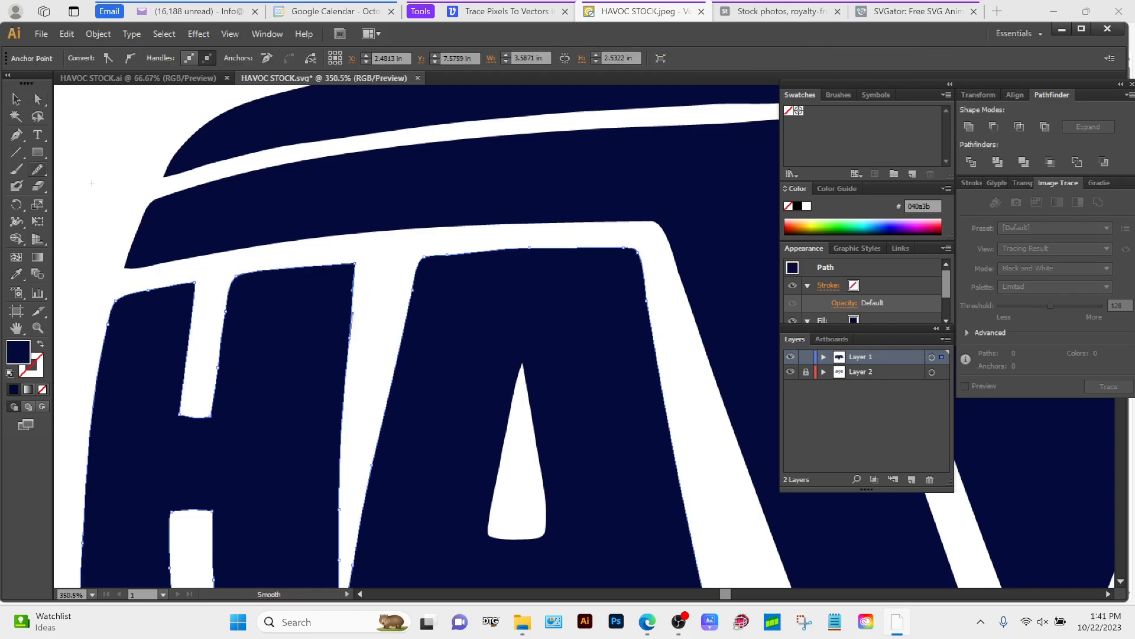
drag(355, 269, 348, 362)
drag(419, 338, 350, 357)
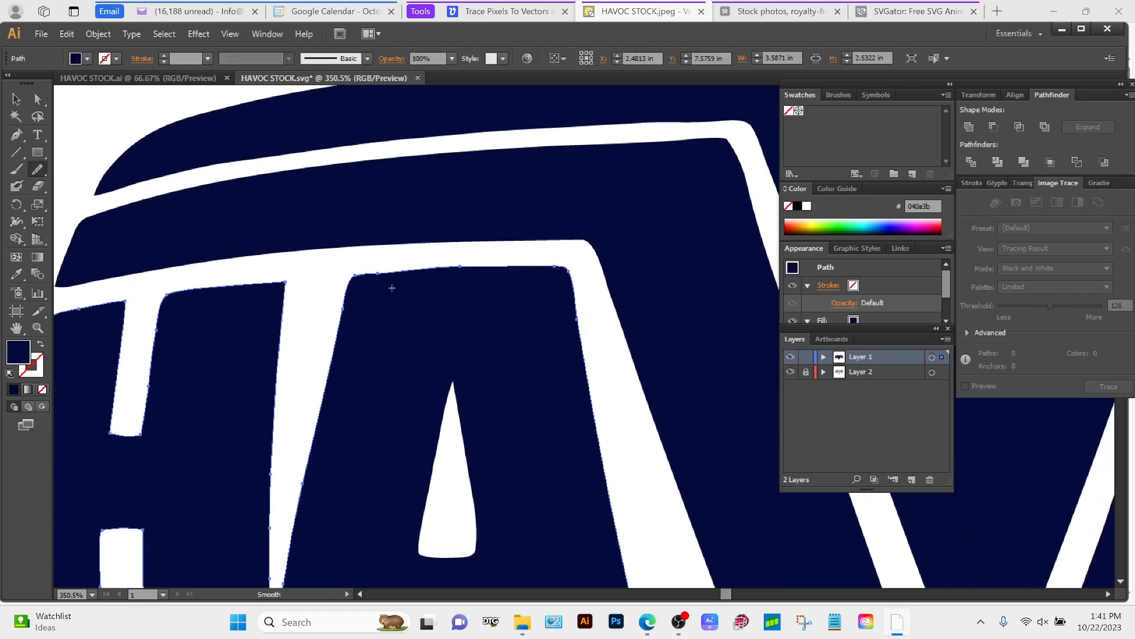
key(a)
drag(376, 273, 476, 274)
key(ctrl+z)
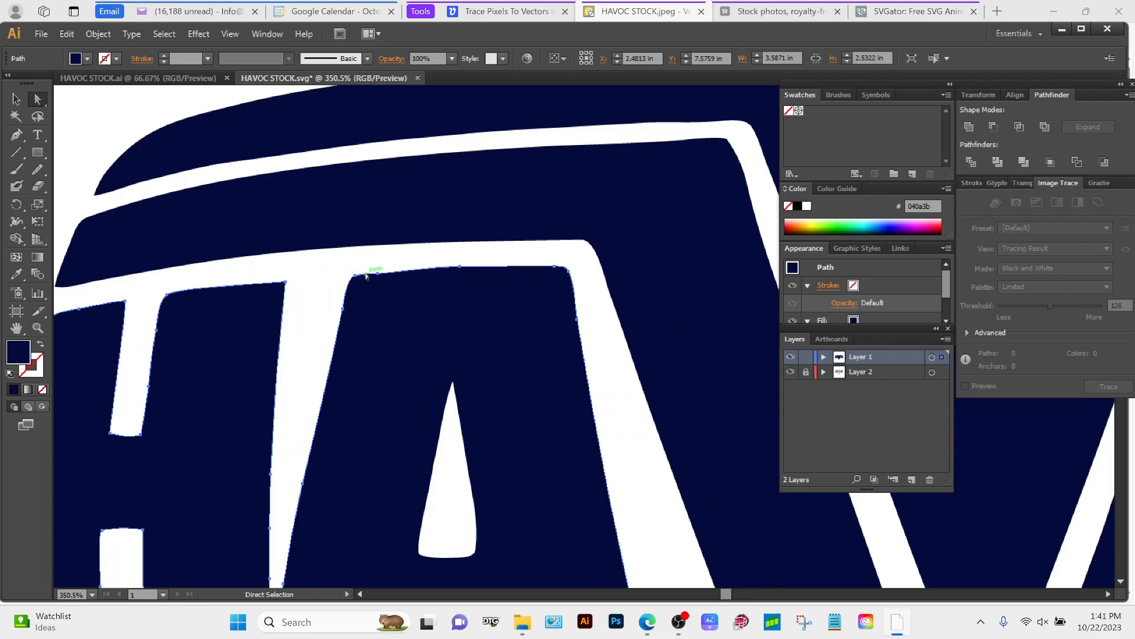
- Smooth the top edge of the A with the Smooth tool
click(37, 169)
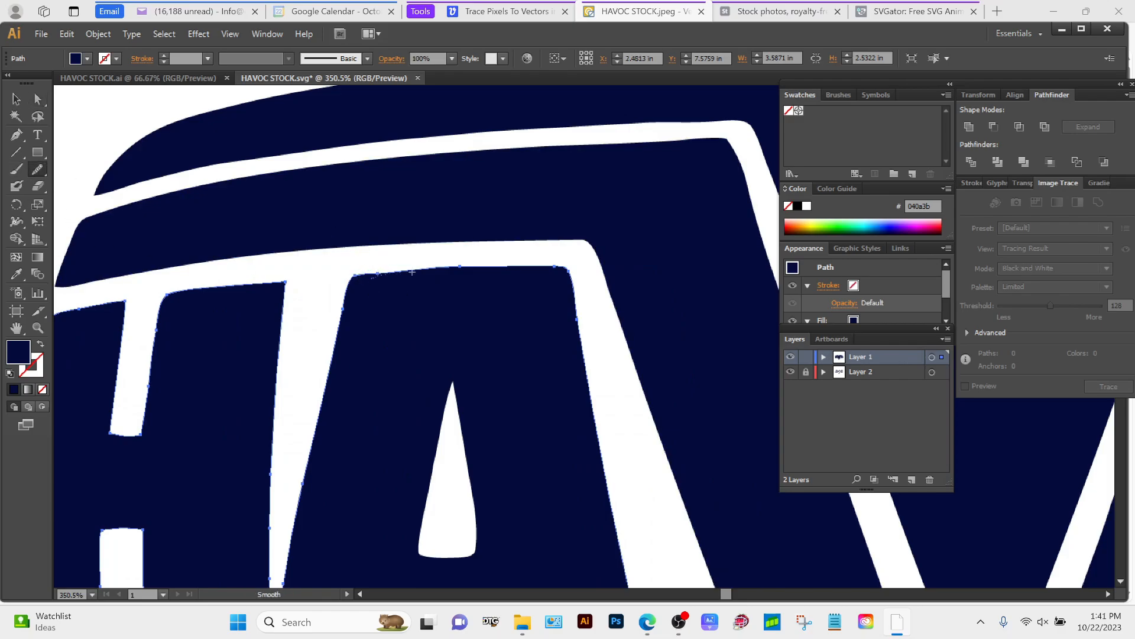
drag(496, 271, 433, 269)
drag(366, 279, 464, 275)
- Examine the whole logo from the H across the V to the C for remaining uneven edges
key(space)
drag(276, 287, 452, 292)
key(z)
alt+click(503, 299)
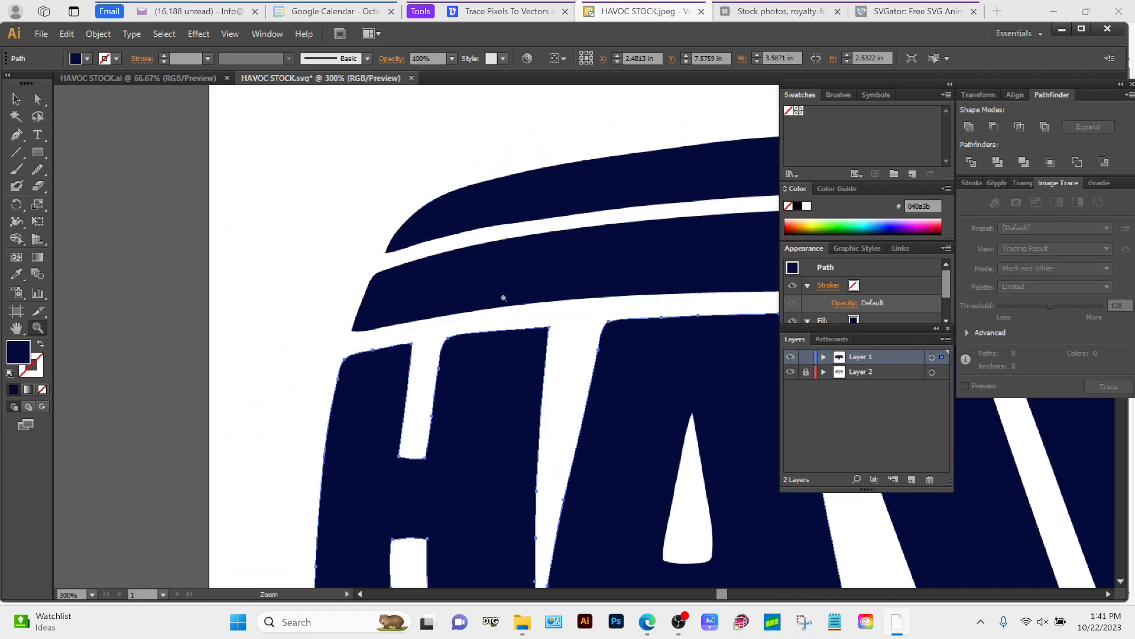
alt+click(503, 298)
alt+click(503, 298)
key(space)
drag(728, 408, 274, 247)
key(a)
click(377, 337)
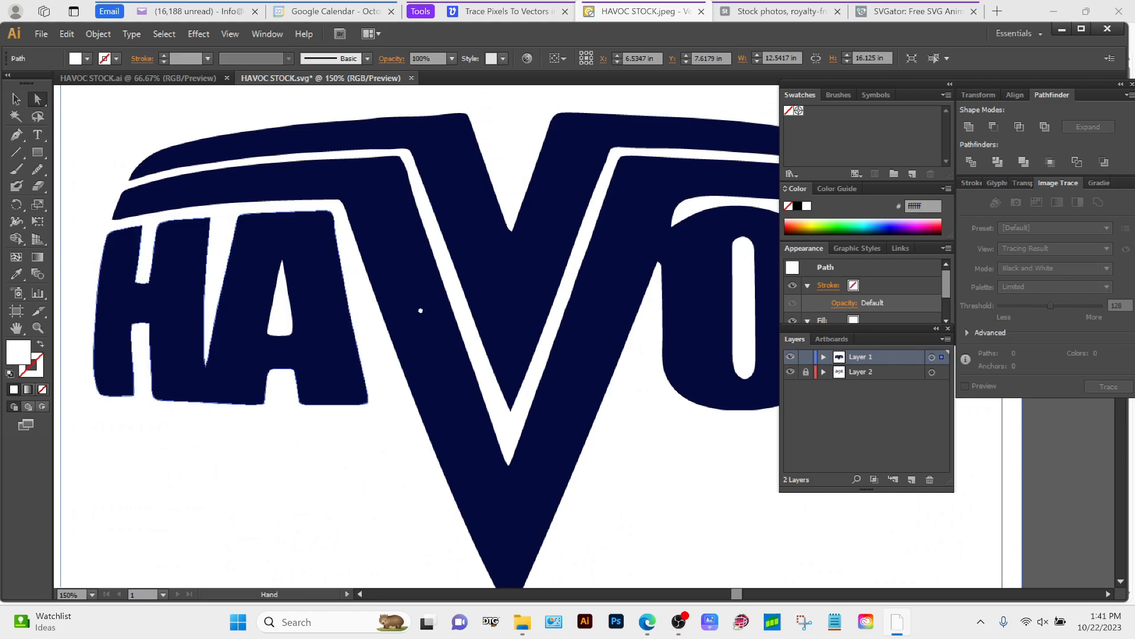
key(space)
drag(440, 319, 323, 263)
drag(495, 327, 422, 403)
key(z)
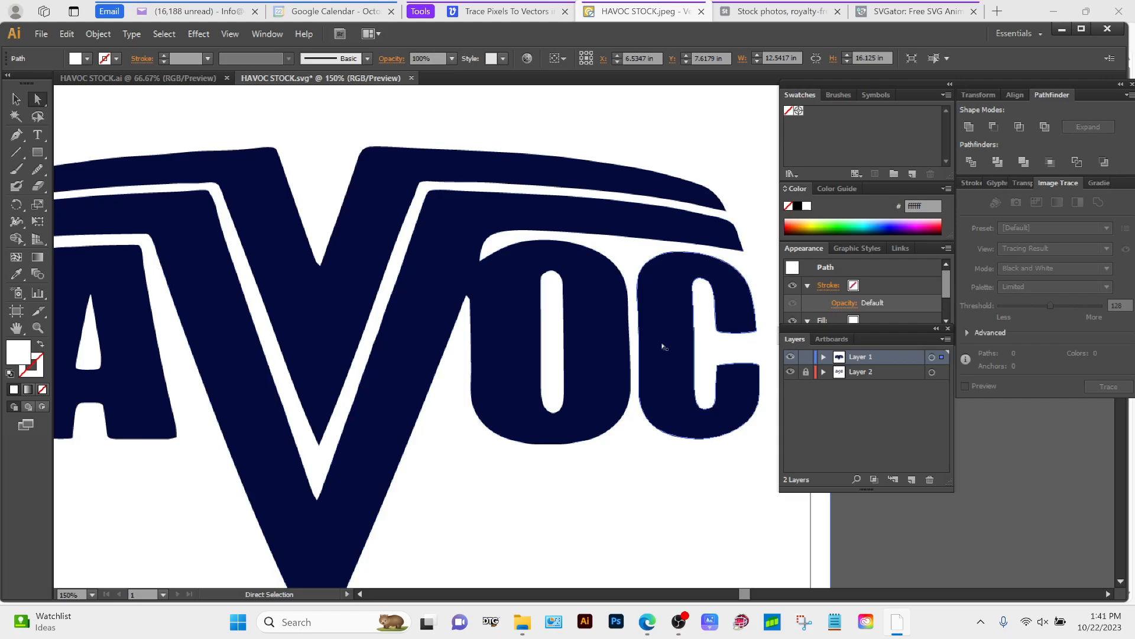
alt+click(513, 321)
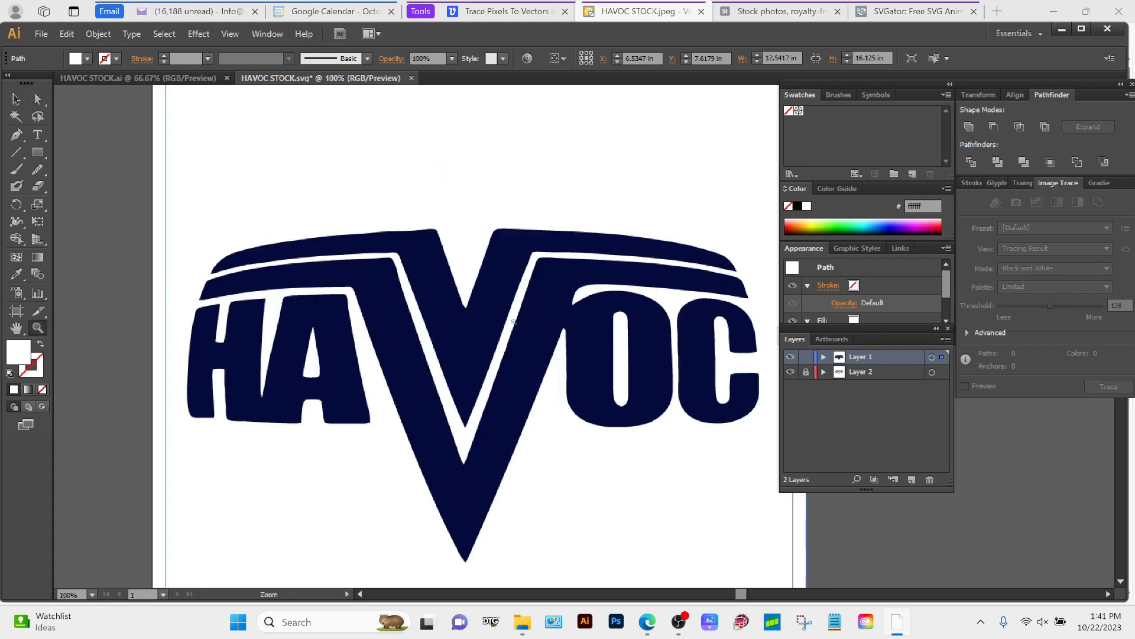
- Select the upper V band shape and smooth the top edge of its left arm
key(a)
click(411, 240)
click(38, 170)
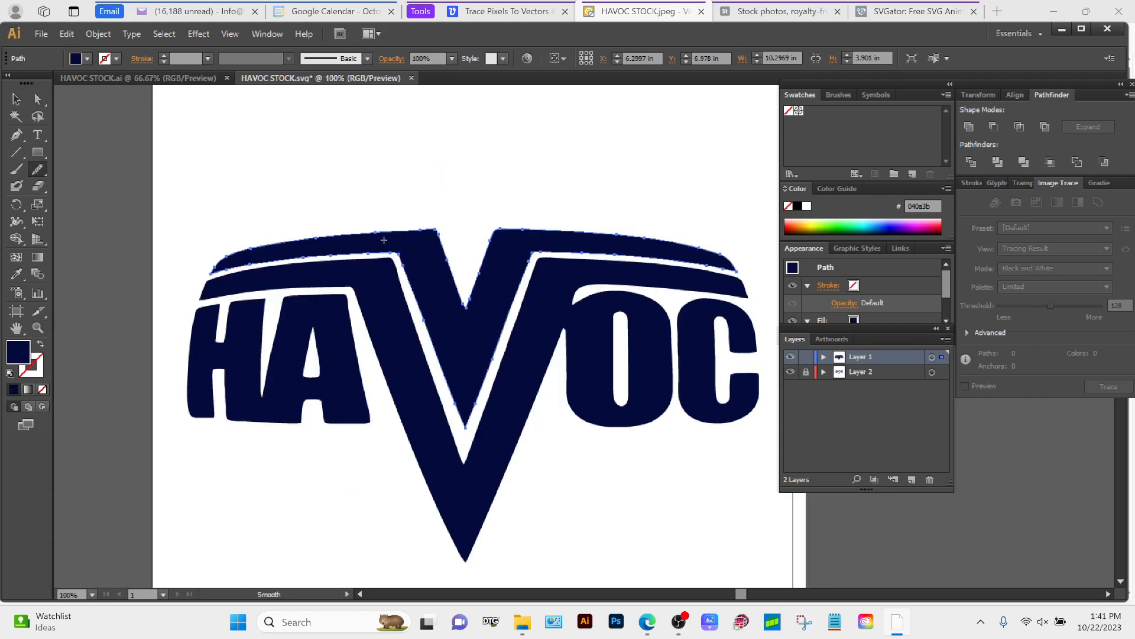
drag(420, 234, 319, 242)
- Check the anchor points along the band's upper-left edge and smooth the bumps between them near the V's left peak
key(a)
click(391, 234)
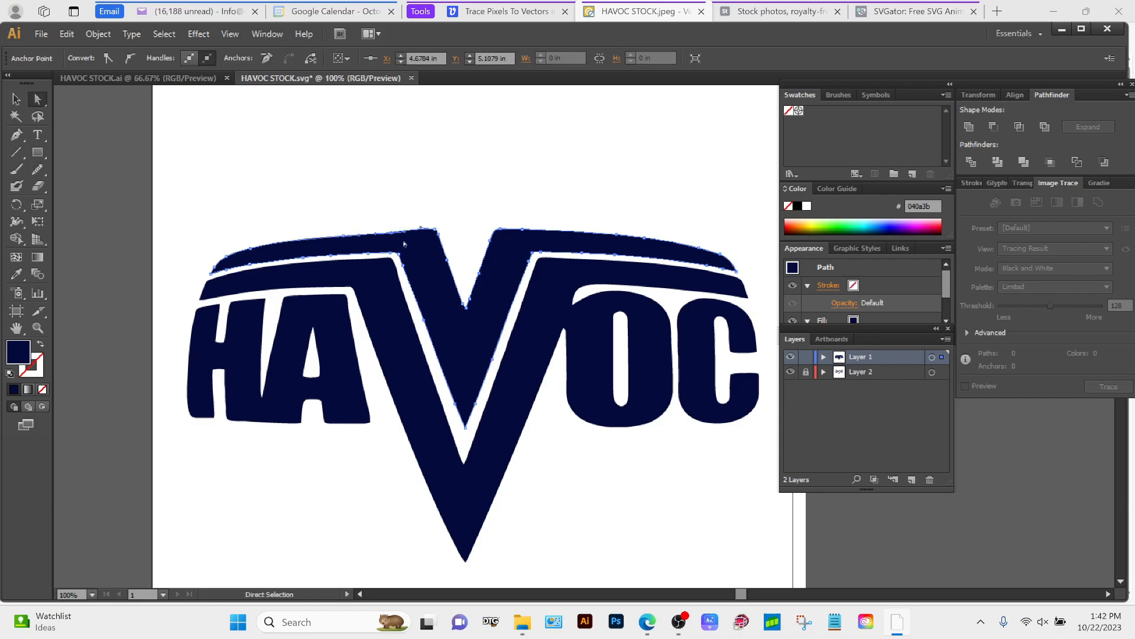
key(ctrl+space)
drag(332, 181, 476, 291)
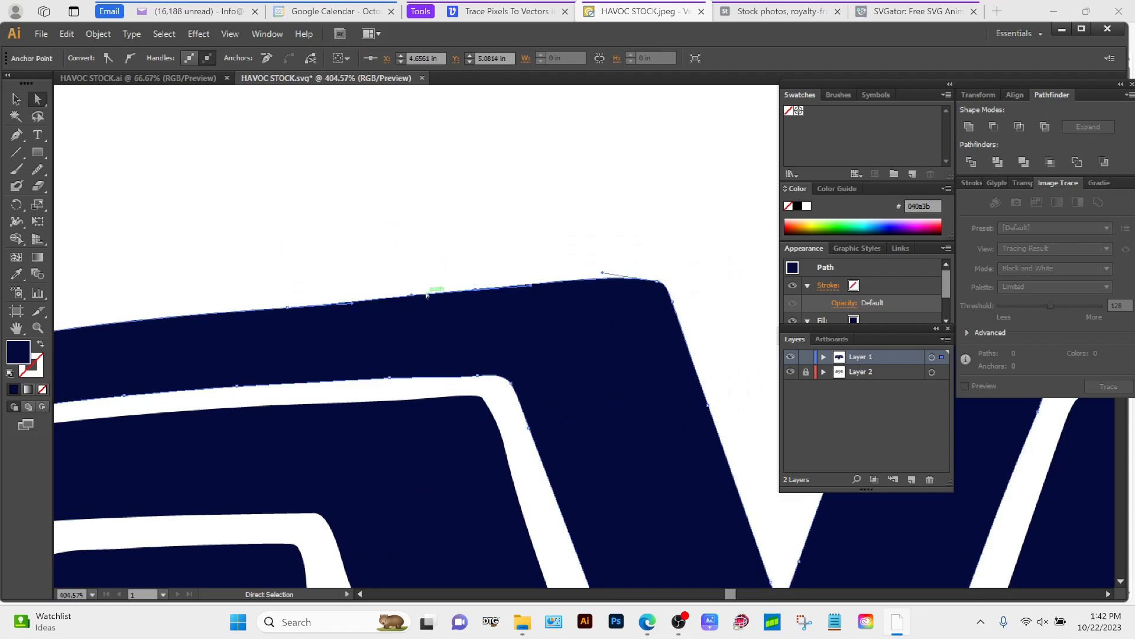
key(space)
drag(344, 291, 503, 296)
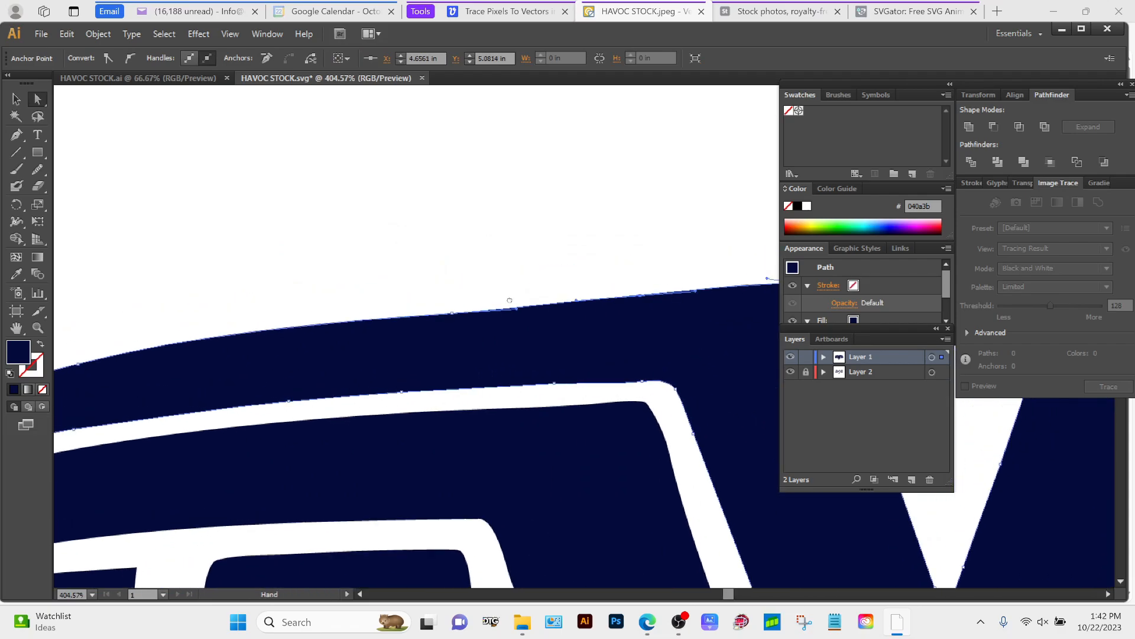
click(447, 314)
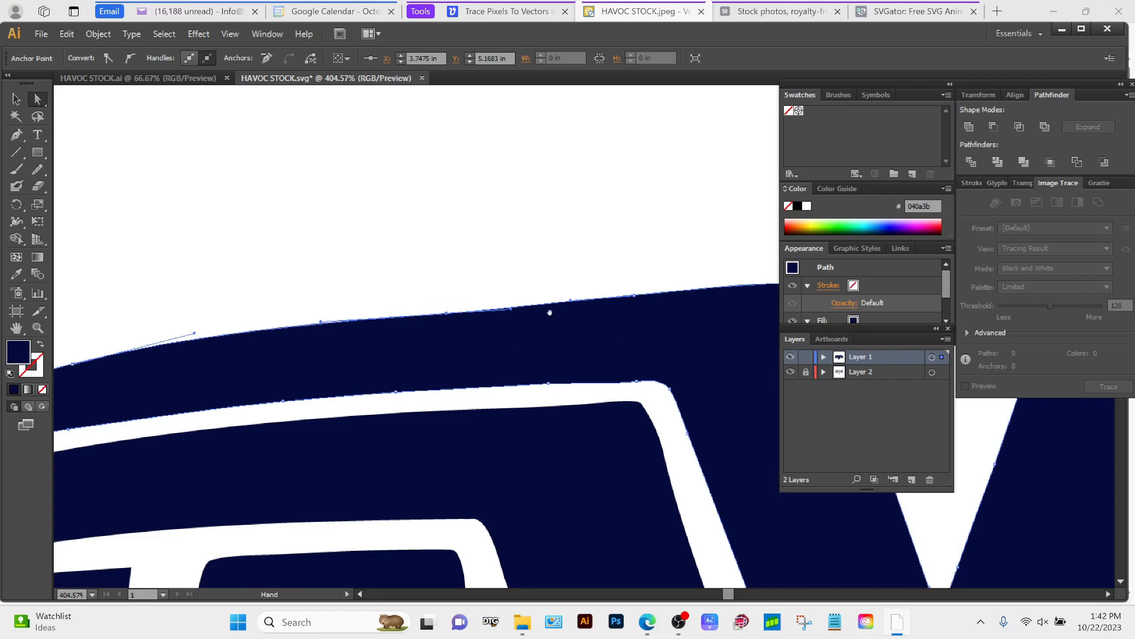
key(space)
drag(547, 309, 451, 351)
click(38, 170)
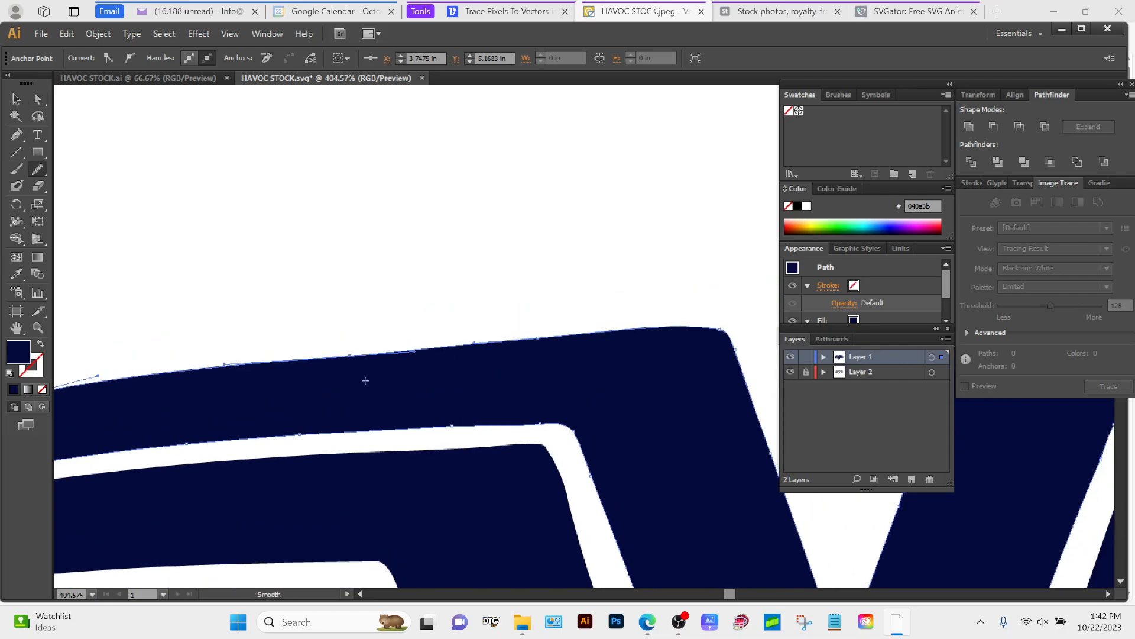
drag(239, 345, 230, 347)
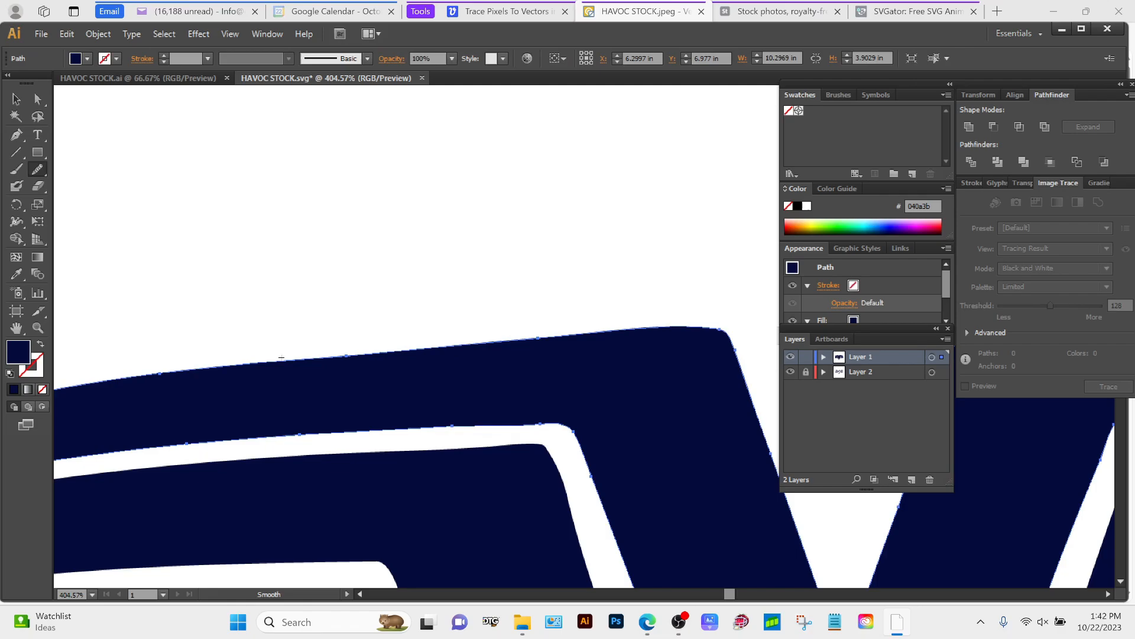
drag(313, 361, 473, 349)
- Deselect the band, hide the vector artwork on Layer 1, and unlock Layer 2
key(ctrl+alt+space)
ctrl+alt+click(690, 386)
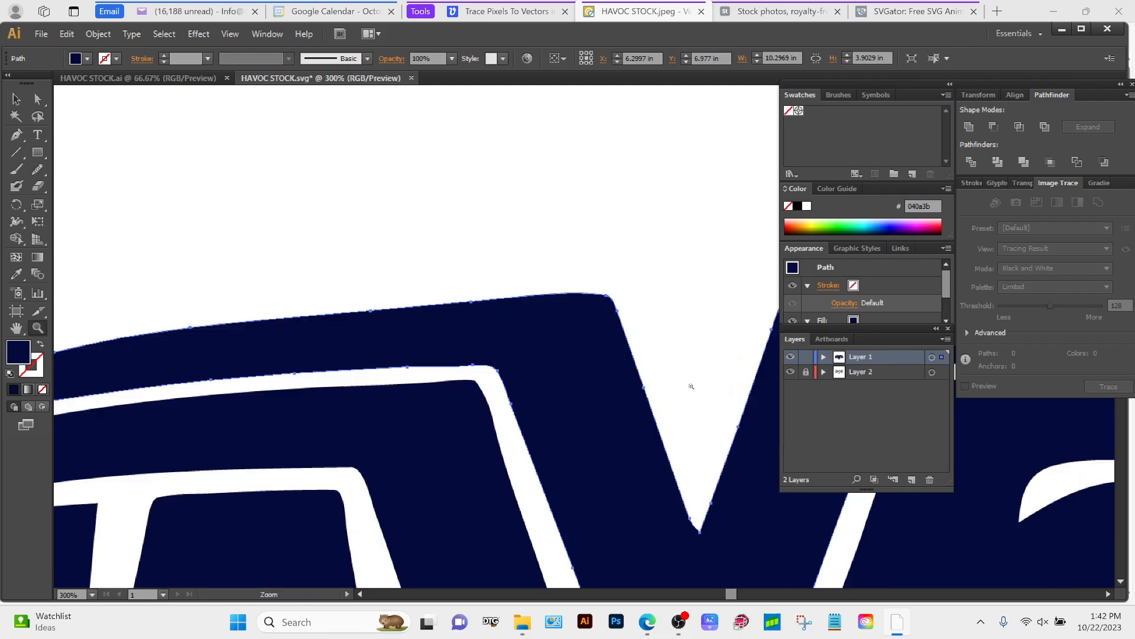
ctrl+alt+click(690, 386)
ctrl+alt+click(690, 386)
ctrl+alt+click(690, 386)
click(503, 238)
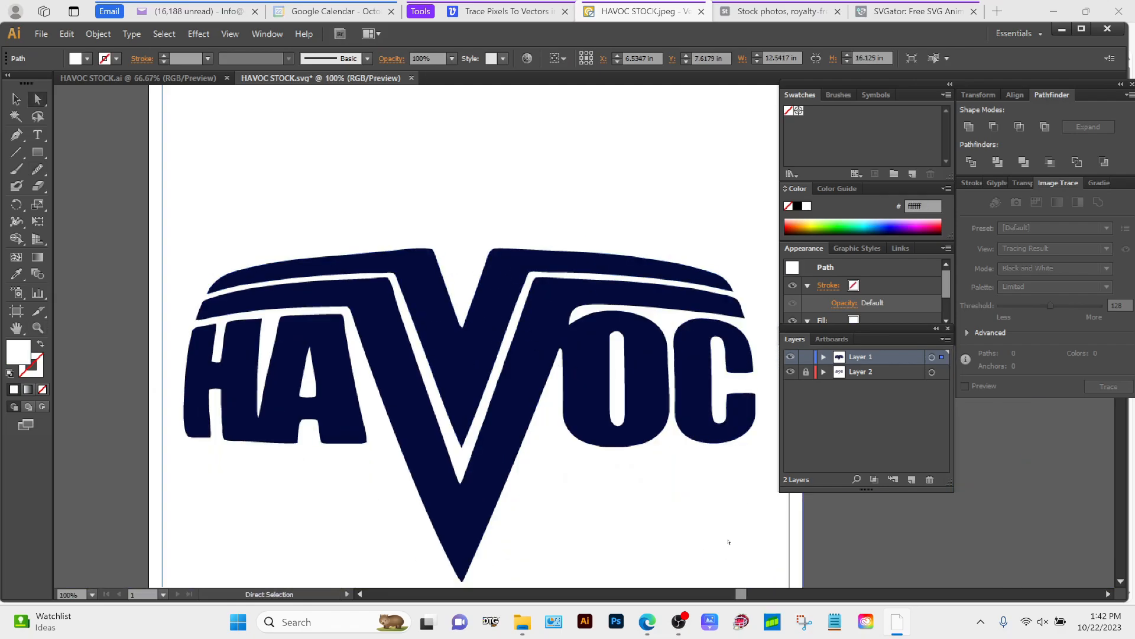
mouse_move(525, 623)
key(z)
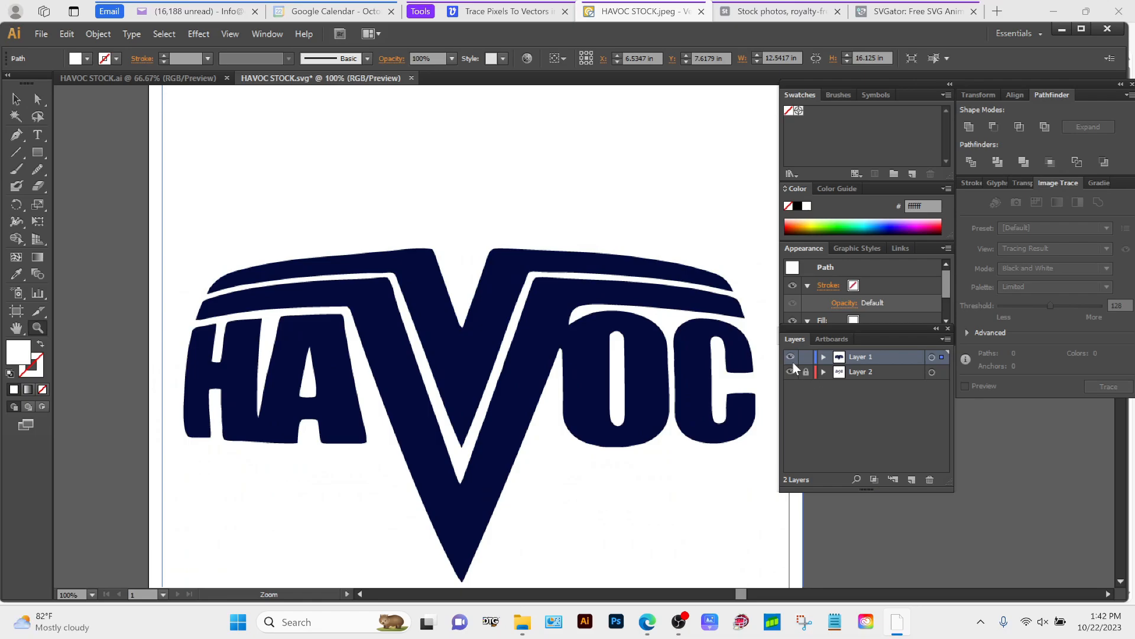
click(791, 356)
click(805, 371)
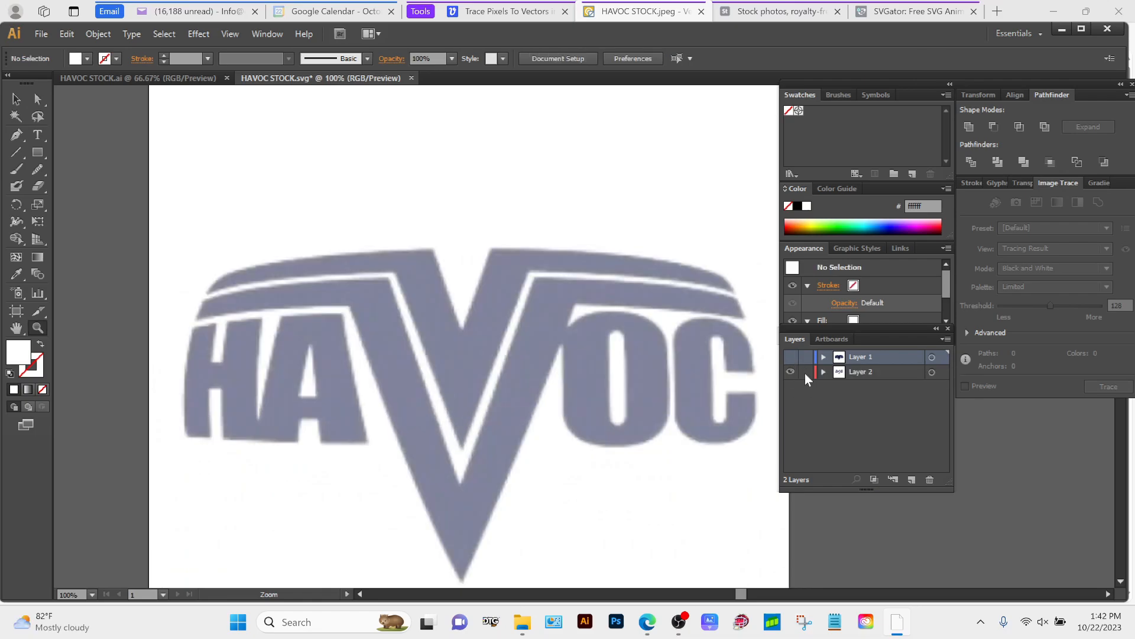
- Set the linked logo image on Layer 2 to 100% opacity and lock the layer again
click(862, 372)
click(933, 372)
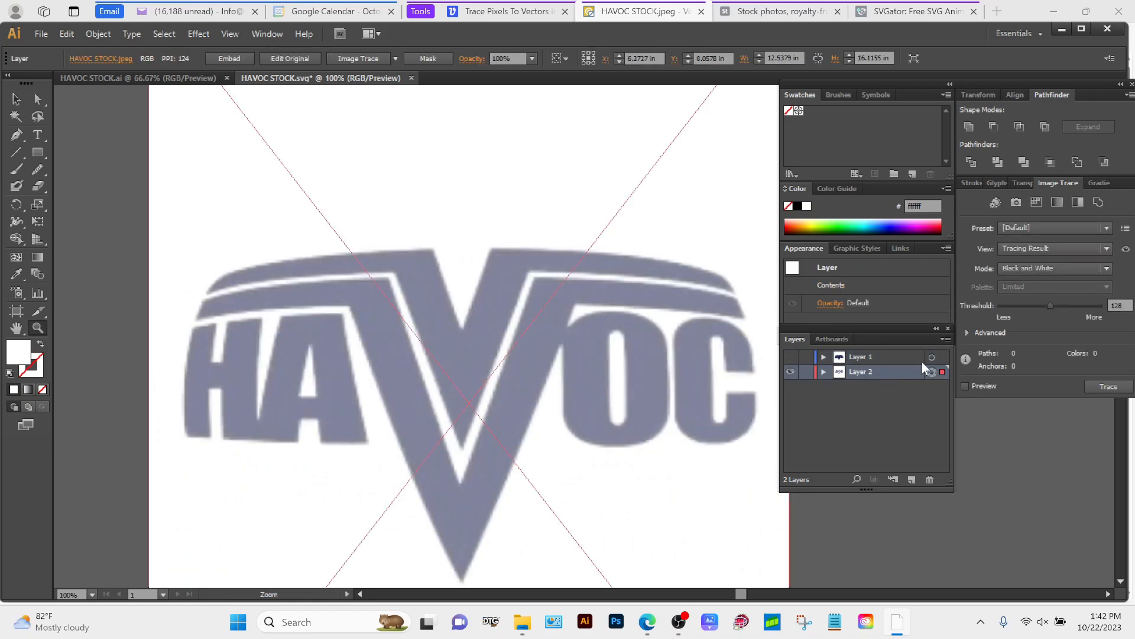
key(a)
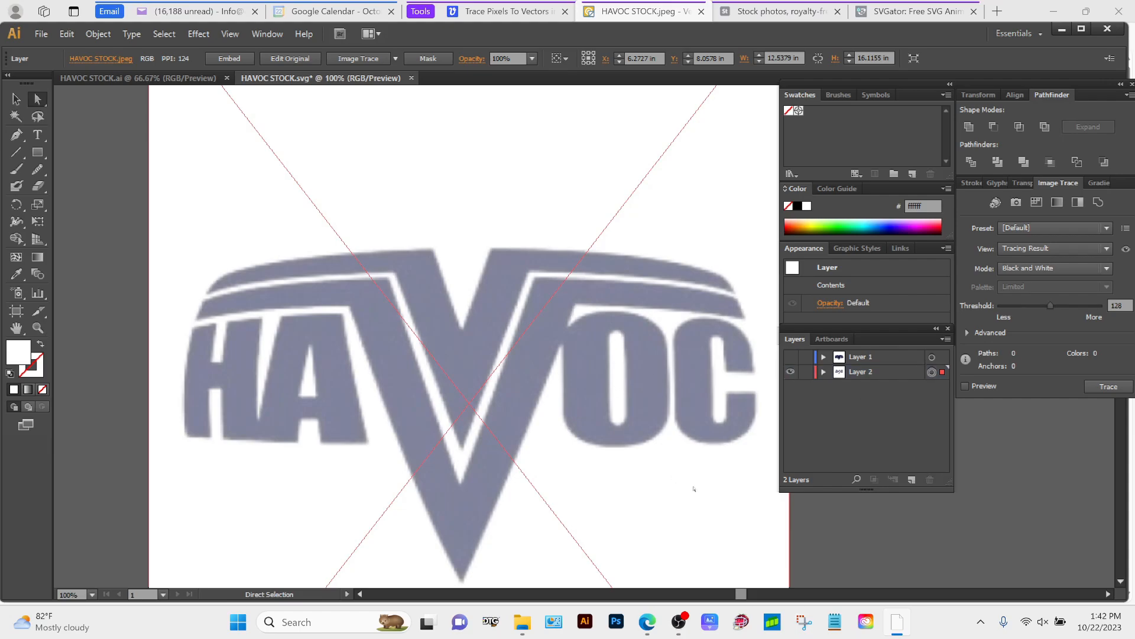
click(593, 417)
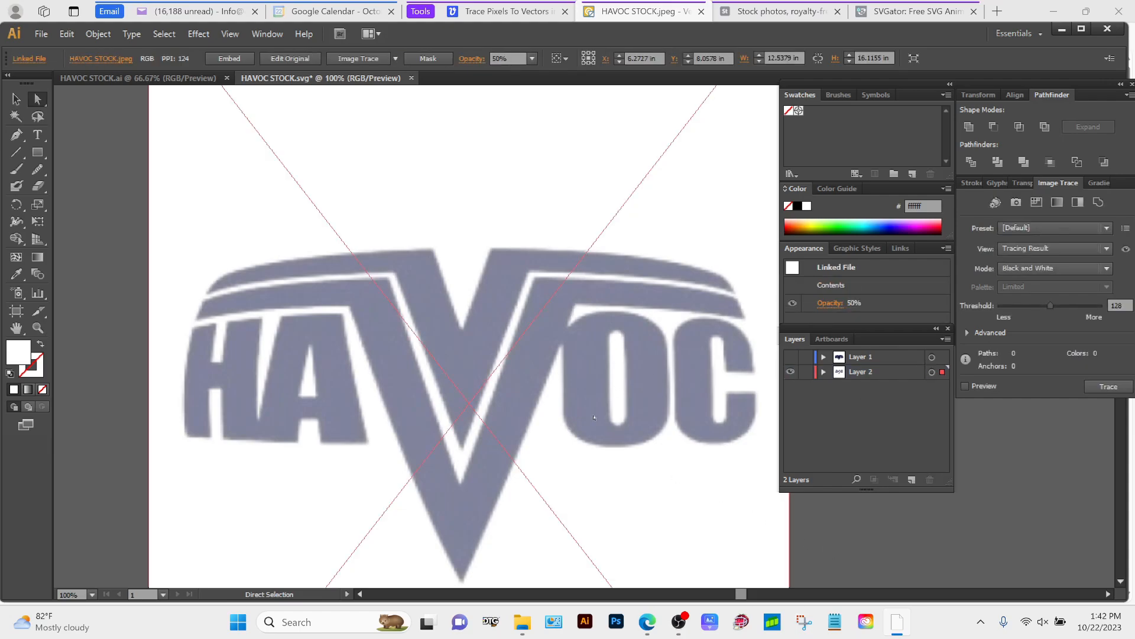
click(532, 58)
click(552, 230)
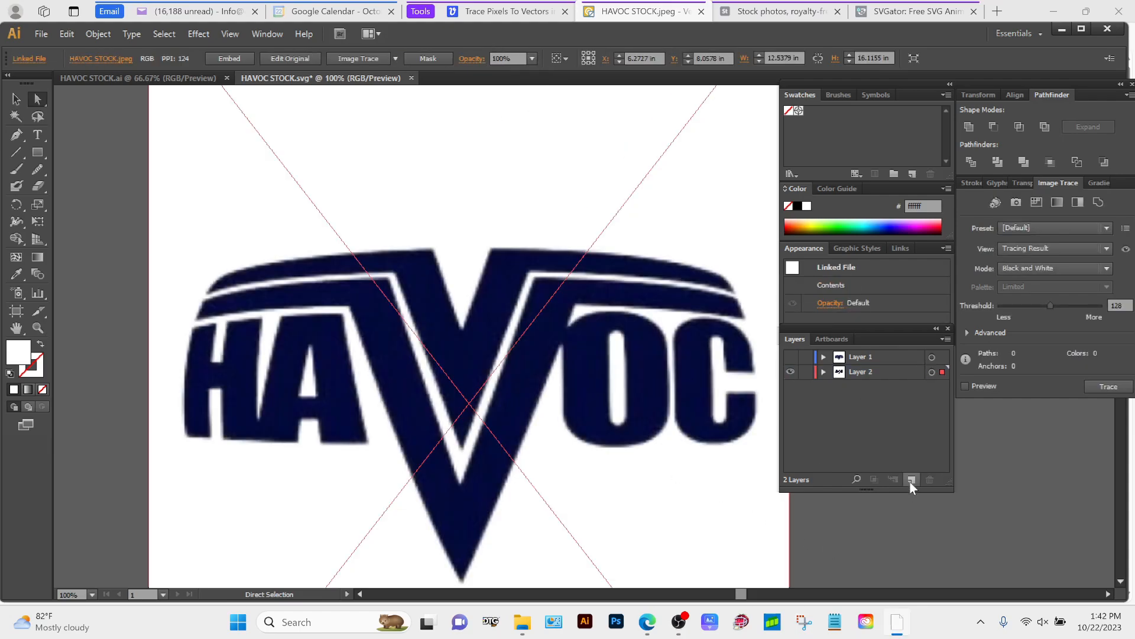
click(802, 371)
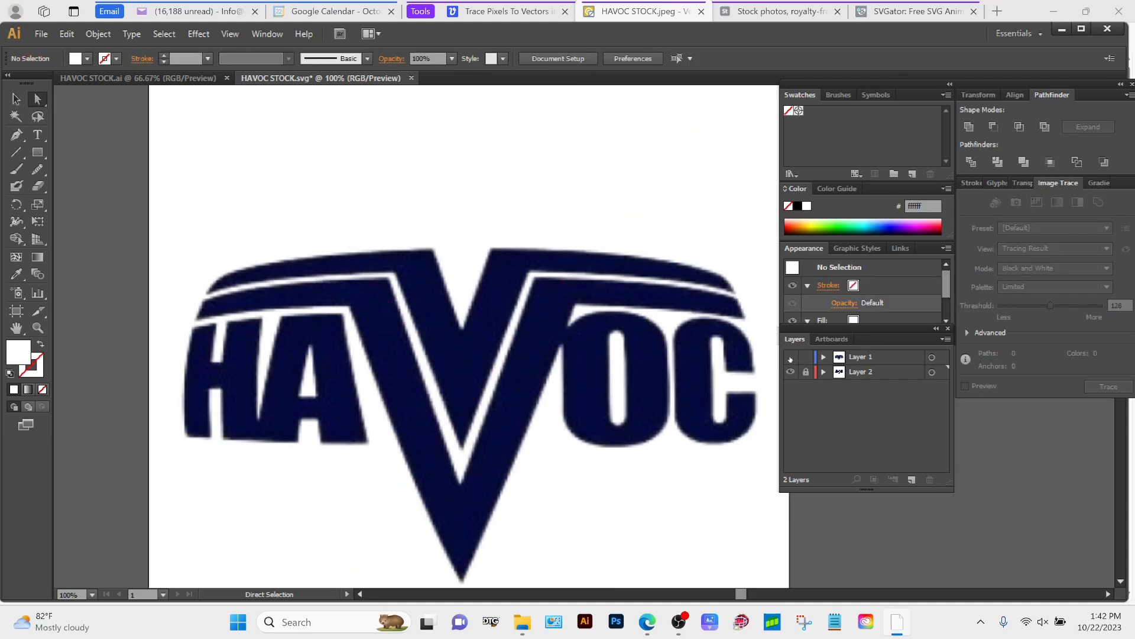
- Toggle Layer 1's visibility repeatedly to compare the vector logo with the original image
click(790, 359)
click(790, 358)
click(790, 358)
click(790, 358)
key(z)
key(ctrl+minus)
key(ctrl+minus)
click(790, 357)
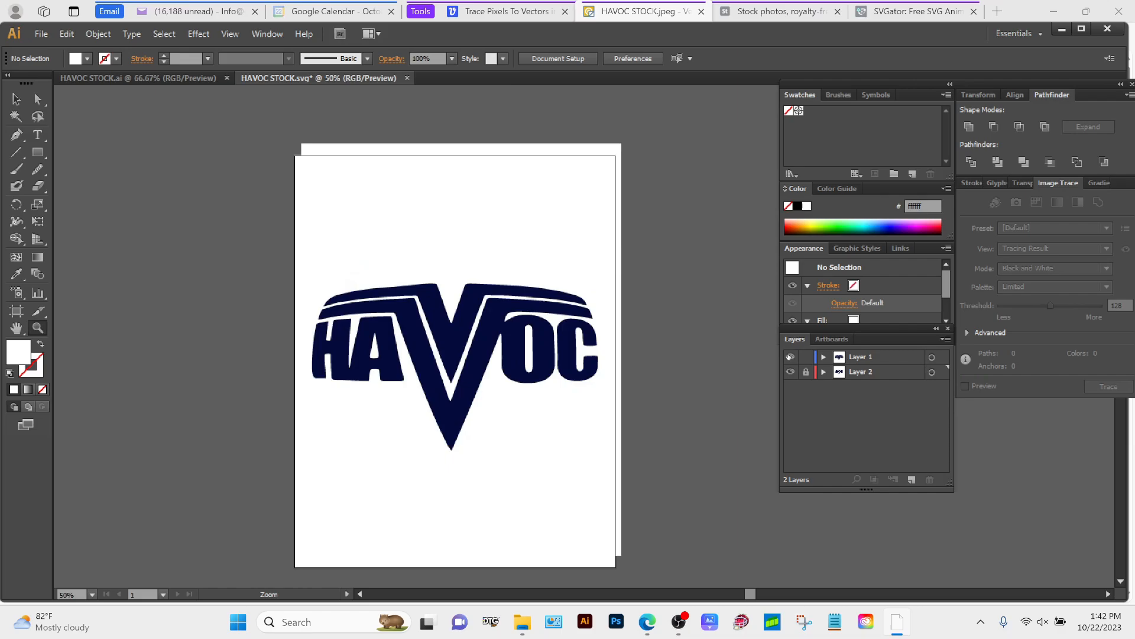
click(790, 357)
click(790, 358)
click(790, 357)
click(790, 357)
click(790, 357)
- Show Layer 1 and move the anchor at the upper-left corner of the white sliver above the O outward to sharpen that corner
drag(454, 256, 610, 402)
drag(458, 230, 617, 393)
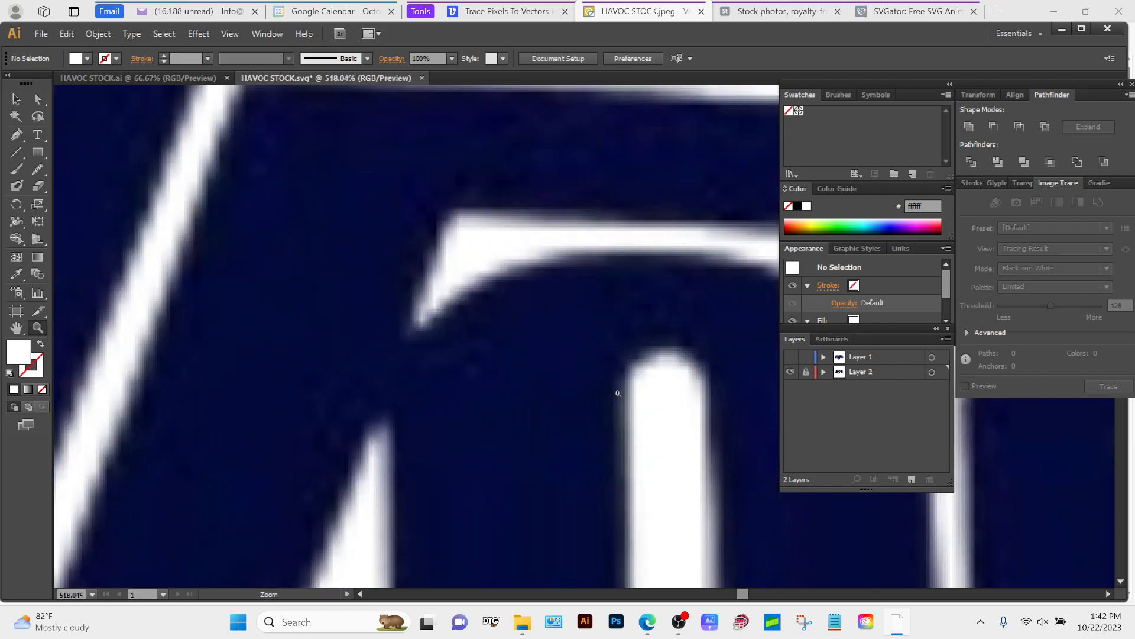
click(791, 357)
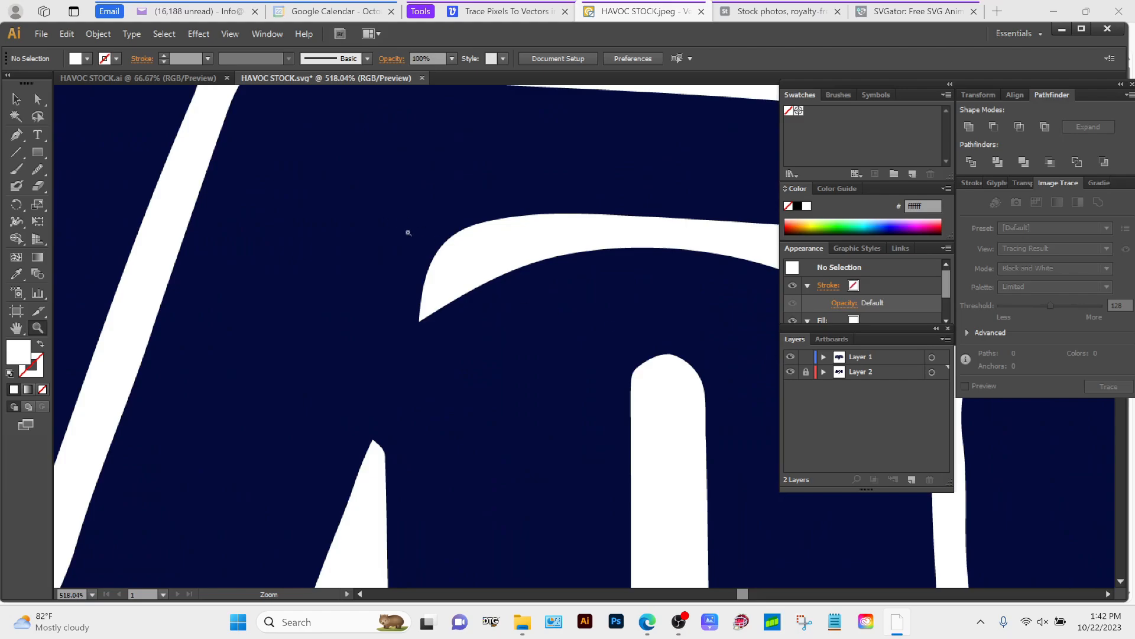
key(a)
click(445, 240)
click(481, 223)
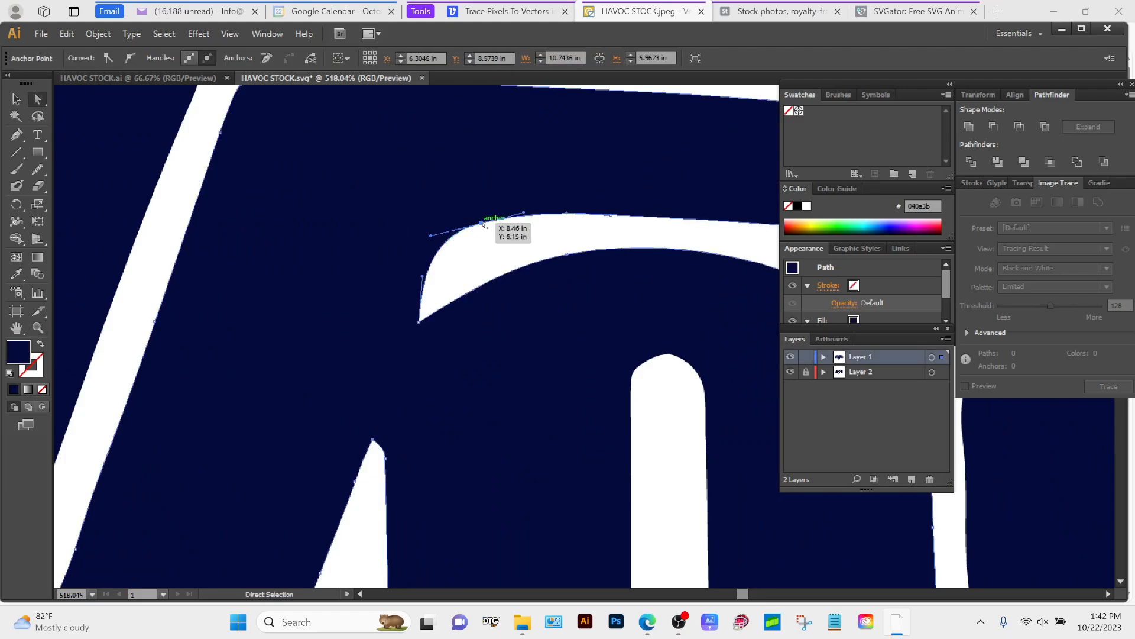
drag(481, 223, 426, 224)
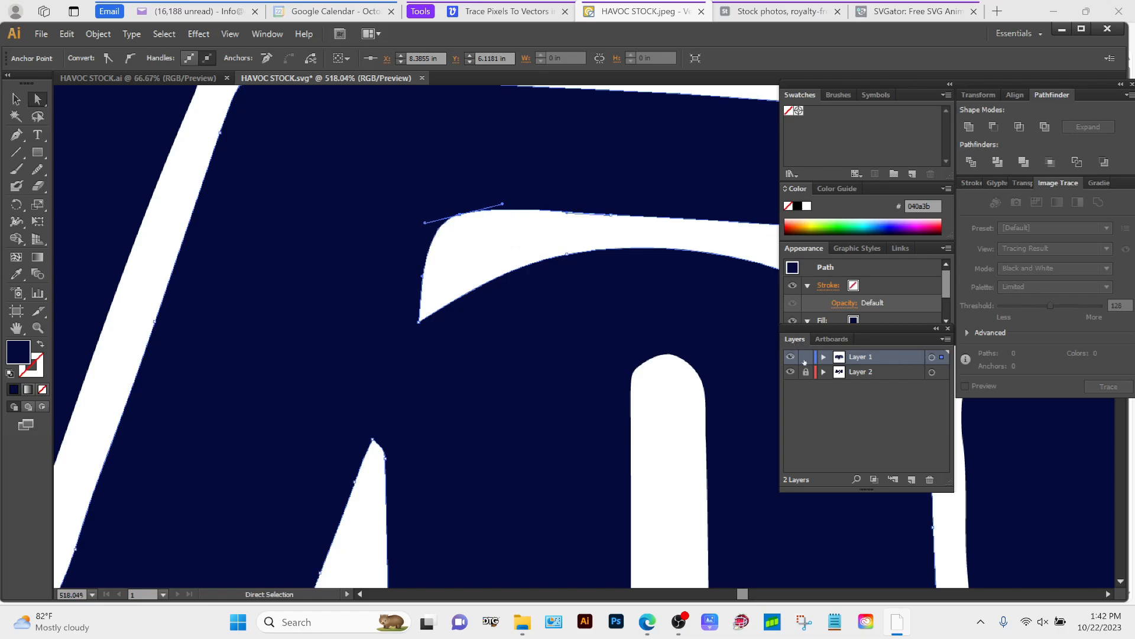
- Move Layer 2 above Layer 1 and toggle its visibility to compare the original image with the vector edges
click(805, 358)
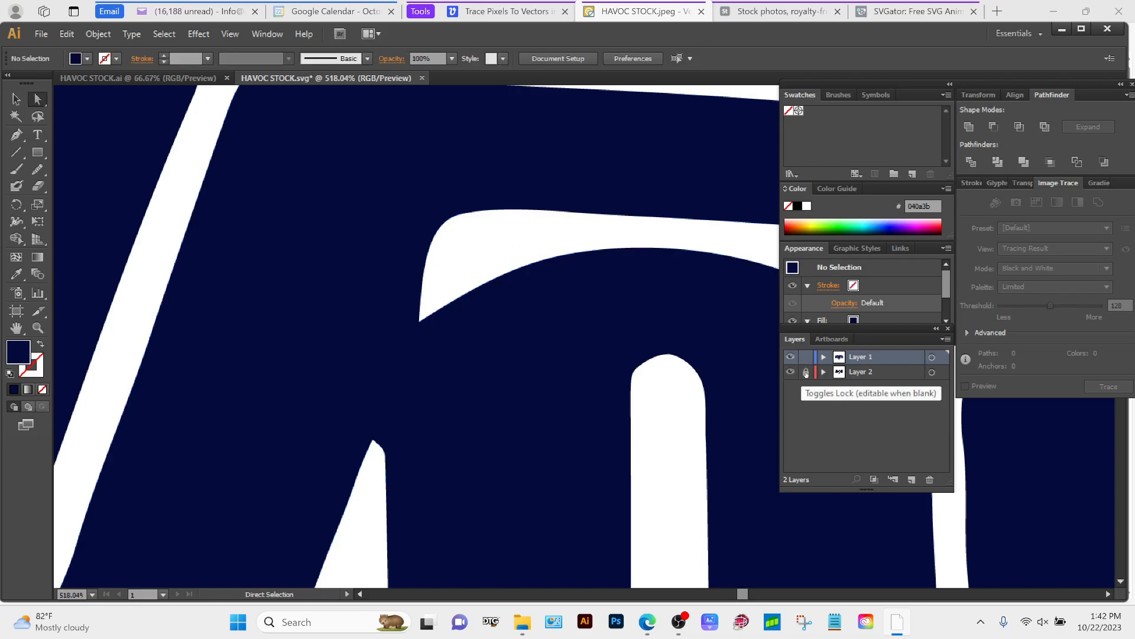
drag(869, 374, 867, 353)
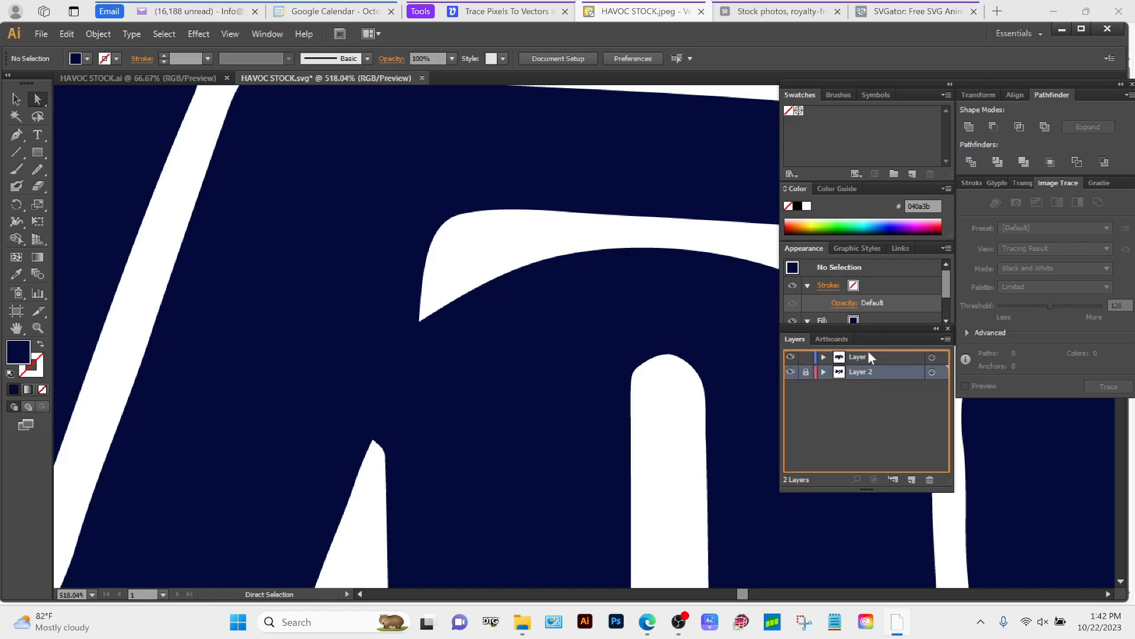
click(790, 357)
click(791, 357)
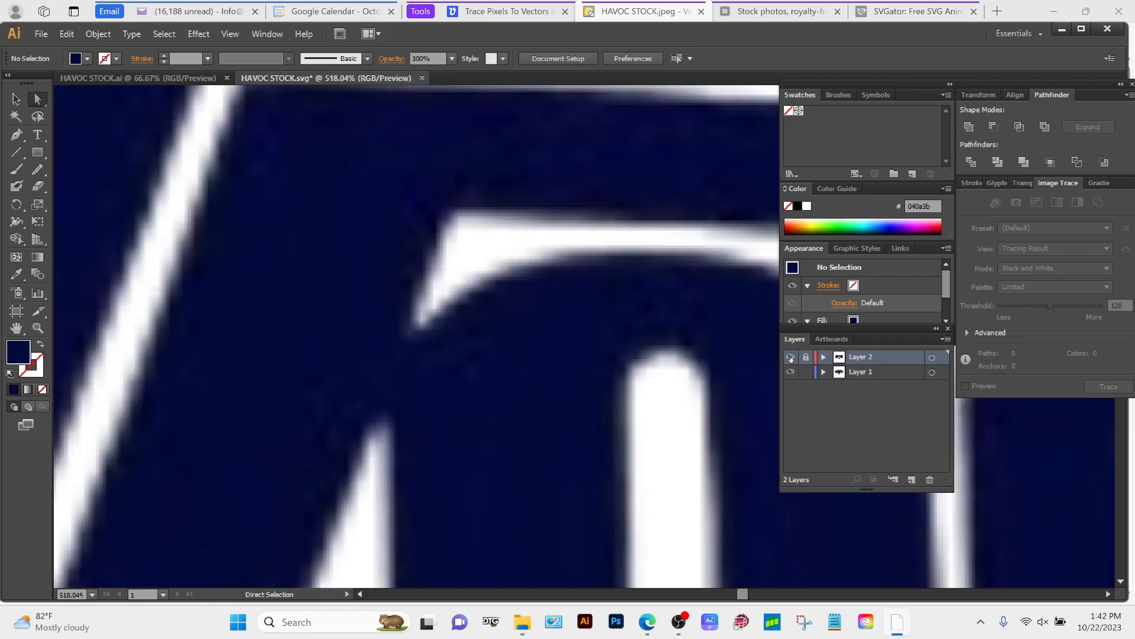
click(791, 358)
click(791, 357)
click(791, 358)
click(790, 357)
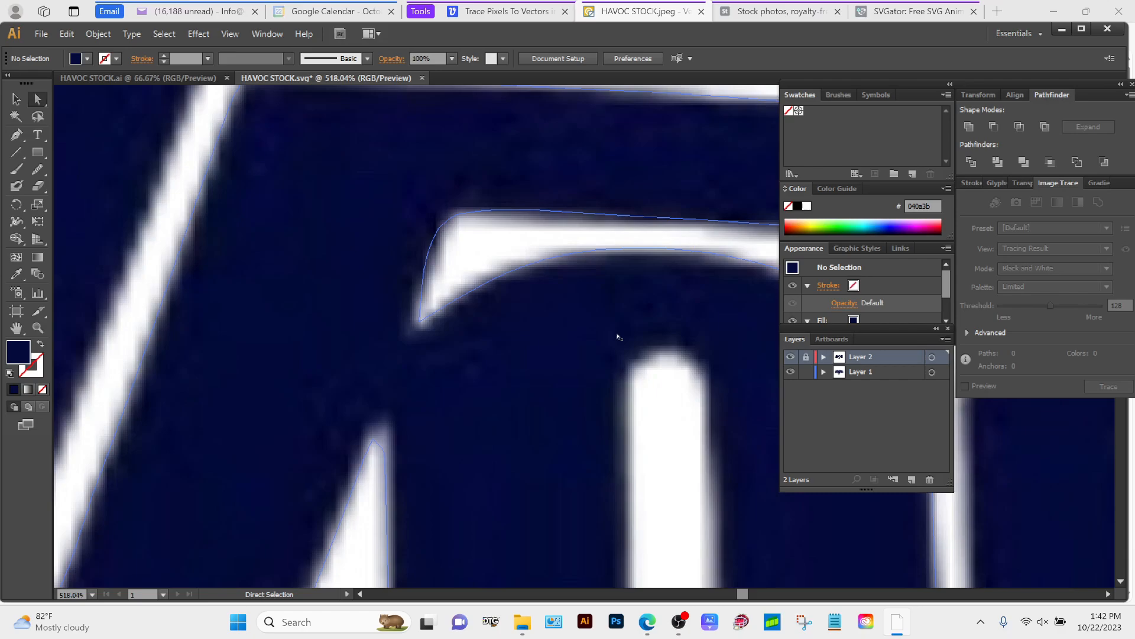
- Try to set the opacity of the original image to 50%
click(452, 58)
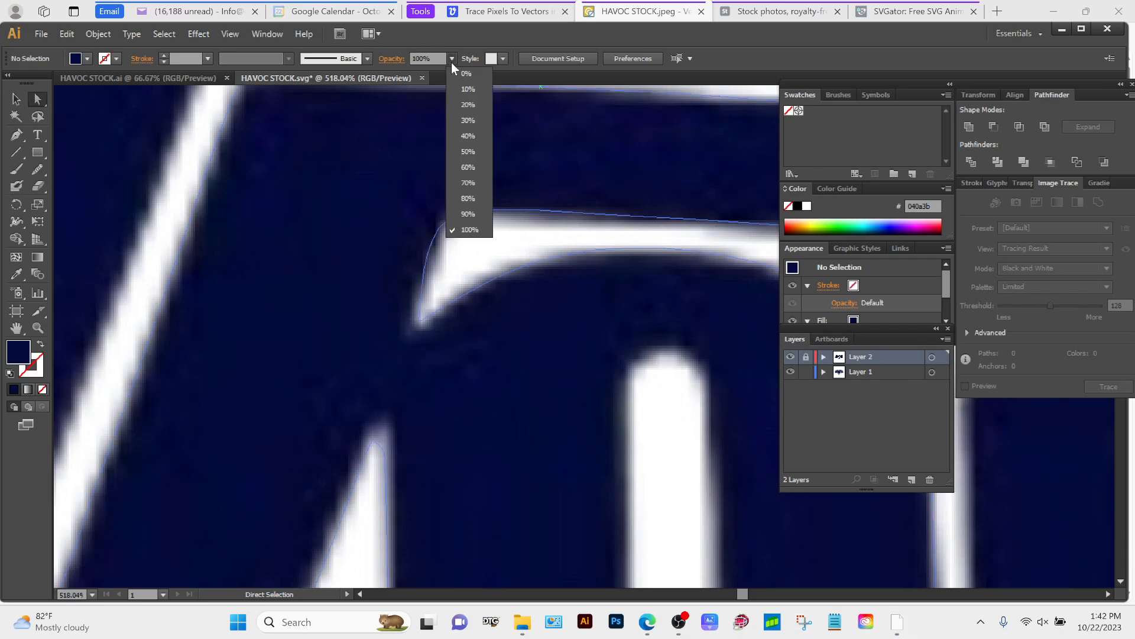
click(469, 152)
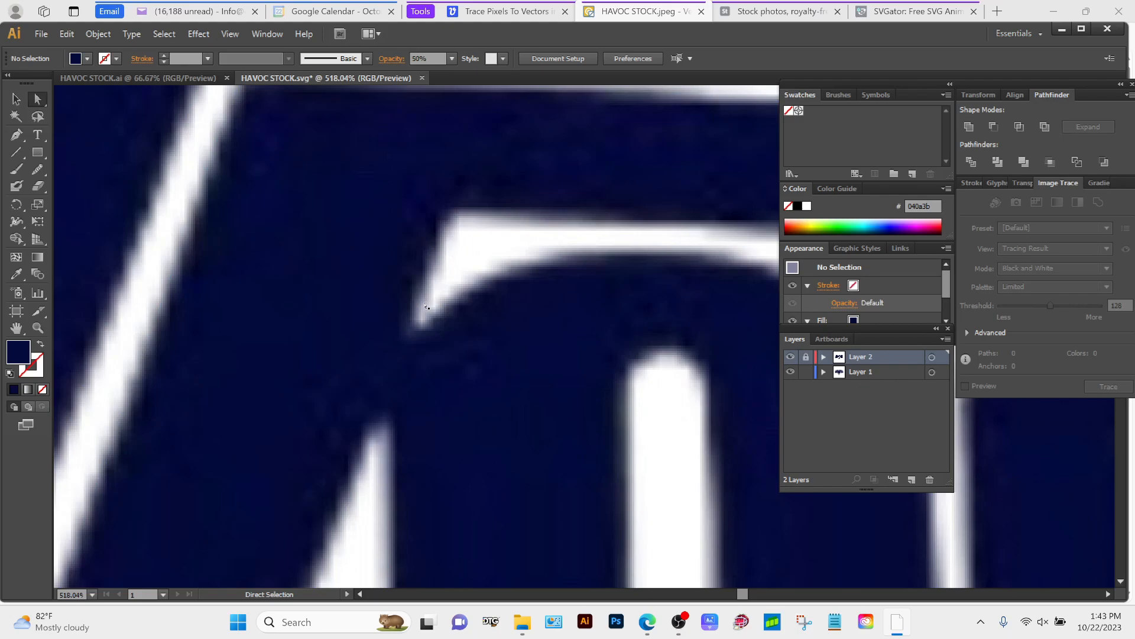
- Shorten and re-angle the lower direction handle of the anchor at the white sliver's upper-left corner to tighten the curve
click(450, 311)
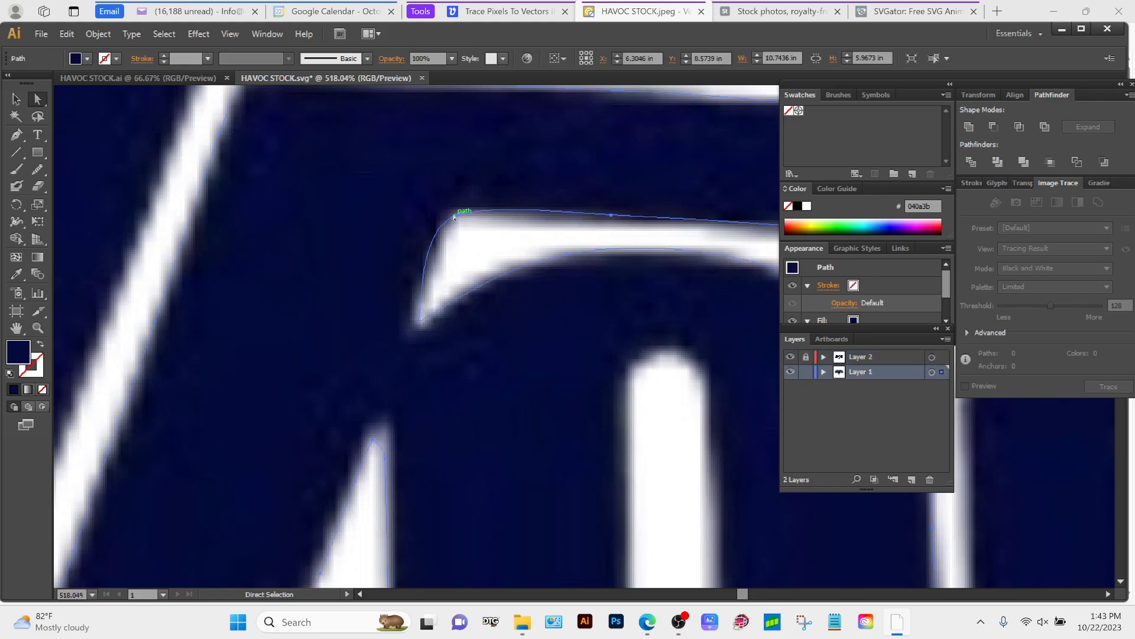
drag(628, 218, 446, 213)
key(ctrl+z)
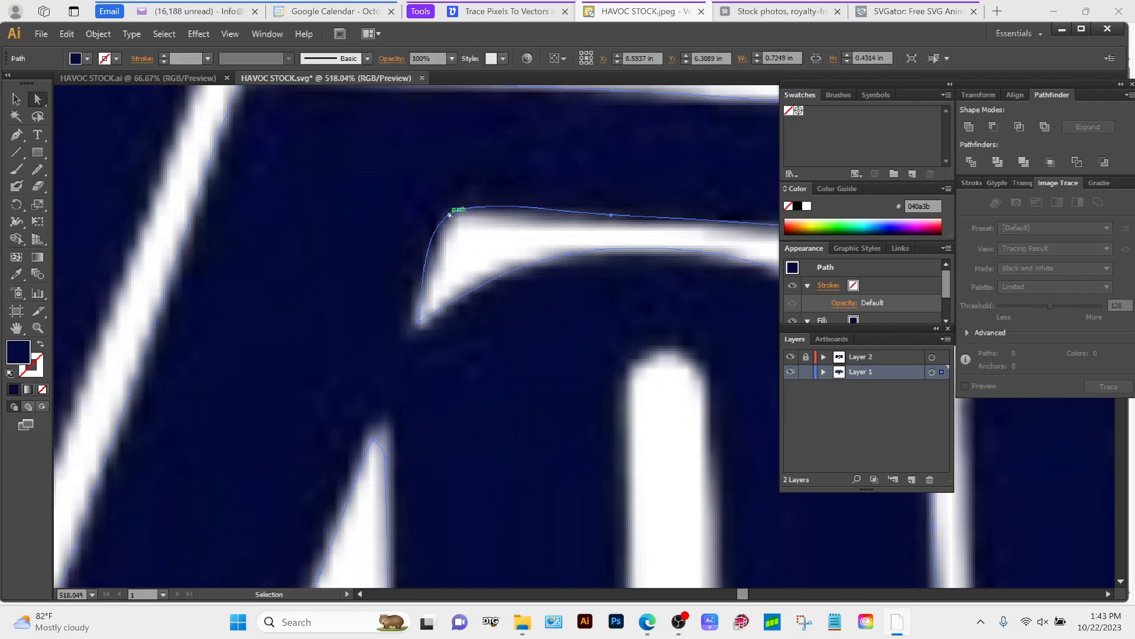
click(459, 211)
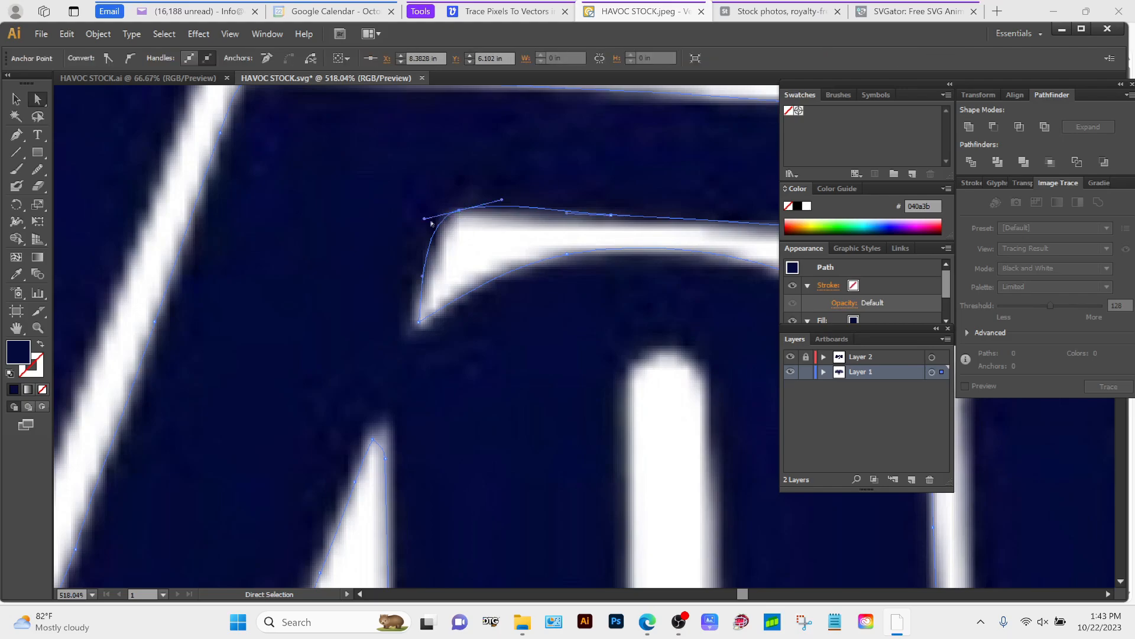
drag(424, 219, 444, 218)
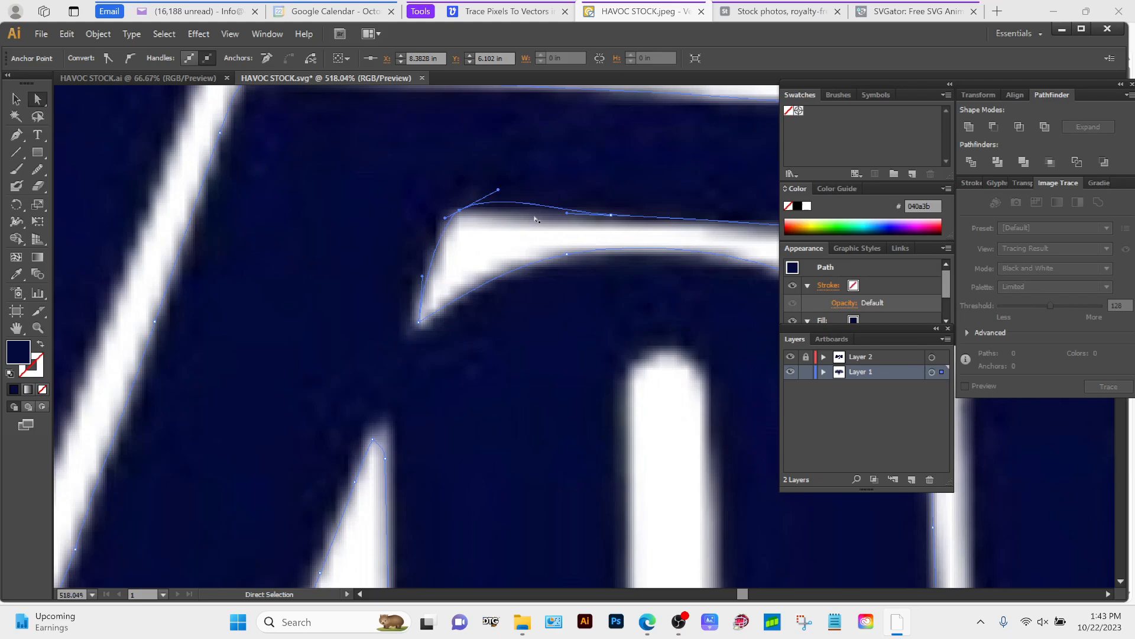
- Add and remove an anchor on the sliver's upper edge with the Pen tool to flatten the curve beside its corner
key(p)
click(521, 203)
click(521, 203)
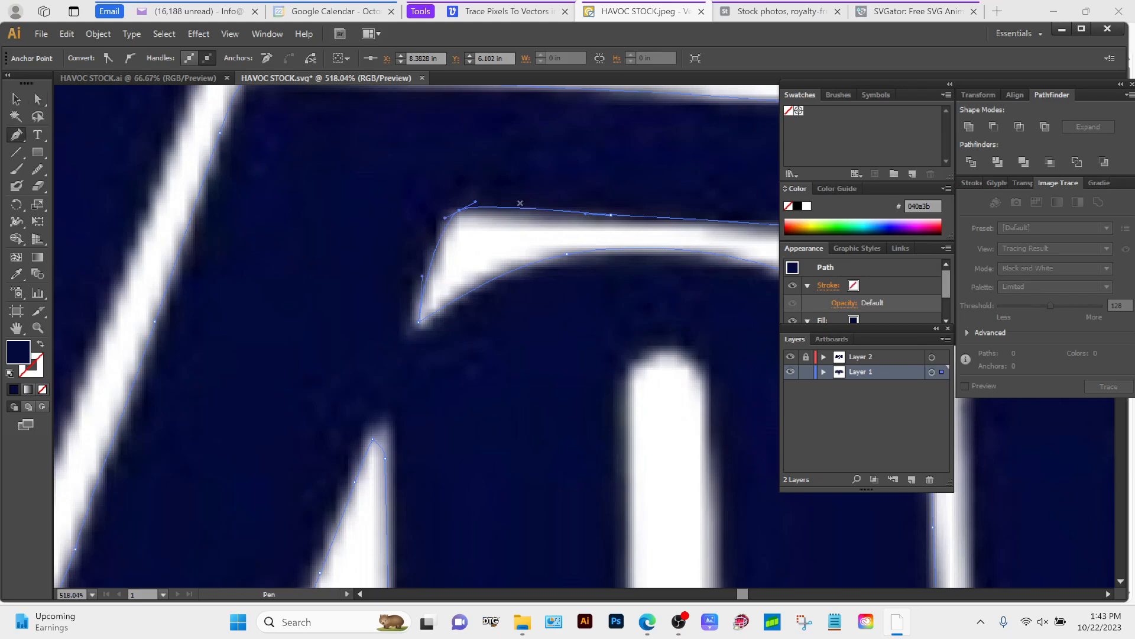
click(519, 211)
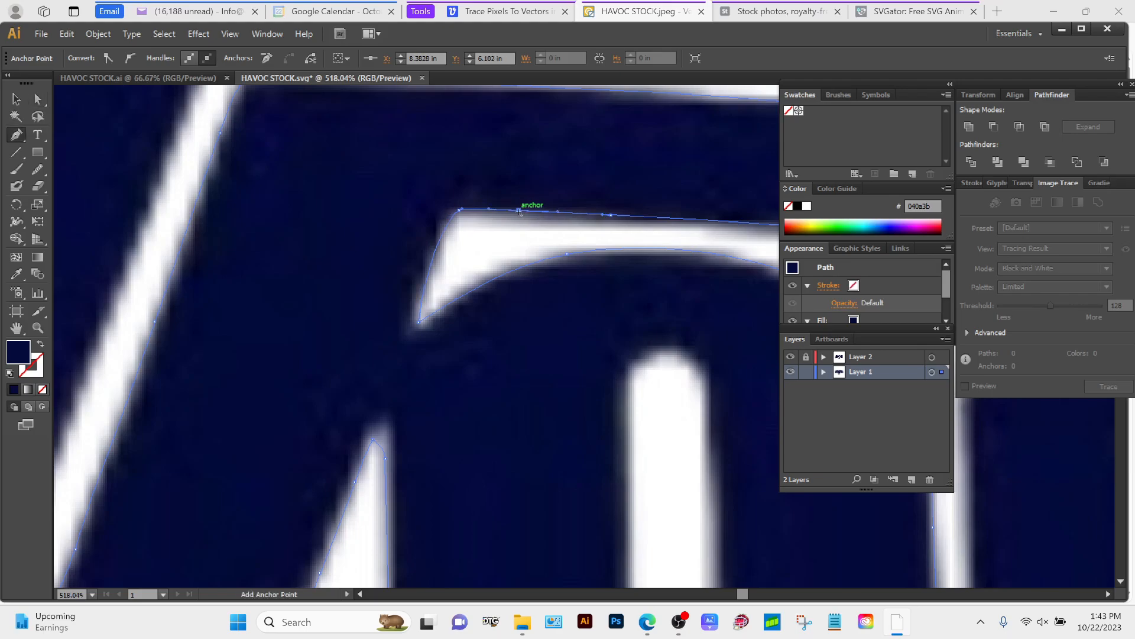
click(519, 212)
click(519, 212)
click(519, 212)
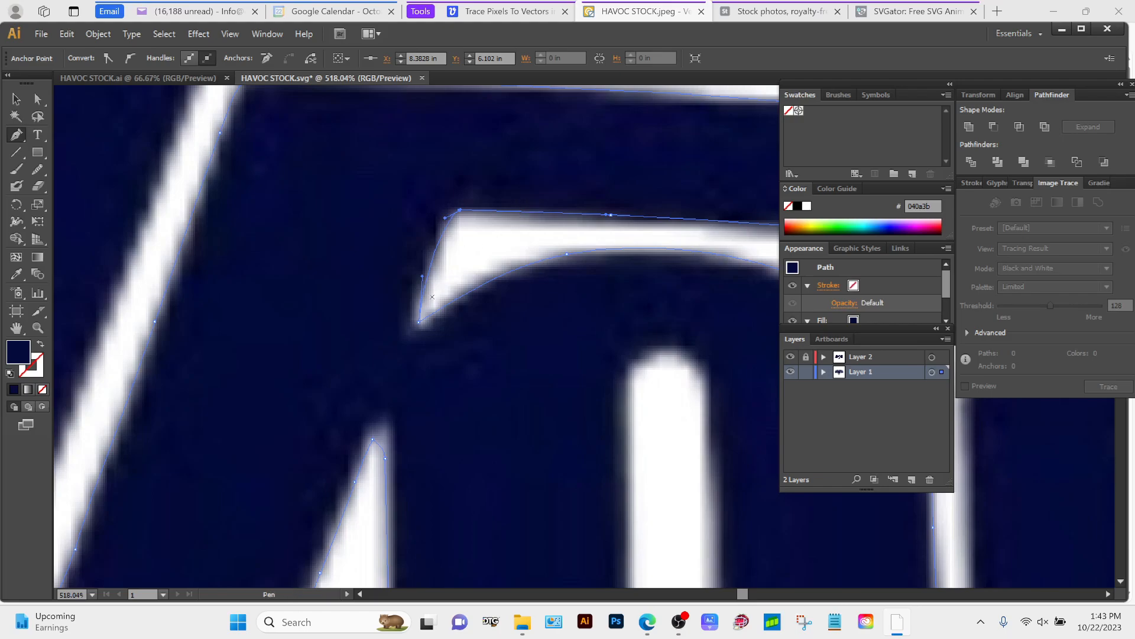
- Hide the original image on Layer 2 to inspect the vector edges around the V and O
key(z)
alt+click(634, 281)
alt+click(634, 281)
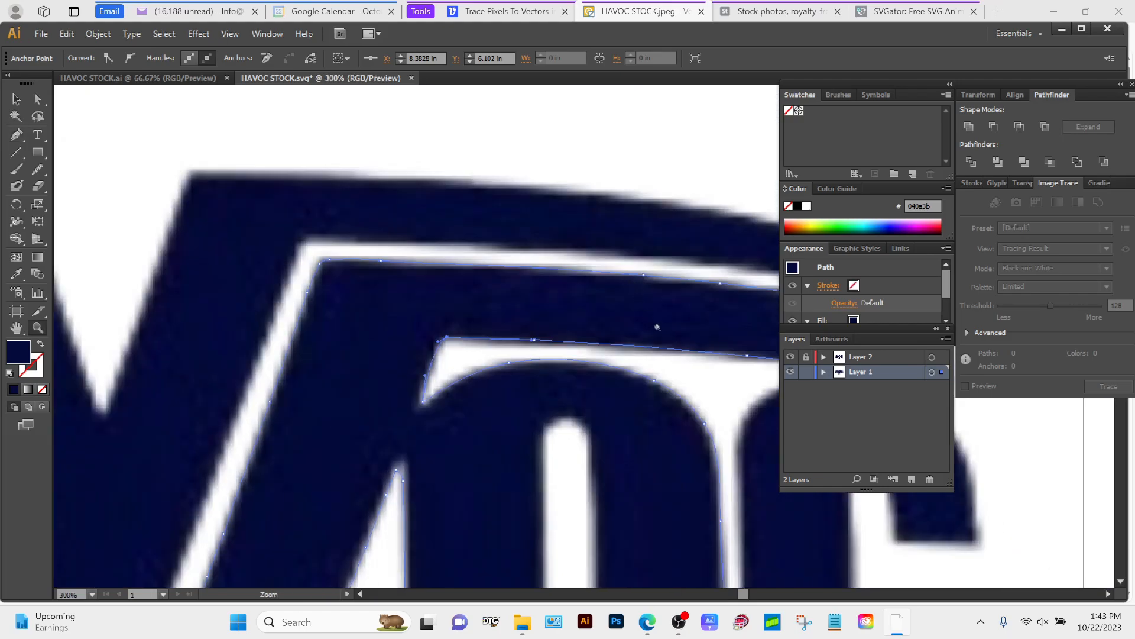
drag(514, 324, 229, 302)
alt+click(500, 343)
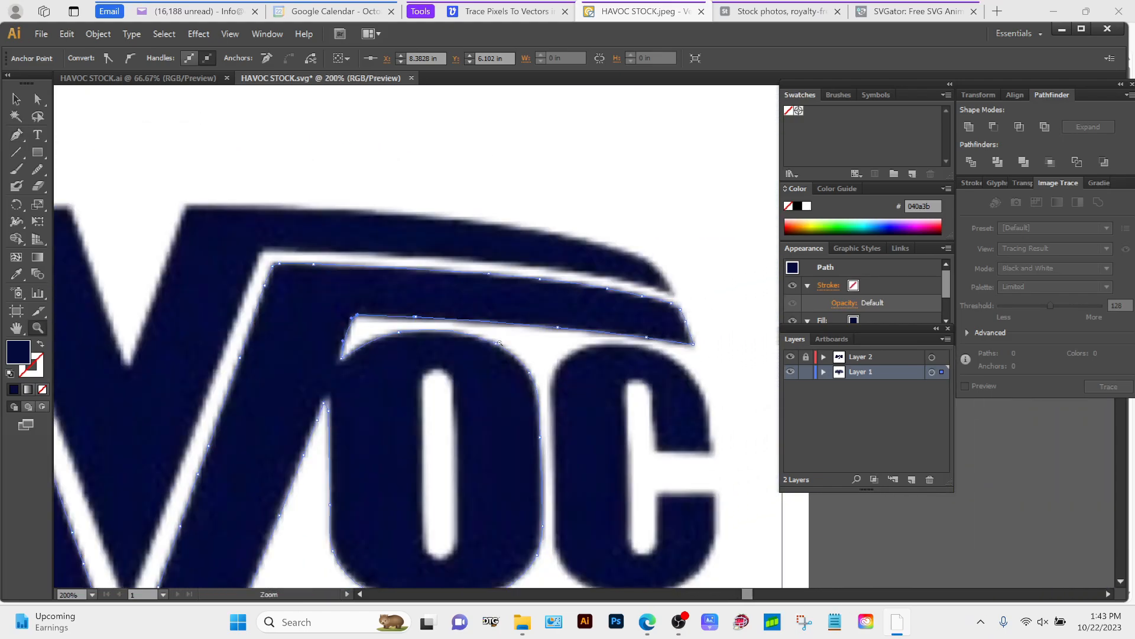
alt+click(499, 345)
drag(463, 365, 504, 312)
key(a)
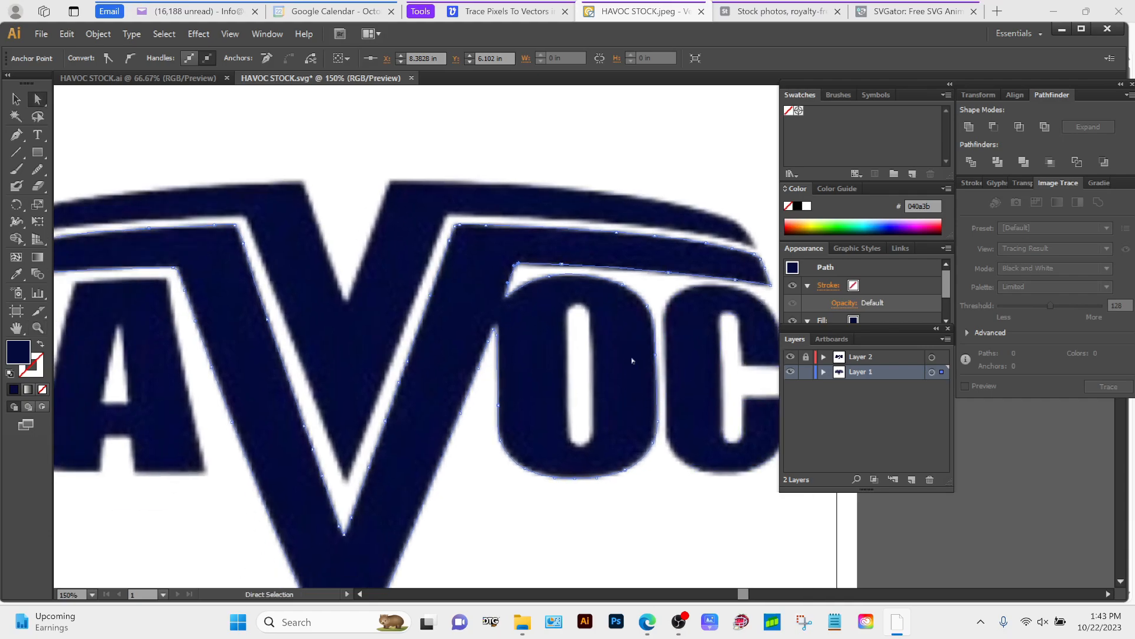
click(792, 358)
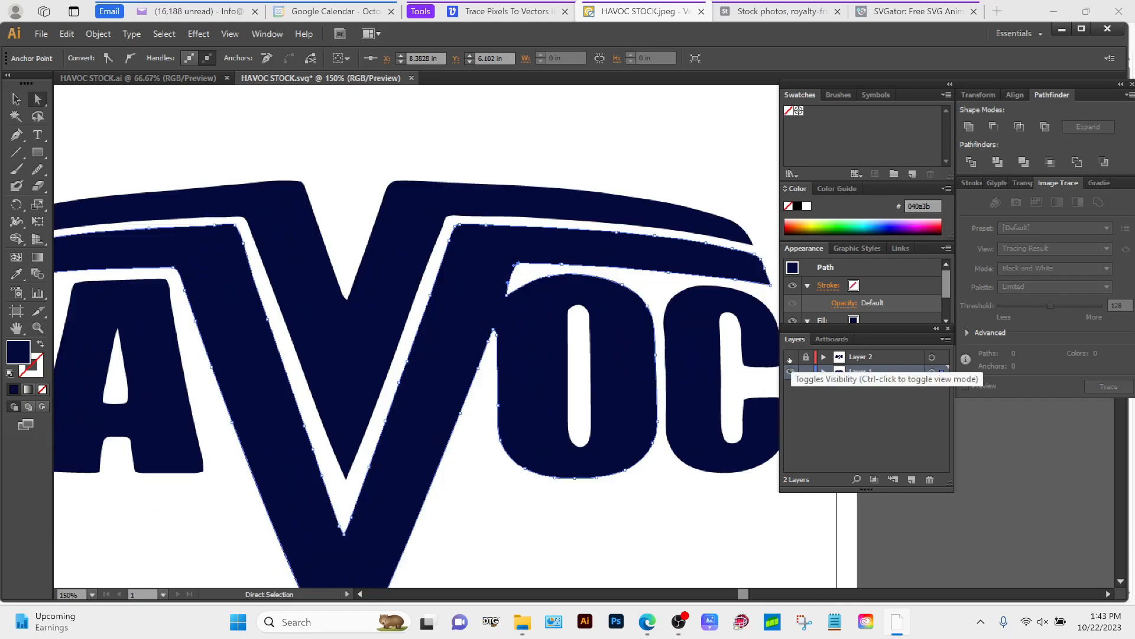
drag(517, 327, 548, 284)
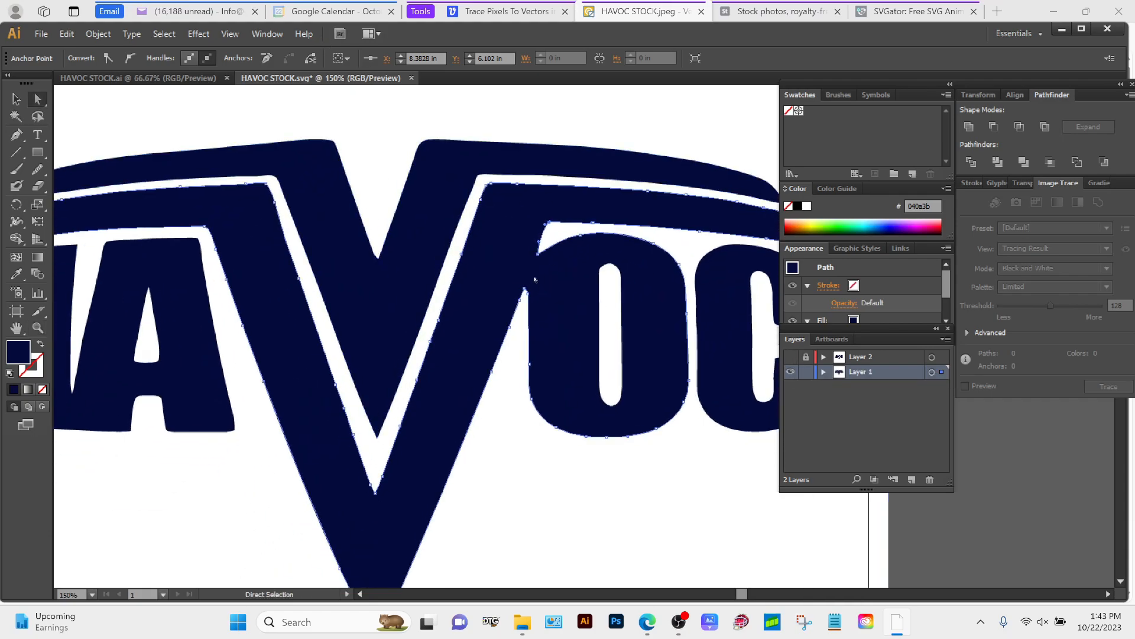